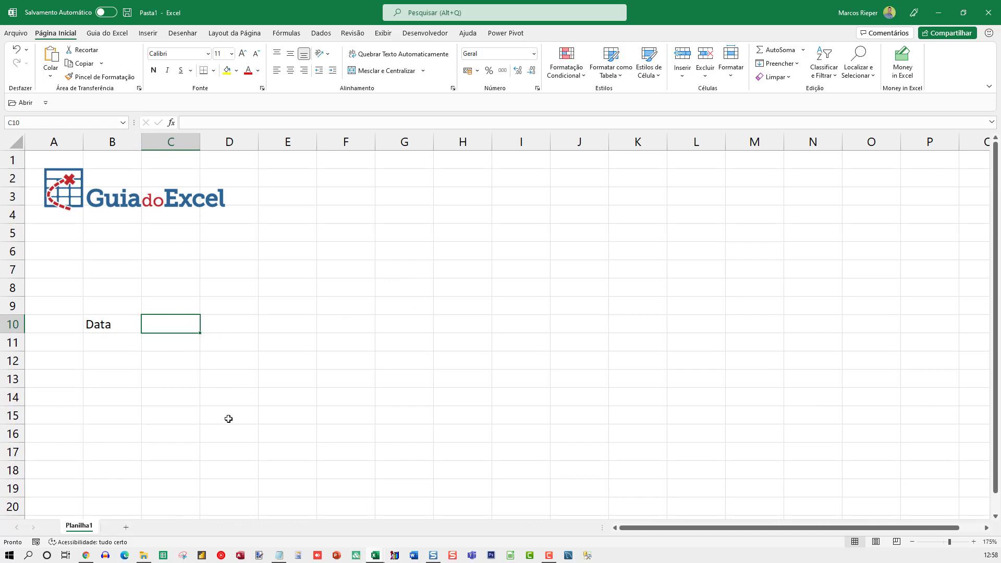
# Enter the column heading "Movimentação" in C10, beside the Data heading
pyautogui.write('Movi')
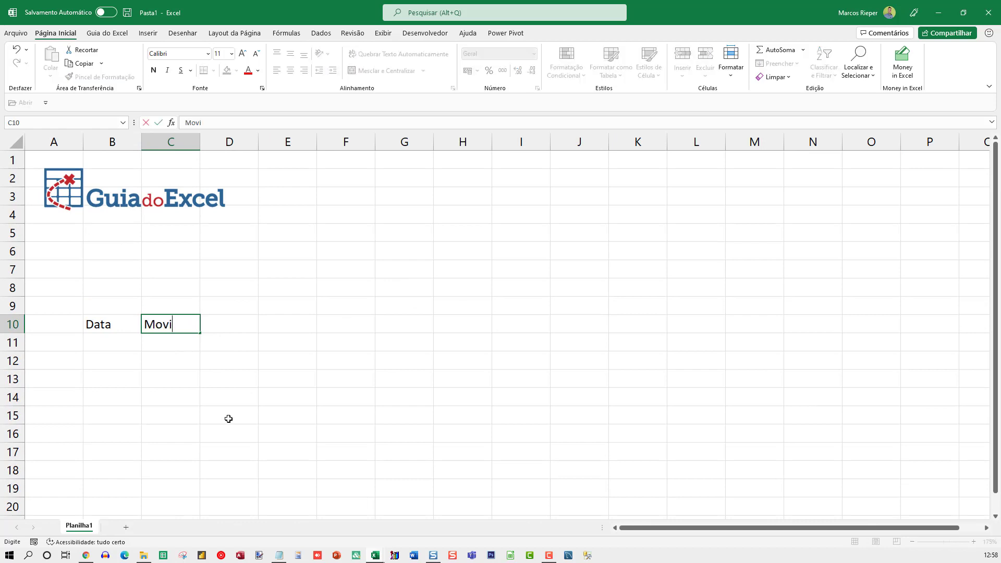
pyautogui.write('mentação')
pyautogui.press('Return')
pyautogui.press('Up')
pyautogui.press('Right')
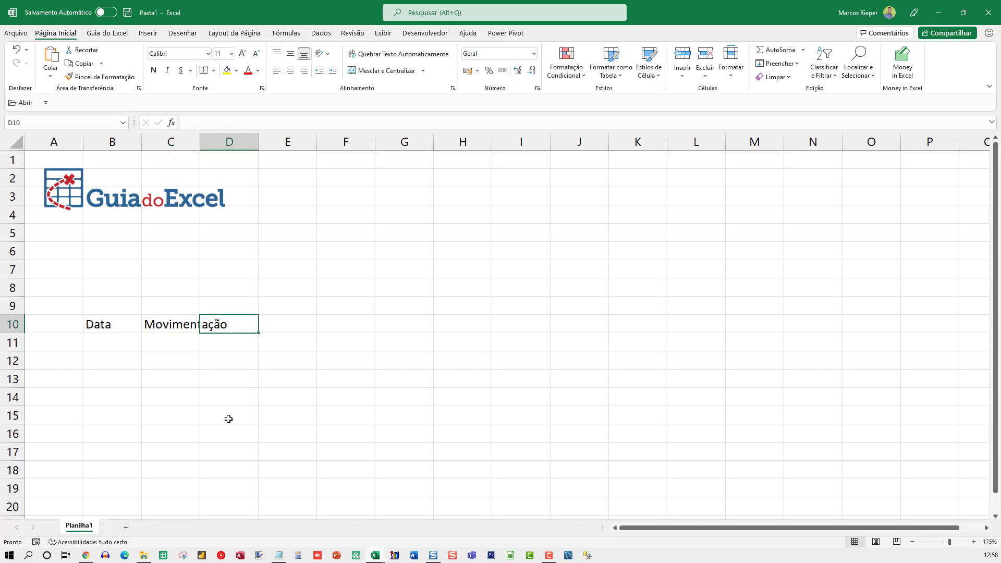
# Enter the entry column headings "Qtde. E", "Valor E." and "Total E." in D10:F10
pyautogui.write('Qt')
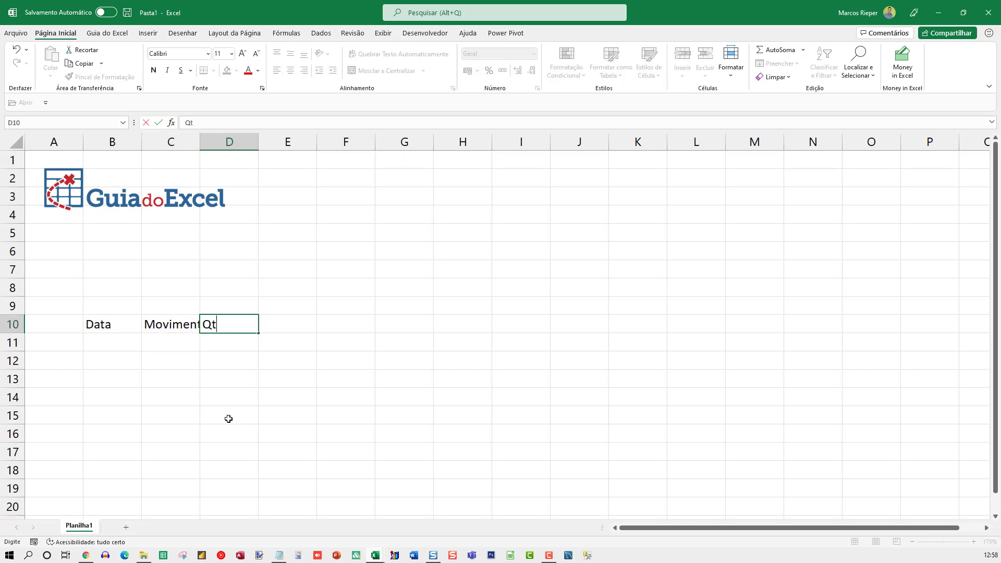
pyautogui.write('de. E')
pyautogui.press('Tab')
pyautogui.write('Val')
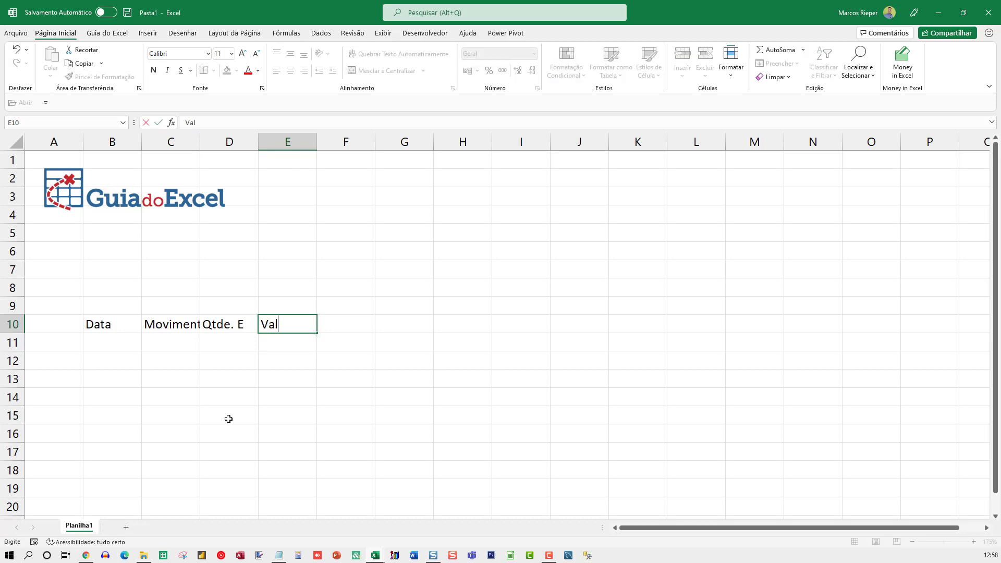
pyautogui.write('or E.')
pyautogui.press('Tab')
pyautogui.write('Total ')
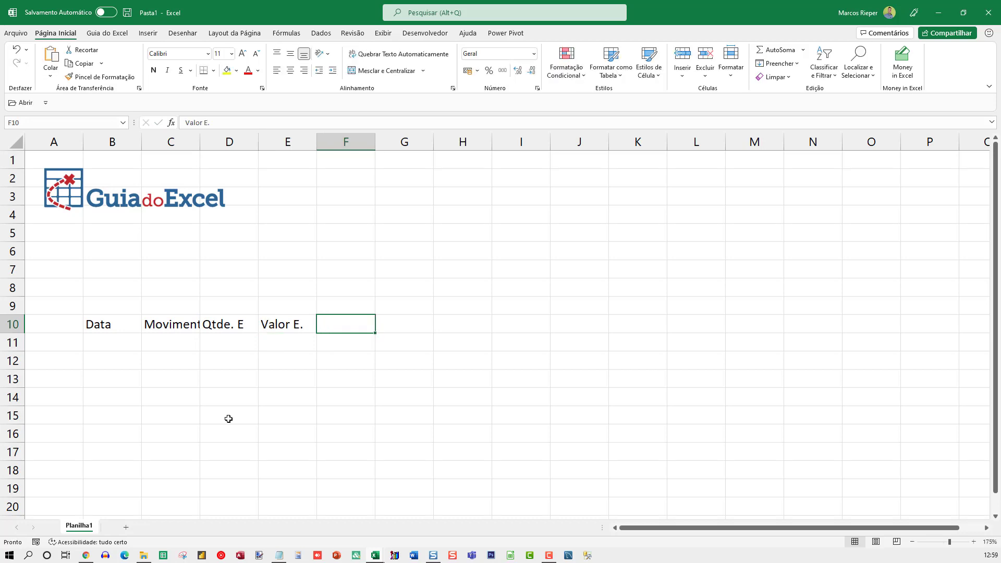
pyautogui.write('E')
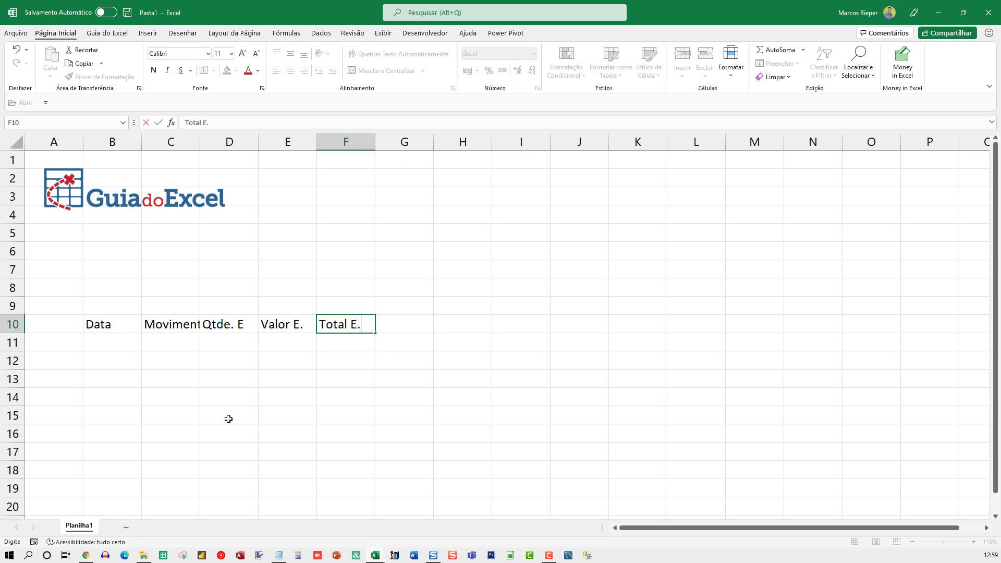
pyautogui.write('.')
pyautogui.press('Return')
# Enter the group title "Entrada" in D9, above the three entry columns
pyautogui.press('Up')
pyautogui.press('Left')
pyautogui.press('Up')
pyautogui.press('Left')
pyautogui.hotkey('shift', 'Right')
pyautogui.hotkey('shift', 'Right')
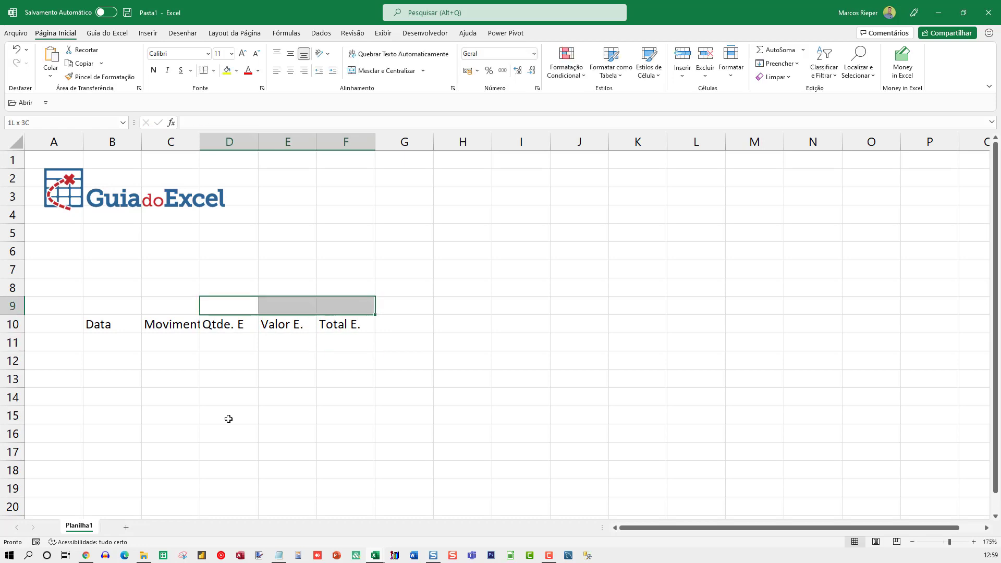
pyautogui.write('Entrad')
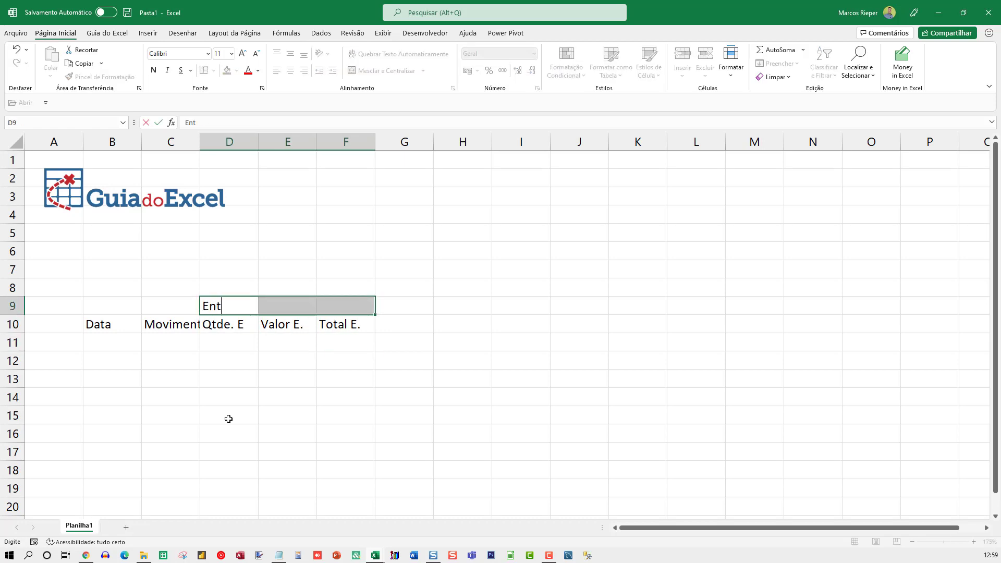
pyautogui.press('Return')
# Center the "Entrada" title across D9:F9 with the Centralizar seleção horizontal alignment, without merging the cells
pyautogui.press('Up')
pyautogui.press('Left')
pyautogui.press('Down')
pyautogui.hotkey('shift', 'Right')
pyautogui.hotkey('shift', 'Right')
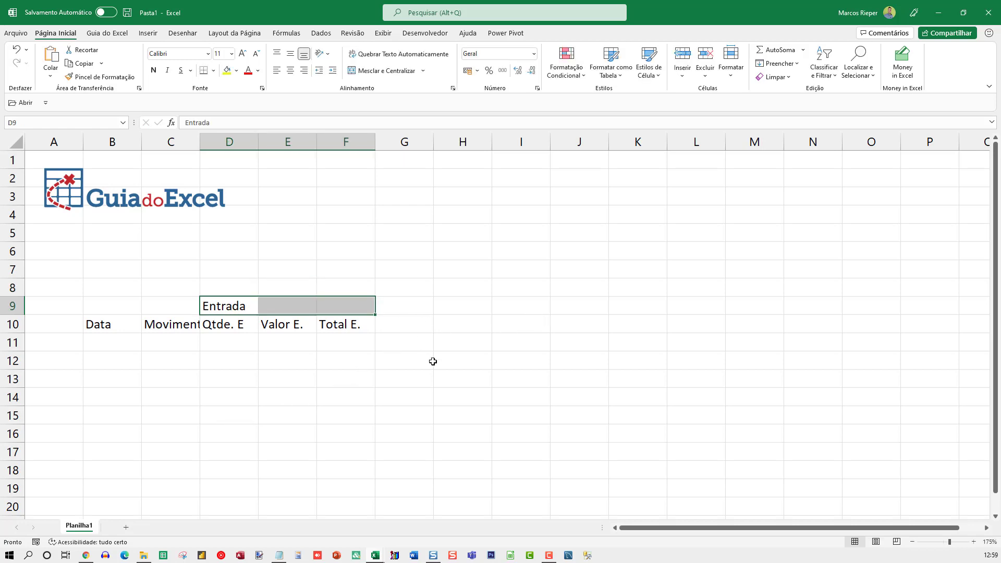
pyautogui.hotkey('ctrl', '1')
pyautogui.moveTo(710, 151); pyautogui.dragTo(382, 207)
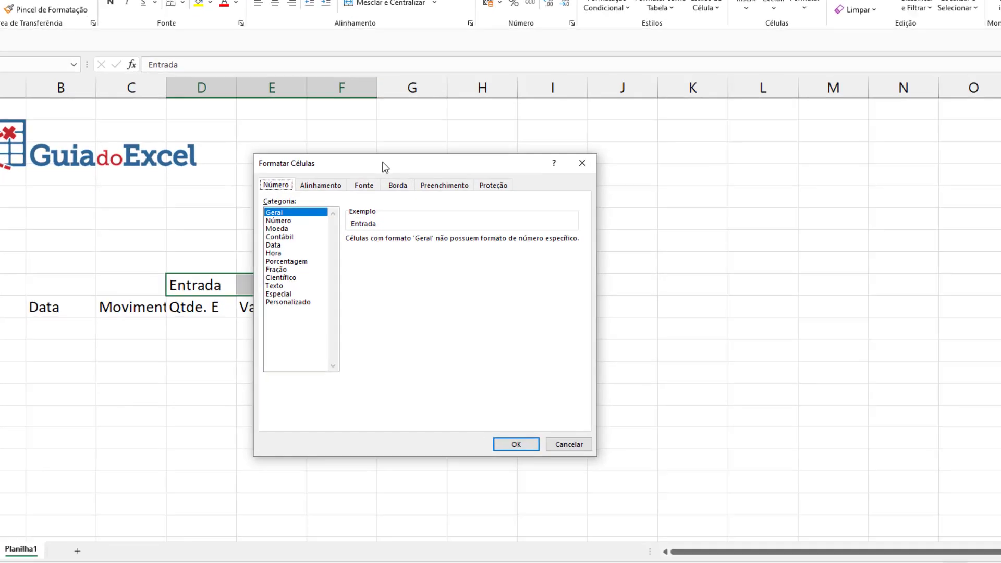
pyautogui.click(334, 185)
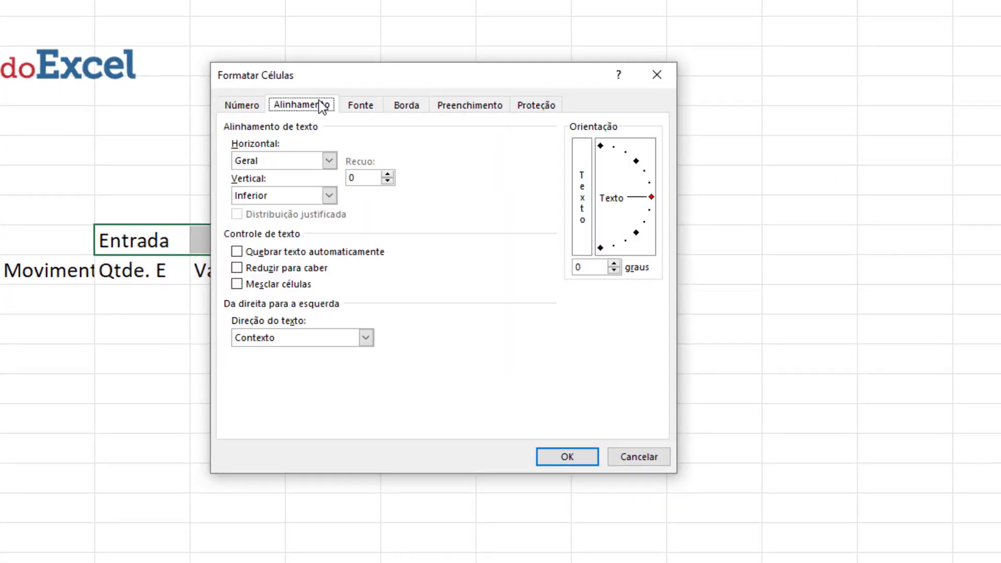
pyautogui.click(339, 226)
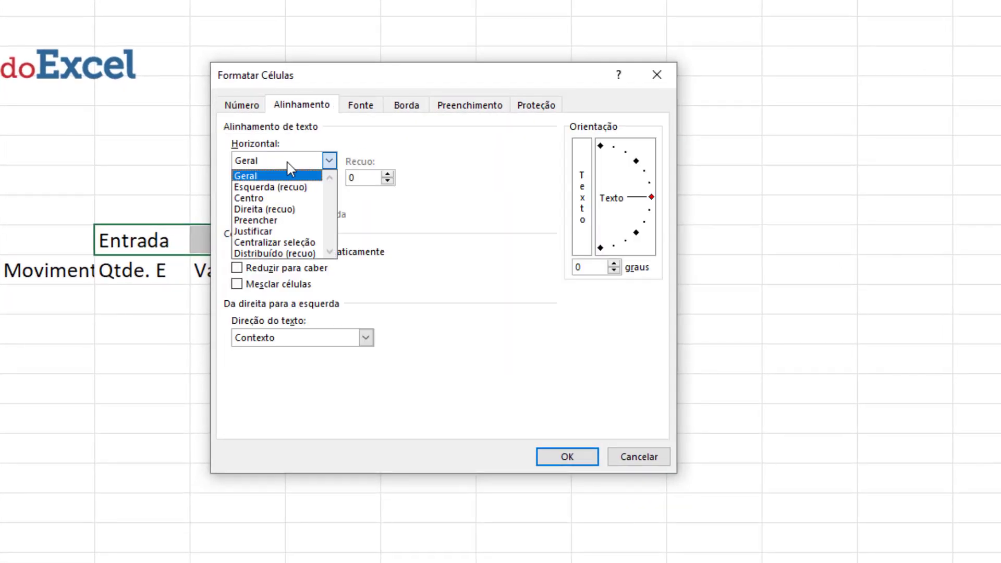
pyautogui.click(273, 243)
pyautogui.moveTo(379, 85); pyautogui.dragTo(589, 96)
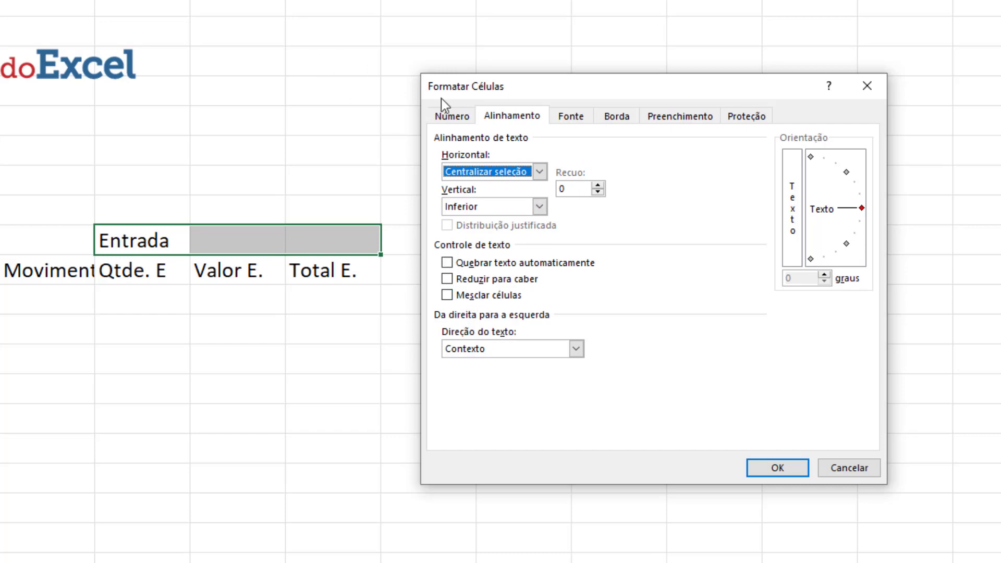
pyautogui.click(778, 467)
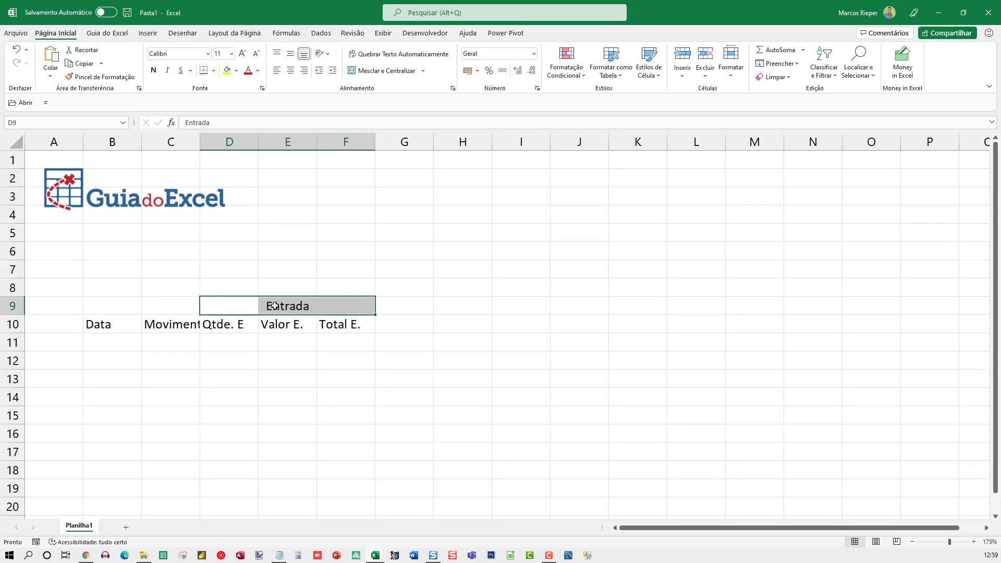
pyautogui.click(275, 306)
pyautogui.press('Left')
pyautogui.press('Right')
pyautogui.press('Right')
pyautogui.press('Left')
pyautogui.press('Left')
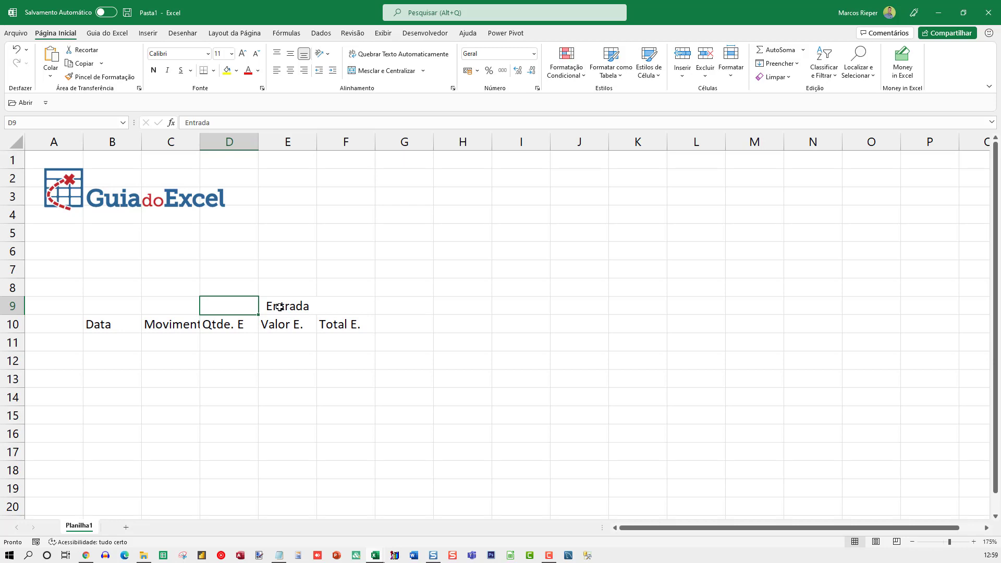
# Copy the Entrada heading block D9:F10 to G9 and retitle the copy "Saída"
pyautogui.moveTo(243, 309); pyautogui.dragTo(328, 322)
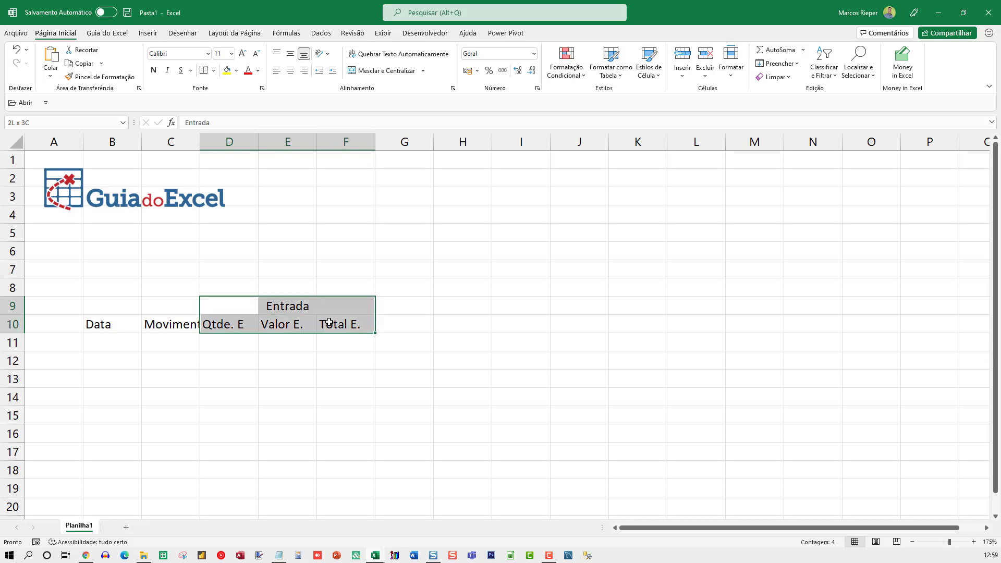
pyautogui.hotkey('ctrl', 'c')
pyautogui.click(396, 312)
pyautogui.hotkey('ctrl', 'v')
pyautogui.click(418, 324)
pyautogui.press('Up')
pyautogui.write('Saída')
pyautogui.press('Return')
# Change the copied headings in G10 and H10 to "Qtde. S" and "Valor S."
pyautogui.press('F2')
pyautogui.press('BackSpace')
pyautogui.write('S')
pyautogui.press('Tab')
pyautogui.press('F2')
pyautogui.press('BackSpace')
pyautogui.press('BackSpace')
pyautogui.write('S')
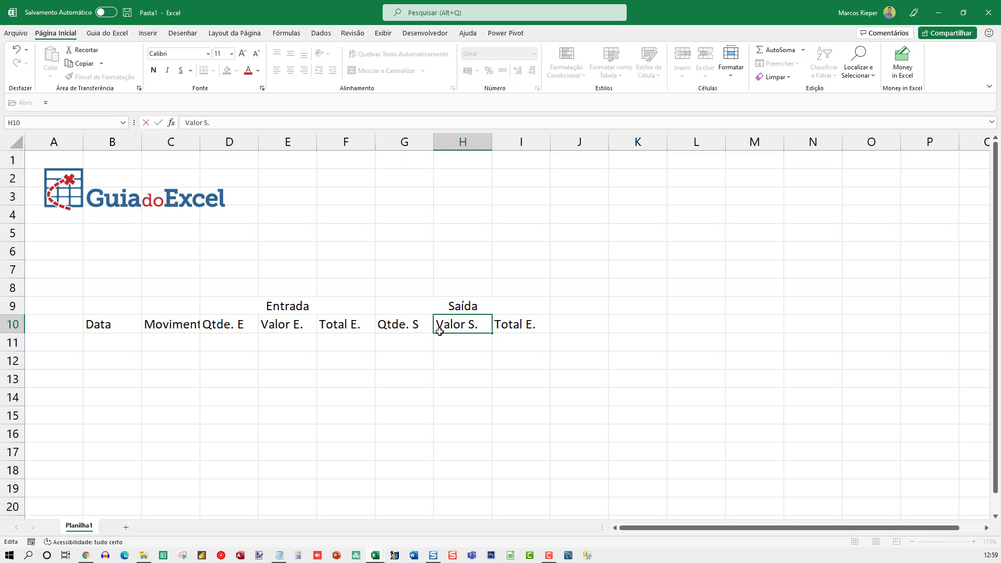
pyautogui.press('Return')
# Change the copied total heading in I10 to "Total S."
pyautogui.press('Up')
pyautogui.press('Right')
pyautogui.press('F2')
pyautogui.press('BackSpace')
pyautogui.press('BackSpace')
pyautogui.write('S')
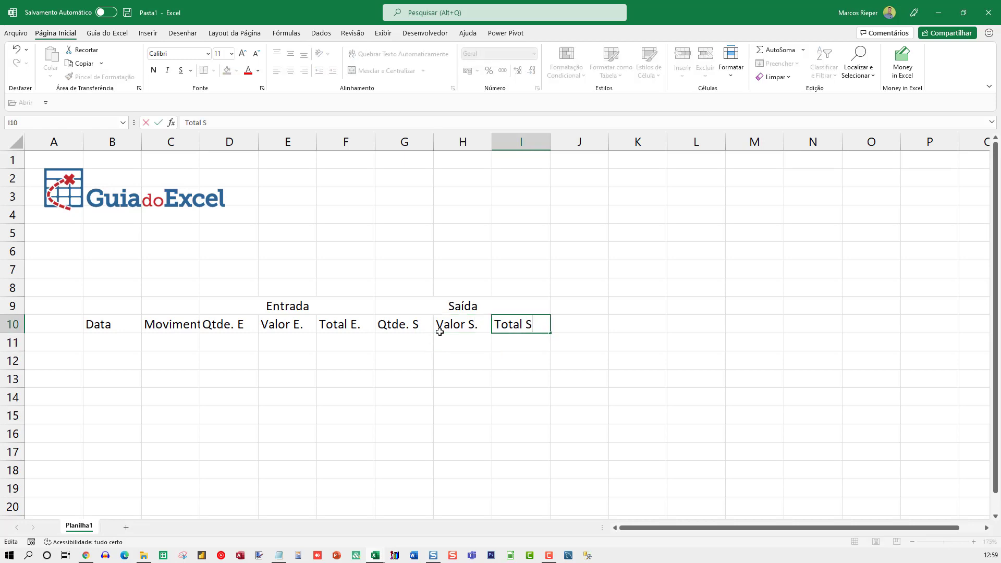
pyautogui.write('.')
pyautogui.press('Return')
# Add the missing final period to both quantity headings, making D10 "Qtde. E." and G10 "Qtde. S."
pyautogui.press('Up')
pyautogui.press('Left')
pyautogui.press('Left')
pyautogui.press('Left')
pyautogui.press('Left')
pyautogui.press('Left')
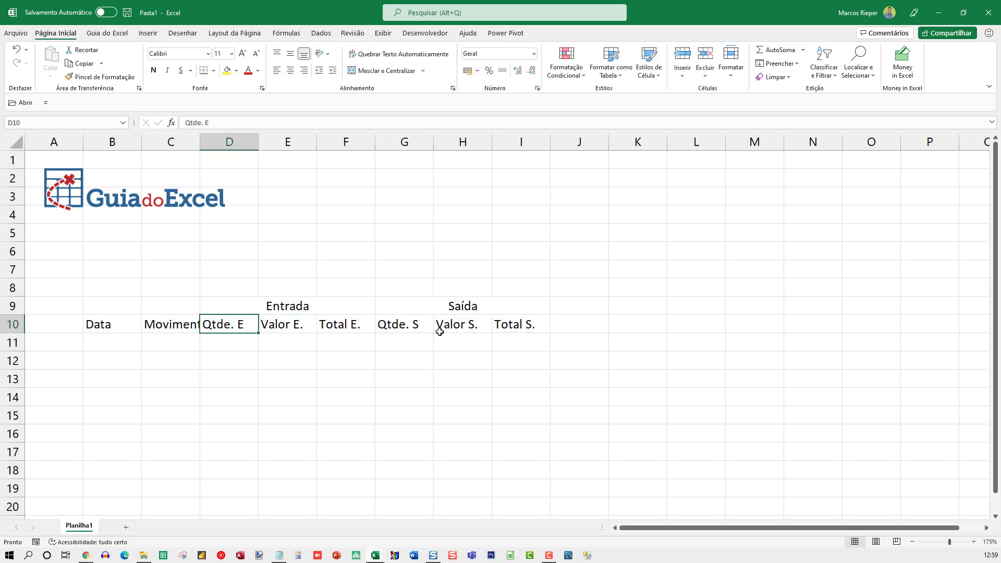
pyautogui.press('F2')
pyautogui.press('Return')
pyautogui.press('Up')
pyautogui.press('Right')
pyautogui.press('Right')
pyautogui.press('Right')
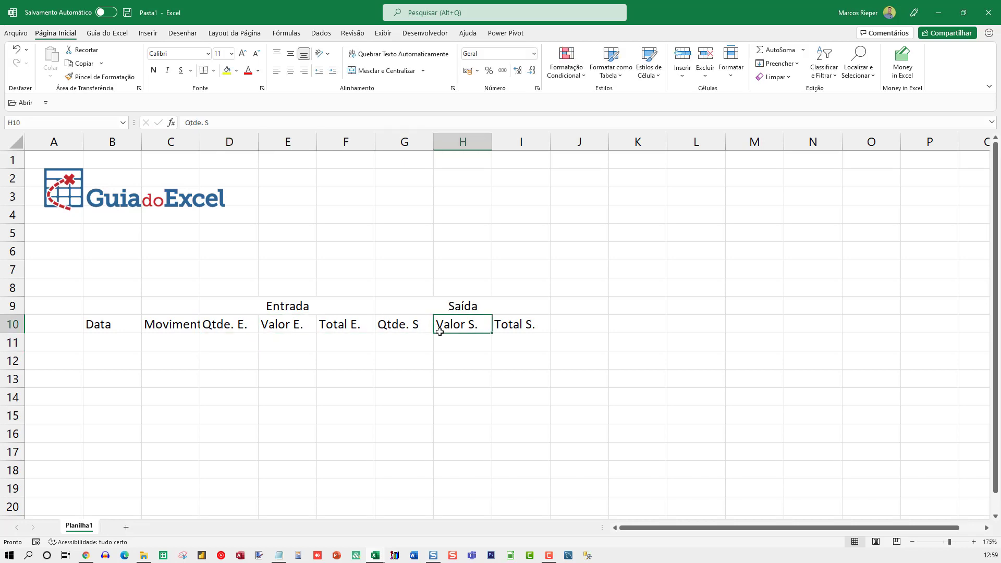
pyautogui.press('F2')
pyautogui.write('.')
pyautogui.press('Return')
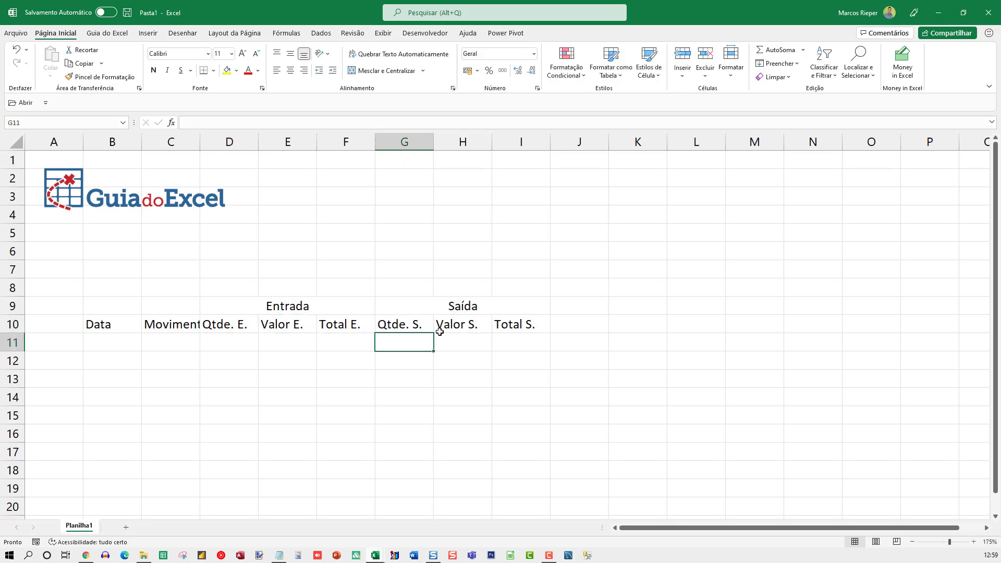
# Widen column C so that the Movimentação heading fits completely
pyautogui.moveTo(200, 141); pyautogui.dragTo(217, 139)
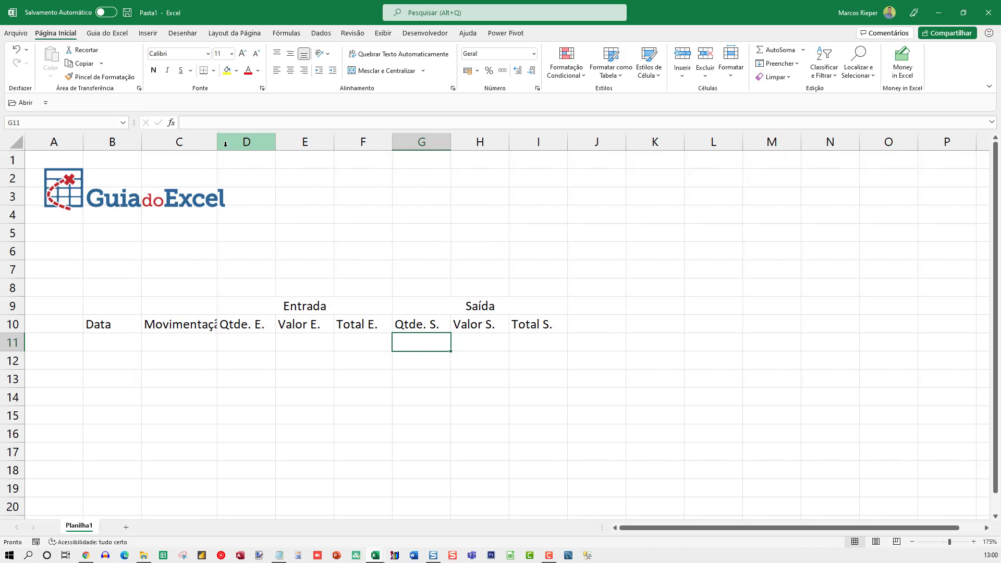
pyautogui.moveTo(234, 145); pyautogui.dragTo(243, 146)
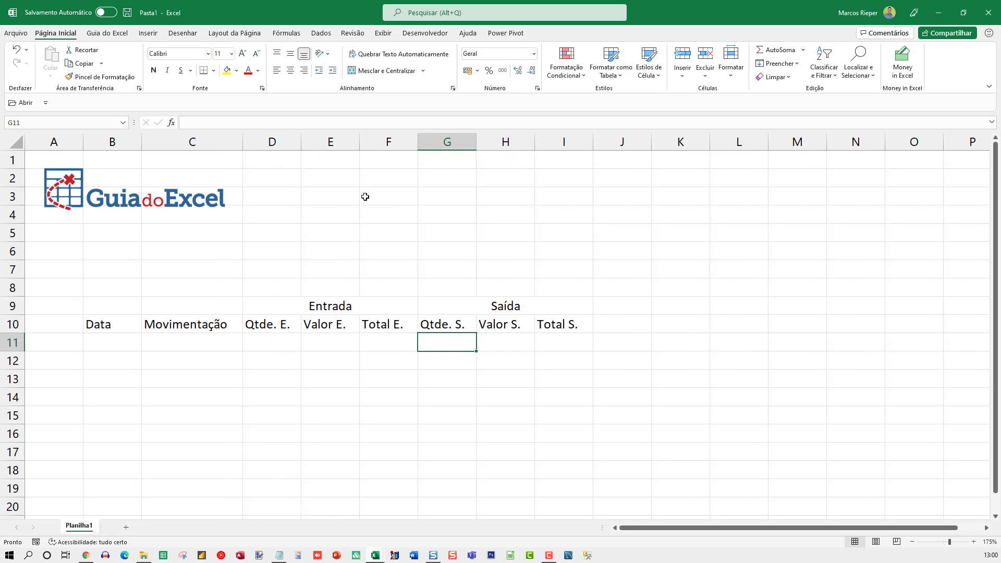
# Enter the balance column headings "Qtde. Total", "Valor Total" and "Custo Médio" in J10:L10
pyautogui.click(632, 318)
pyautogui.write('Q')
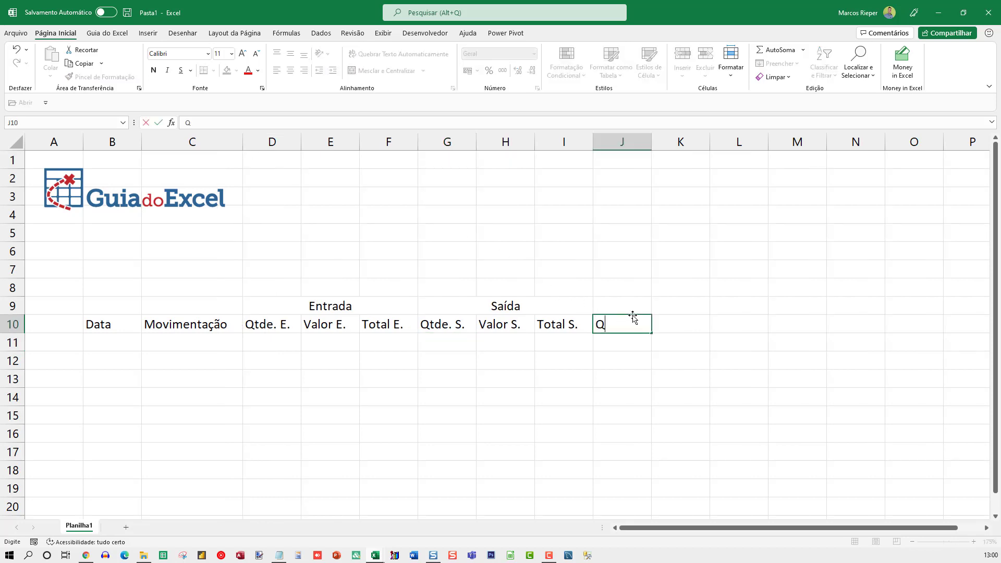
pyautogui.write('tde. Total')
pyautogui.press('Return')
pyautogui.press('Up')
pyautogui.press('Right')
pyautogui.write('Valoro Total')
pyautogui.press('Return')
pyautogui.press('Up')
pyautogui.press('Right')
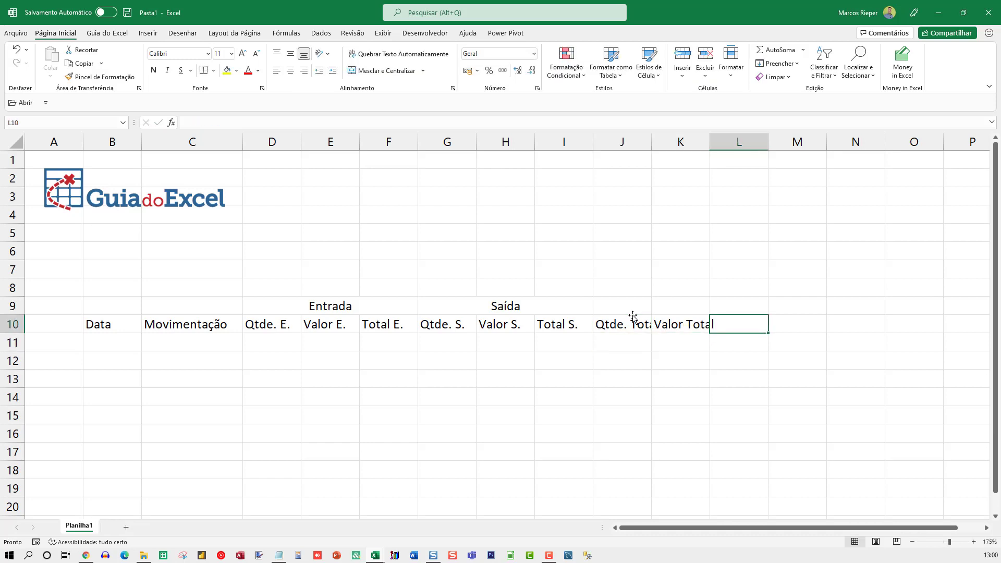
pyautogui.write('Custo Médio')
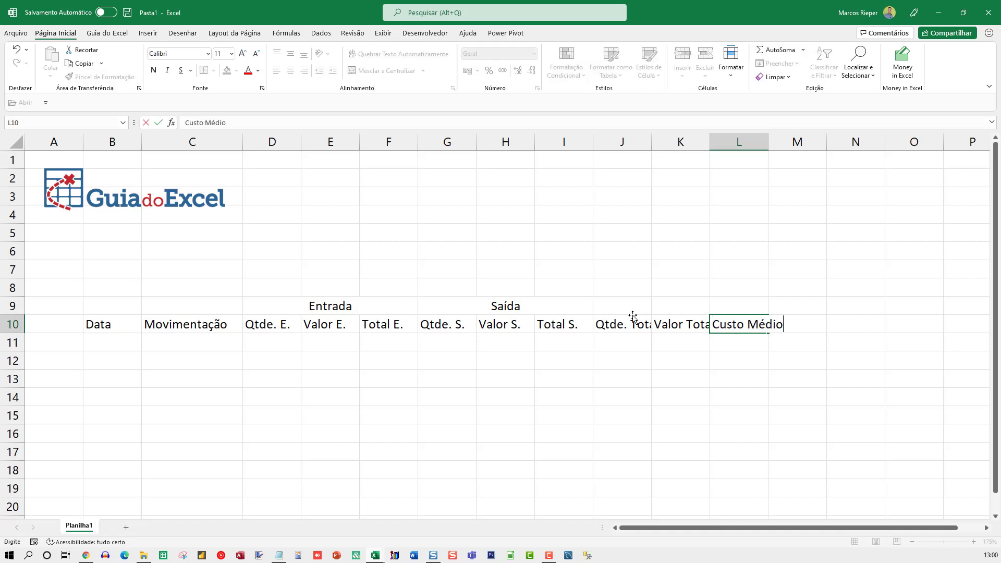
pyautogui.press('Return')
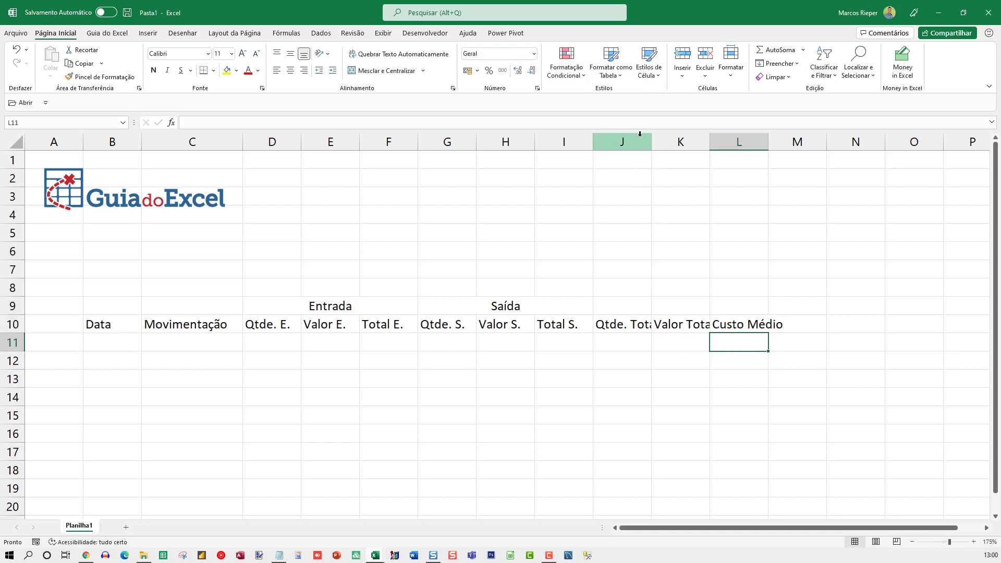
# Auto-fit the widths of columns J to L to their headings
pyautogui.moveTo(634, 139); pyautogui.dragTo(797, 139)
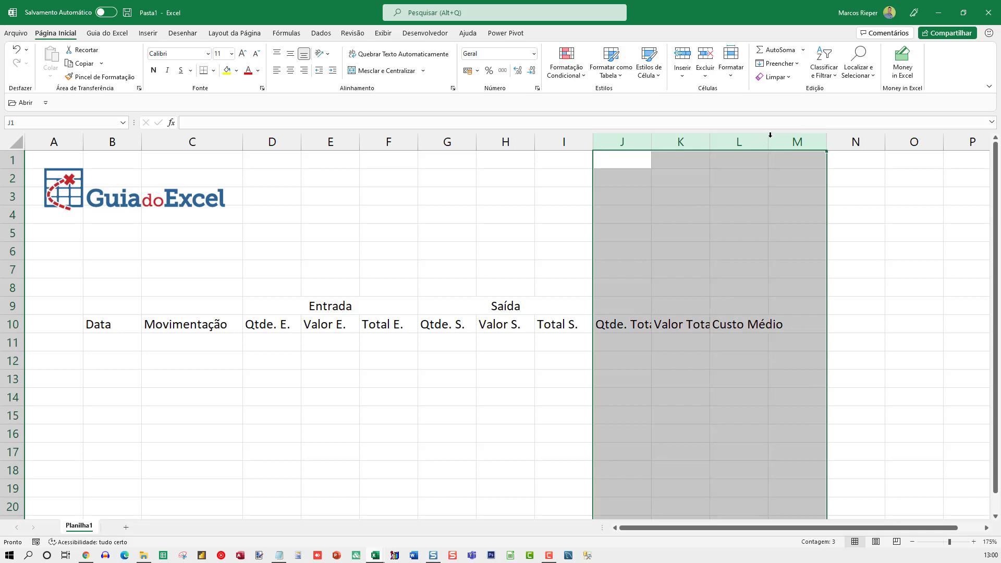
pyautogui.doubleClick(768, 140)
pyautogui.click(695, 306)
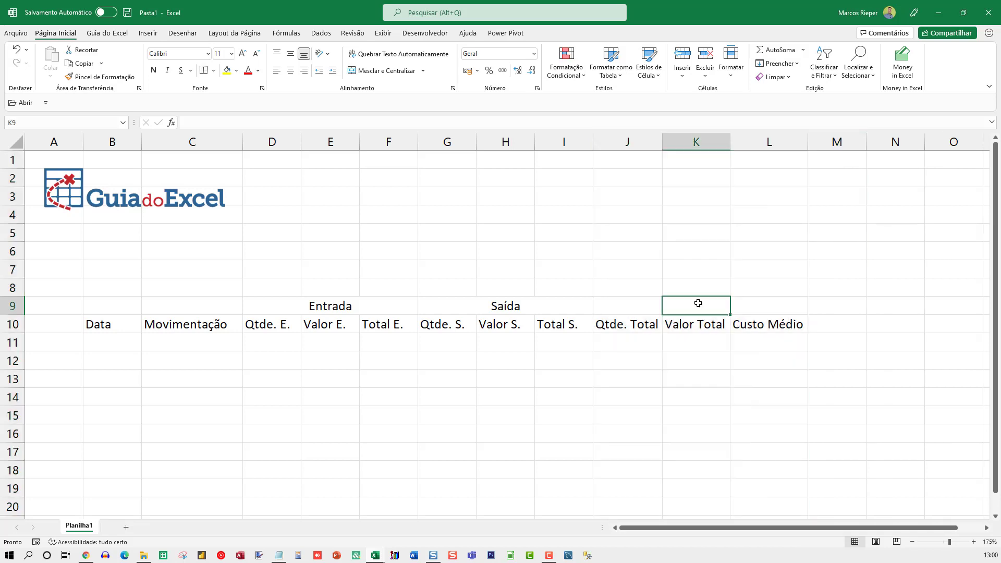
pyautogui.click(636, 341)
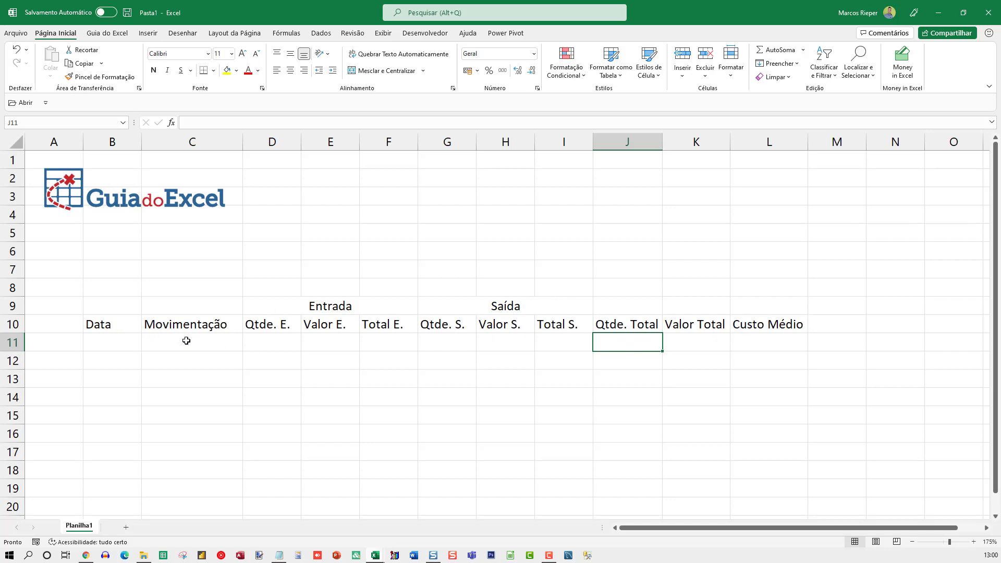
# Start the first record in row 11 with the date 1/9 and the movement "Estoque Inicial"
pyautogui.click(132, 342)
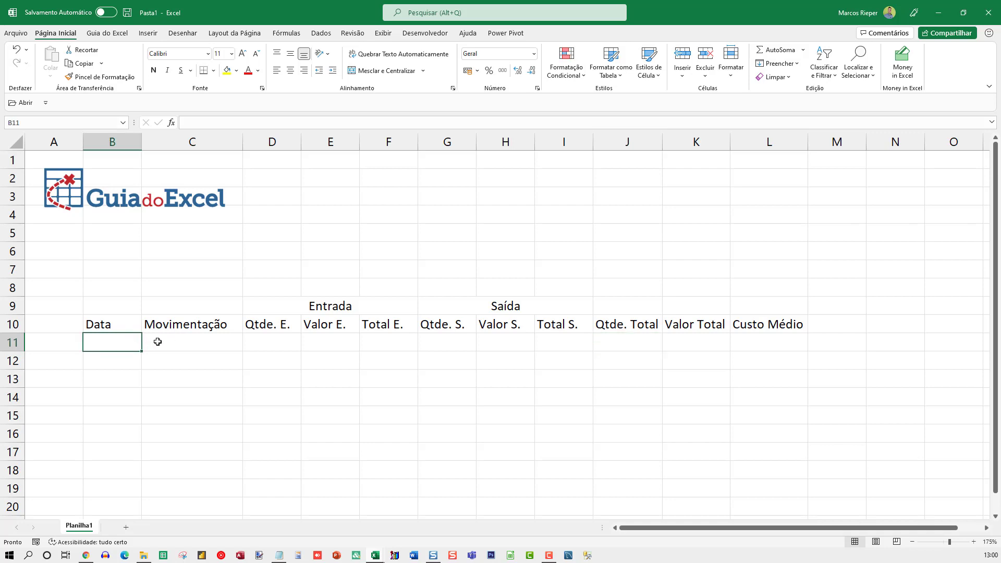
pyautogui.write('1')
pyautogui.write('/9')
pyautogui.press('Return')
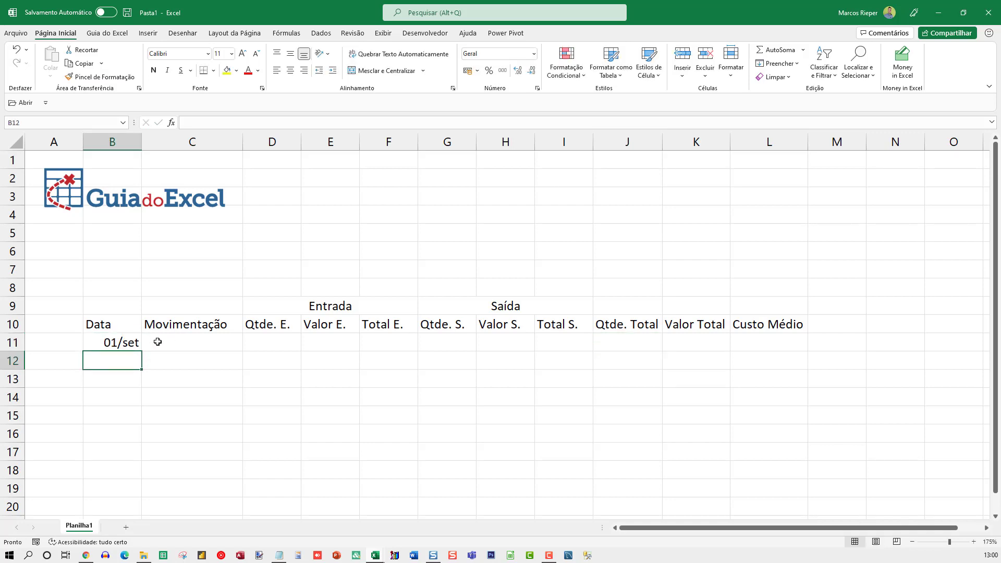
pyautogui.click(157, 341)
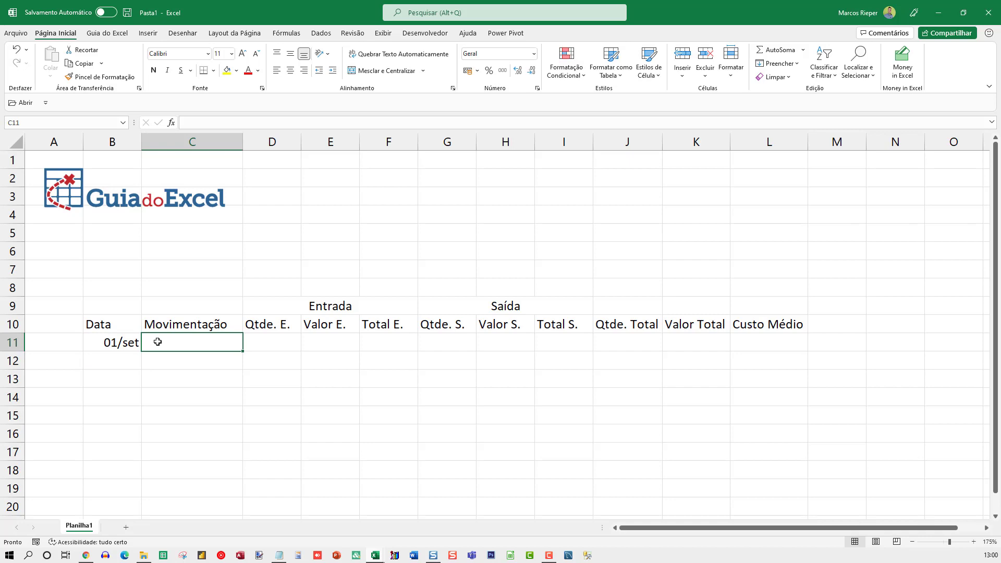
pyautogui.write('Estoque Inicial')
pyautogui.press('Return')
pyautogui.press('Up')
pyautogui.press('Right')
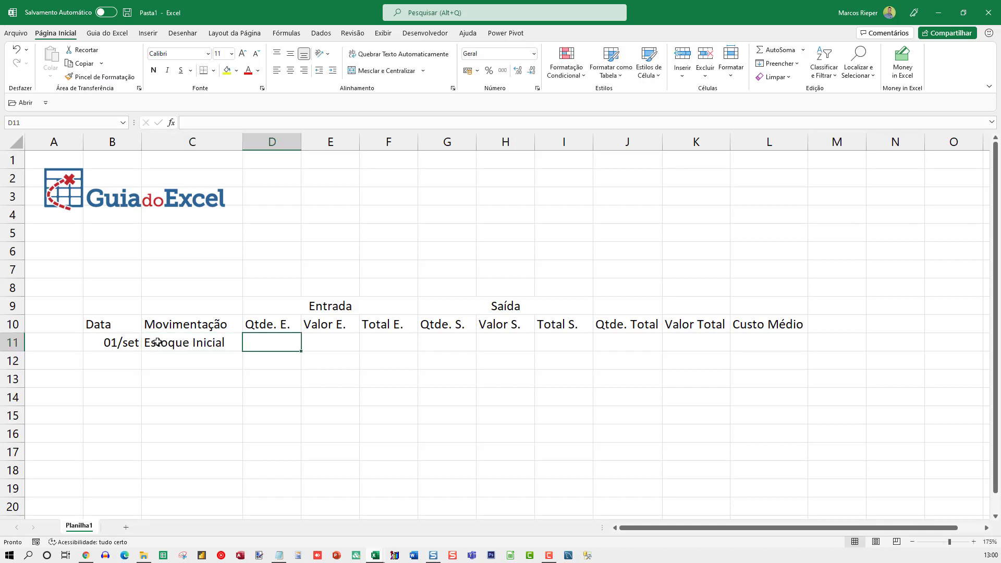
# Enter the quantity 1 and the value 1222,36 in D11 and E11 for the Estoque Inicial record
pyautogui.write('1')
pyautogui.press('Tab')
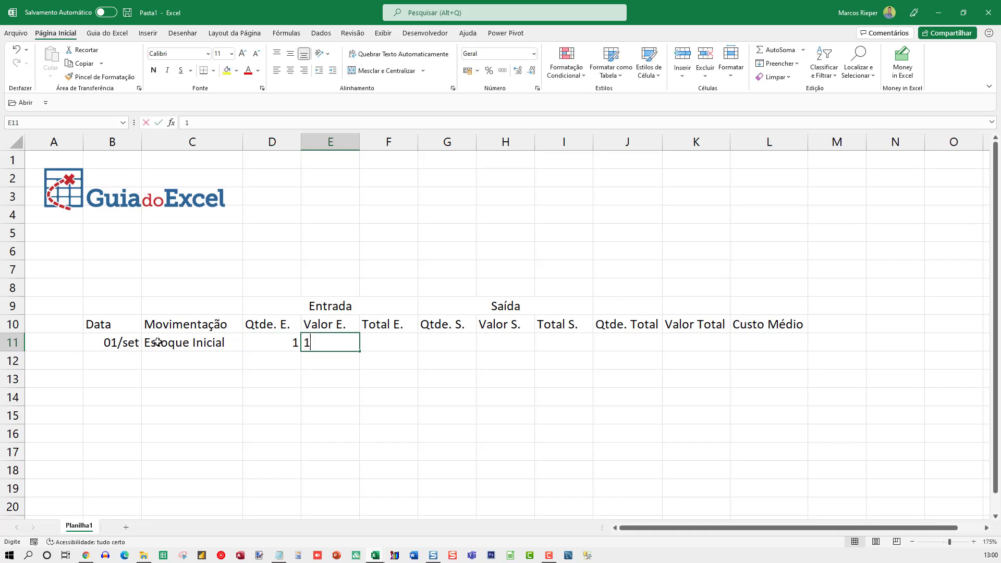
pyautogui.write('1222,36')
pyautogui.press('Return')
pyautogui.press('Up')
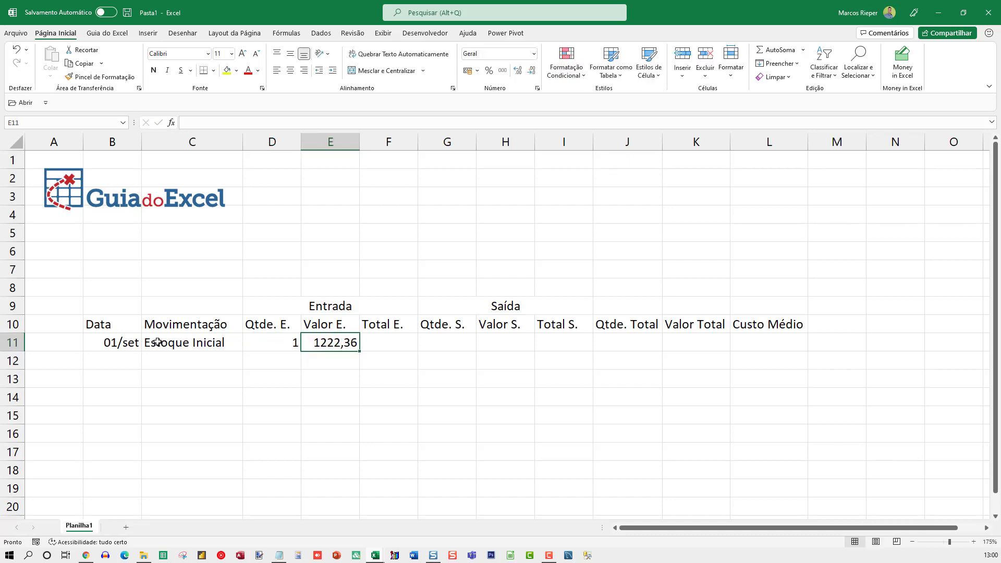
# Calculate Total E. in F11 with the formula =D11*E11
pyautogui.press('Right')
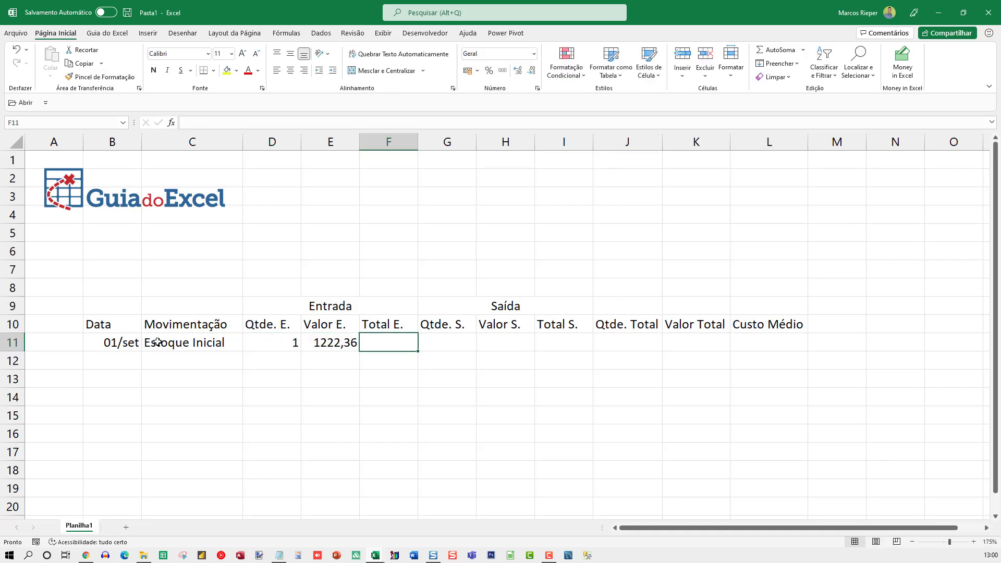
pyautogui.write('=')
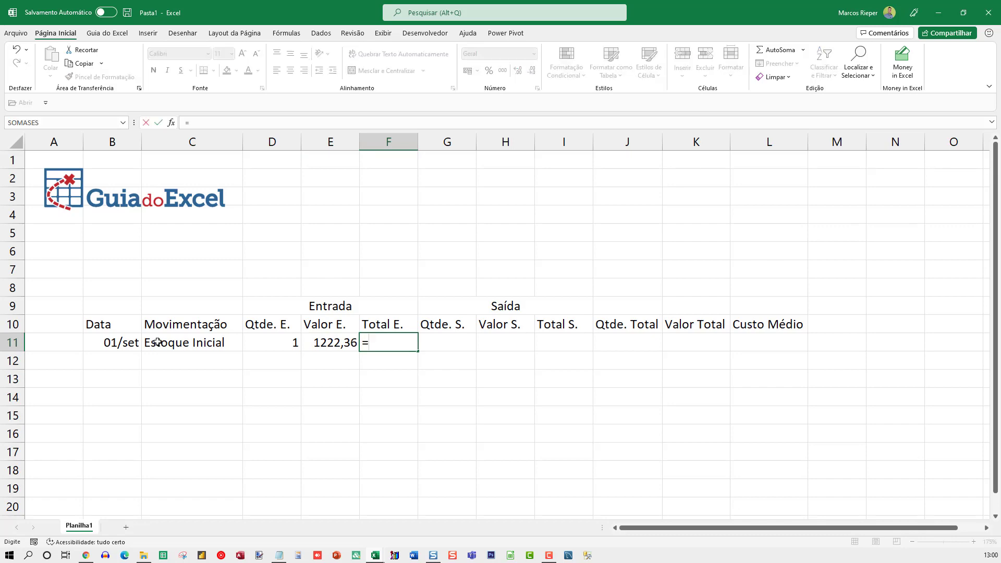
pyautogui.press('Left')
pyautogui.press('Left')
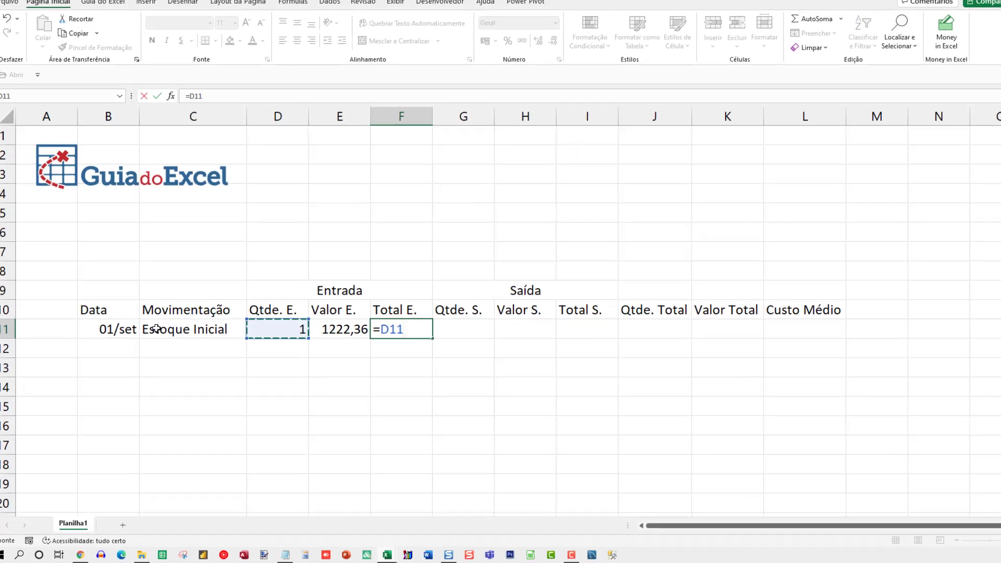
pyautogui.write('*')
pyautogui.press('Left')
pyautogui.press('Left')
pyautogui.press('Right')
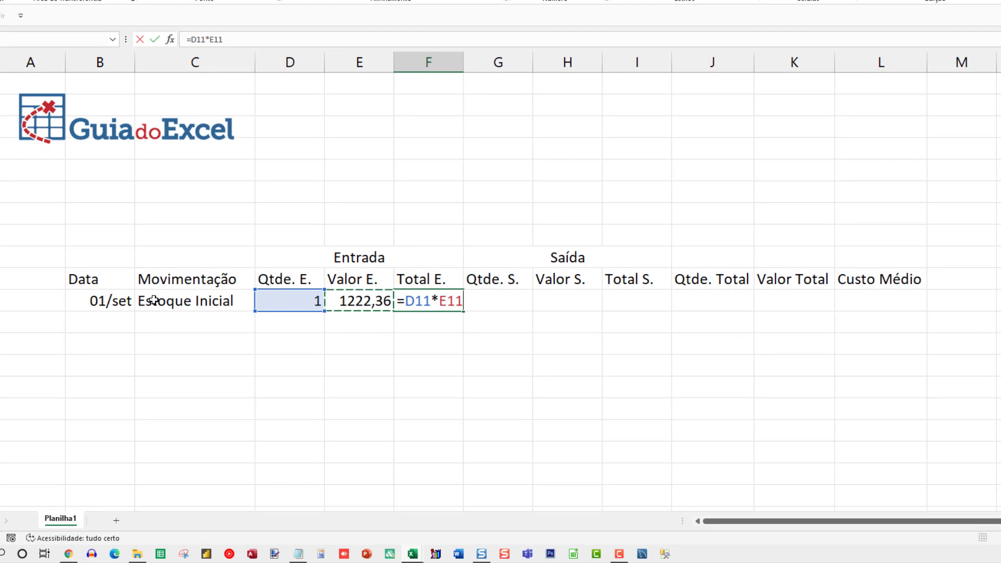
pyautogui.press('Return')
pyautogui.press('Up')
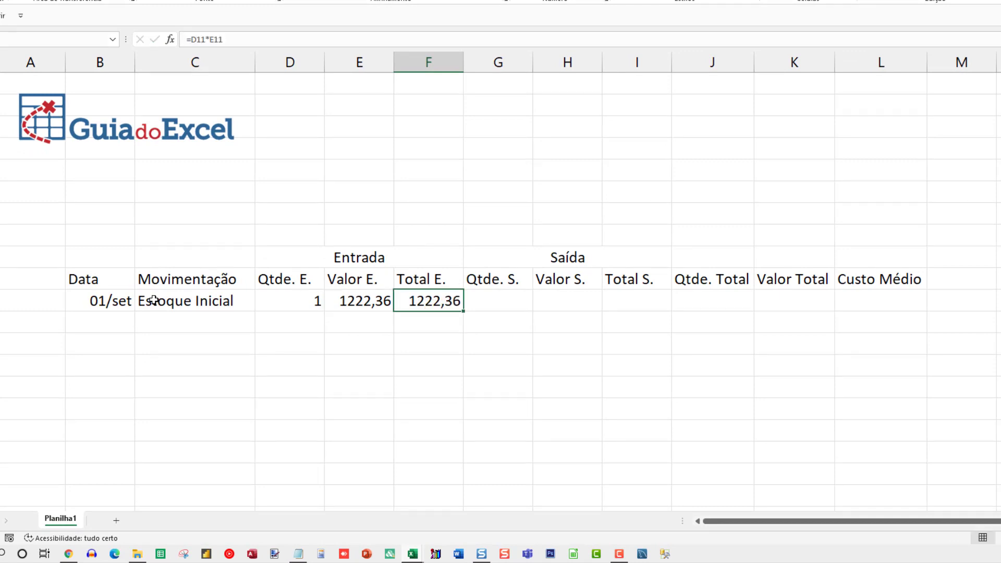
# Change the entry quantity in D11 to 5
pyautogui.press('Left')
pyautogui.press('Left')
pyautogui.write('5')
pyautogui.press('Return')
pyautogui.press('Up')
pyautogui.press('Right')
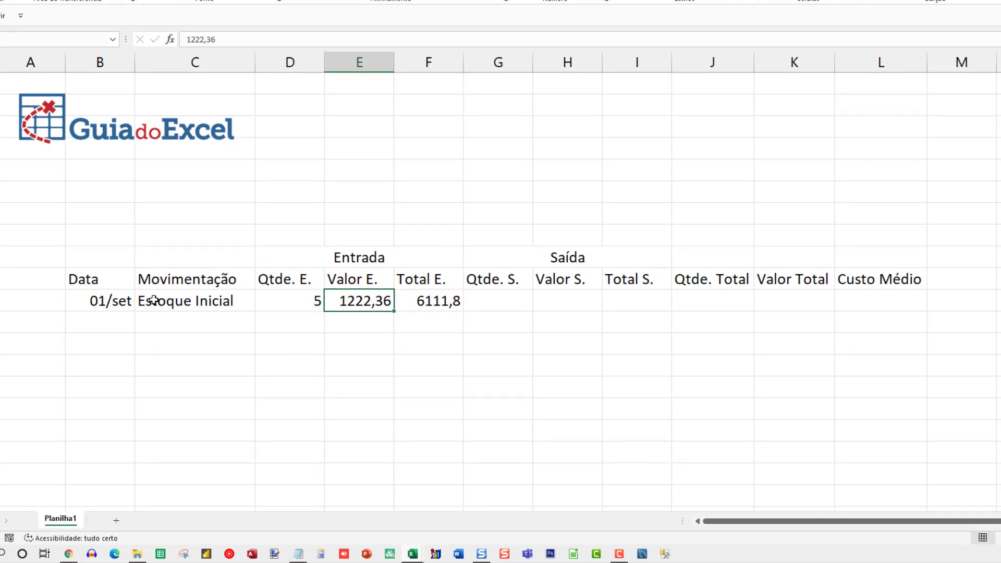
# Format the entry value and total in E11:F11 as currency in R$
pyautogui.click(424, 303)
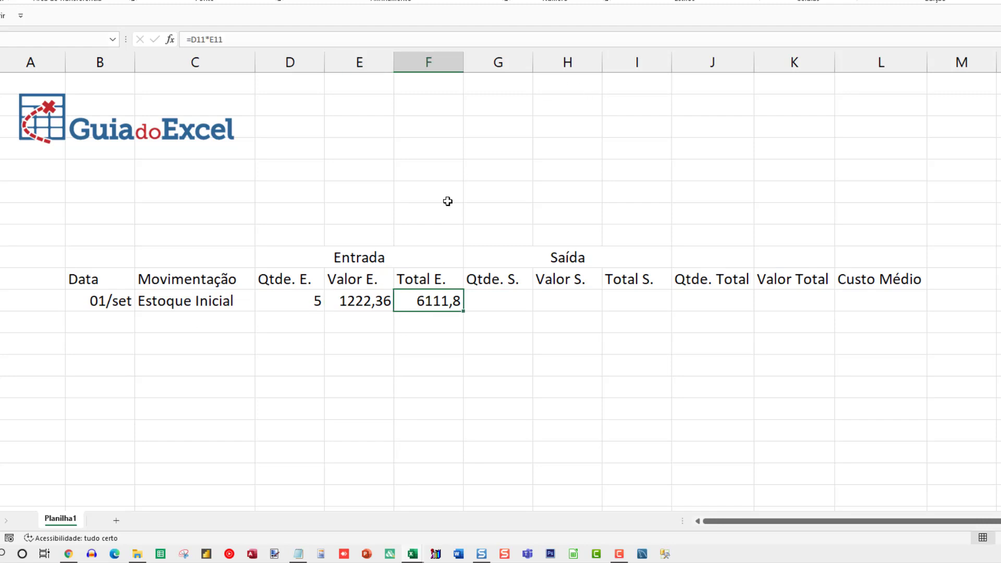
pyautogui.moveTo(382, 304); pyautogui.dragTo(414, 299)
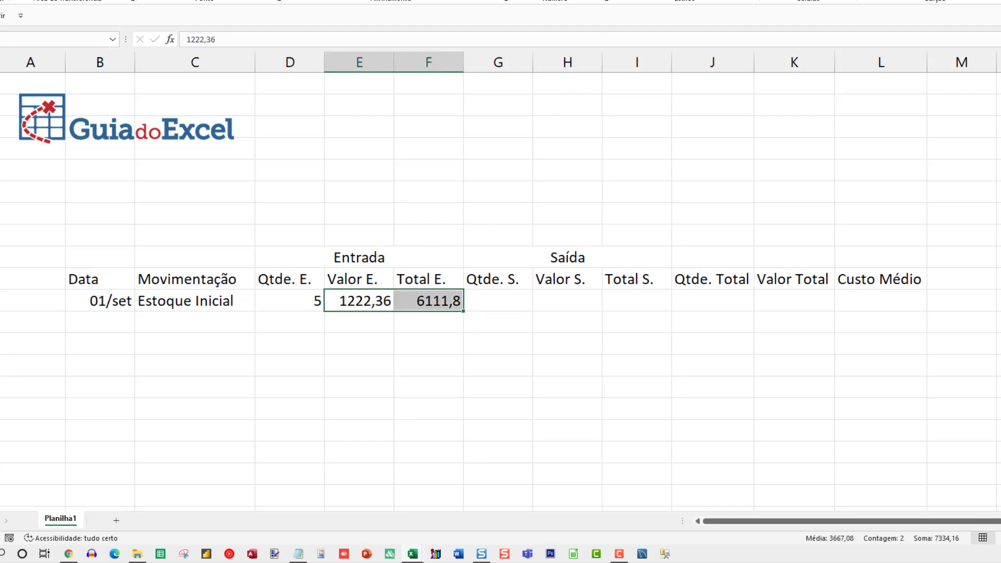
pyautogui.hotkey('ctrl', 'shift', '4')
pyautogui.click(506, 300)
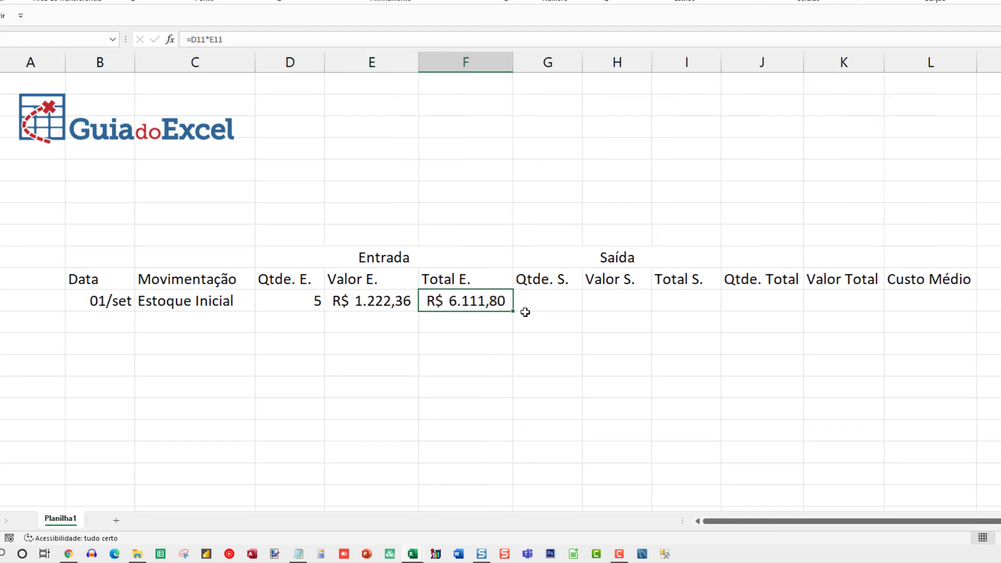
# Calculate Total S. in I11 by multiplying the exit quantity by the exit value, =G11*H11
pyautogui.click(553, 295)
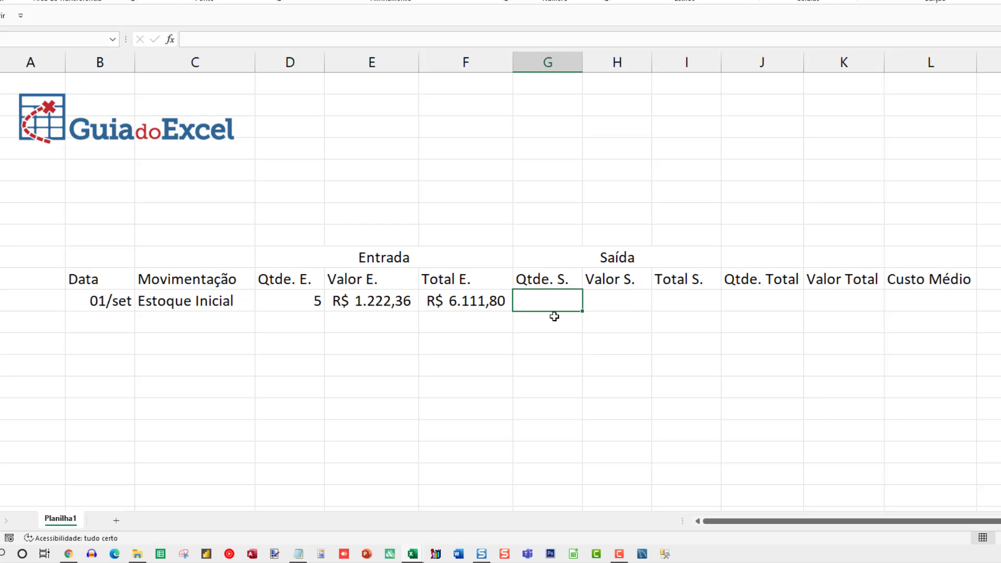
pyautogui.click(608, 296)
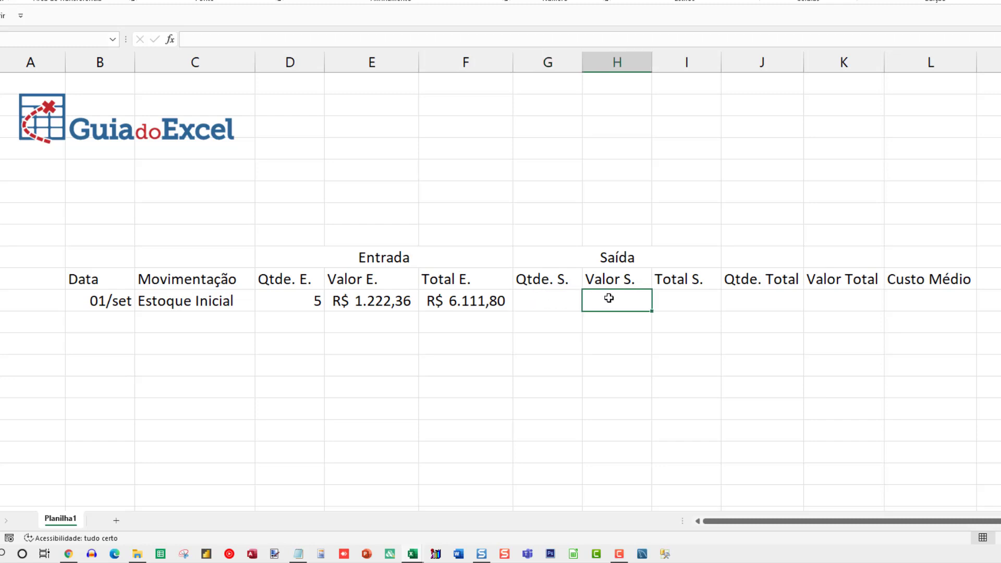
pyautogui.click(678, 296)
pyautogui.write('=')
pyautogui.press('Left')
pyautogui.press('Left')
pyautogui.write('*')
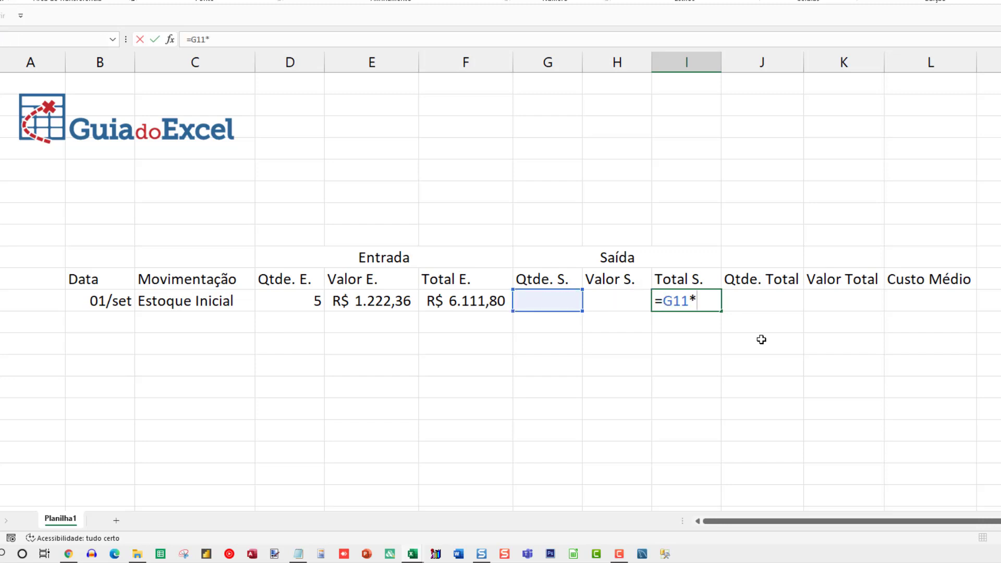
pyautogui.press('Left')
pyautogui.press('Return')
pyautogui.press('Up')
pyautogui.press('Left')
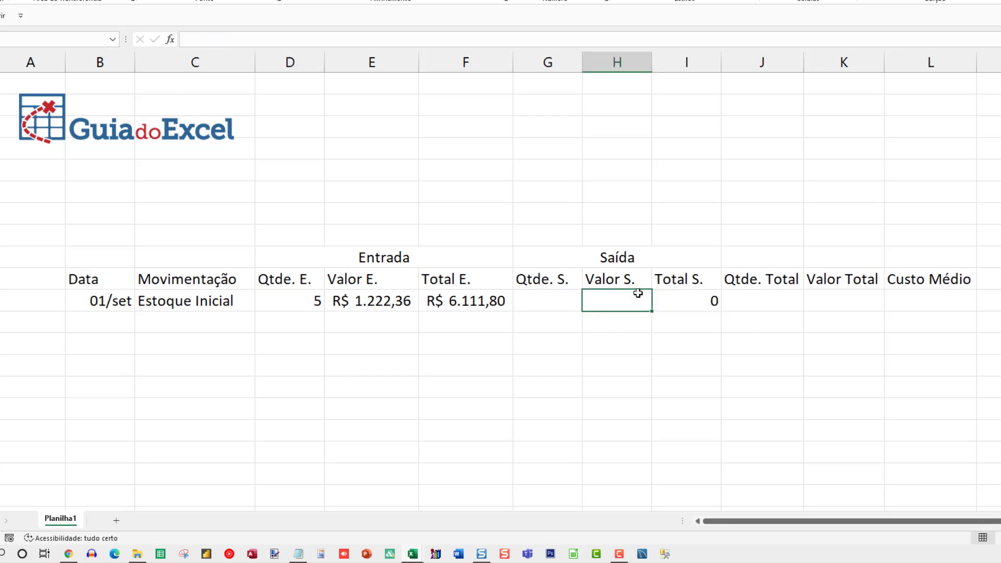
# Start the Qtde. Total formula in J11 with an SE function whose test is ÉNÚM(J10)
pyautogui.click(763, 301)
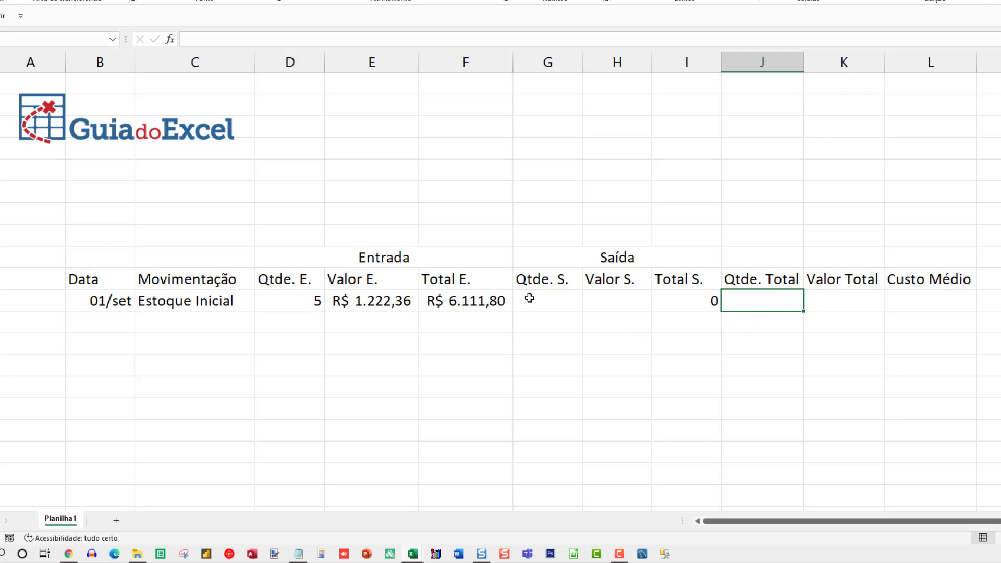
pyautogui.click(752, 280)
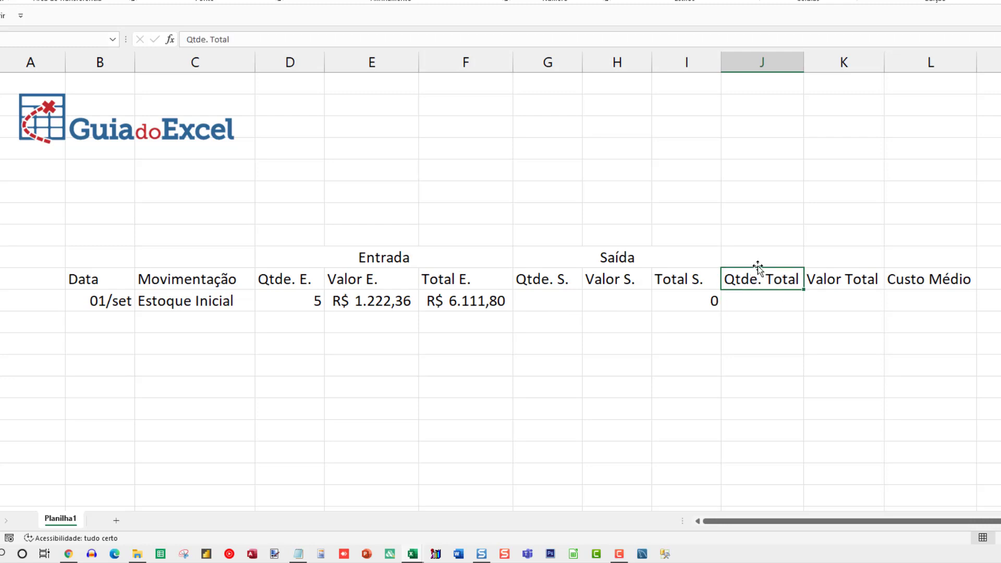
pyautogui.click(754, 300)
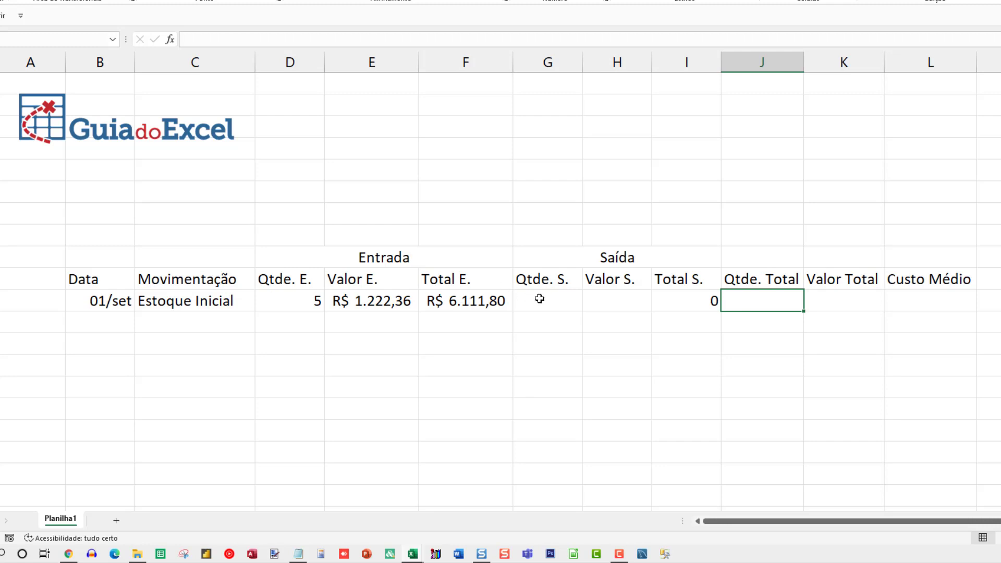
pyautogui.write('=SE(ÉNÚM')
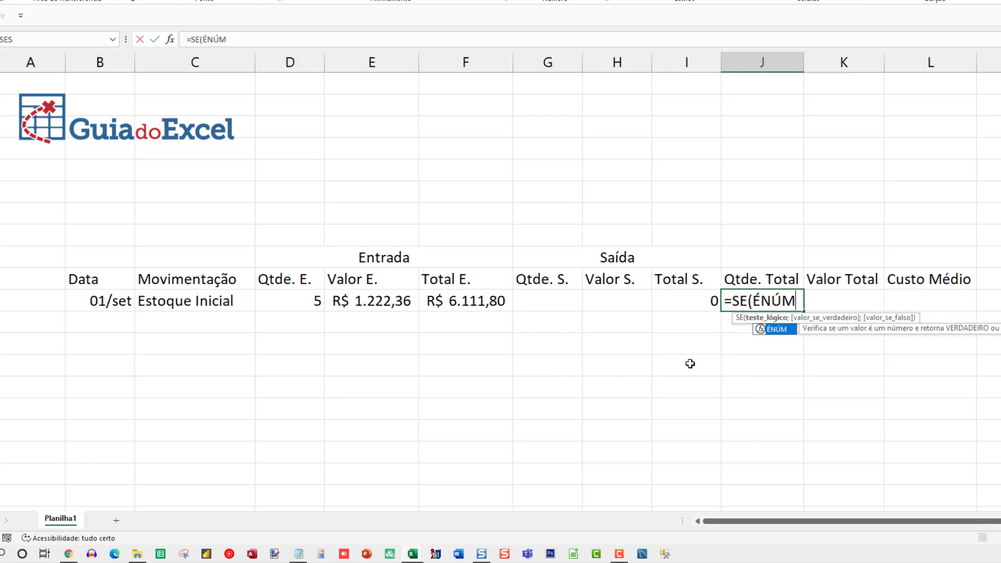
pyautogui.write('(')
pyautogui.press('Up')
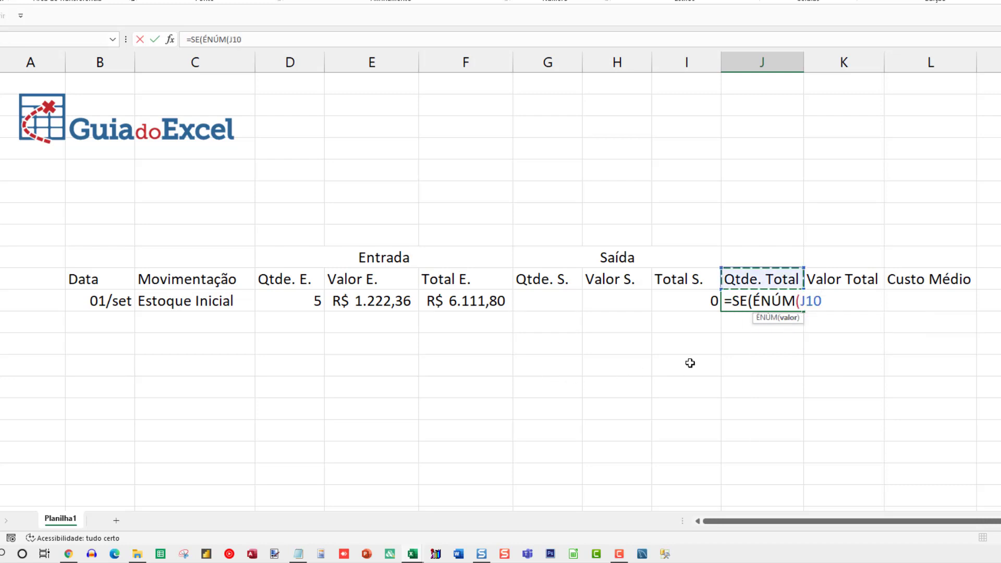
pyautogui.write(')')
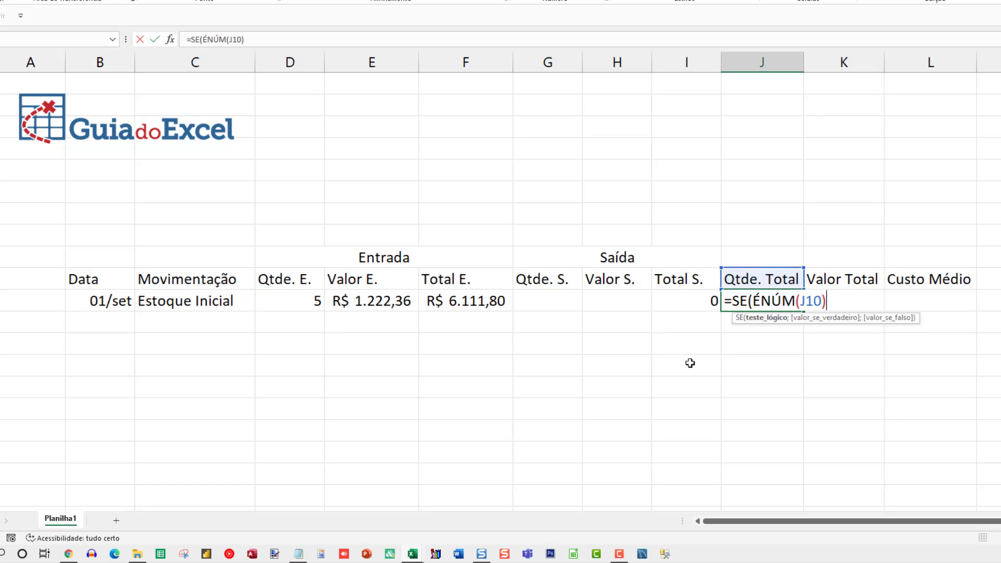
# Add J10+D11-G11 as the value if true in the J11 formula
pyautogui.write(';')
pyautogui.click(762, 282)
pyautogui.write('+')
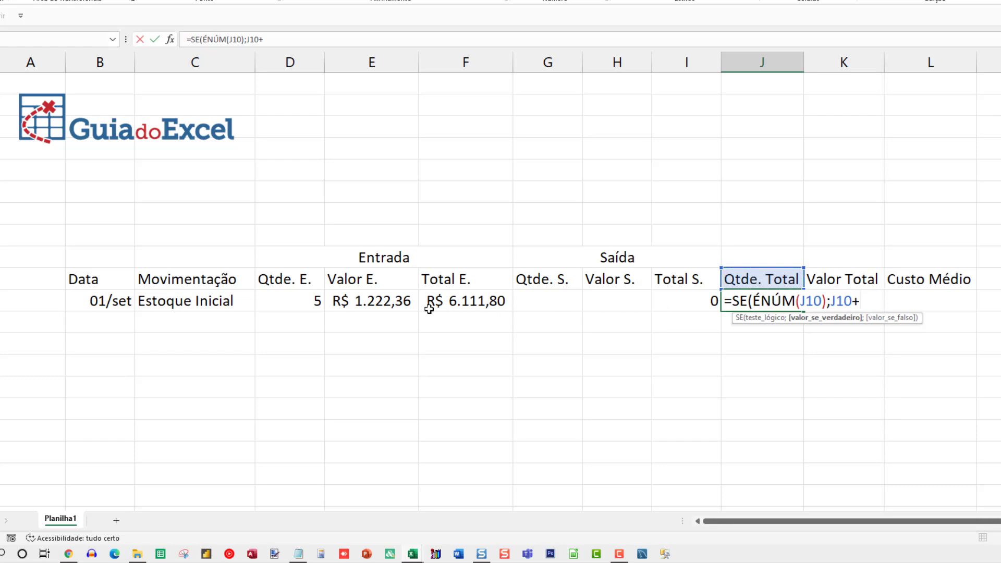
pyautogui.click(302, 314)
pyautogui.click(289, 304)
pyautogui.write('-')
pyautogui.click(550, 302)
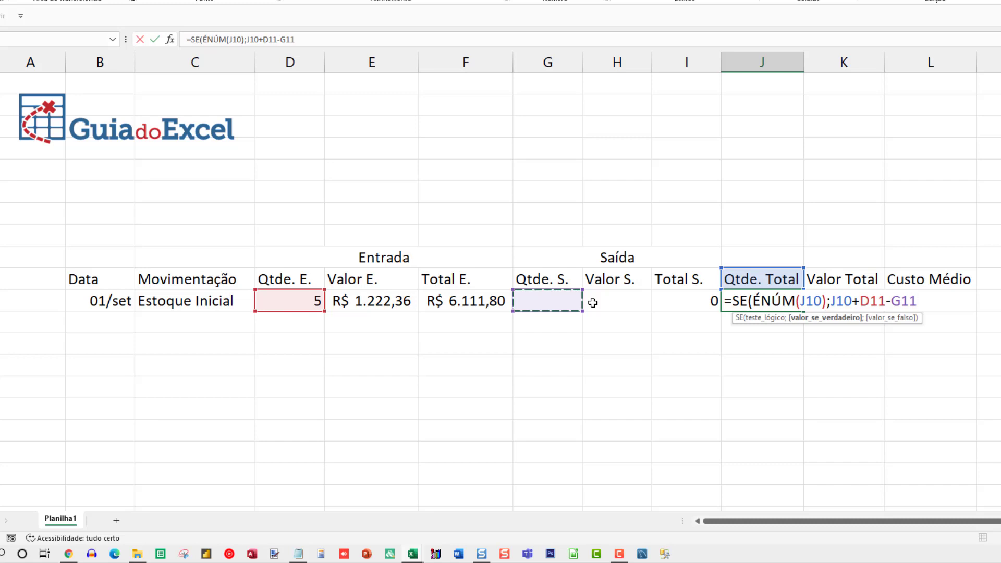
# Add D11-G11 as the value if false and complete the J11 formula
pyautogui.write(';')
pyautogui.click(289, 302)
pyautogui.write('-')
pyautogui.click(537, 303)
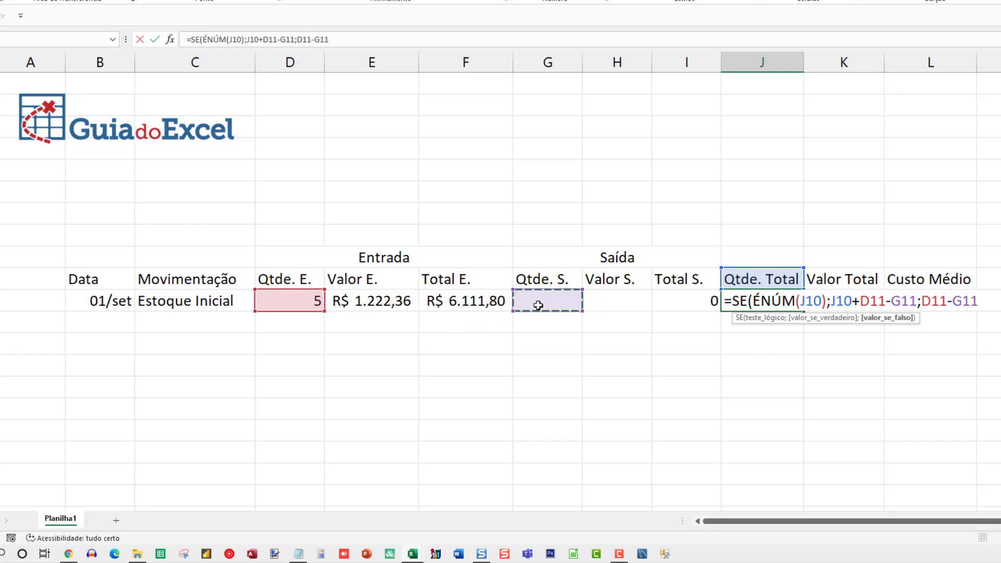
pyautogui.write(')')
pyautogui.press('Return')
# Test the Qtde. Total formula by entering 50 in J10, and undo that entry
pyautogui.press('Up')
pyautogui.press('Up')
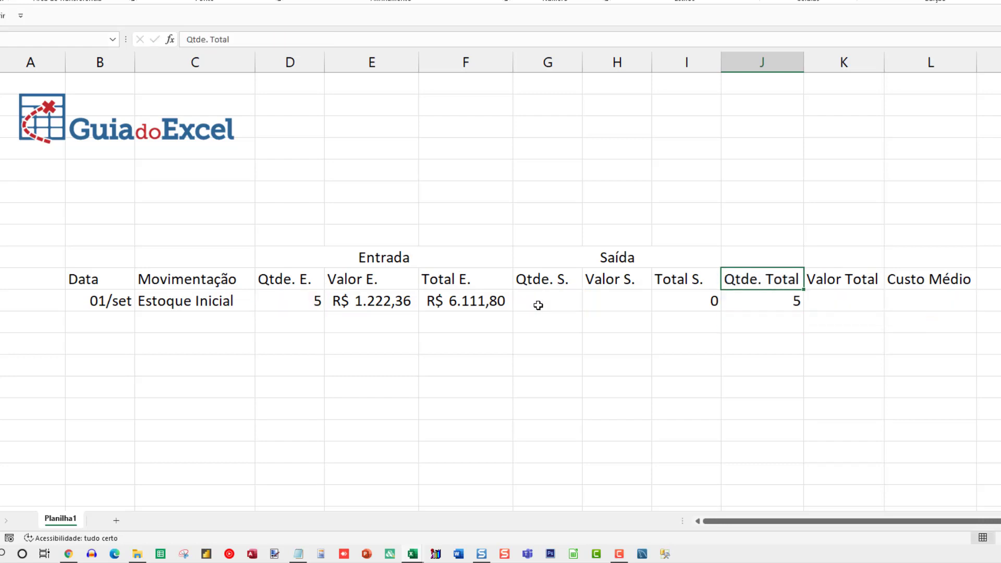
pyautogui.write('50')
pyautogui.press('Return')
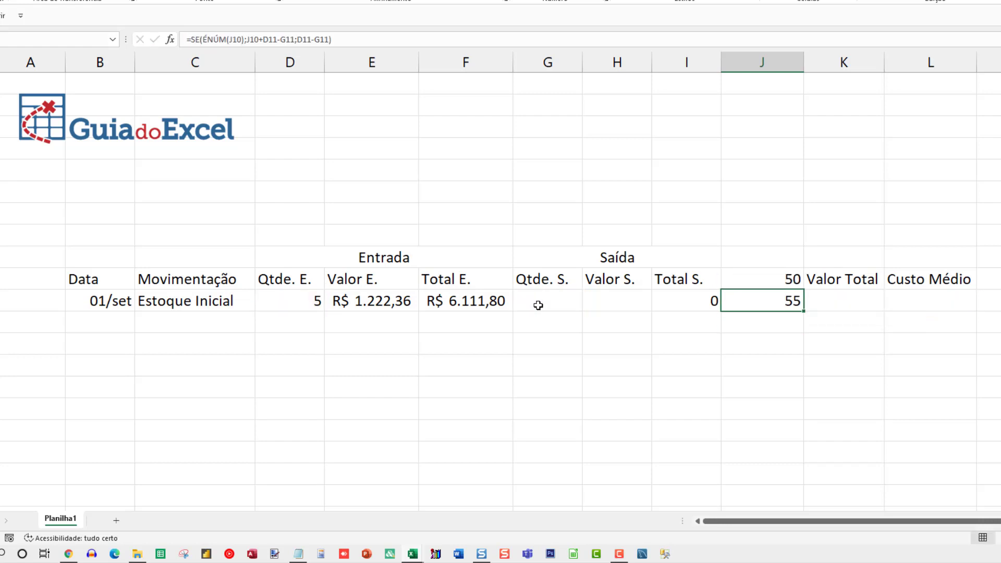
pyautogui.hotkey('ctrl', 'z')
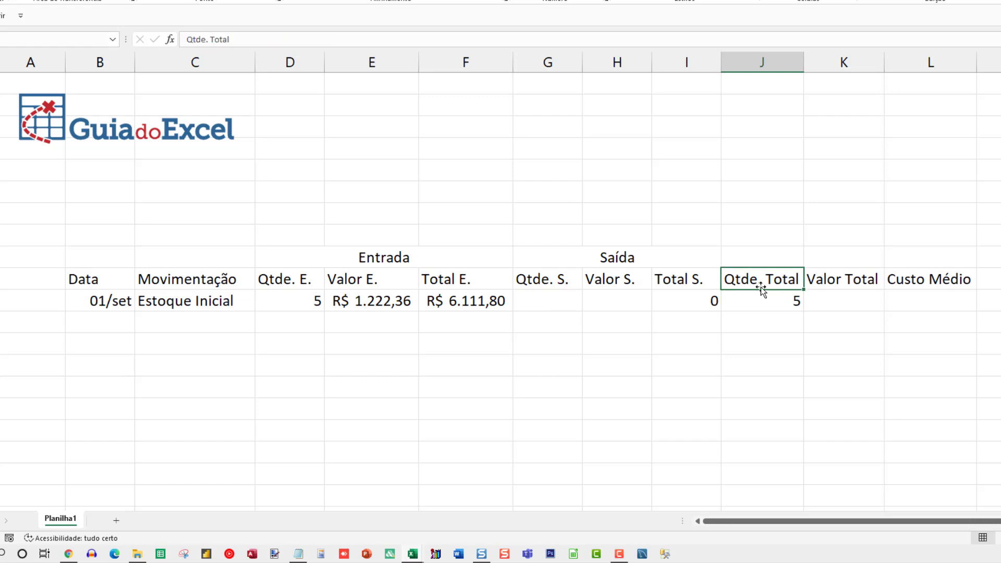
# Insert a line break before the final D11-G11 argument of the J11 formula
pyautogui.click(742, 301)
pyautogui.doubleClick(742, 301)
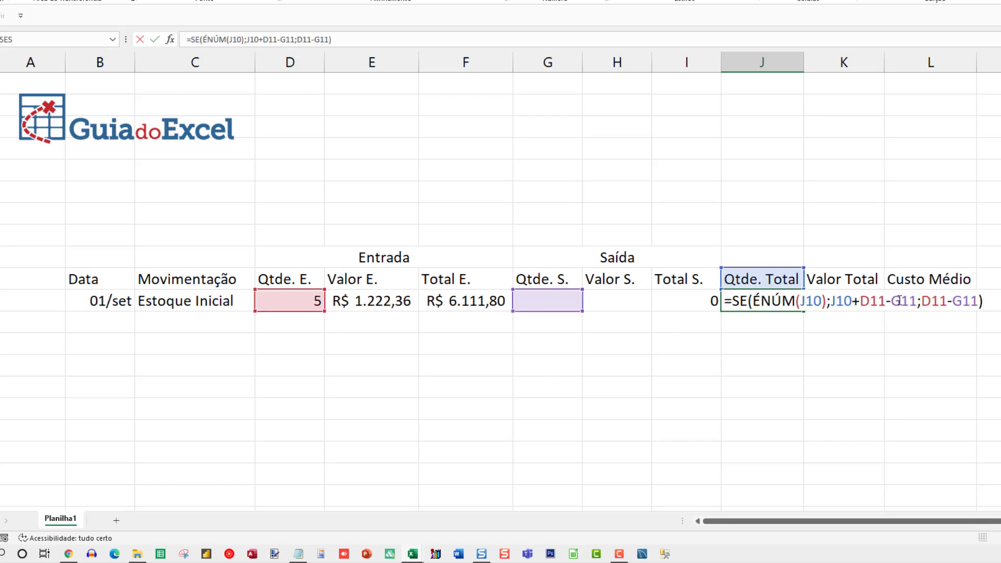
pyautogui.moveTo(921, 301); pyautogui.dragTo(973, 293)
pyautogui.hotkey('alt', 'Return')
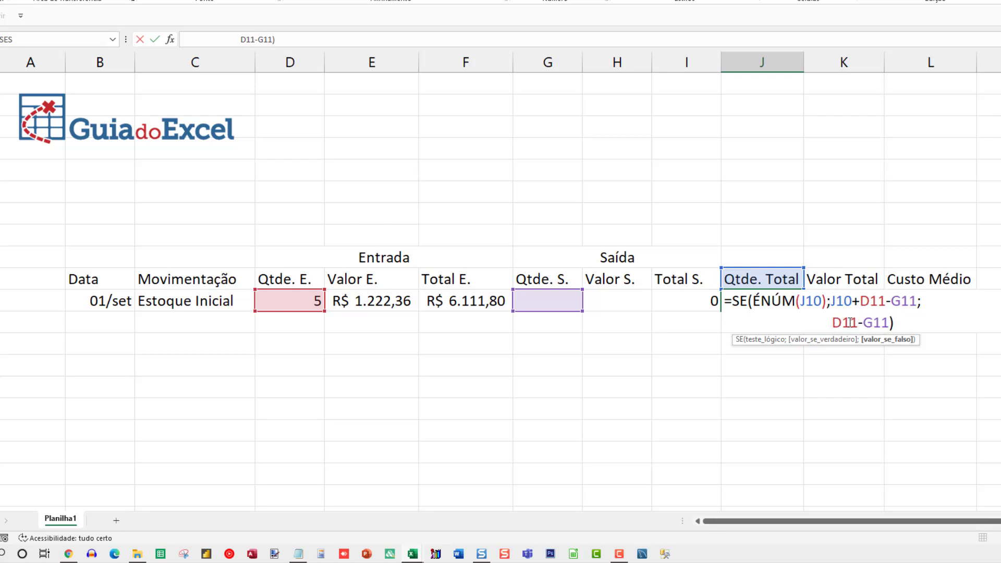
pyautogui.press('Return')
# Confirm the J11 formula and start the Valor Total formula in K11 with the logical test =SE(ÉNÚM(K10);
pyautogui.press('Up')
pyautogui.press('Right')
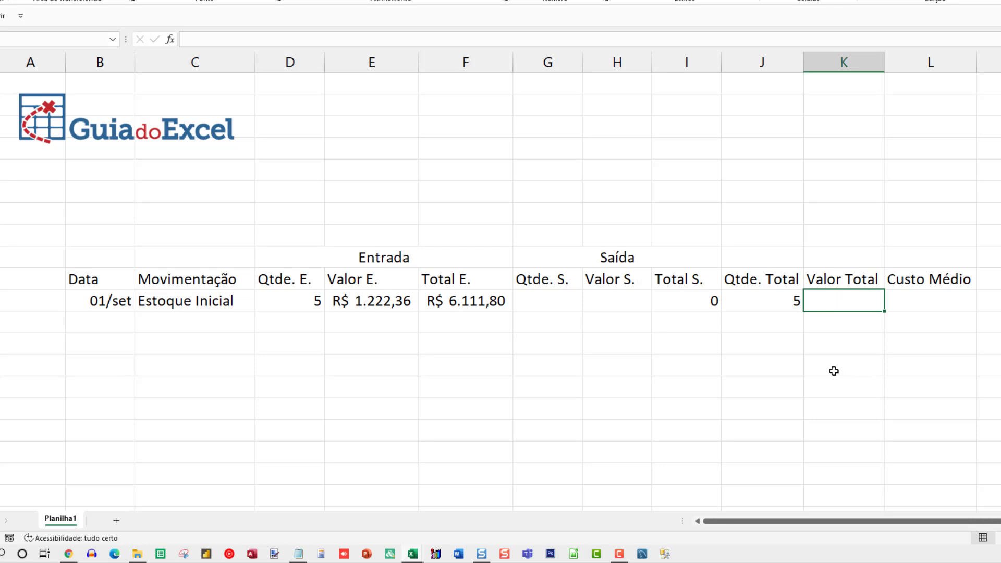
pyautogui.press('Right')
pyautogui.press('Right')
pyautogui.press('Right')
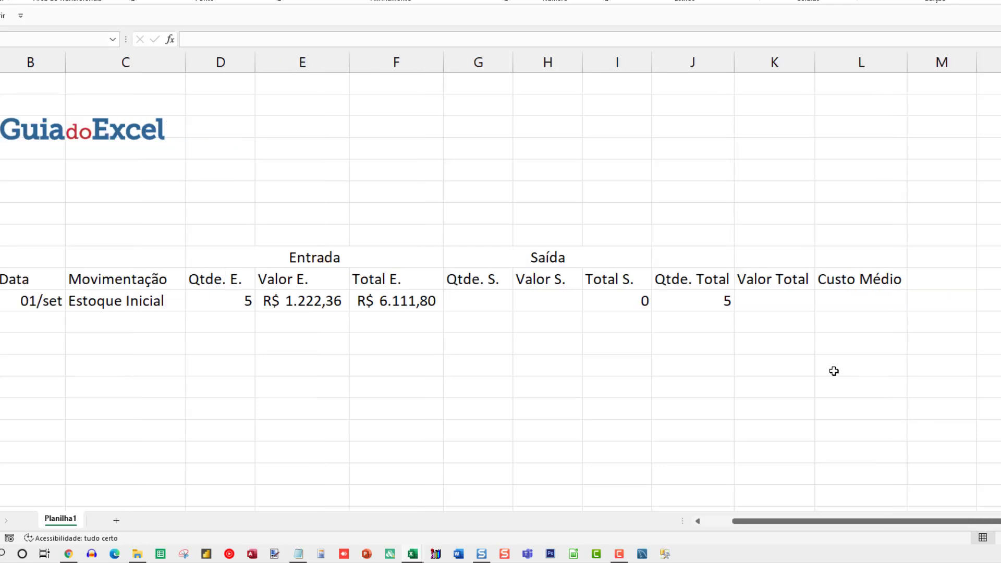
pyautogui.press('Left')
pyautogui.press('Left')
pyautogui.press('Left')
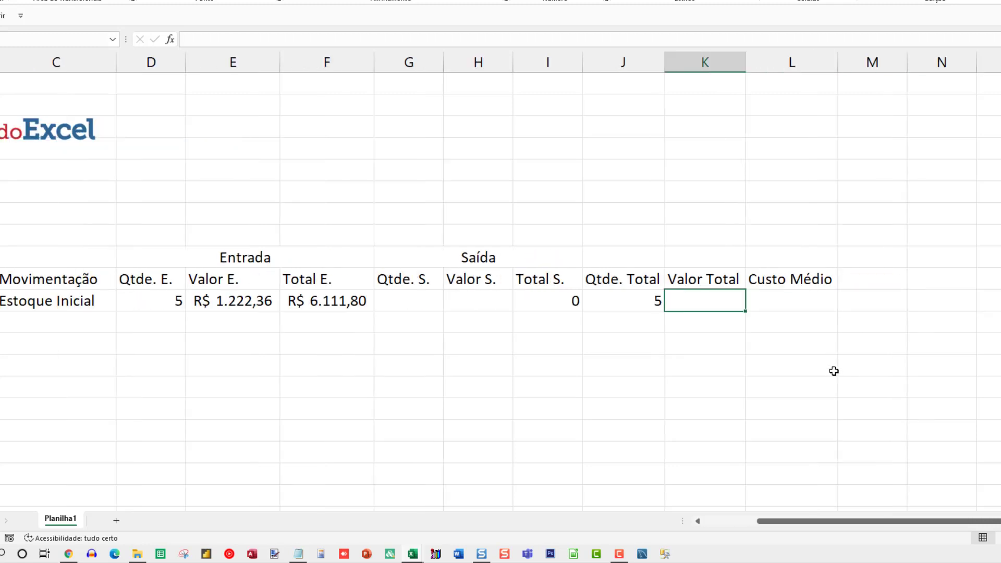
pyautogui.write('=SE(ÉNÚM(')
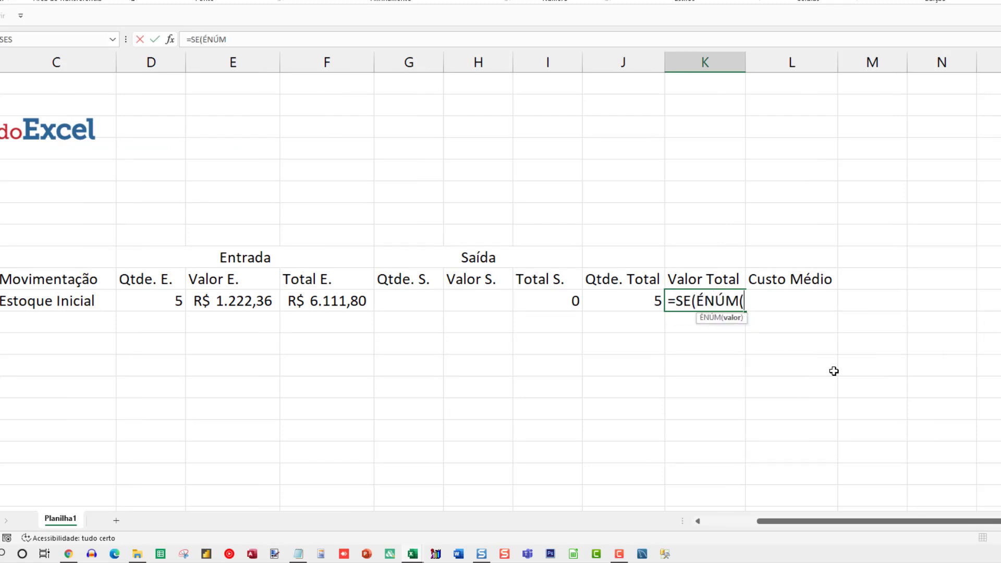
pyautogui.press('Up')
pyautogui.write(')')
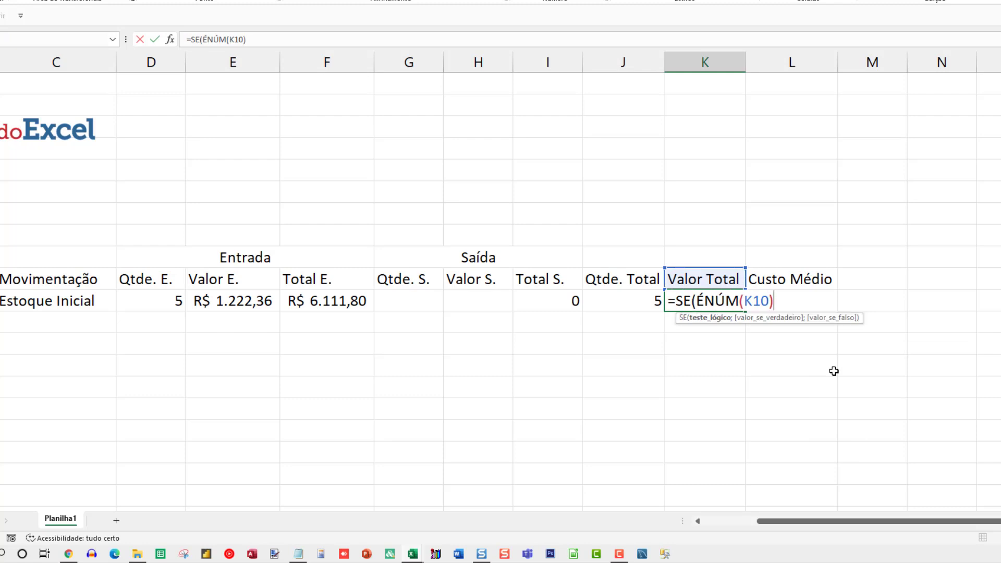
pyautogui.write(';')
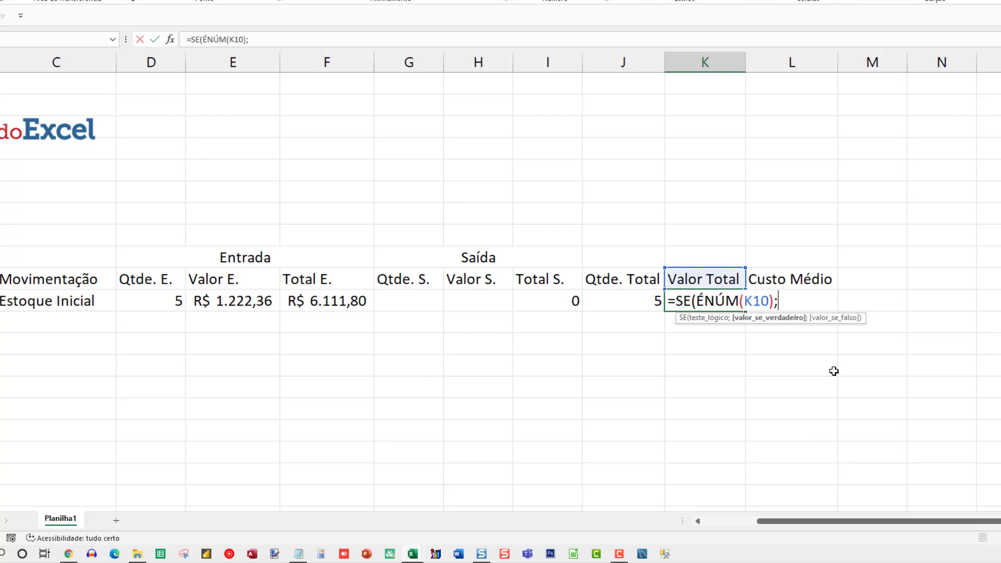
# Add K10+F11-I11 as the value if true in the K11 formula
pyautogui.press('Up')
pyautogui.write('+')
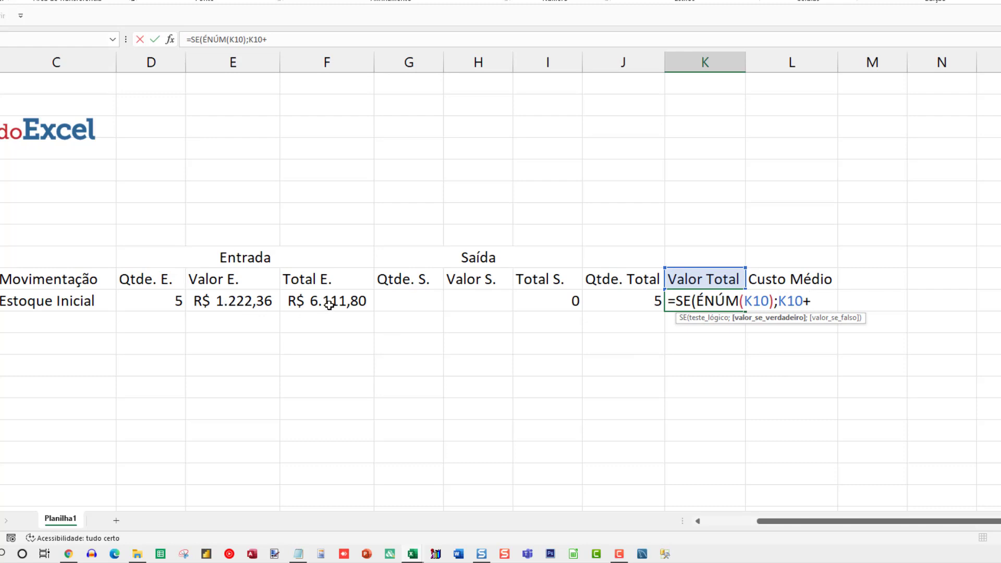
pyautogui.click(358, 299)
pyautogui.write('-')
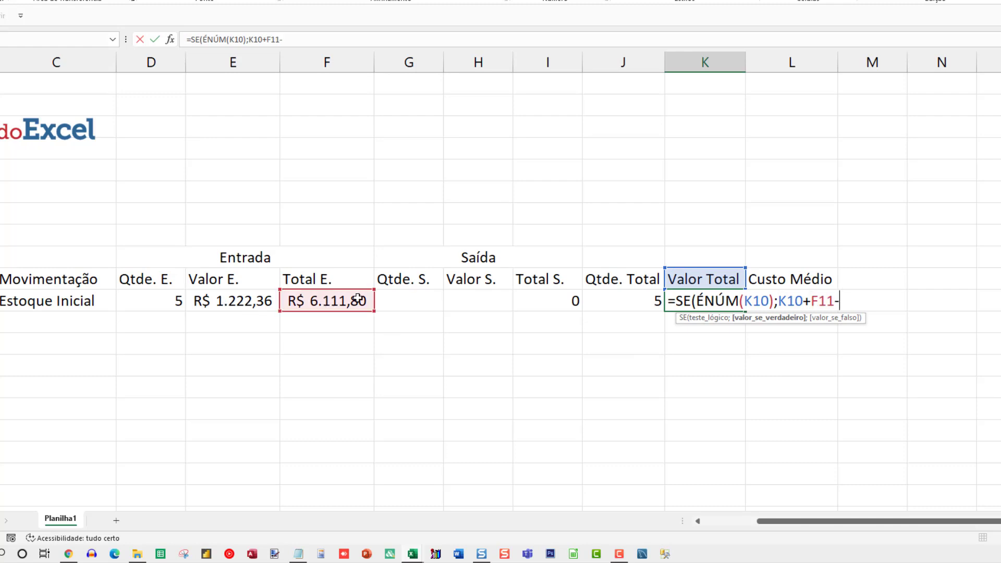
pyautogui.click(540, 299)
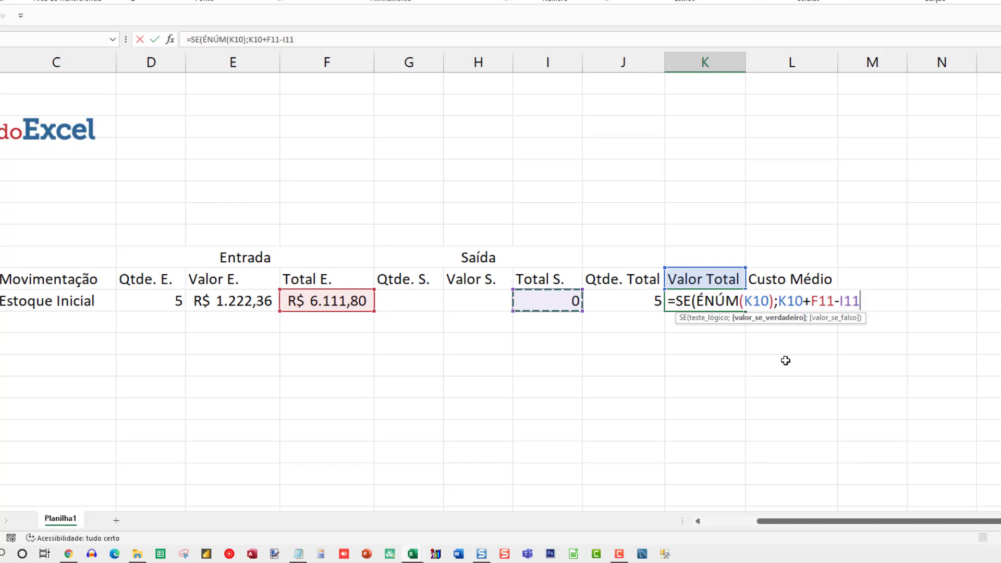
pyautogui.write(';')
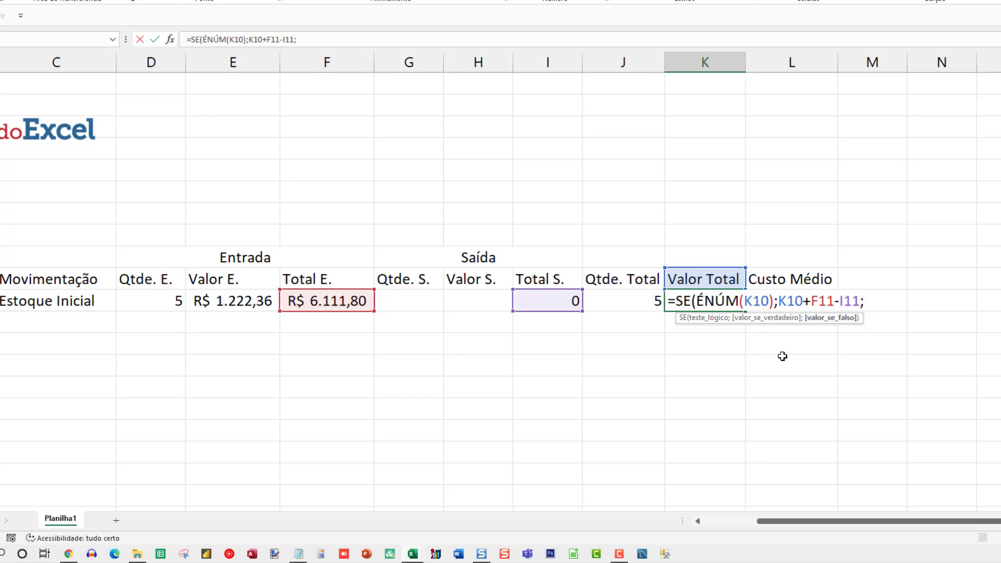
# Add F11-I11 as the value if false and close the K11 formula's parenthesis
pyautogui.click(337, 301)
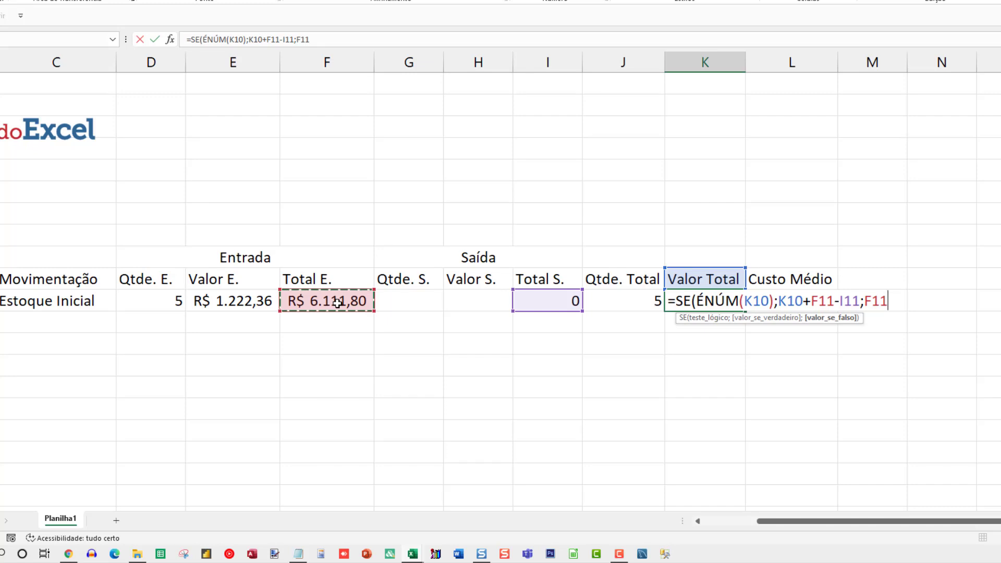
pyautogui.write('-')
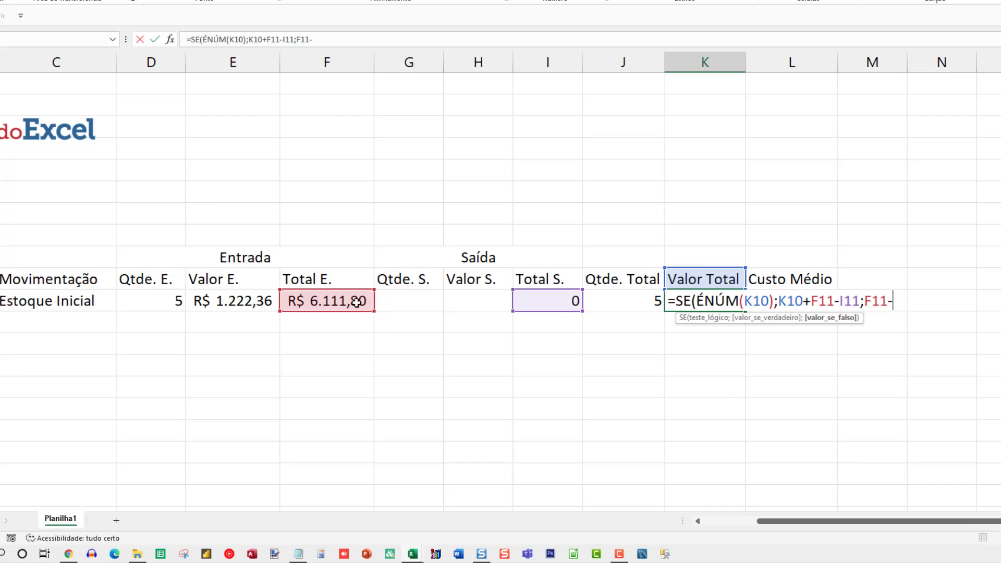
pyautogui.click(544, 302)
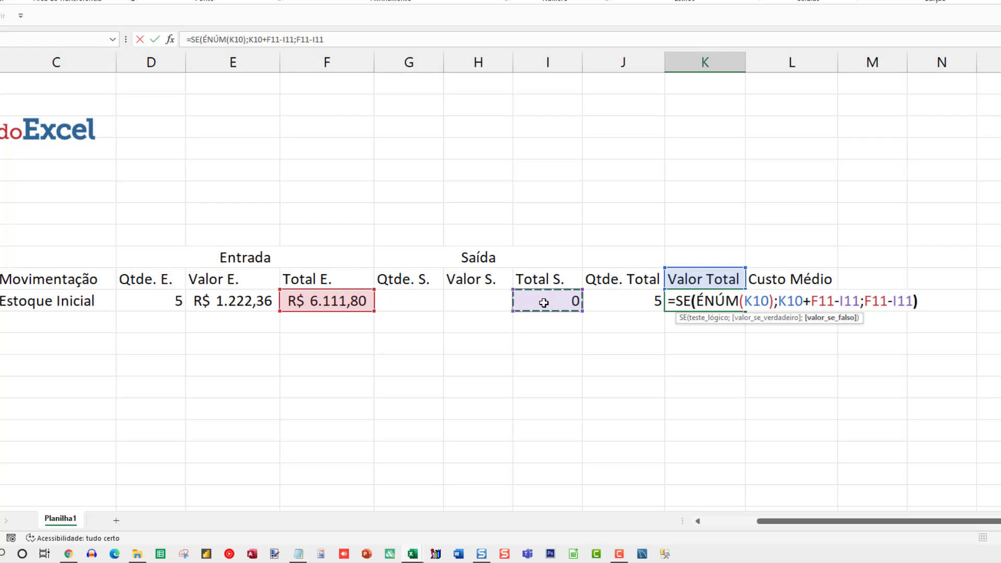
pyautogui.write(')')
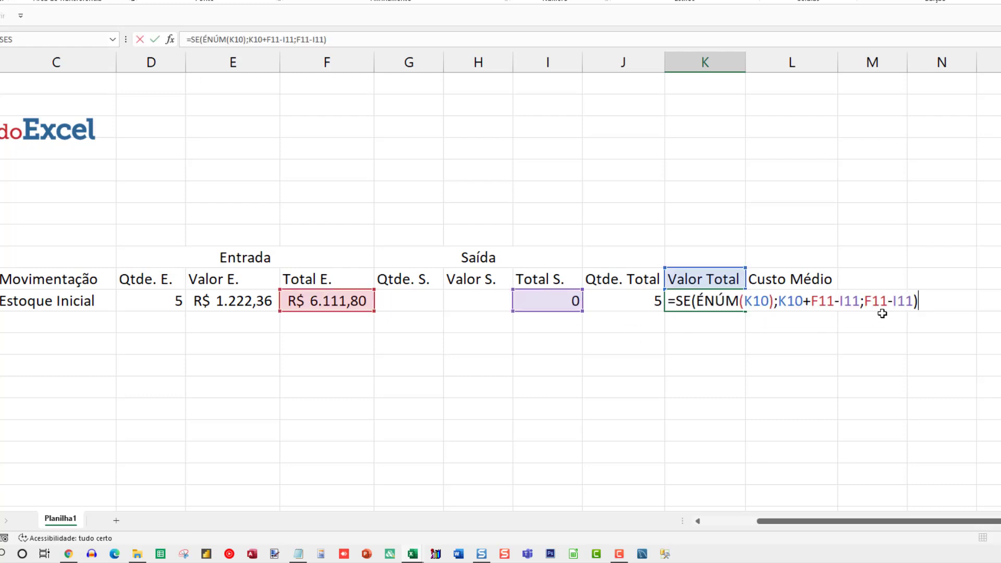
# Insert a line break before the final F11-I11 argument of the K11 formula and confirm it
pyautogui.click(881, 309)
pyautogui.hotkey('alt', 'Return')
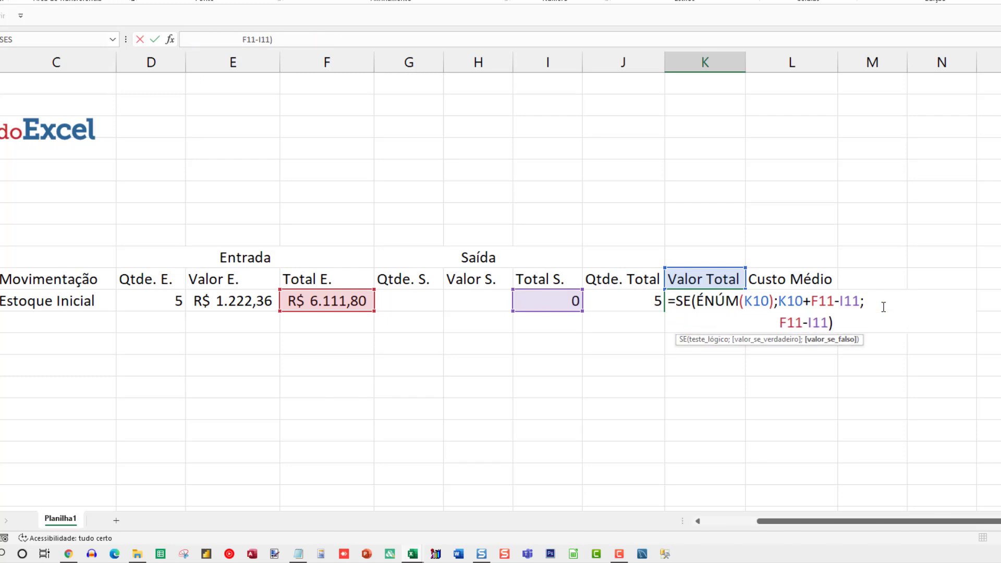
pyautogui.press('Return')
pyautogui.press('Up')
pyautogui.press('F2')
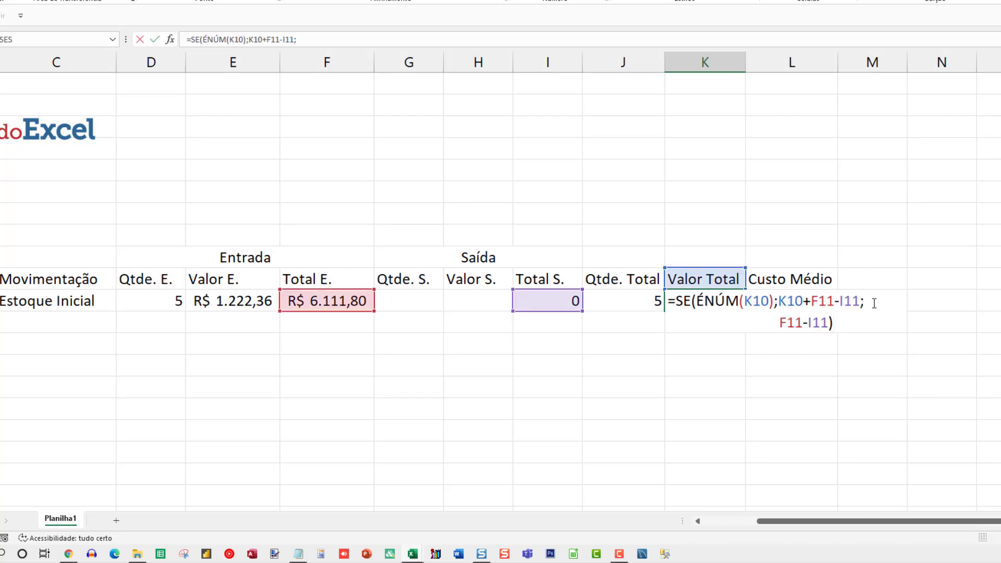
pyautogui.hotkey('ctrl', 'Return')
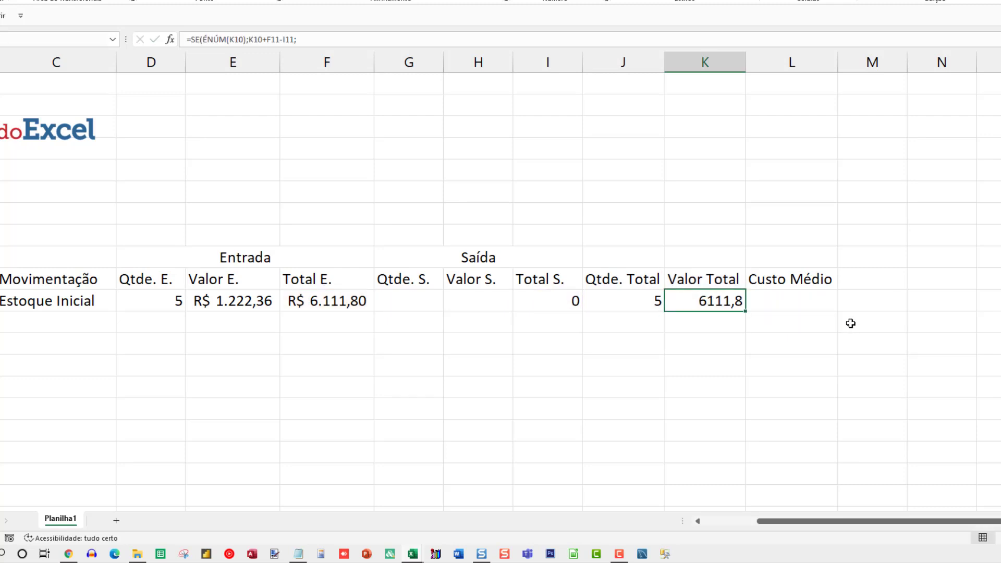
# Test the Valor Total formula by entering 50 in K10, and undo that entry
pyautogui.click(705, 279)
pyautogui.write('50')
pyautogui.press('Return')
pyautogui.hotkey('ctrl', 'z')
# Format the Valor Total cell K11 with the R$ currency format
pyautogui.click(705, 301)
pyautogui.click(523, 0)
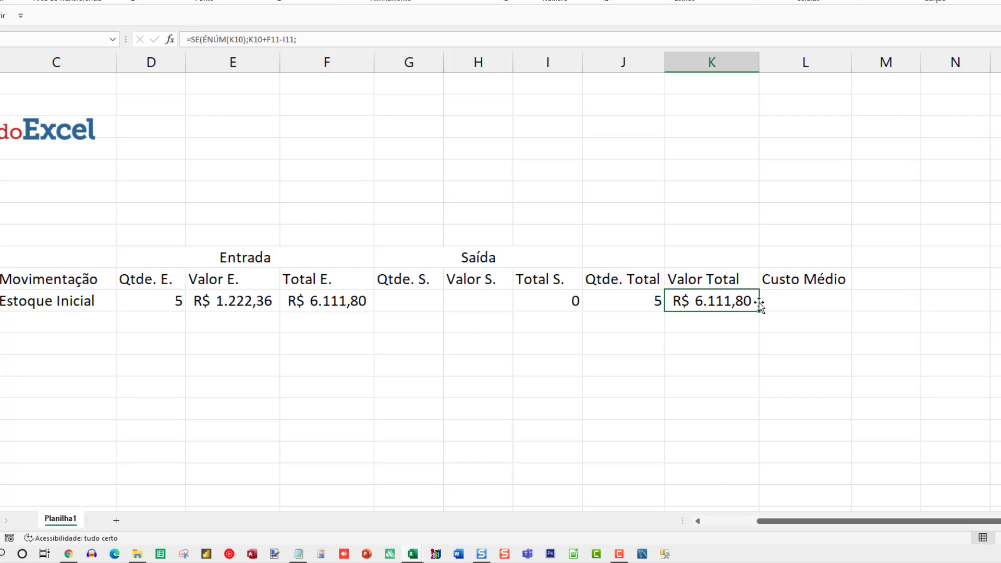
# Enter the Custo Médio formula =K11/J11 in L11, dividing the total value by the total quantity
pyautogui.click(789, 302)
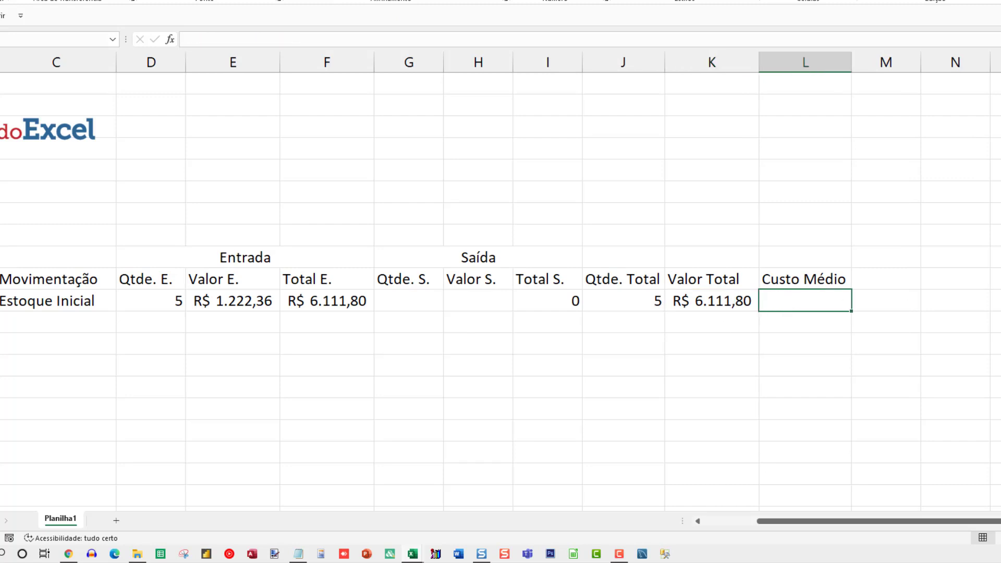
pyautogui.click(797, 307)
pyautogui.write('=')
pyautogui.press('Left')
pyautogui.write('/')
pyautogui.press('Left')
pyautogui.press('Left')
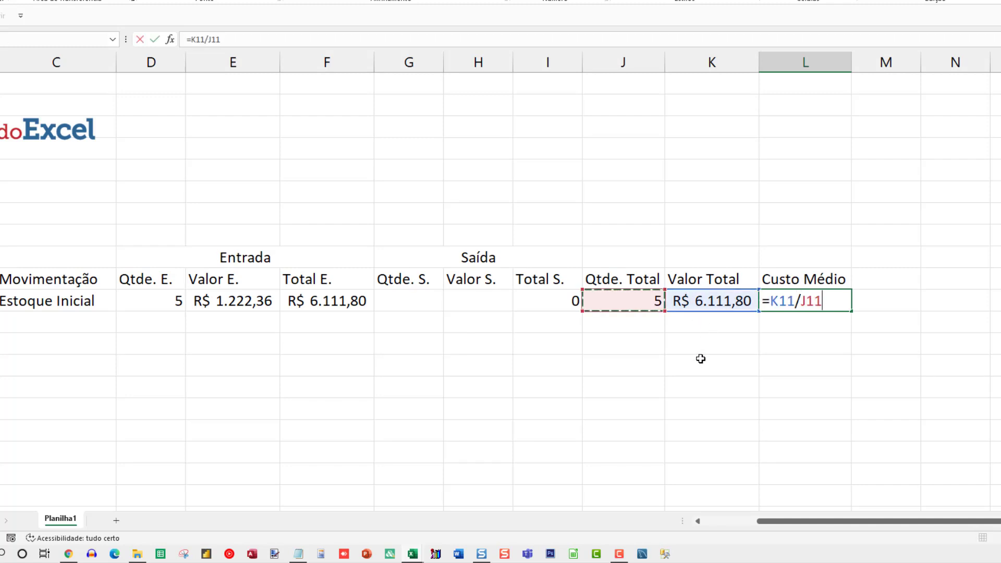
pyautogui.press('Return')
pyautogui.press('Up')
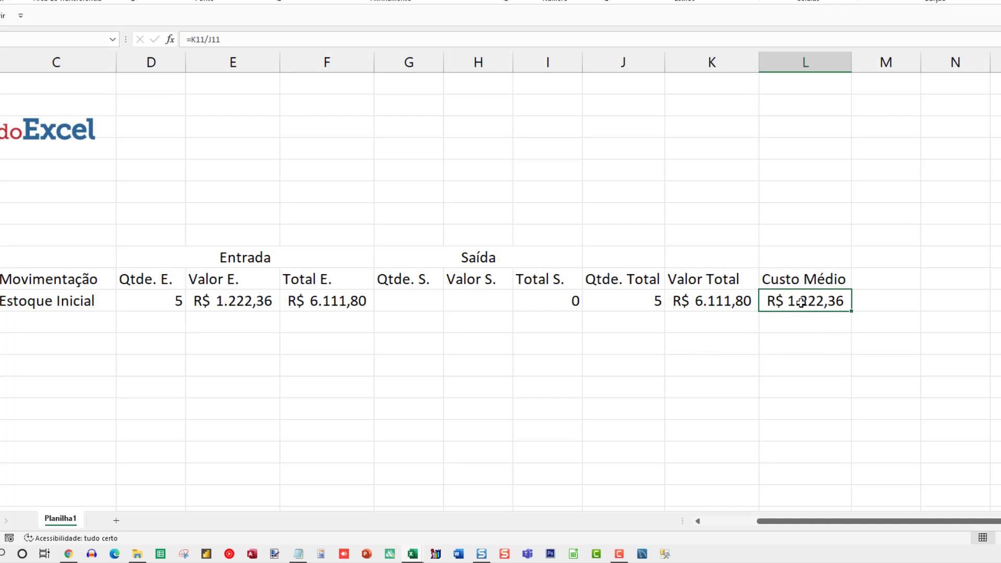
# Test the Custo Médio formula by clearing K11 and J11 in turn, undoing each deletion
pyautogui.click(729, 302)
pyautogui.press('Delete')
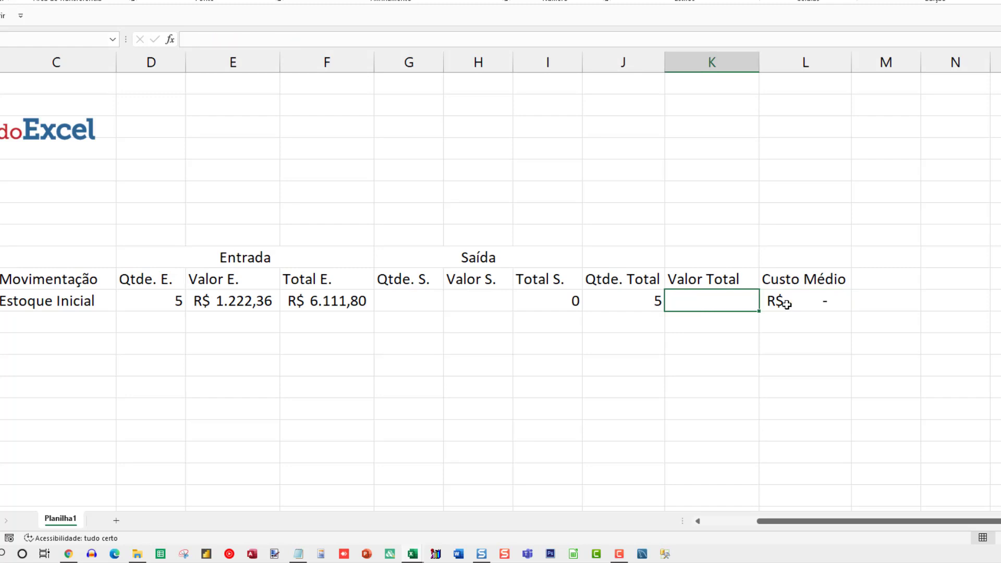
pyautogui.hotkey('ctrl', 'z')
pyautogui.press('Left')
pyautogui.press('Delete')
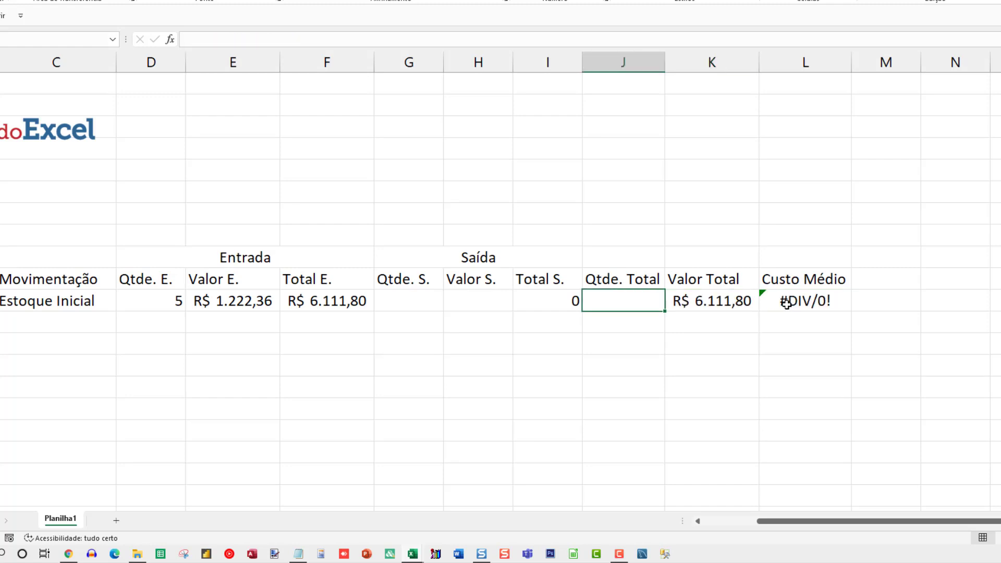
pyautogui.hotkey('ctrl', 'z')
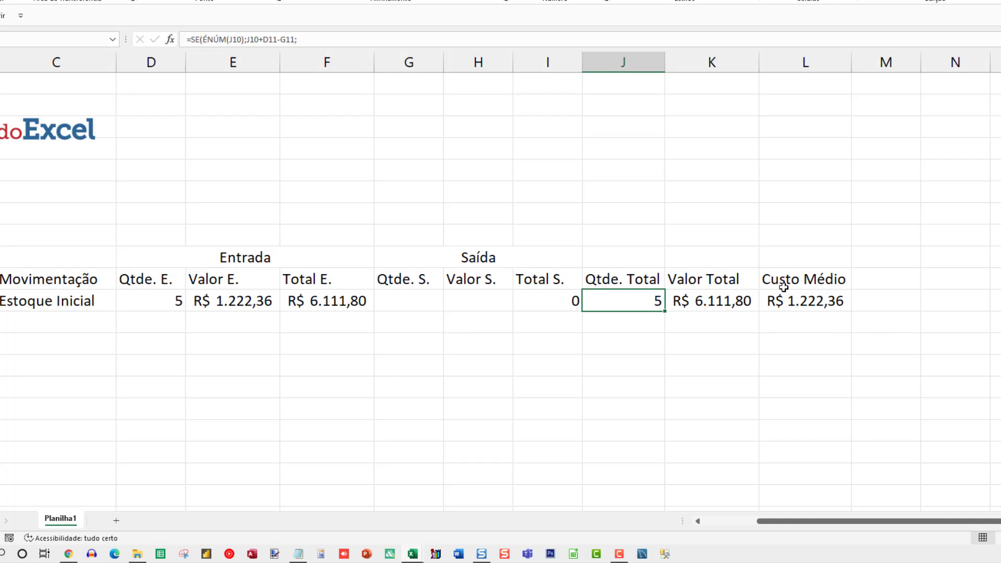
# Wrap the Custo Médio division in L11 in an error check, making it =SEERRO(K11/J11;0)
pyautogui.press('F2')
pyautogui.press('Escape')
pyautogui.press('Right')
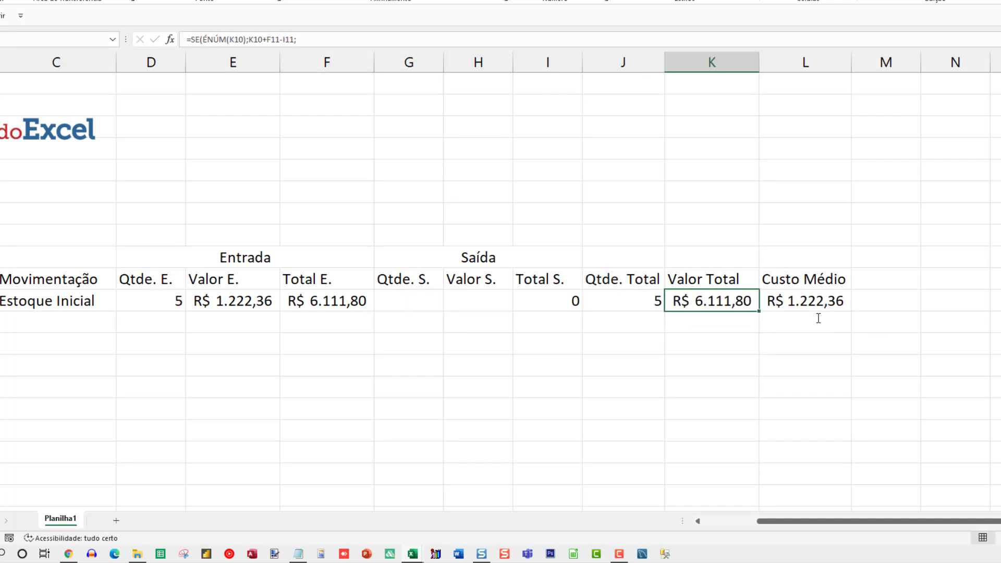
pyautogui.press('Right')
pyautogui.press('F2')
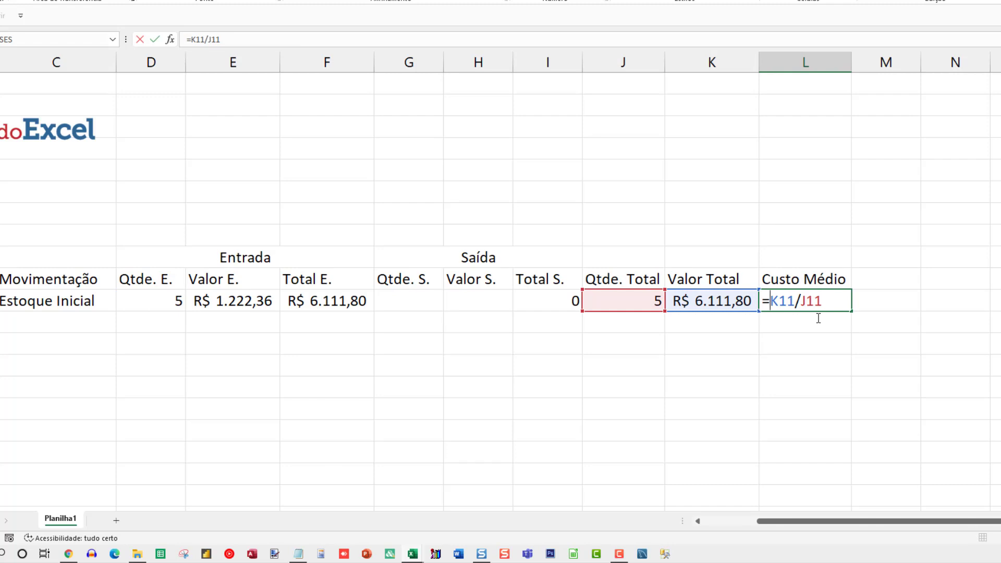
pyautogui.write('SEERRO')
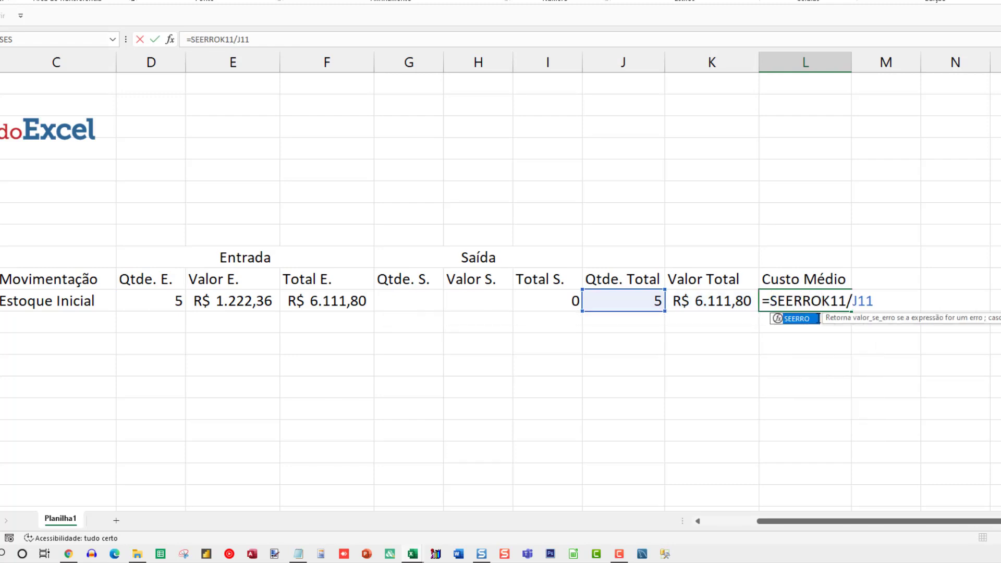
pyautogui.write('(K11/J11;0')
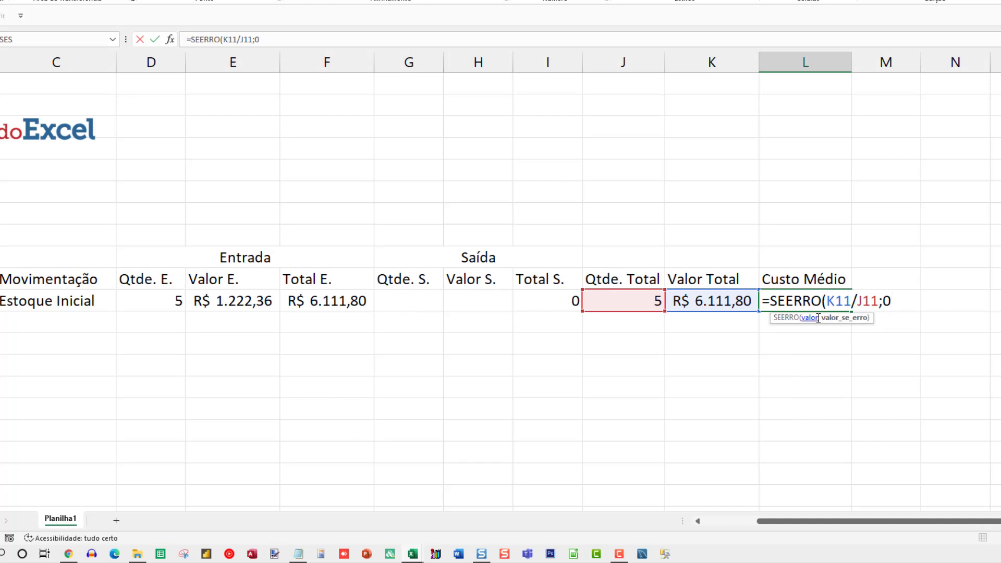
pyautogui.write(')')
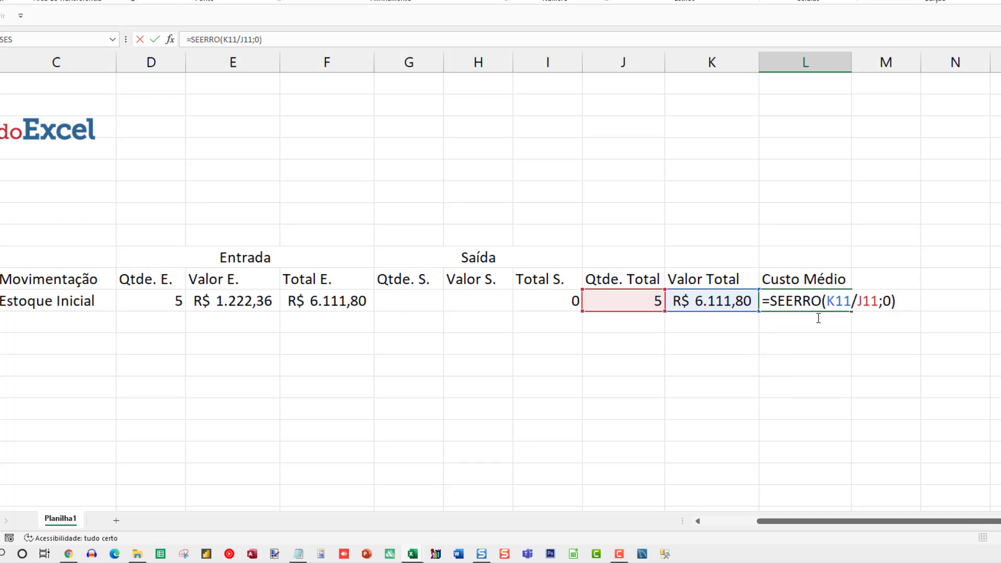
pyautogui.press('Return')
pyautogui.press('Up')
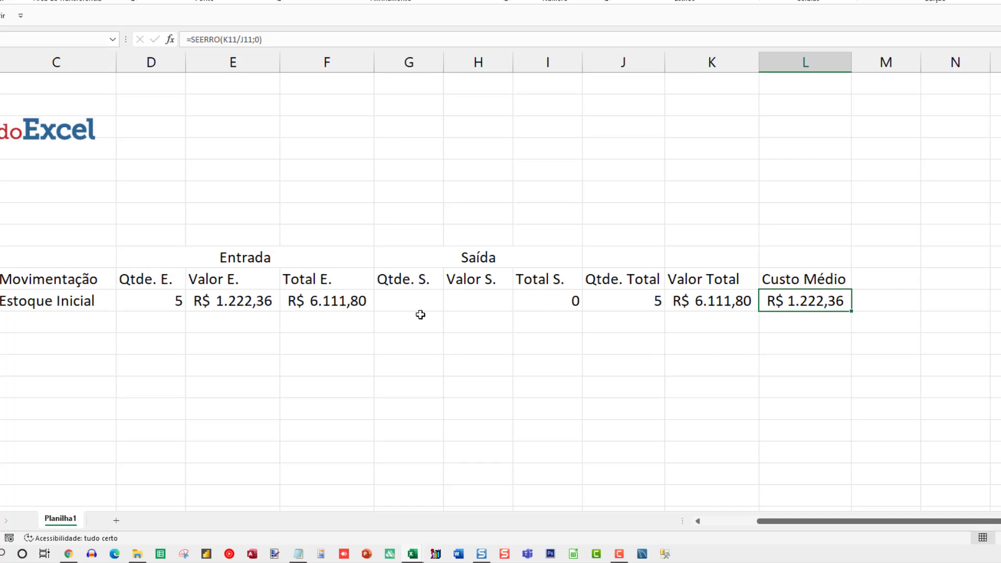
# Enter the Valor S. formula =SE(G11>0;SE(ÉNÚM(L10);L10;0);0) in H11 to return the previous average cost for stock exits
pyautogui.moveTo(411, 305); pyautogui.dragTo(464, 298)
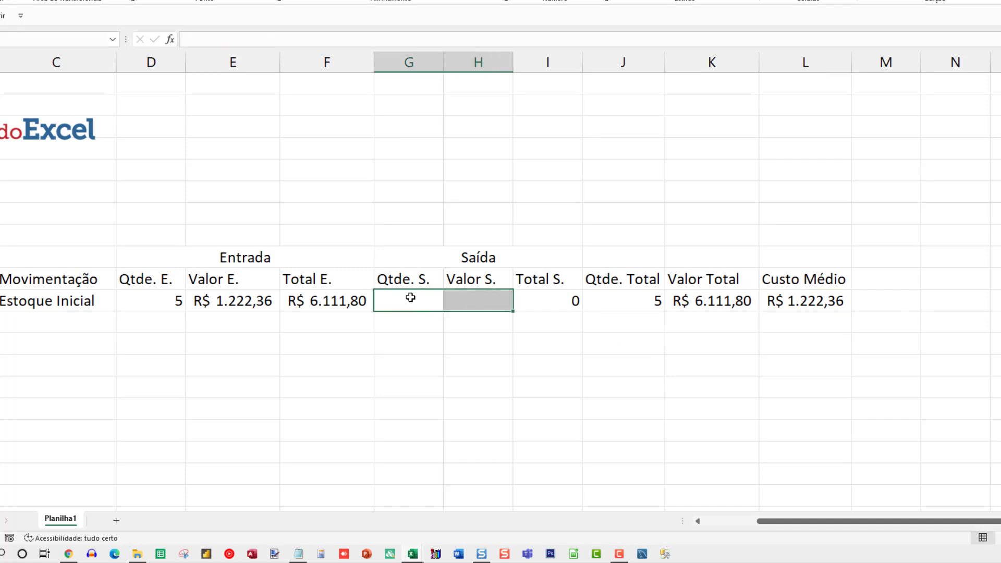
pyautogui.click(468, 307)
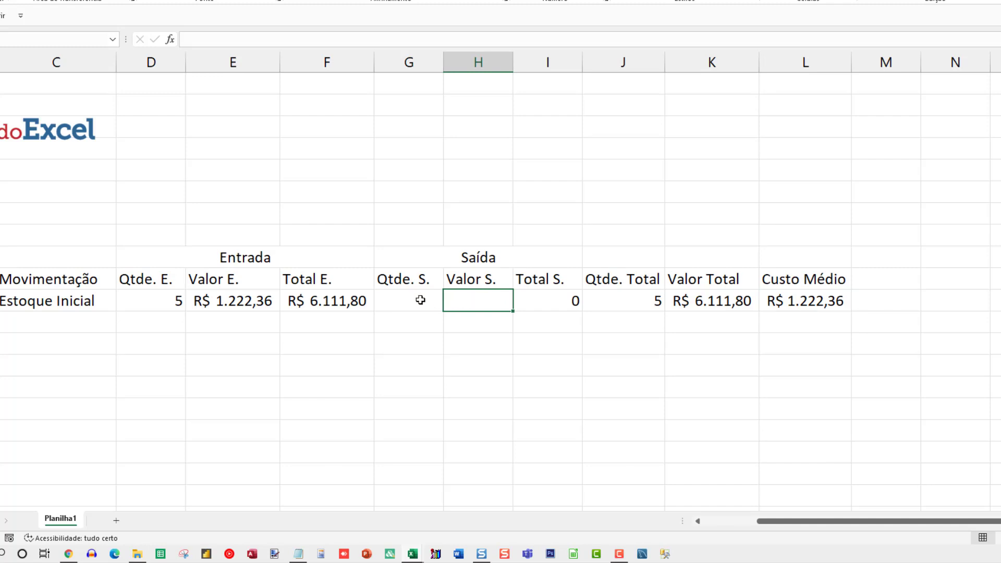
pyautogui.click(402, 298)
pyautogui.click(477, 298)
pyautogui.write('=')
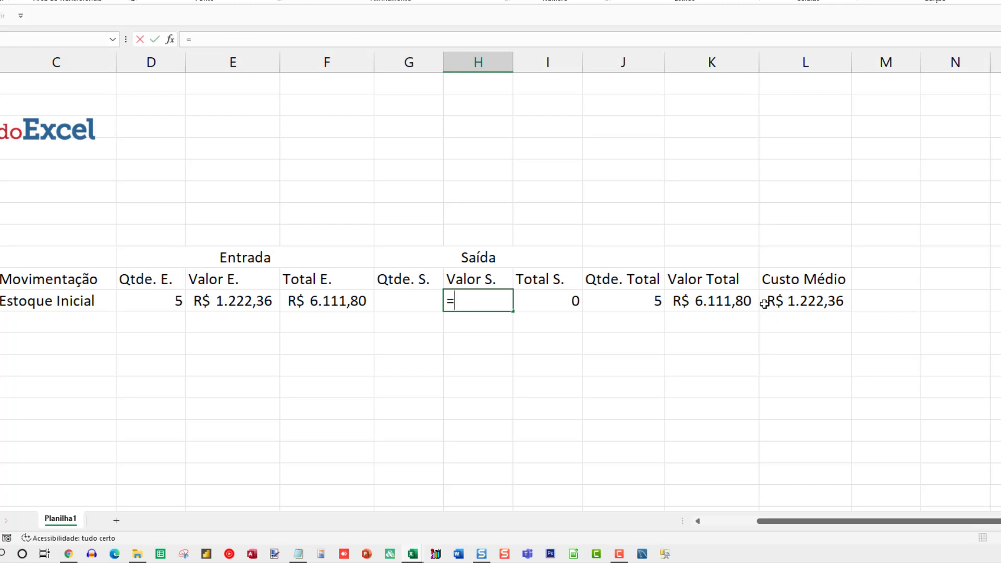
pyautogui.write('SE(')
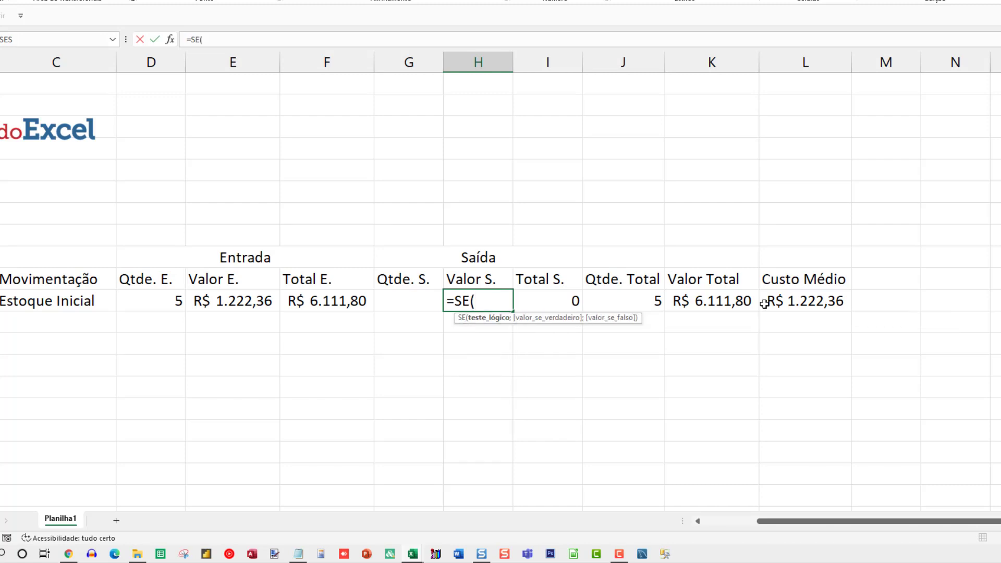
pyautogui.click(397, 302)
pyautogui.write('>')
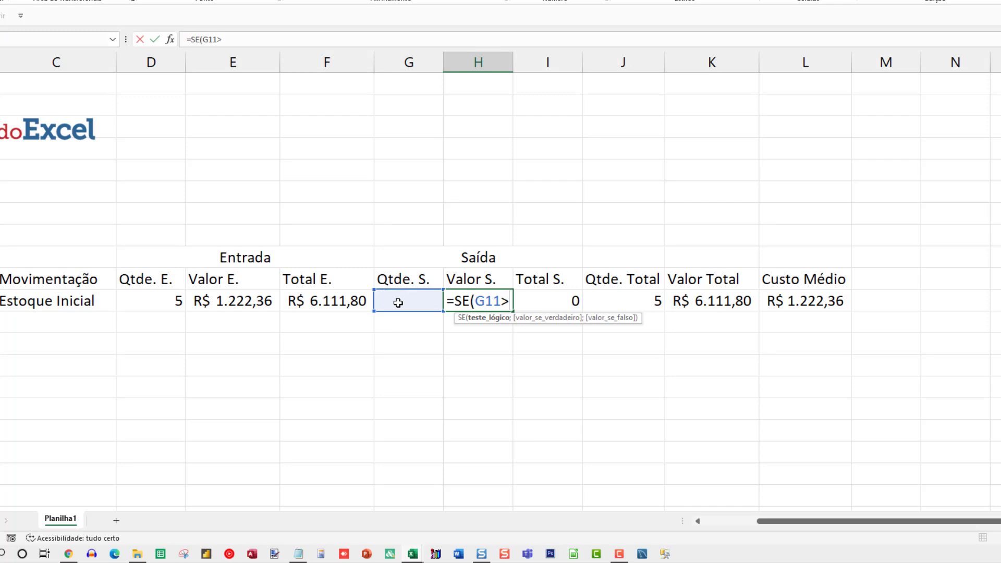
pyautogui.write('0;')
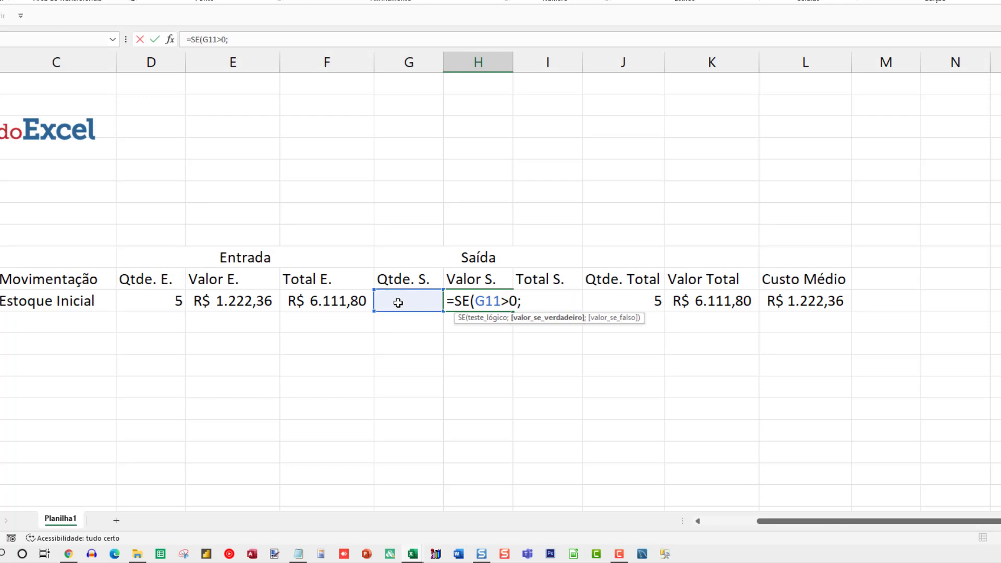
pyautogui.write('SE(')
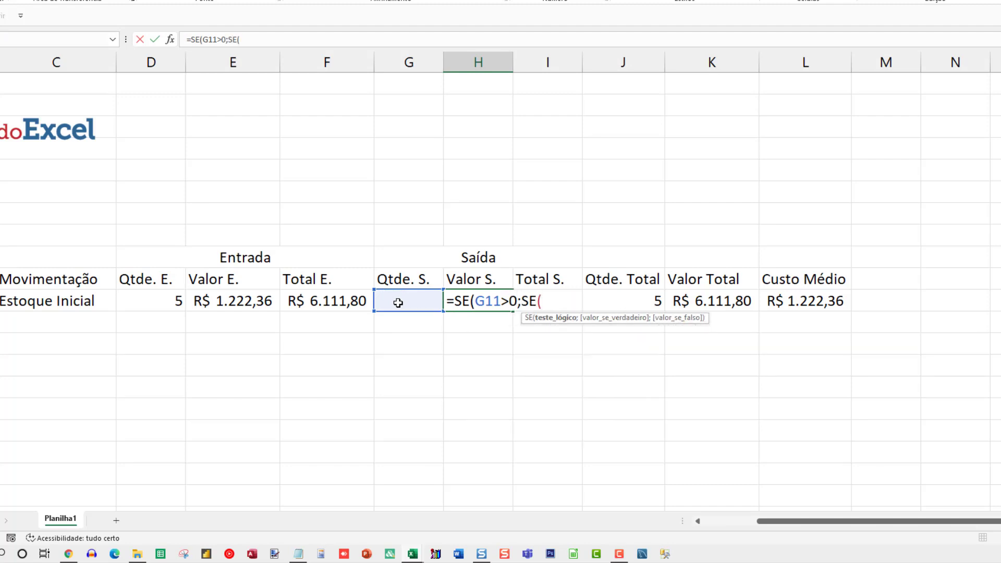
pyautogui.write('ÉNÚM(')
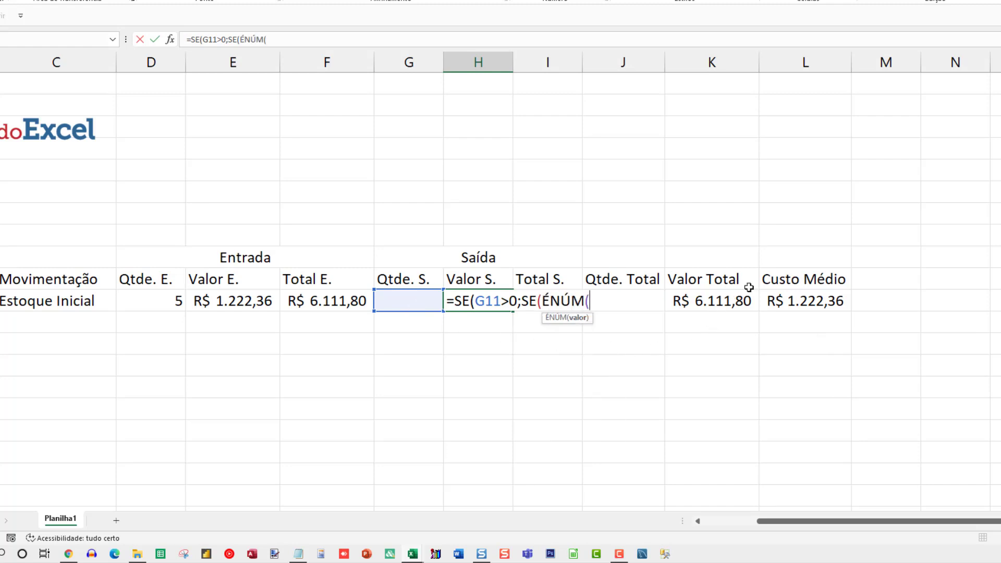
pyautogui.click(783, 275)
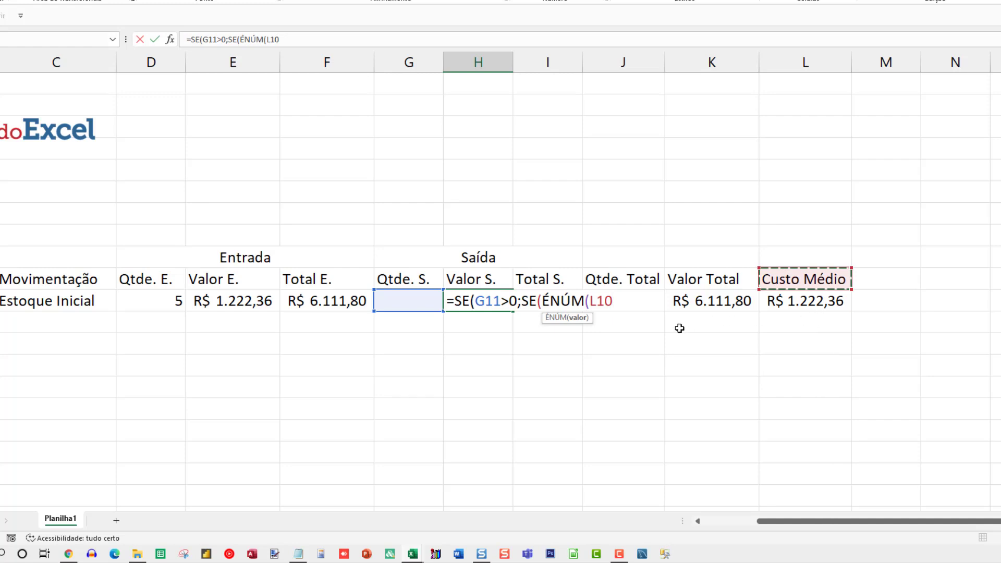
pyautogui.write(')')
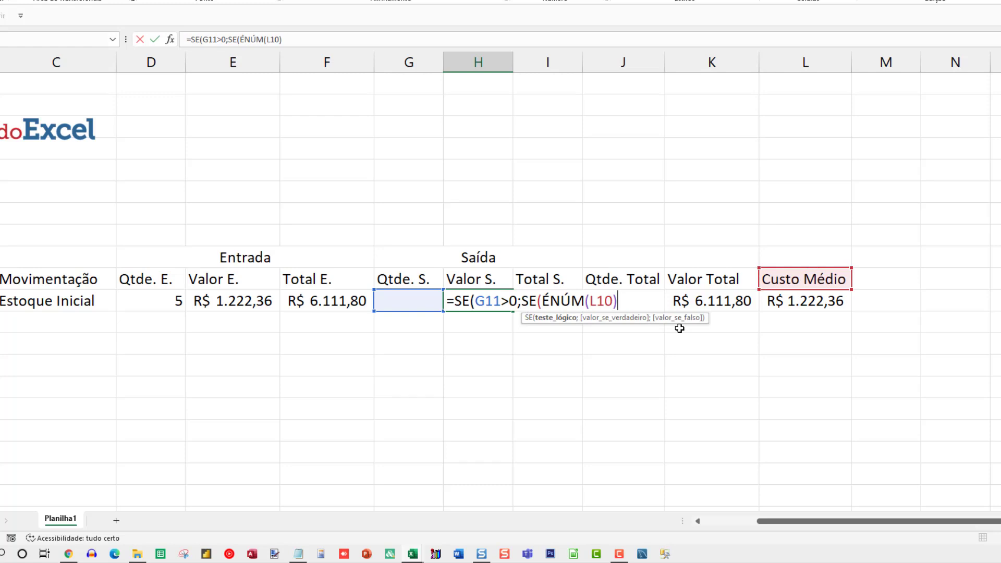
pyautogui.write(';')
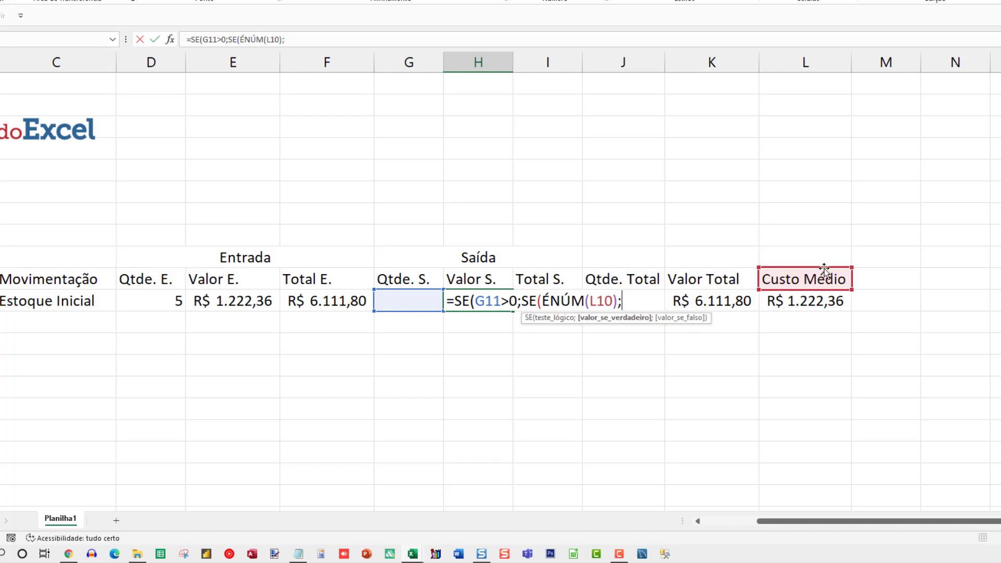
pyautogui.click(805, 278)
pyautogui.write(';')
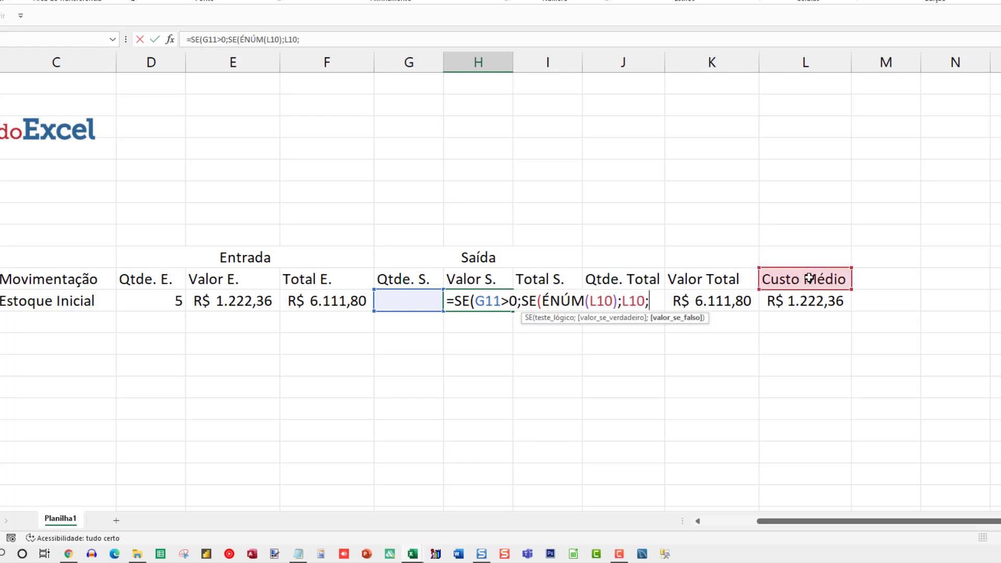
pyautogui.write('0)')
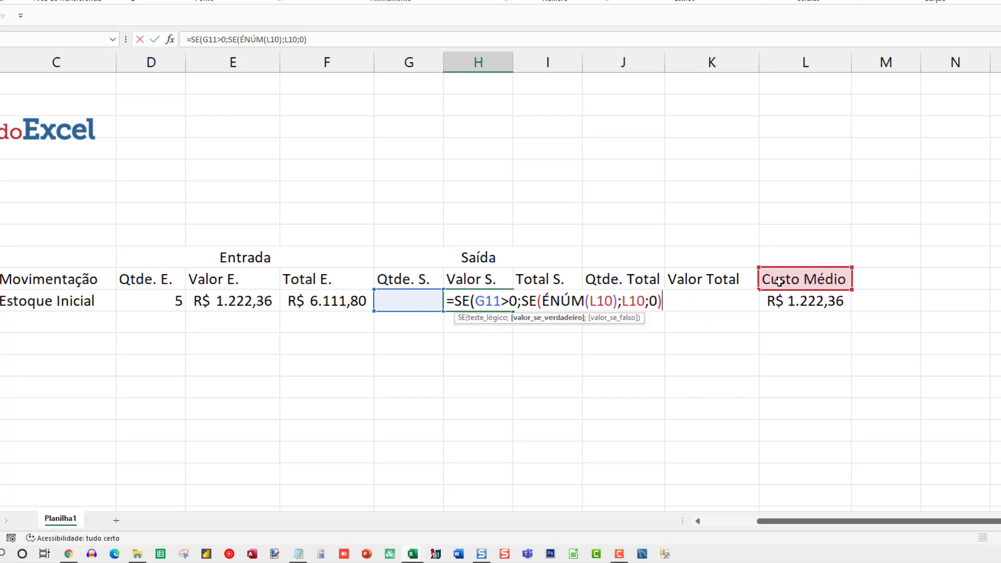
pyautogui.write(';0')
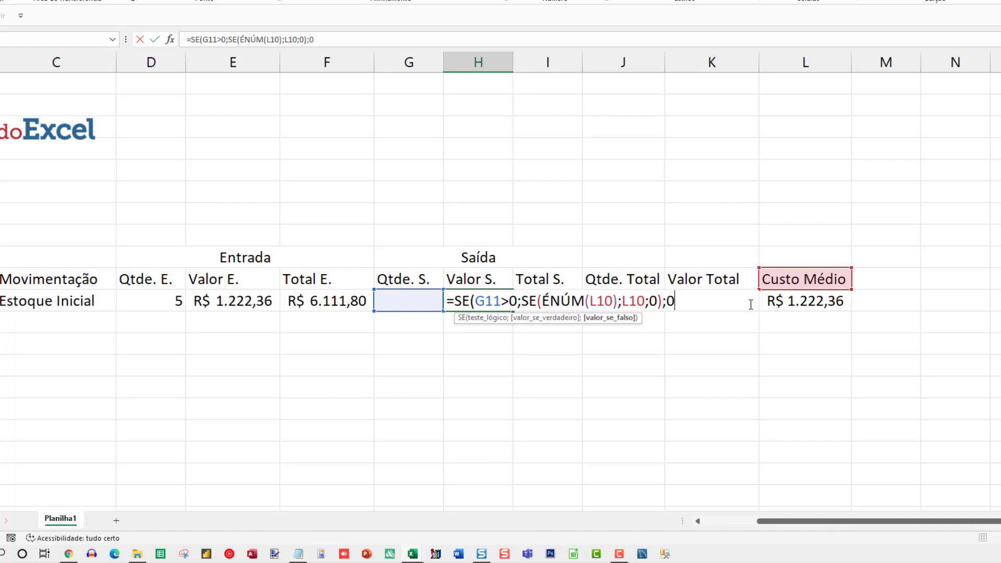
pyautogui.write(')')
pyautogui.press('Return')
# Copy the Valor S. formula from H11 to H12 for a test
pyautogui.press('Up')
pyautogui.hotkey('ctrl', 'c')
pyautogui.press('Down')
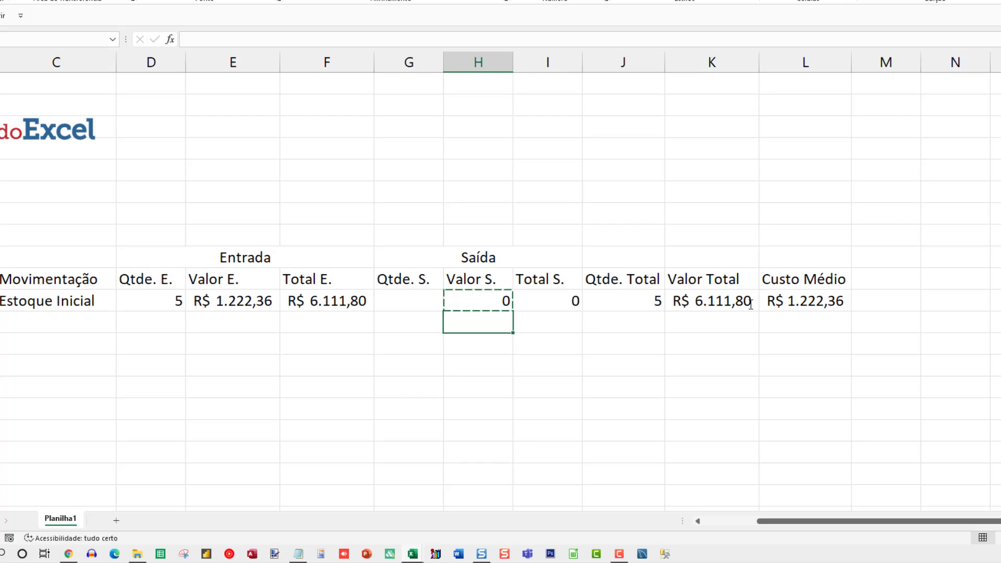
pyautogui.hotkey('ctrl', 'v')
pyautogui.press('Left')
pyautogui.press('Escape')
# Test the copied Valor S. formula with quantities 1, 2, 0 and 1 in G12, and clear the test cells G12:H12
pyautogui.write('1')
pyautogui.press('Return')
pyautogui.press('Up')
pyautogui.write('2')
pyautogui.press('Return')
pyautogui.press('Up')
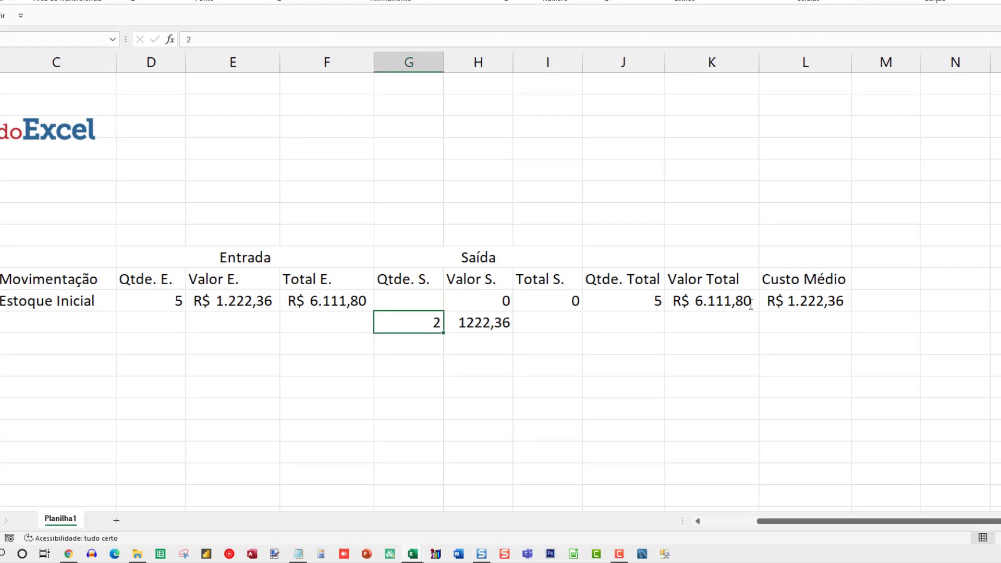
pyautogui.write('0')
pyautogui.press('Return')
pyautogui.press('Up')
pyautogui.write('1')
pyautogui.press('Return')
pyautogui.click(790, 301)
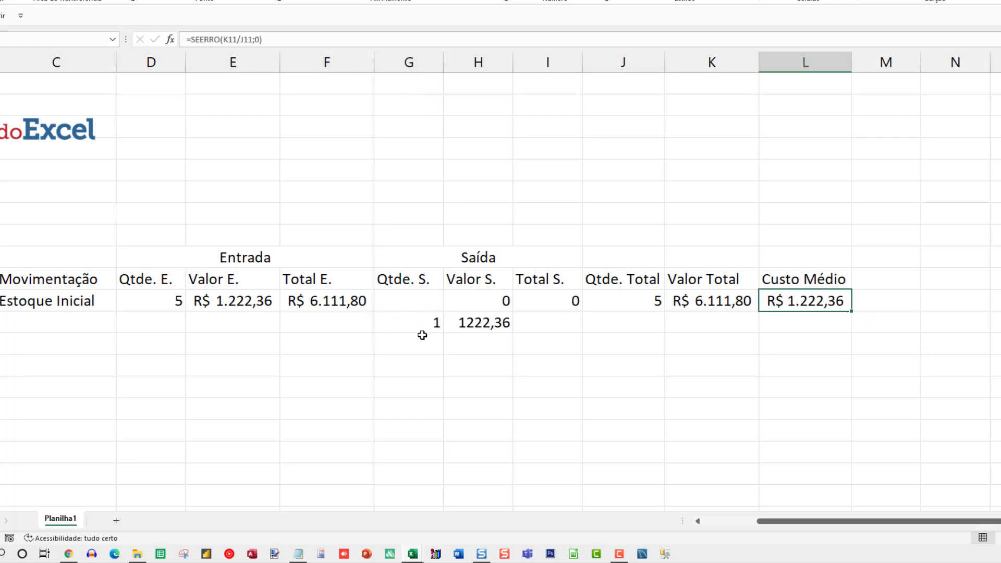
pyautogui.moveTo(417, 324); pyautogui.dragTo(459, 323)
pyautogui.press('Delete')
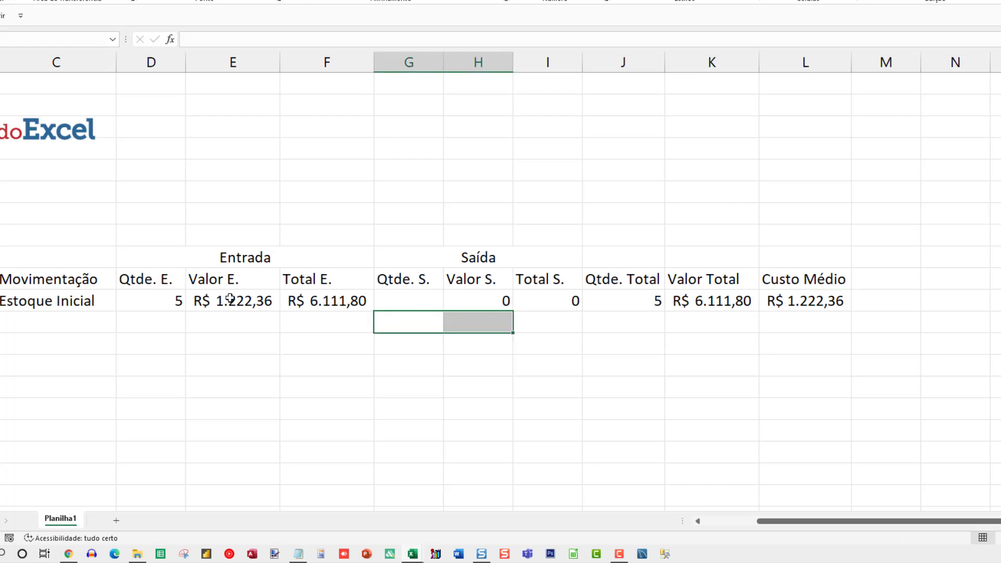
pyautogui.click(233, 302)
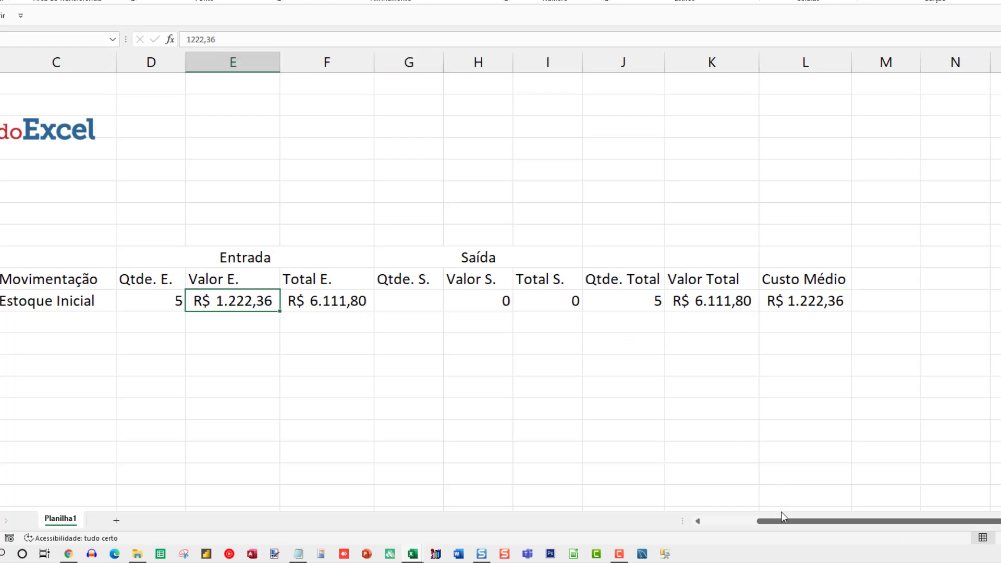
pyautogui.moveTo(770, 523); pyautogui.dragTo(694, 516)
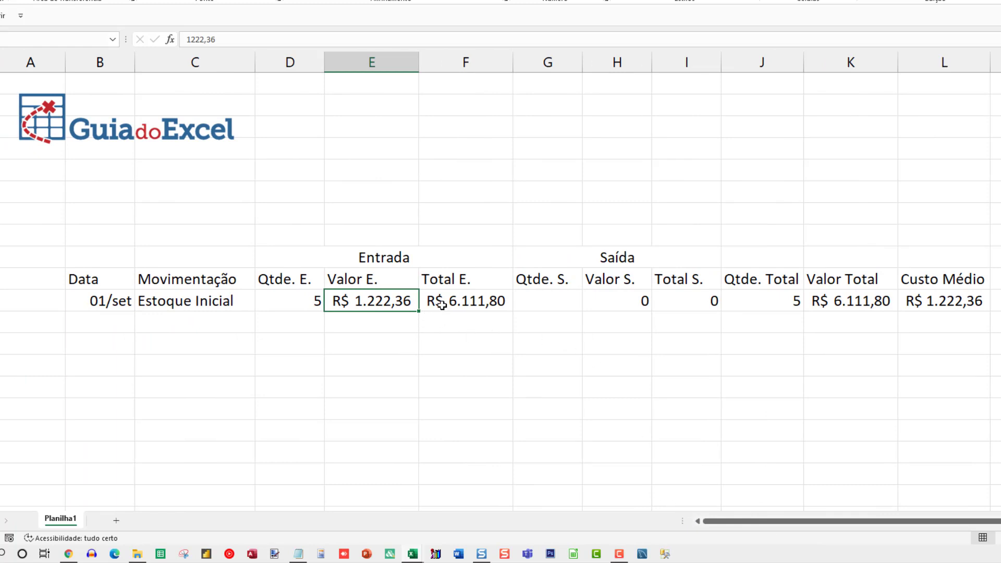
pyautogui.moveTo(104, 276); pyautogui.dragTo(953, 301)
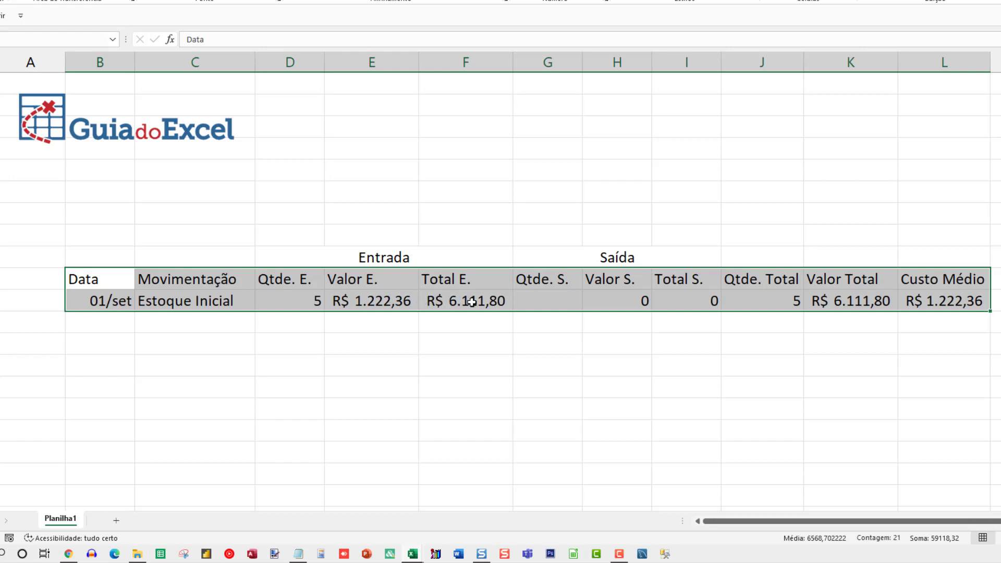
# Format H11:I11 as R$ accounting and hide zeros by reducing the custom code to _-R$ * #.##0,00_-;-R$ * #.##0,00_-;
pyautogui.moveTo(630, 302); pyautogui.dragTo(688, 301)
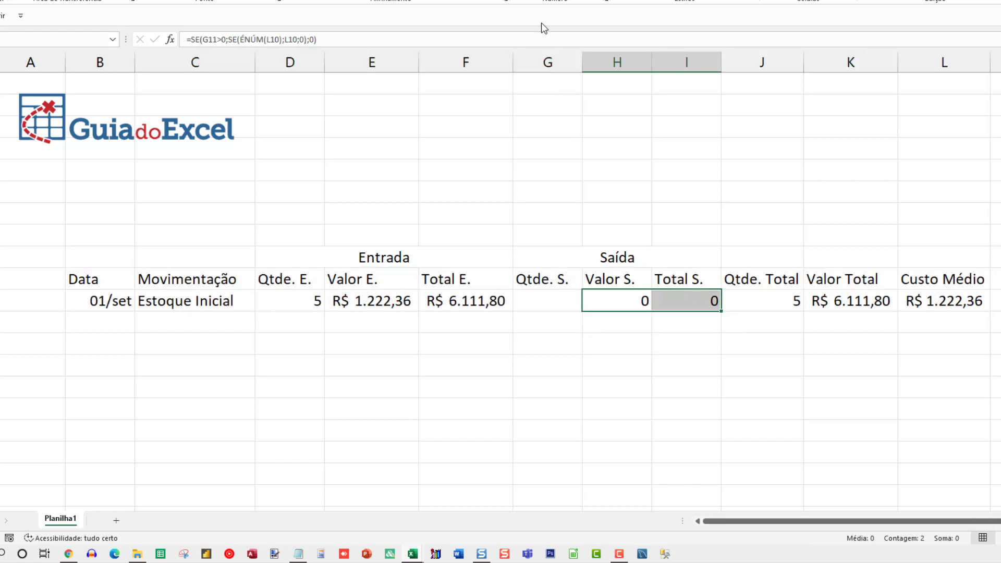
pyautogui.click(521, 1)
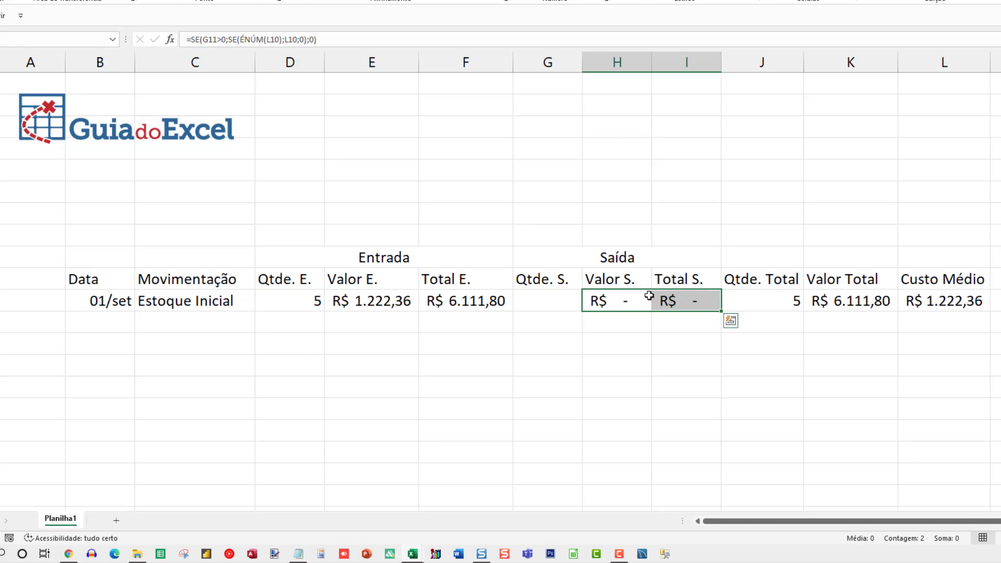
pyautogui.hotkey('ctrl', '1')
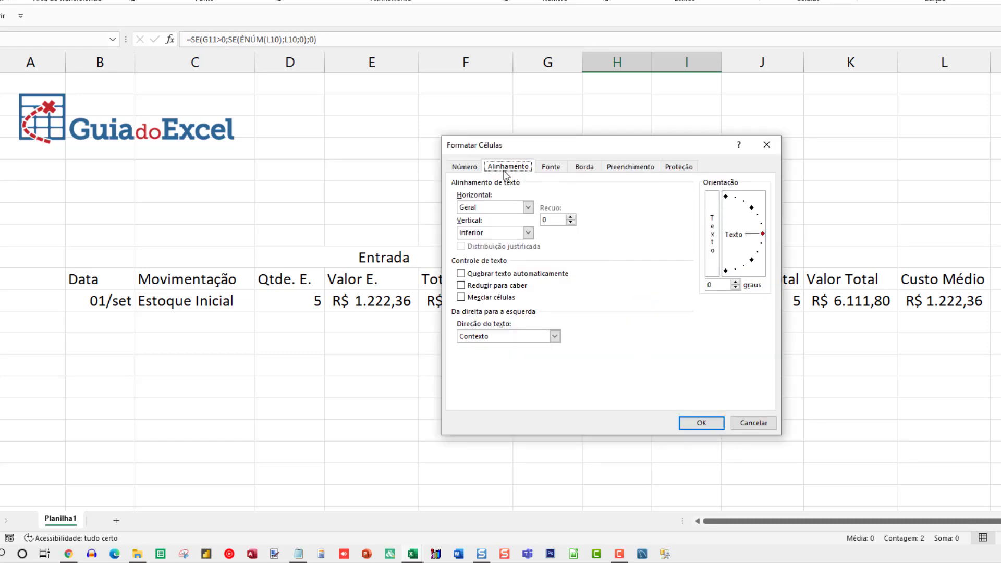
pyautogui.click(463, 167)
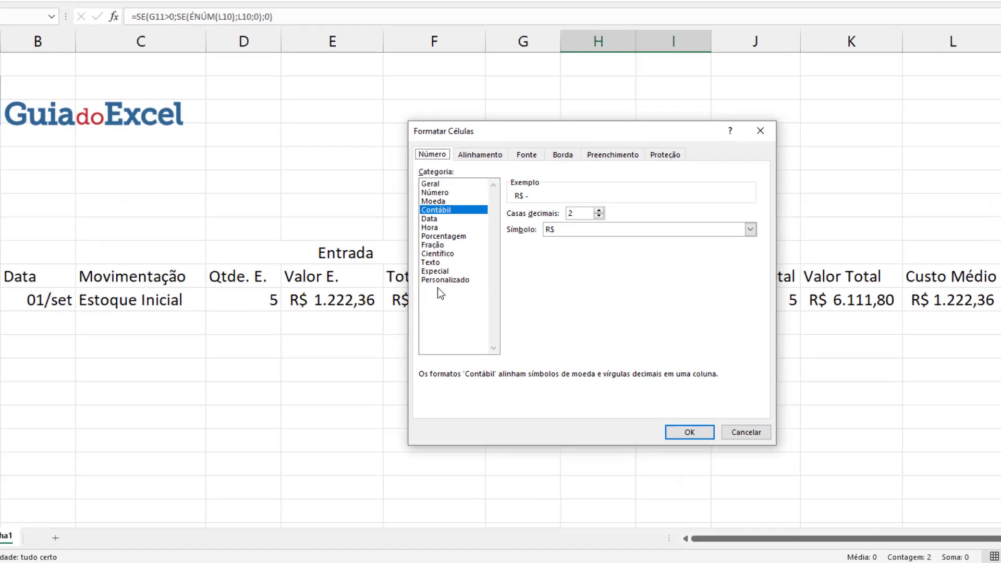
pyautogui.click(476, 282)
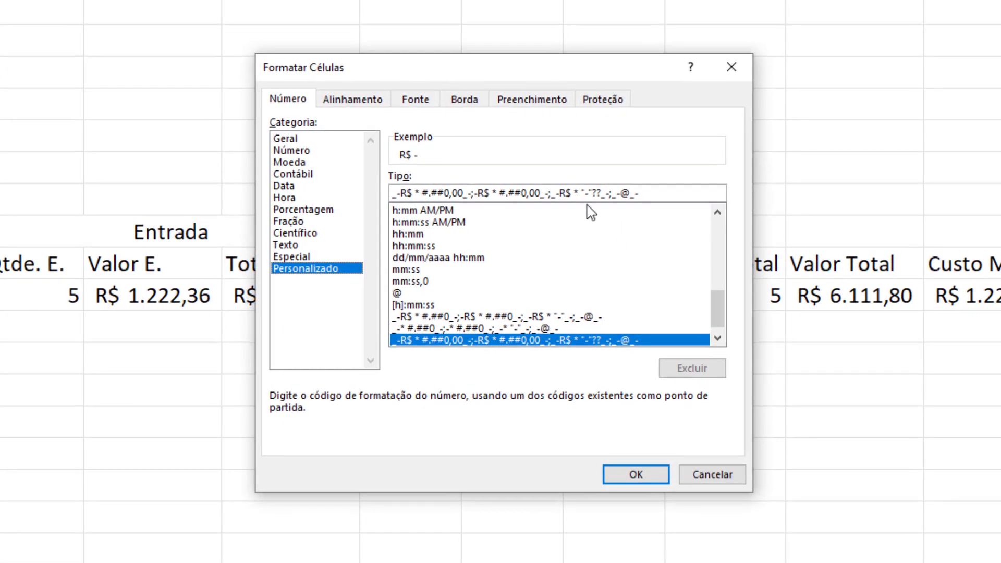
pyautogui.moveTo(552, 190); pyautogui.dragTo(693, 195)
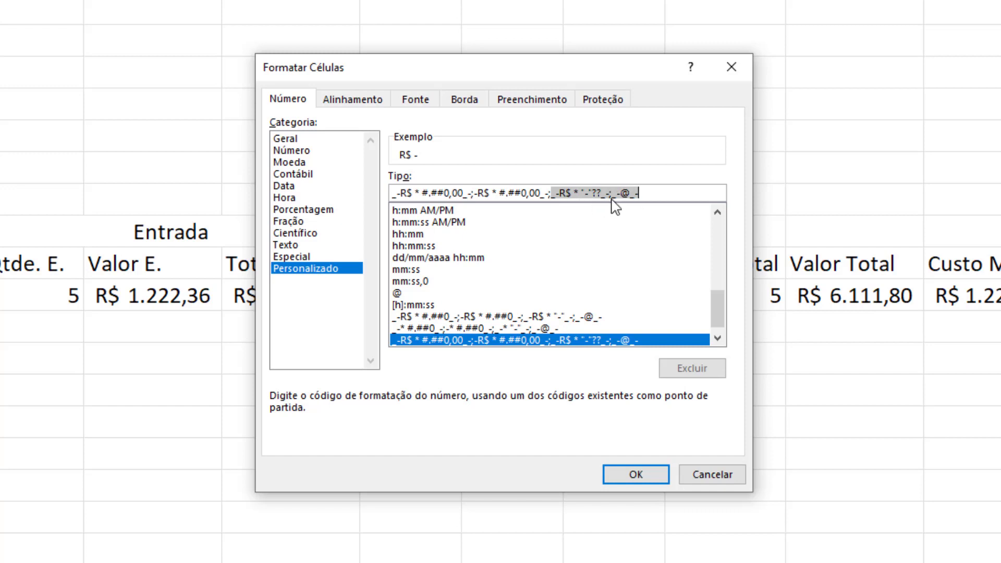
pyautogui.press('Delete')
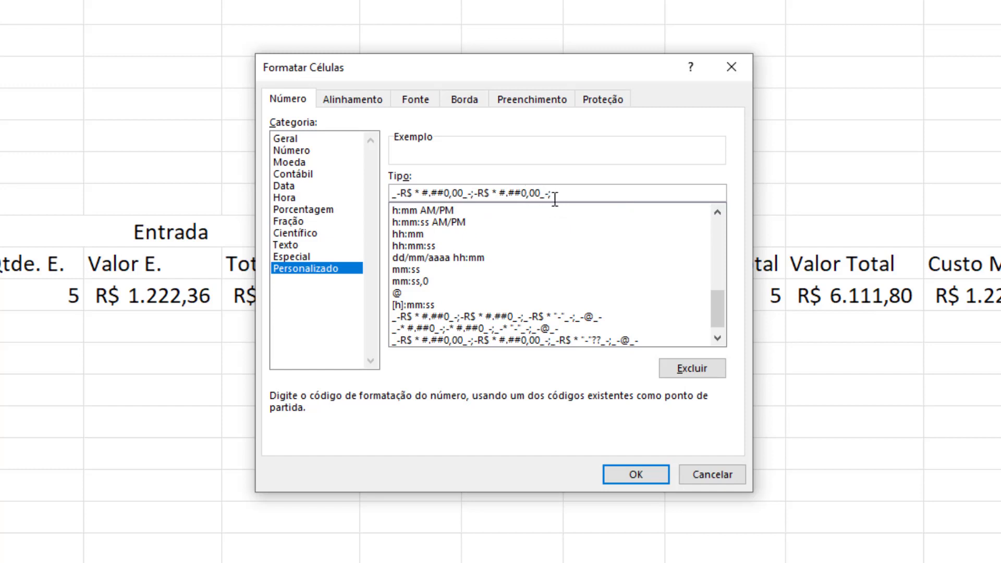
pyautogui.click(636, 475)
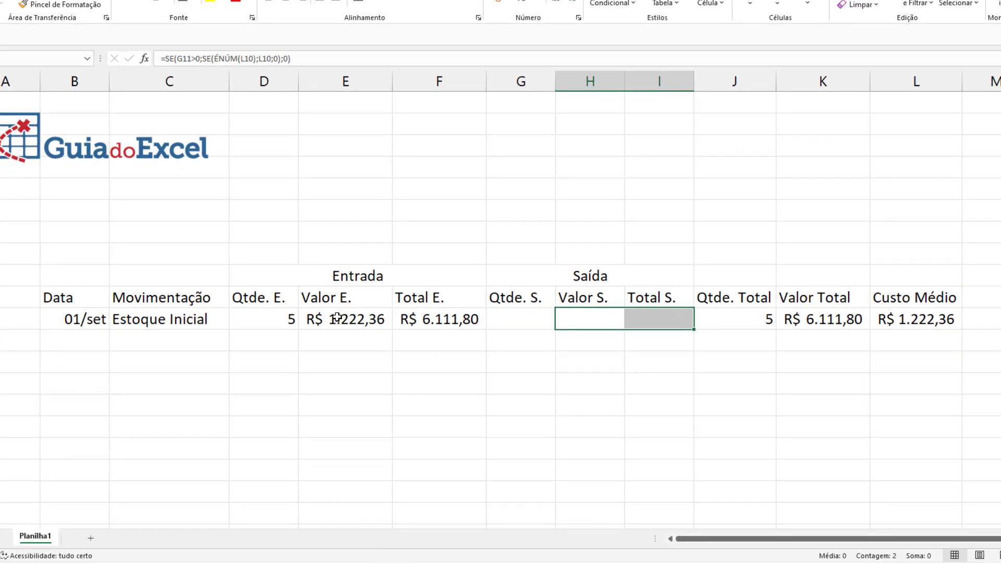
# Hide zeros in the Entrada cells E11:F11 by reducing their custom number format to _-R$ * #.##0,00_-;-R$ * #.##0,00_-;
pyautogui.moveTo(338, 317); pyautogui.dragTo(420, 319)
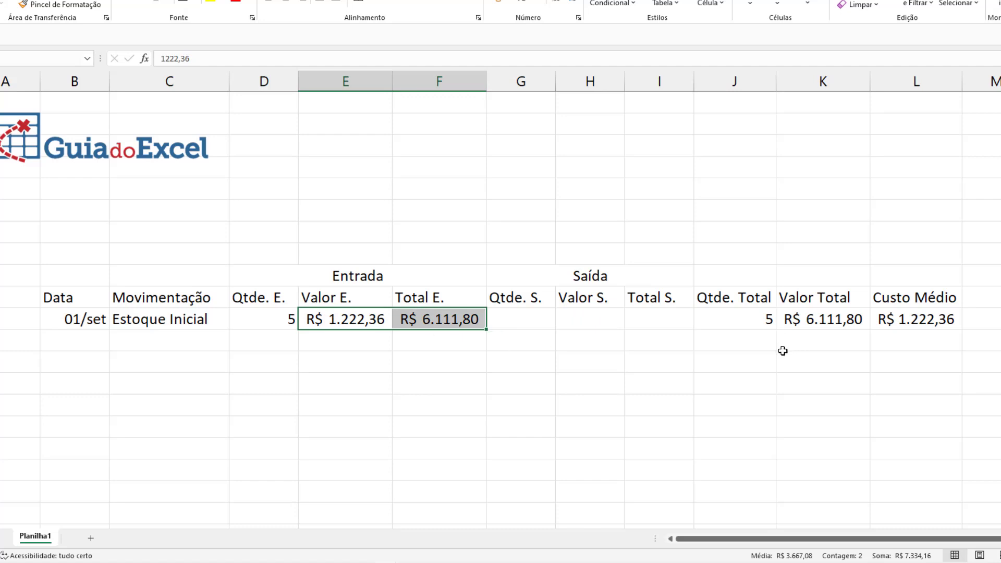
pyautogui.hotkey('ctrl', '1')
pyautogui.click(449, 301)
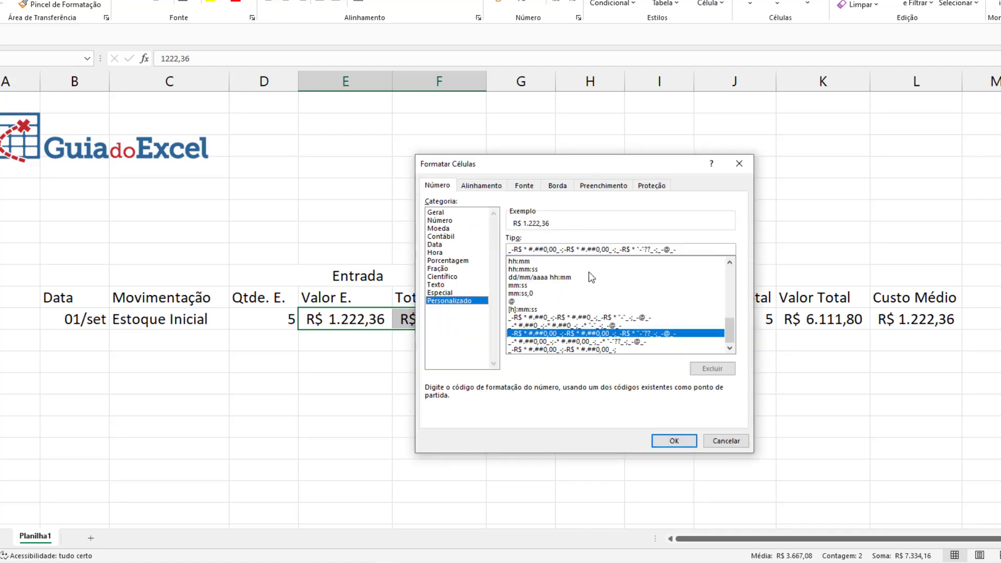
pyautogui.moveTo(617, 249); pyautogui.dragTo(720, 258)
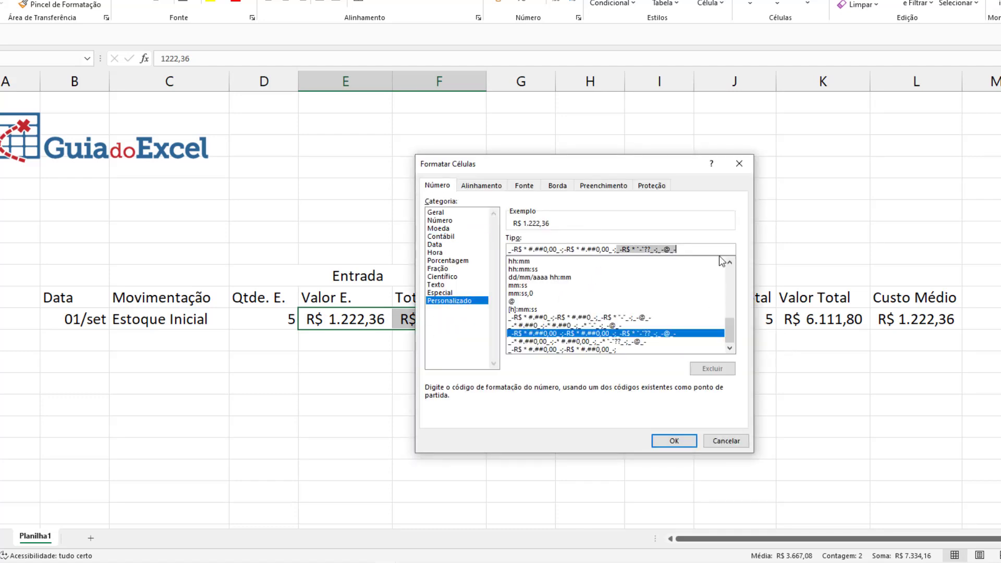
pyautogui.press('Delete')
pyautogui.click(674, 441)
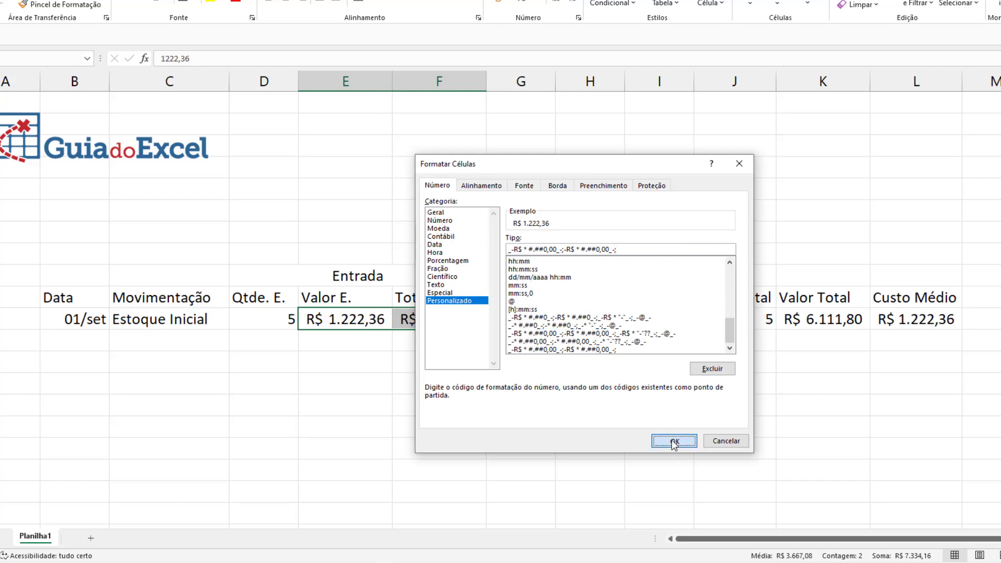
# Convert the range B10:L11 into a table with headers
pyautogui.click(281, 323)
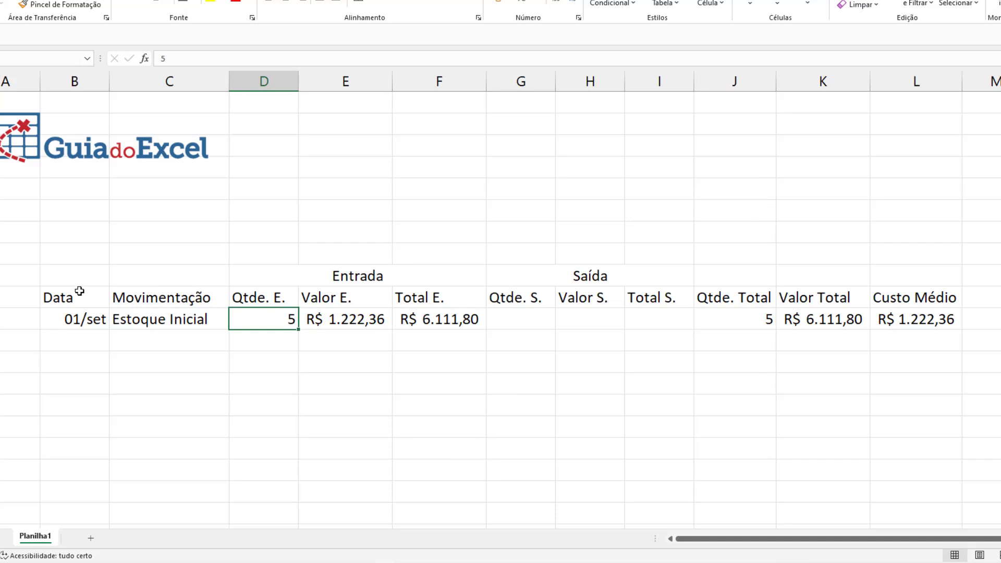
pyautogui.moveTo(79, 291); pyautogui.dragTo(898, 321)
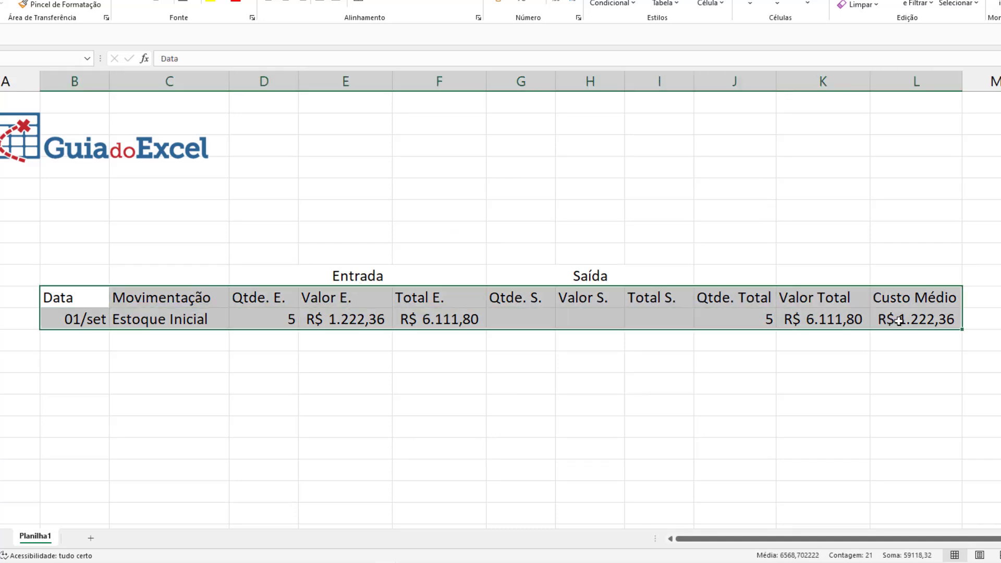
pyautogui.hotkey('alt', 't')
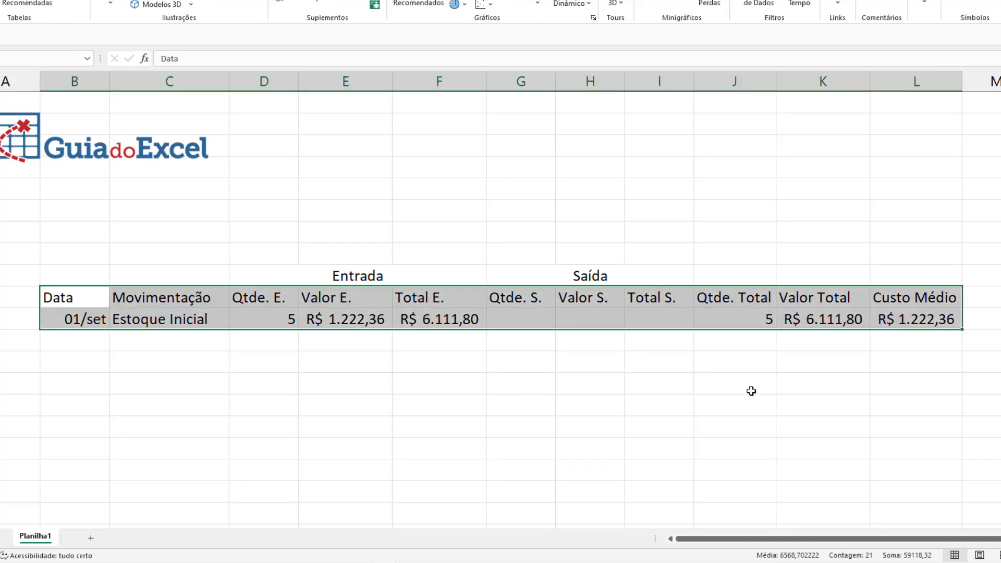
pyautogui.press('t')
pyautogui.press('a')
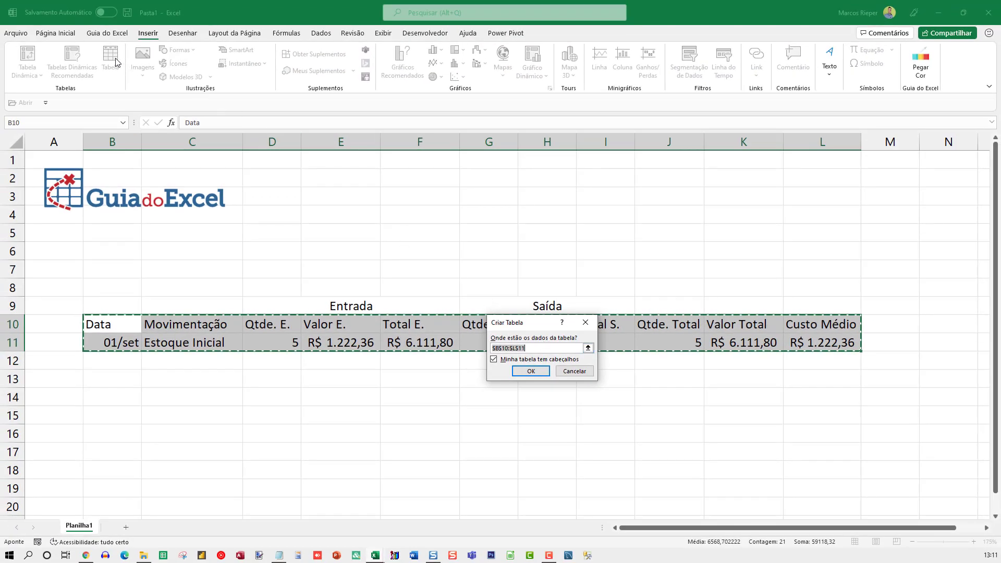
pyautogui.click(529, 370)
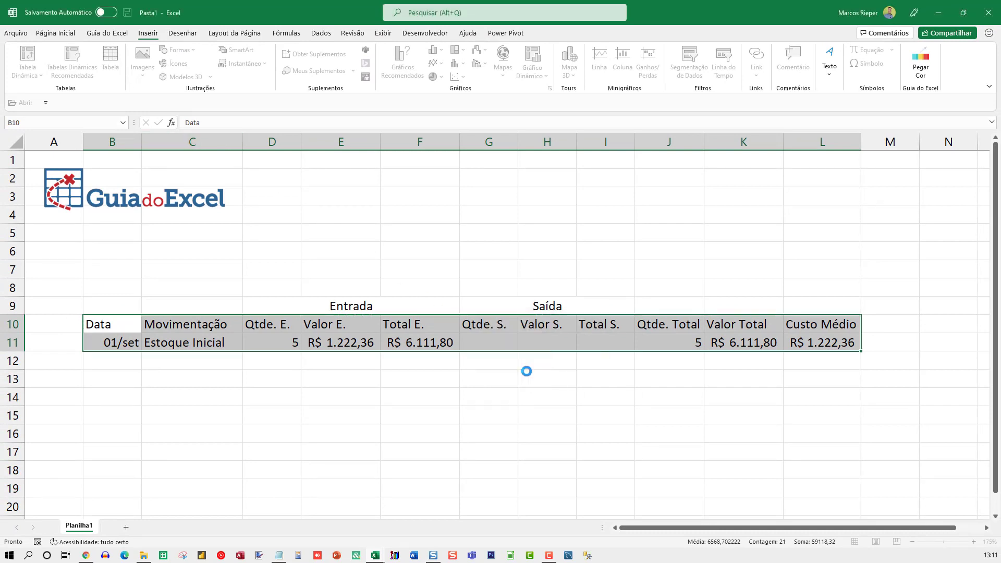
pyautogui.click(452, 339)
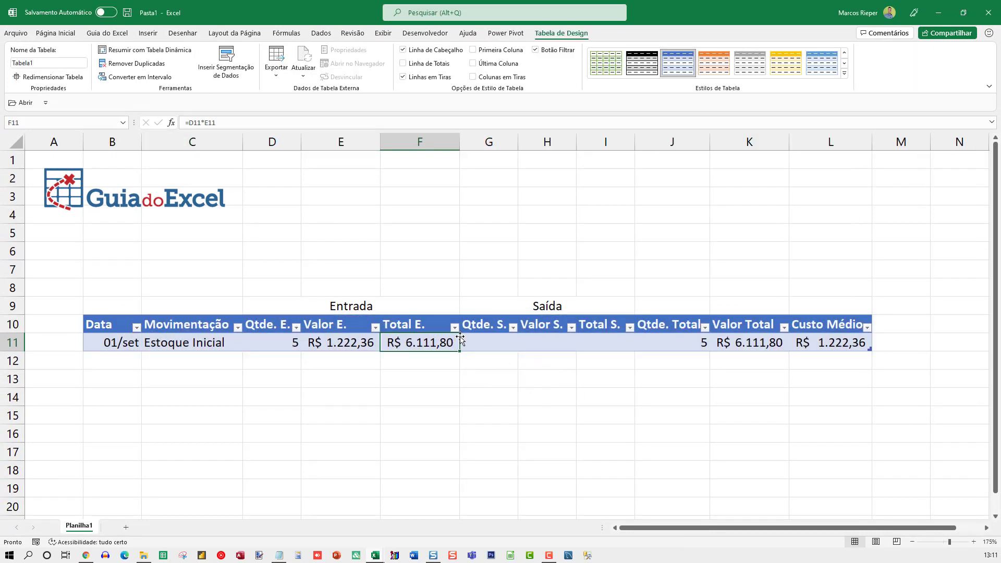
# Start a new custom table style and name it Estoque
pyautogui.click(844, 74)
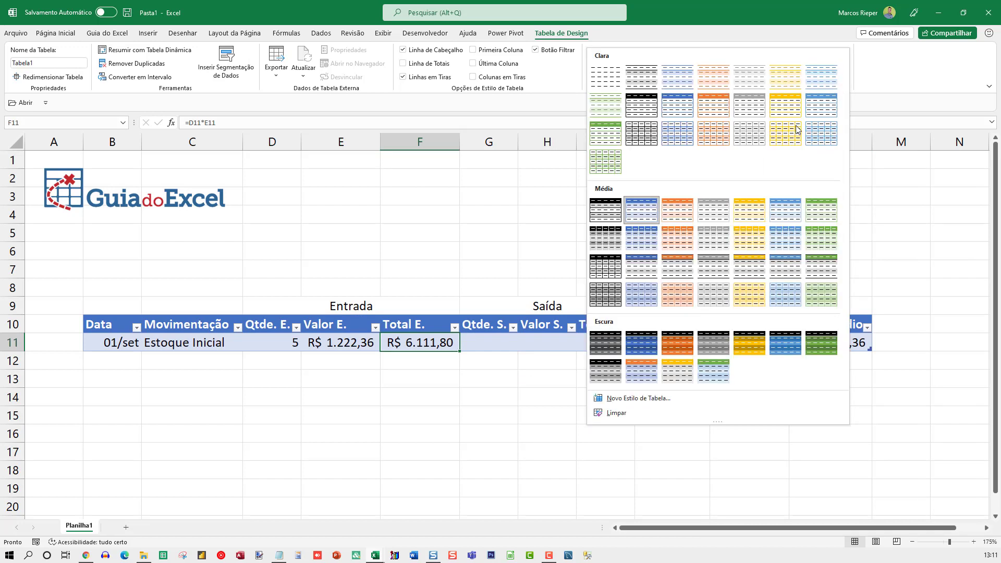
pyautogui.click(627, 398)
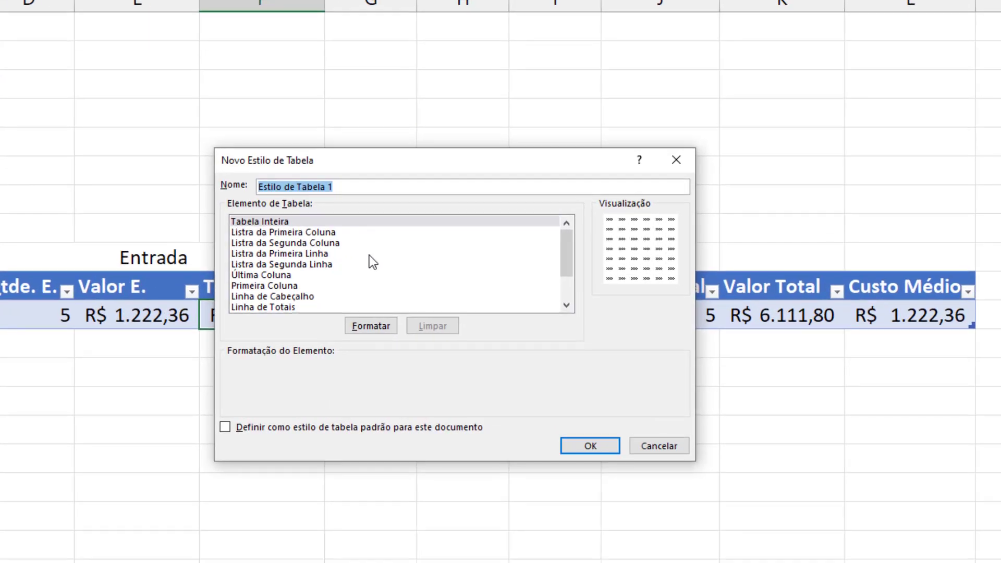
pyautogui.write('eSTOQU')
pyautogui.press('BackSpace')
pyautogui.press('BackSpace')
pyautogui.press('BackSpace')
pyautogui.press('BackSpace')
pyautogui.press('BackSpace')
pyautogui.press('BackSpace')
pyautogui.write('Estoque')
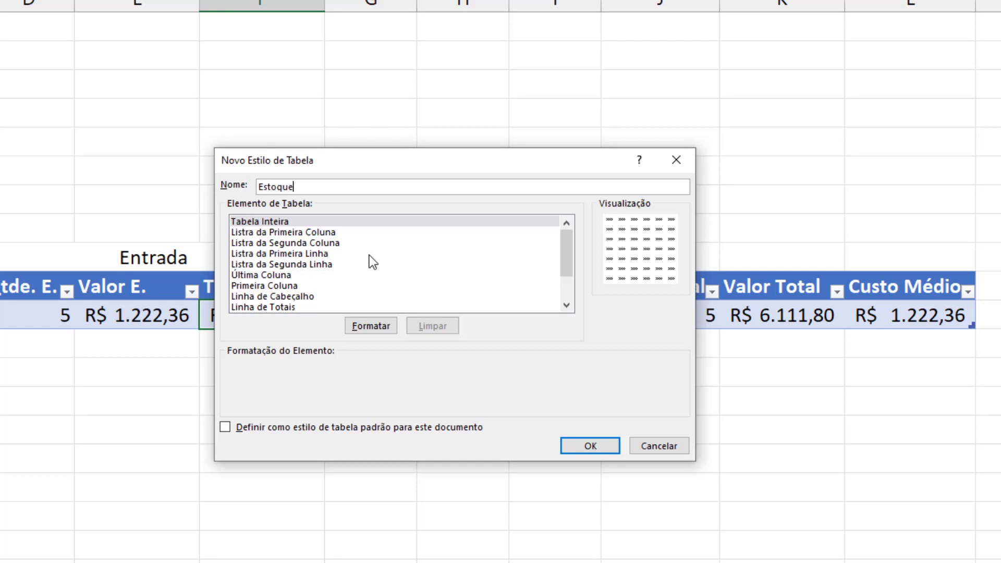
# Give the style's Tabela Inteira element light grey outline and inside borders
pyautogui.click(276, 221)
pyautogui.click(370, 325)
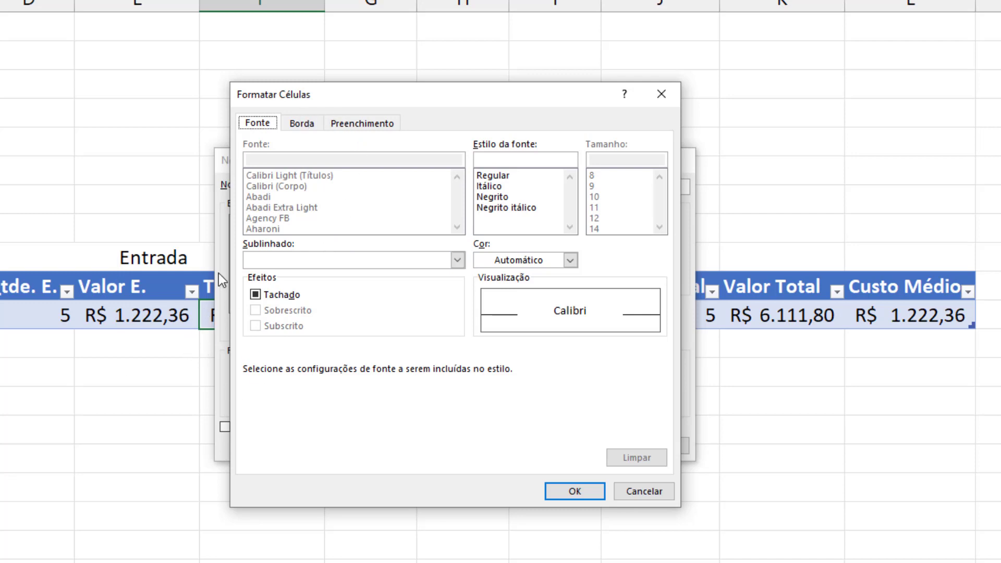
pyautogui.click(302, 124)
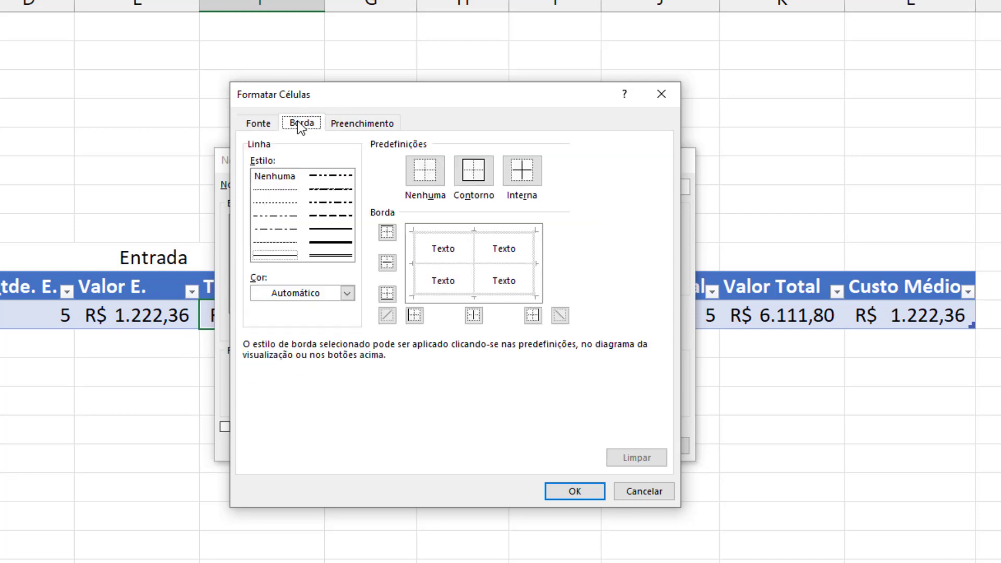
pyautogui.click(297, 293)
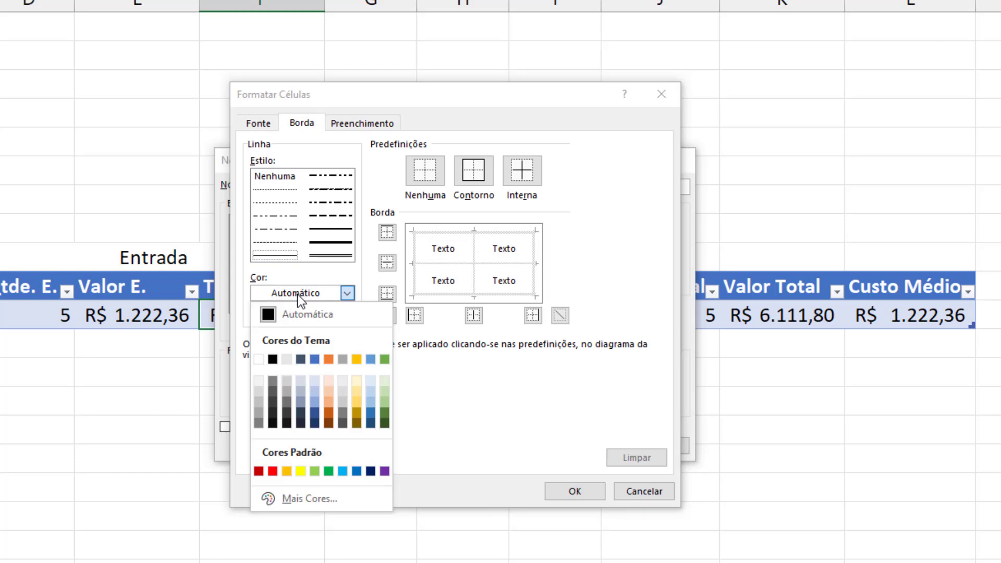
pyautogui.click(258, 391)
pyautogui.click(519, 171)
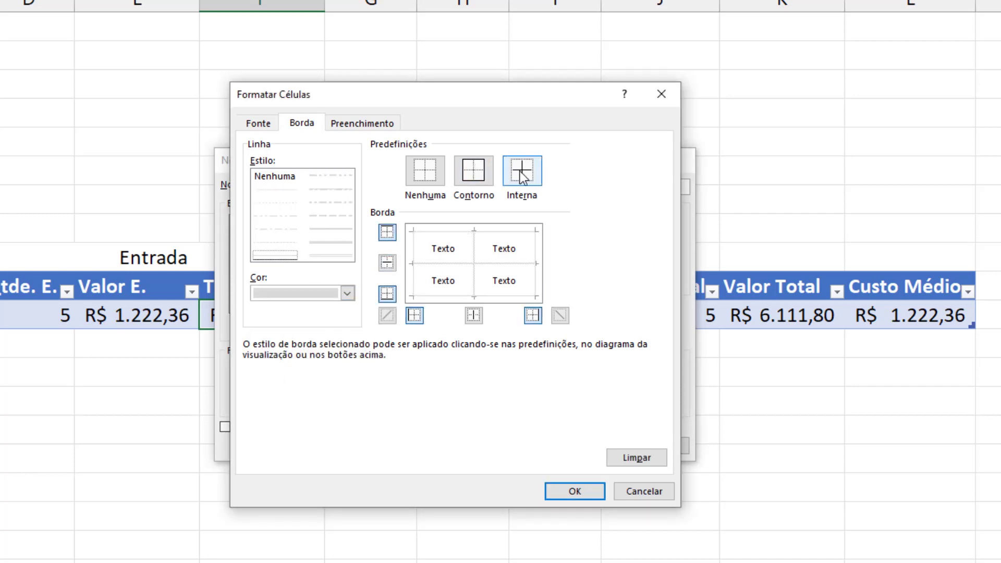
pyautogui.click(589, 495)
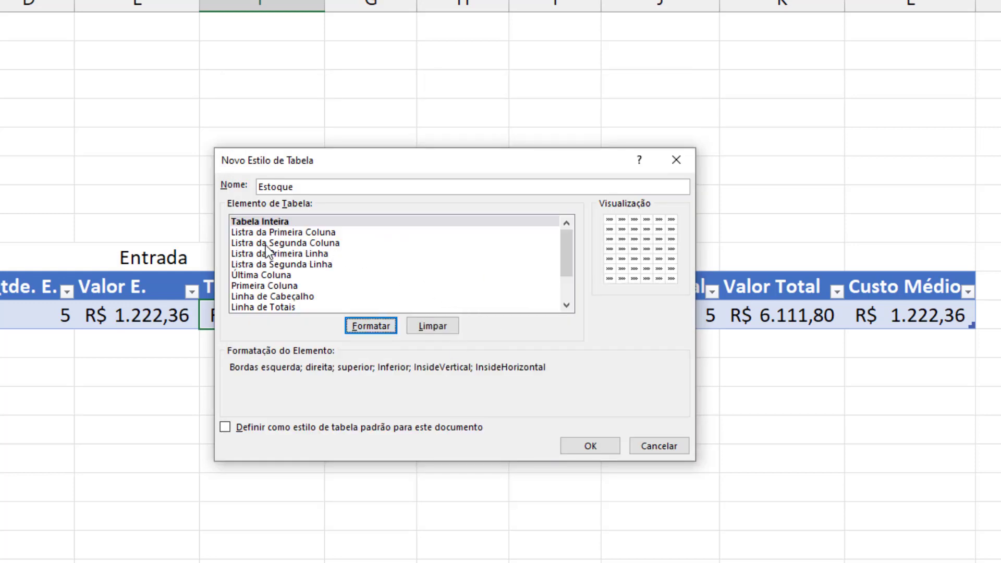
# Fill the style's Listra da Segunda Linha element with the lightest theme green and save the Estoque style
pyautogui.click(273, 264)
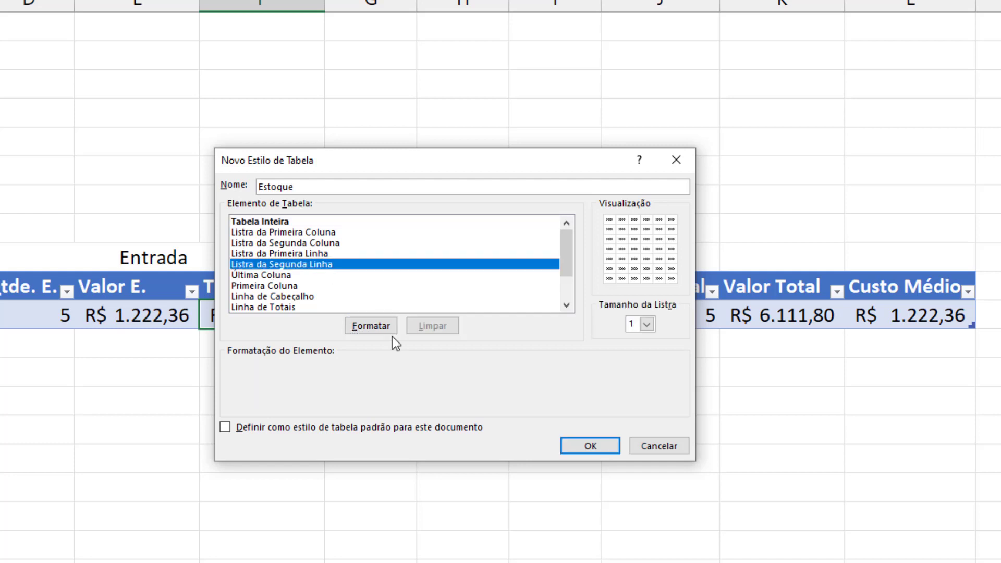
pyautogui.click(381, 326)
pyautogui.click(395, 125)
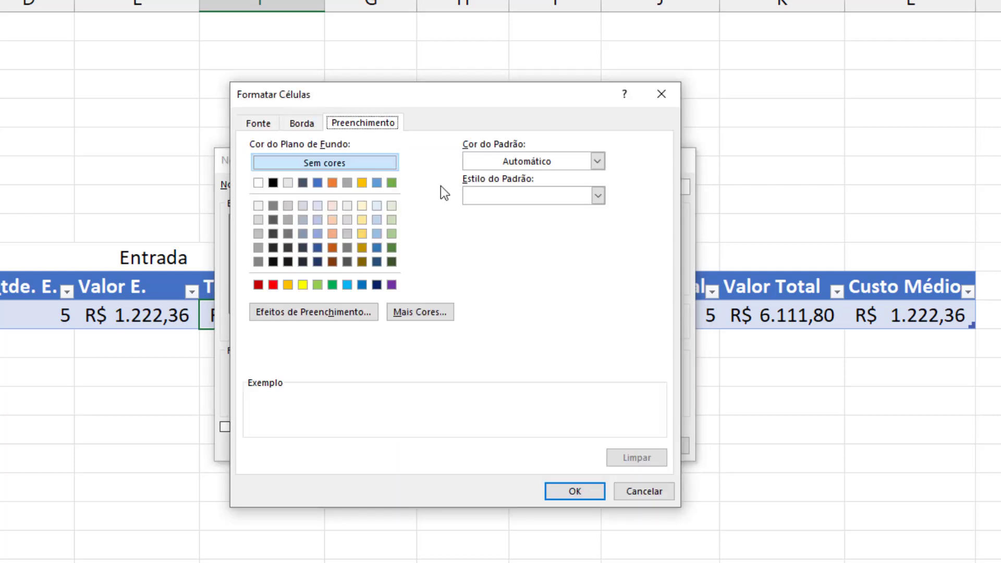
pyautogui.click(392, 205)
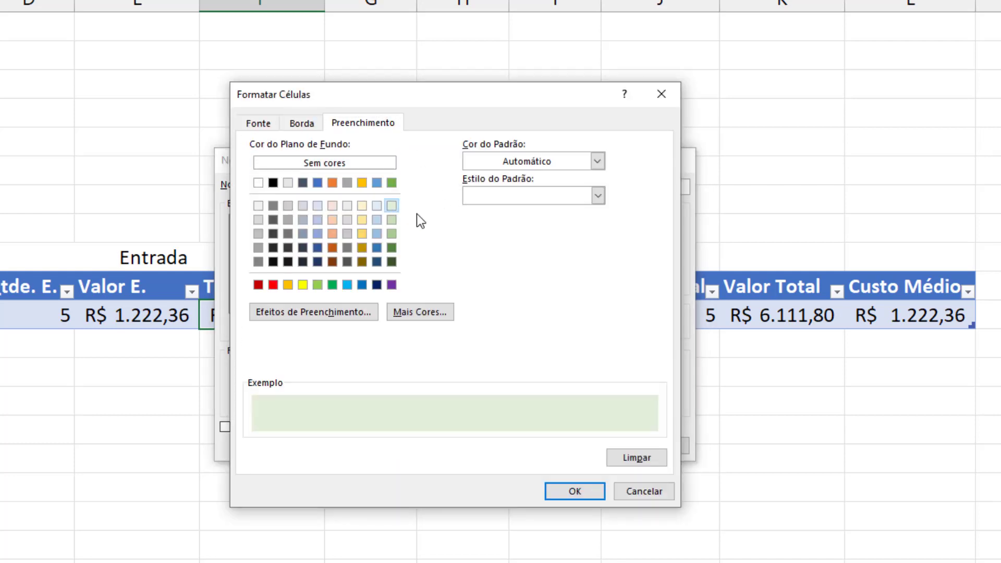
pyautogui.click(575, 491)
pyautogui.click(584, 507)
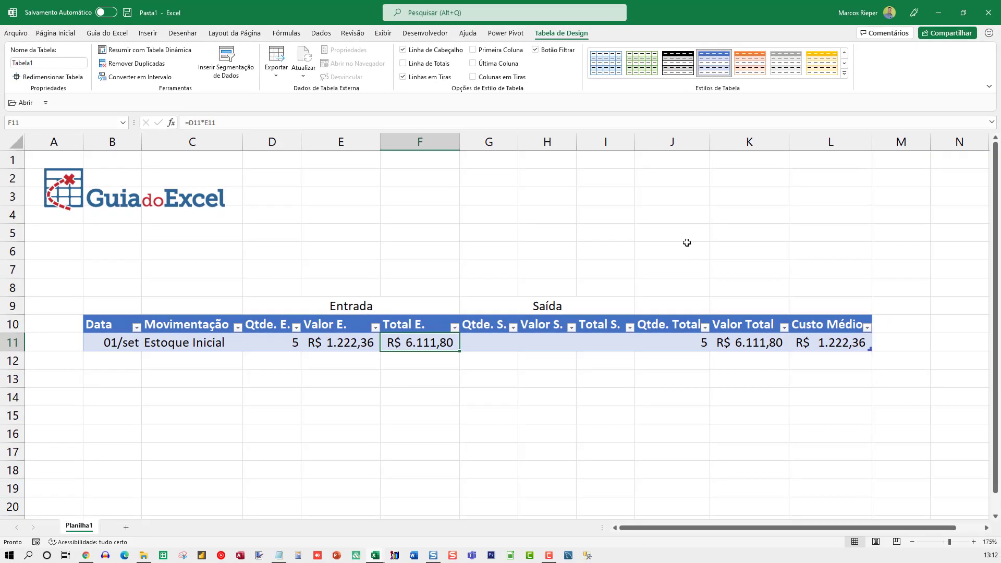
# Apply the custom Estoque style to the stock table and hide the sheet's gridlines
pyautogui.click(844, 74)
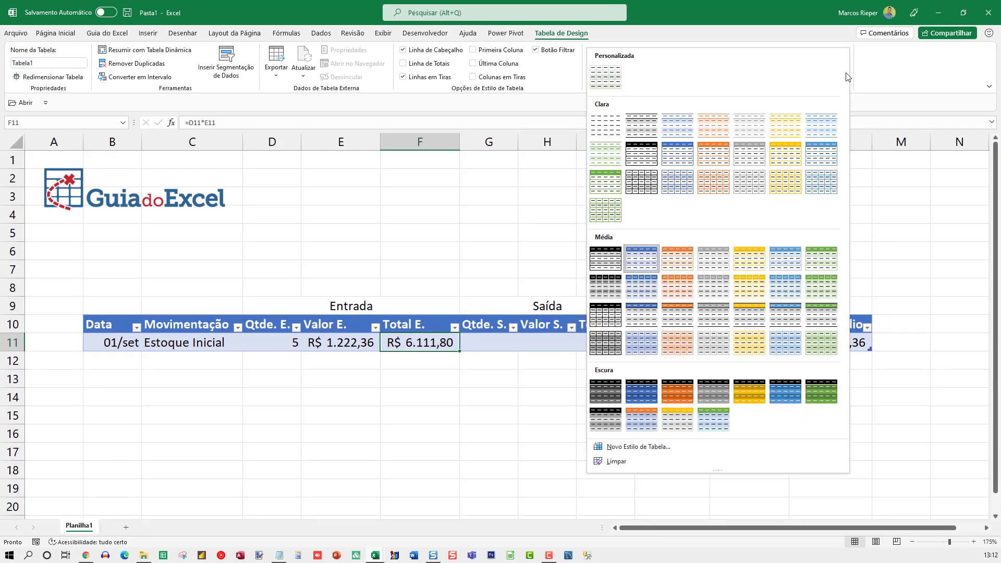
pyautogui.click(613, 83)
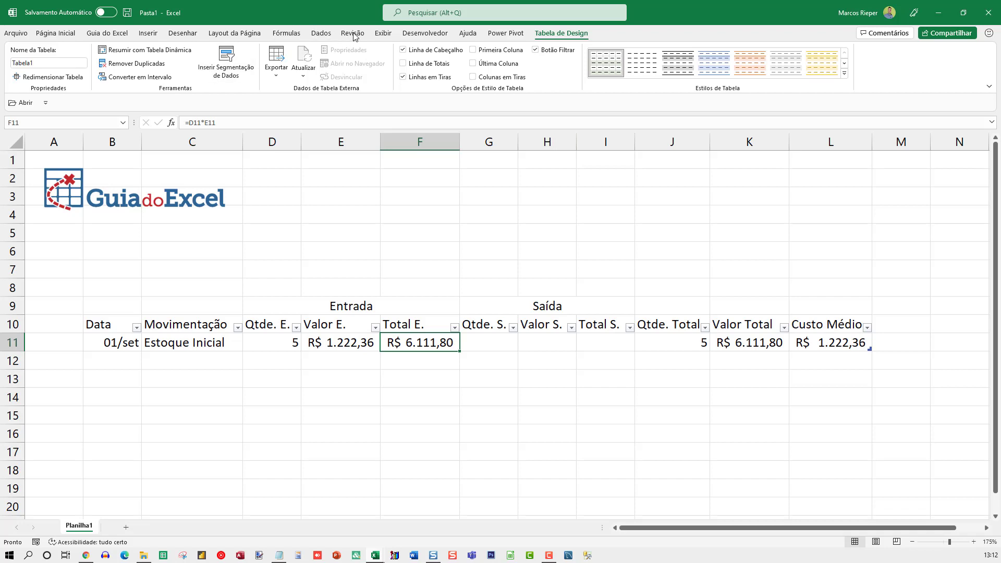
pyautogui.click(383, 33)
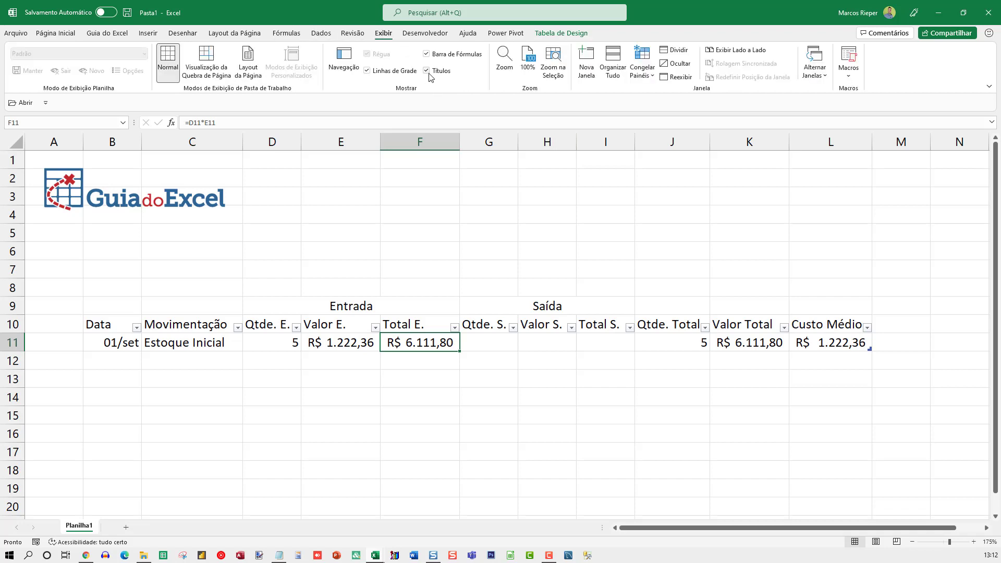
pyautogui.click(388, 71)
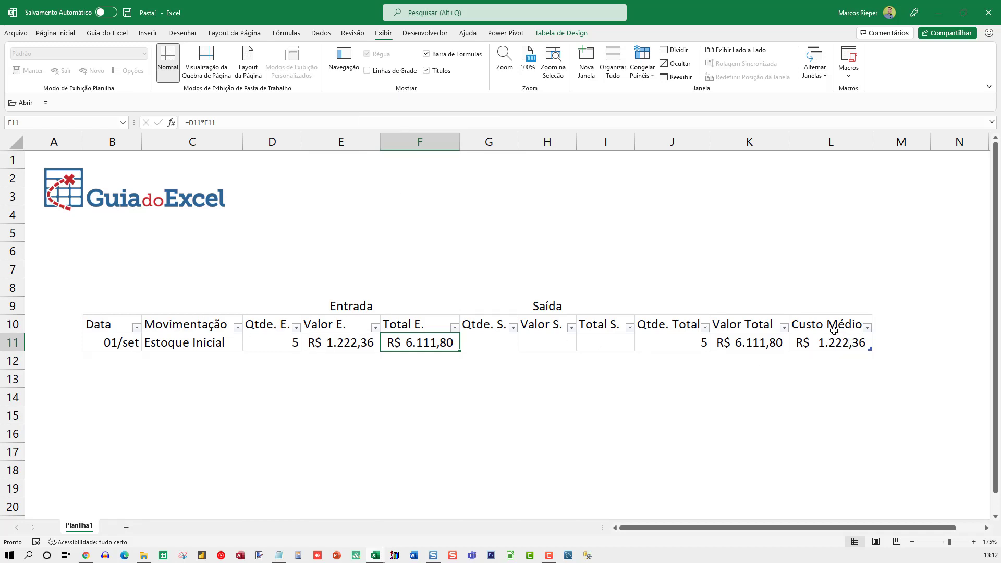
# Add a light grey outline border around the Entrada heading in D9:F9
pyautogui.click(338, 306)
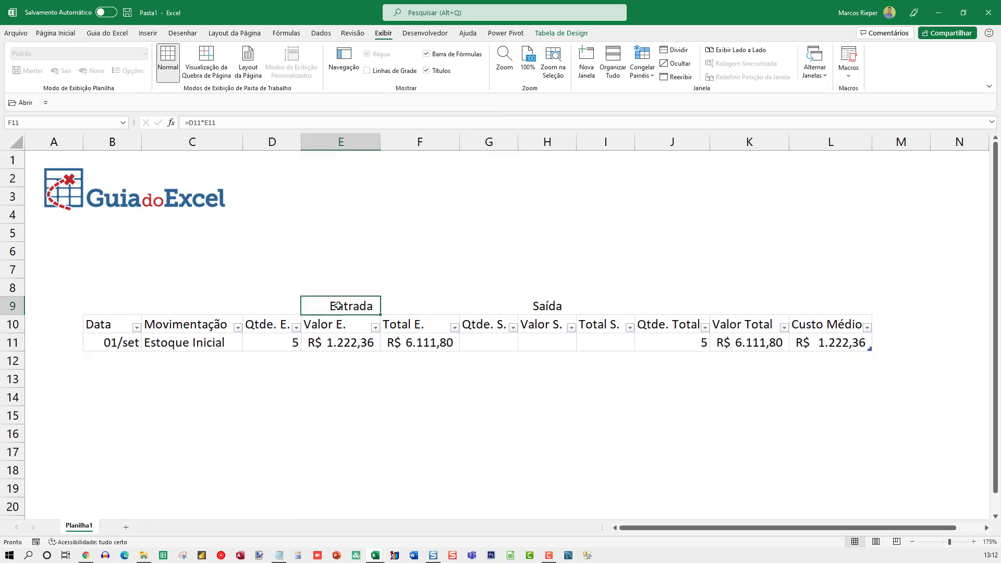
pyautogui.moveTo(281, 306); pyautogui.dragTo(394, 303)
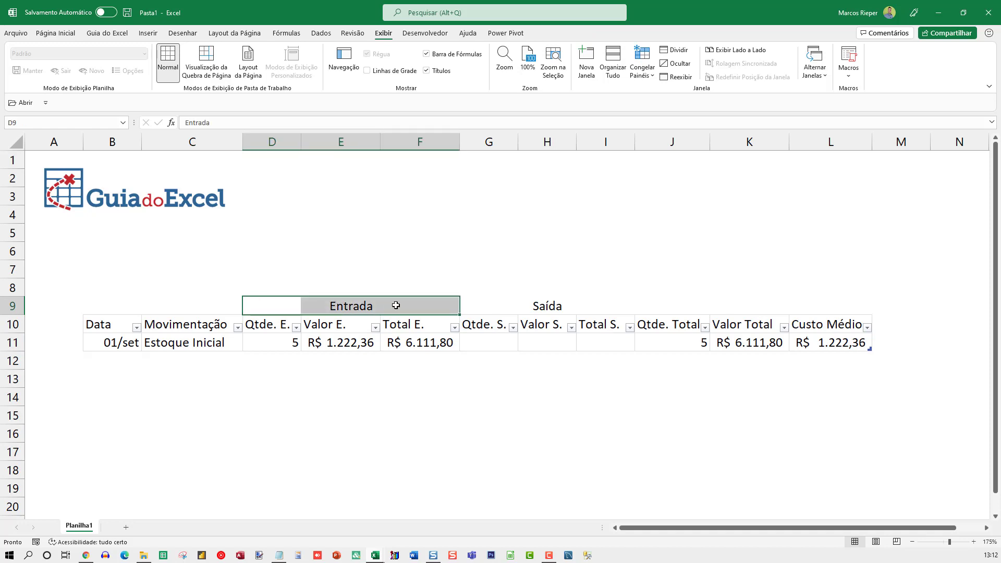
pyautogui.hotkey('ctrl', '1')
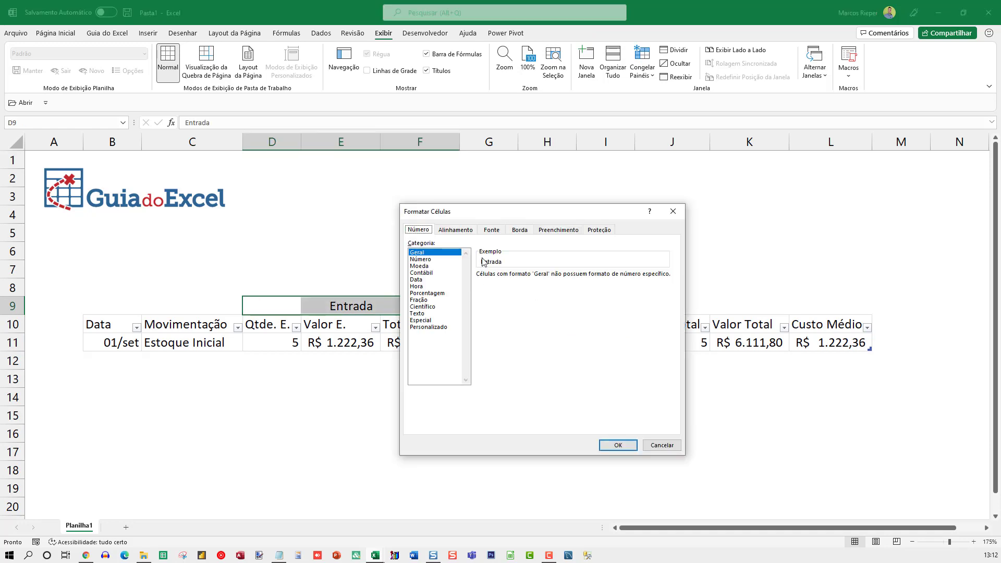
pyautogui.click(520, 230)
pyautogui.click(473, 337)
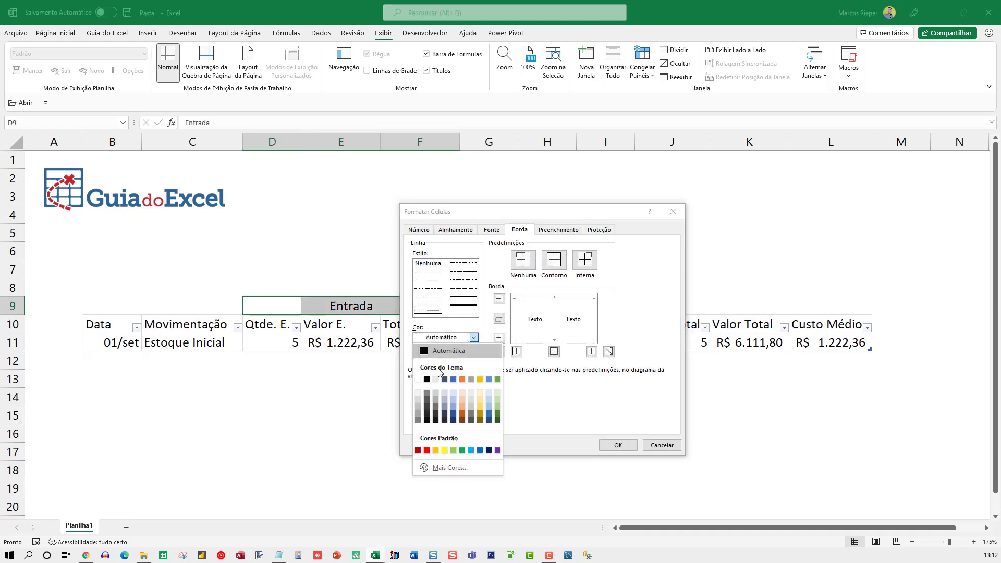
pyautogui.click(421, 402)
pyautogui.click(554, 259)
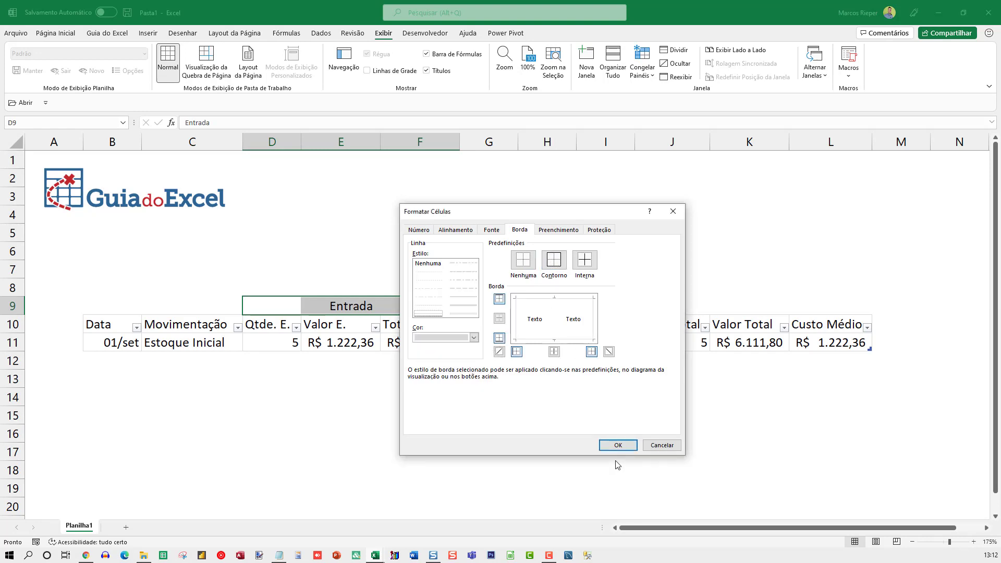
pyautogui.click(618, 445)
# Add the same light grey outline border around the Saída heading in G9:I9
pyautogui.moveTo(475, 304); pyautogui.dragTo(595, 305)
pyautogui.hotkey('ctrl', '1')
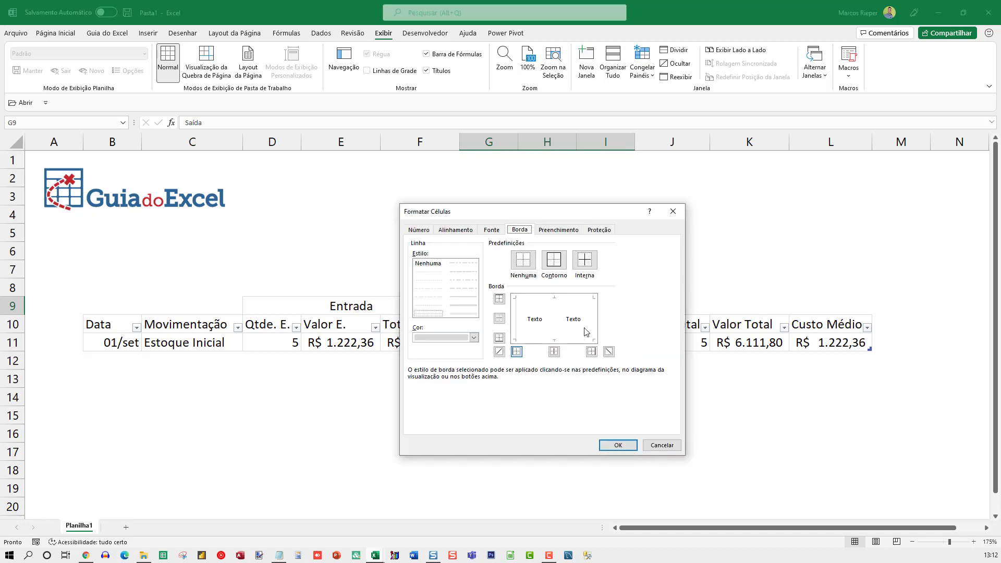
pyautogui.click(617, 445)
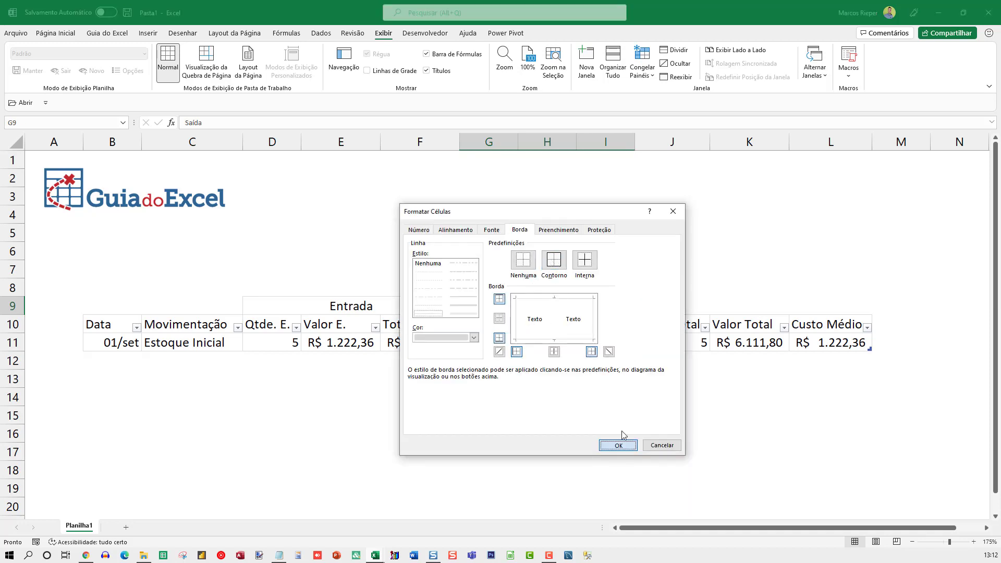
pyautogui.click(502, 344)
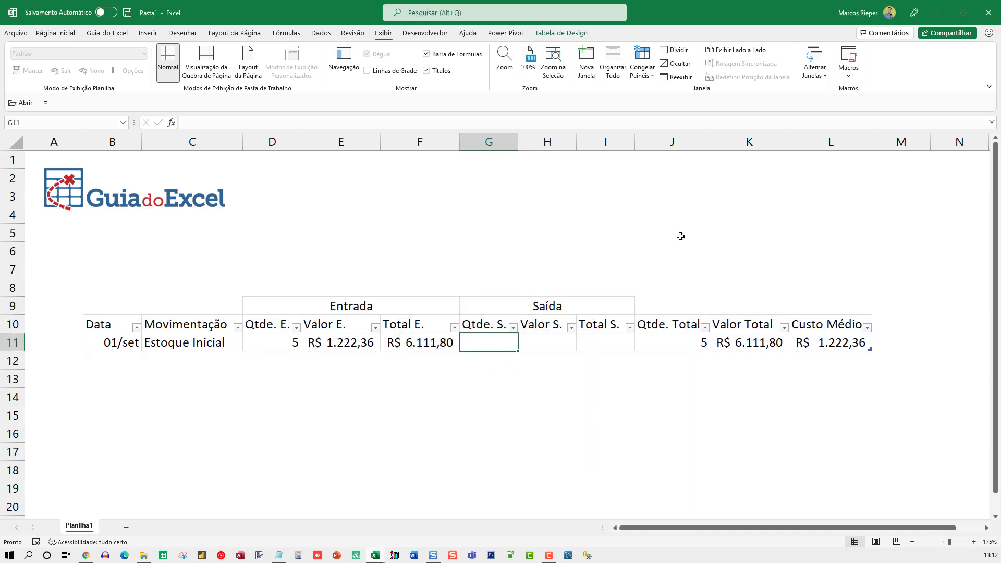
# Autofit the widths of columns D to L to their contents
pyautogui.moveTo(272, 144); pyautogui.dragTo(837, 192)
pyautogui.moveTo(789, 142); pyautogui.dragTo(796, 143)
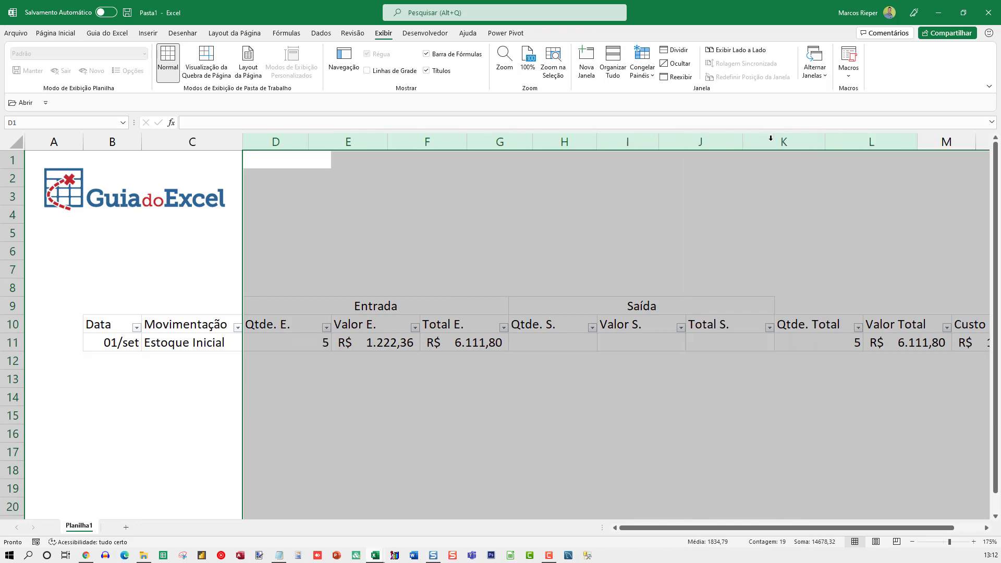
pyautogui.doubleClick(774, 140)
pyautogui.click(589, 347)
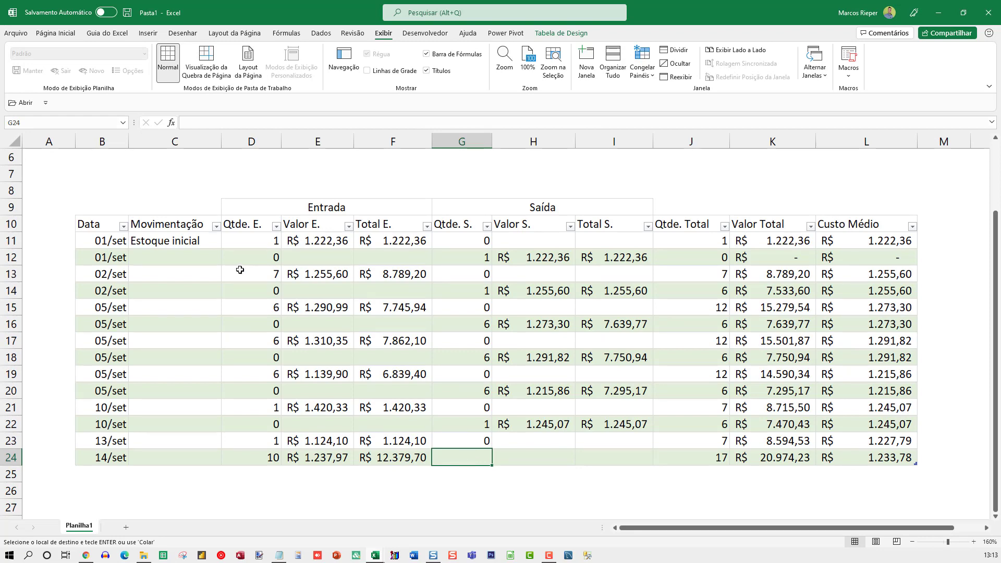
# Review the movement dates in B11:B24 and the Entrada cells of row 12 in the filled table
pyautogui.moveTo(102, 242); pyautogui.dragTo(103, 258)
pyautogui.moveTo(106, 317); pyautogui.dragTo(110, 457)
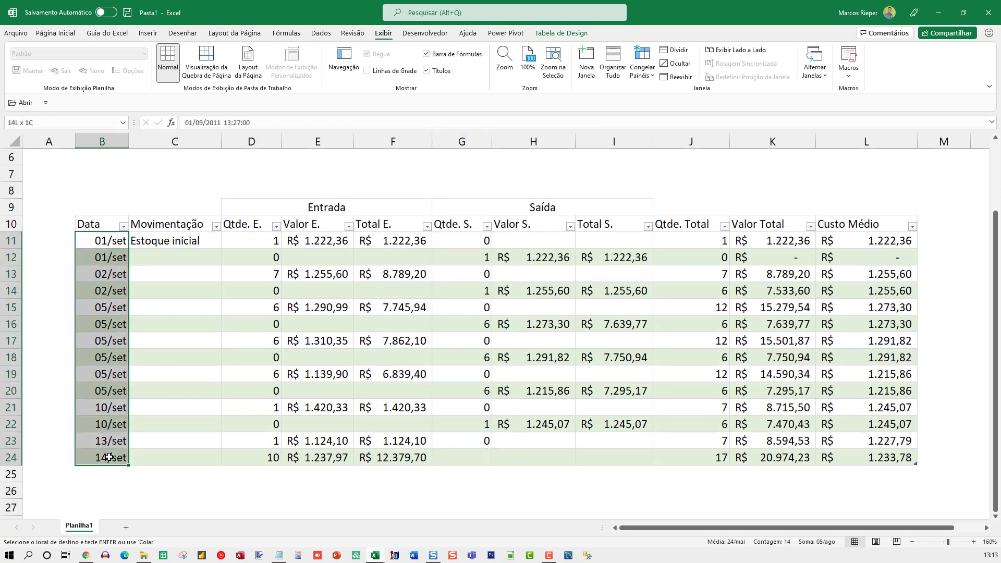
pyautogui.click(266, 259)
pyautogui.click(301, 260)
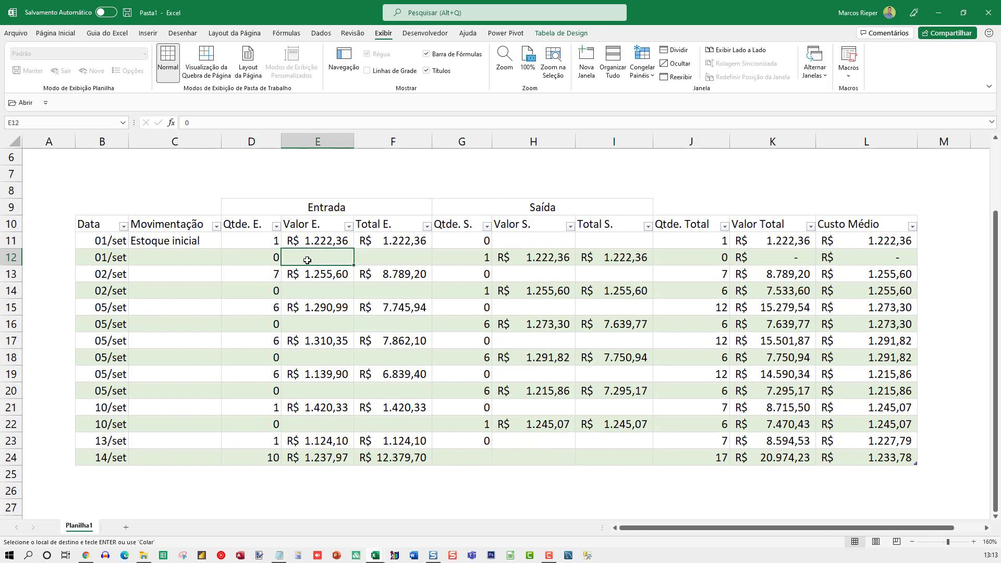
pyautogui.click(401, 259)
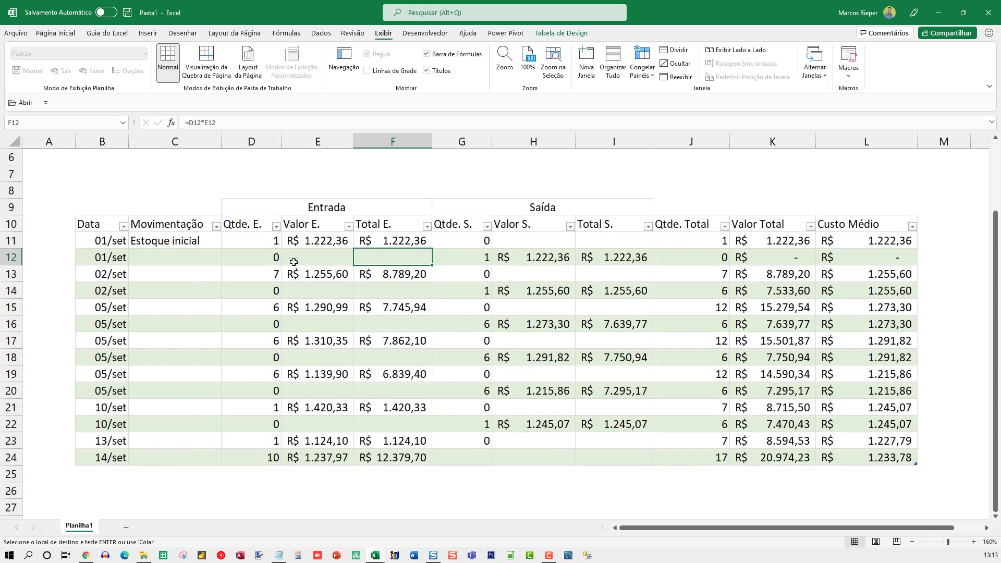
# Apply the custom number format 0;0; to the Qtde. E. cells D11:D24 and the Qtde. S. cells G11:G24 to hide zeros
pyautogui.moveTo(268, 247); pyautogui.dragTo(255, 461)
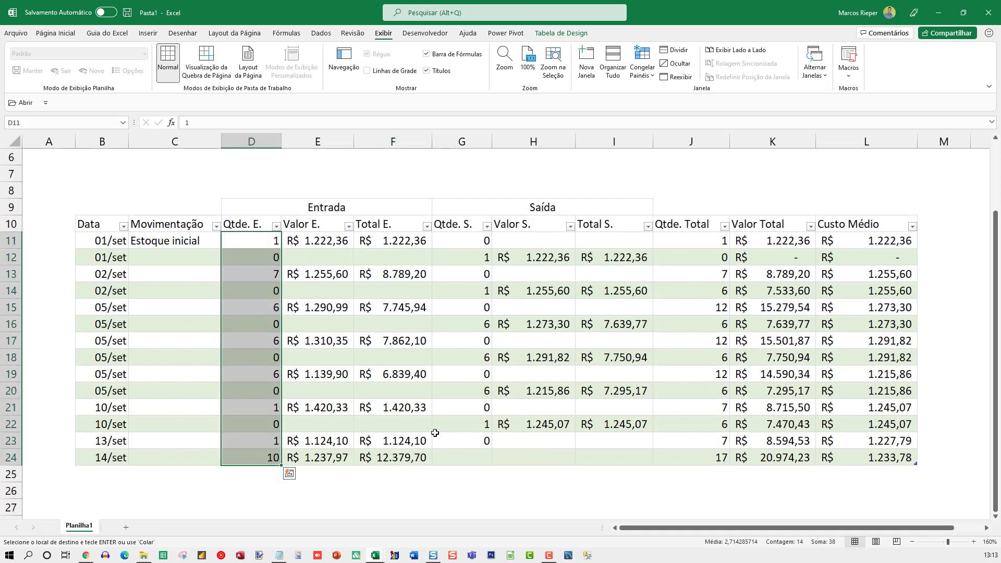
pyautogui.moveTo(470, 455); pyautogui.dragTo(474, 244)
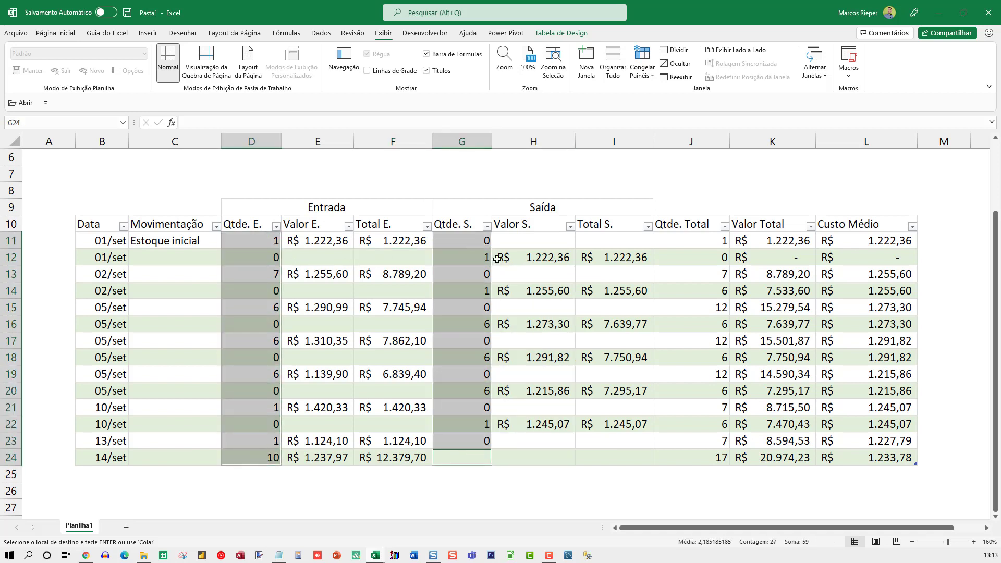
pyautogui.hotkey('ctrl', '1')
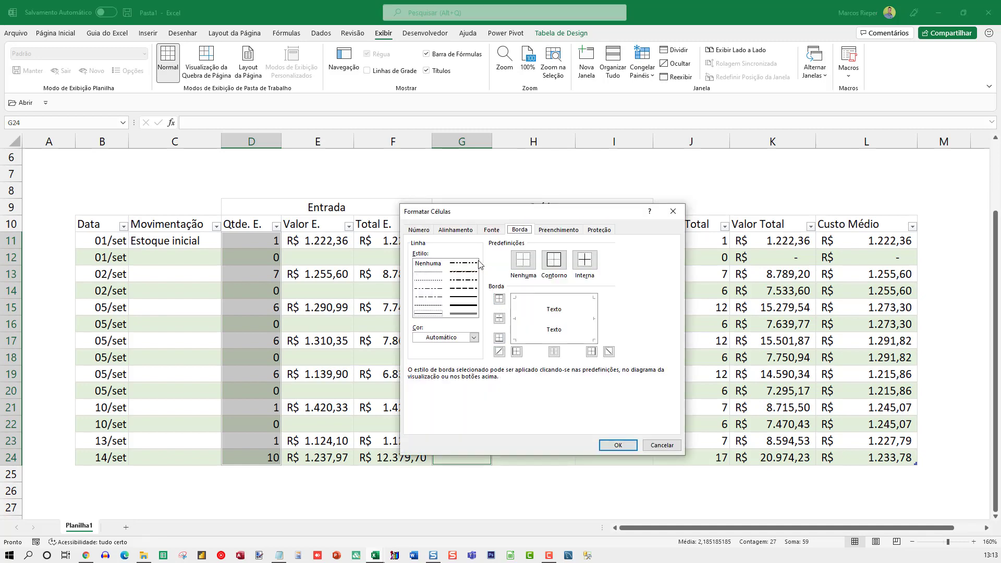
pyautogui.click(419, 231)
pyautogui.click(429, 326)
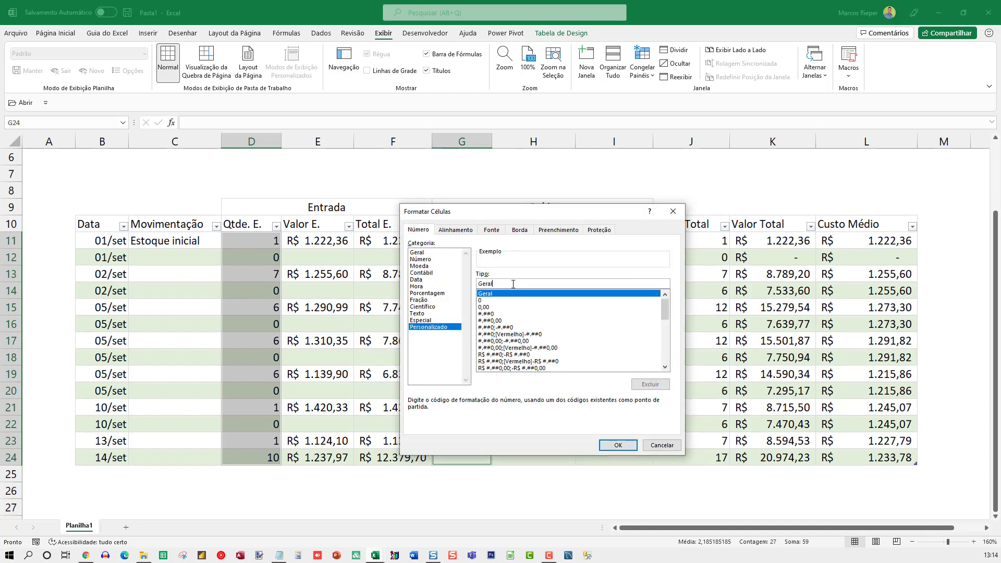
pyautogui.click(432, 259)
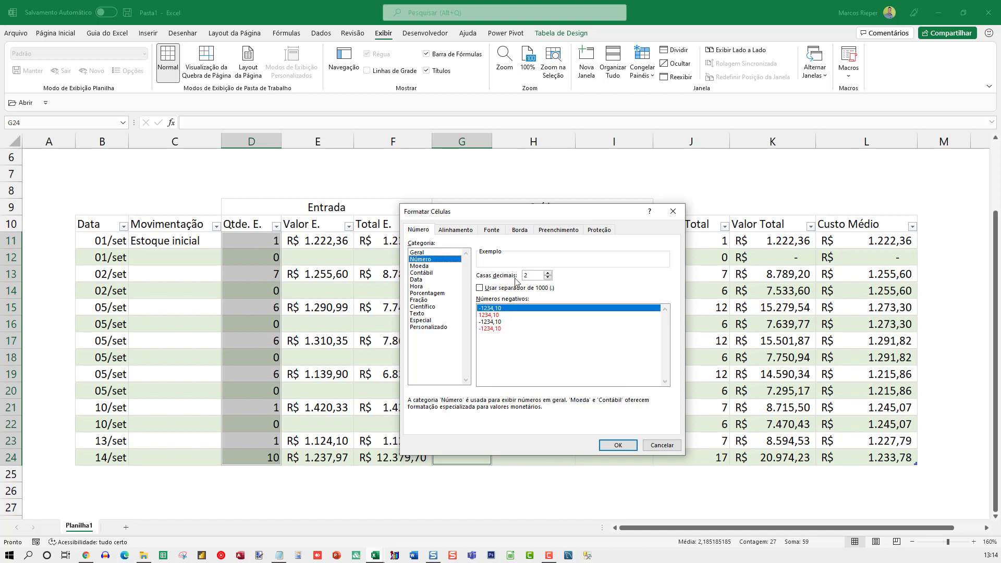
pyautogui.click(548, 277)
pyautogui.click(547, 278)
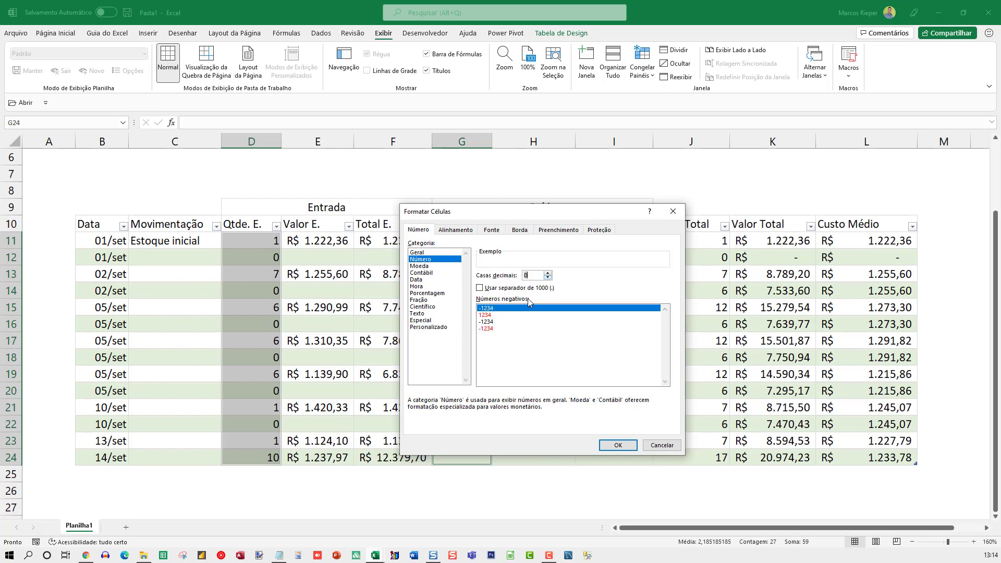
pyautogui.click(427, 327)
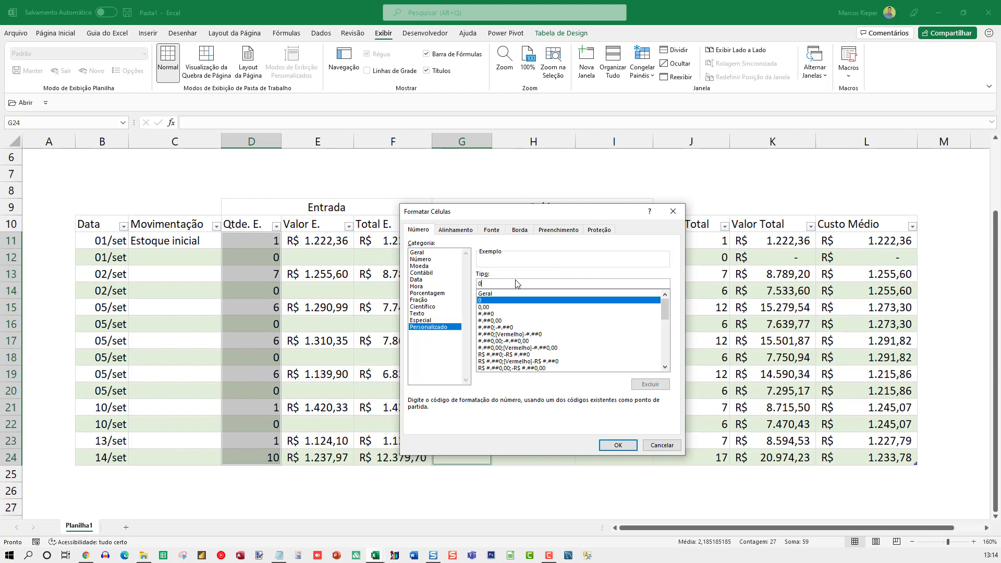
pyautogui.write(';0;')
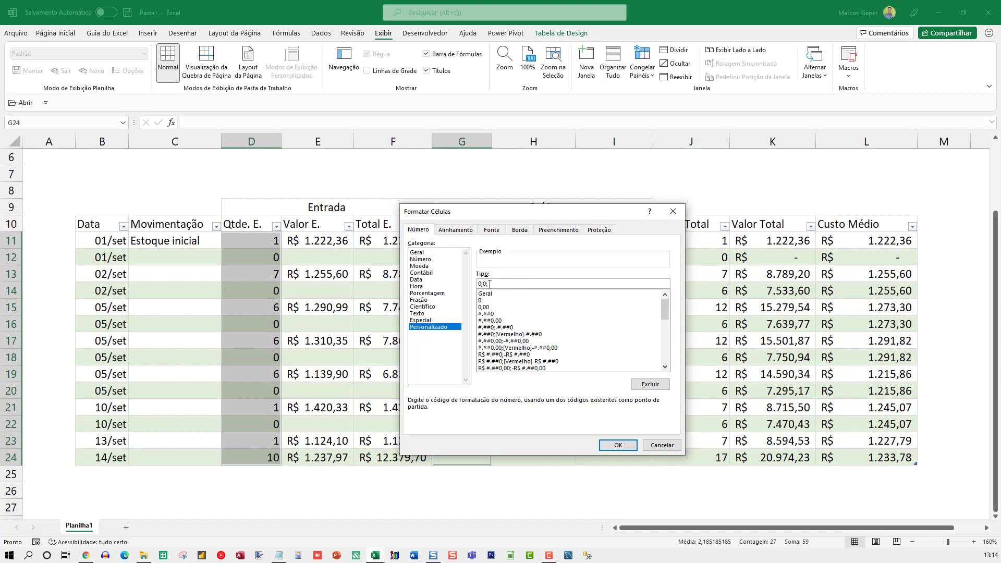
pyautogui.click(617, 445)
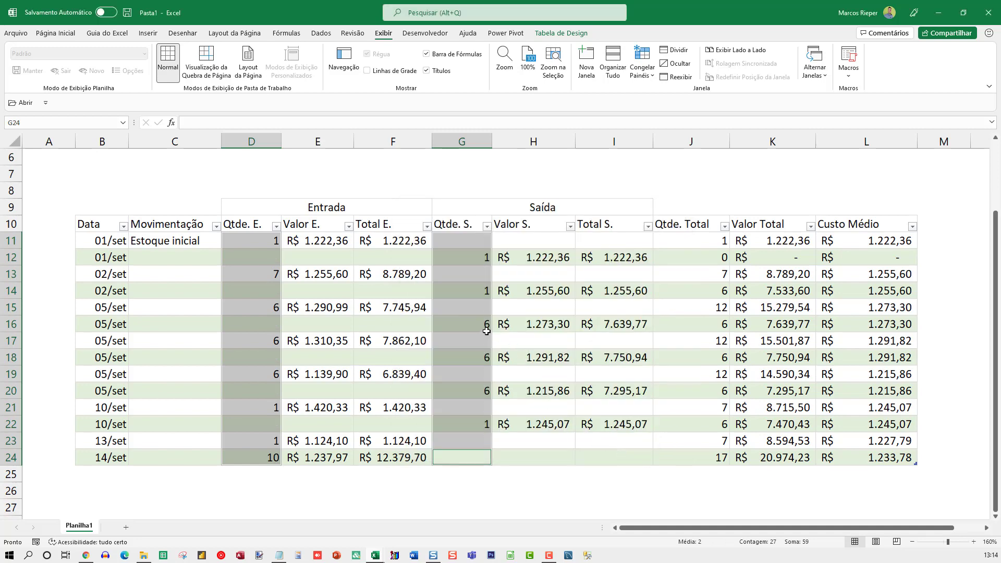
pyautogui.click(64, 34)
pyautogui.click(87, 81)
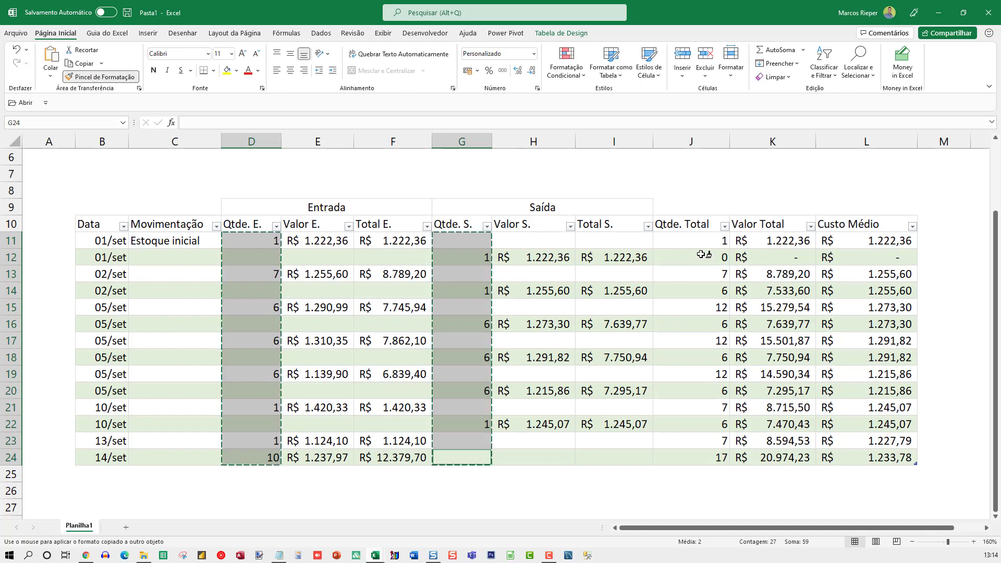
pyautogui.click(716, 244)
pyautogui.hotkey('ctrl', 'z')
pyautogui.press('Escape')
# Copy the formatting of the Qtde. S. cells G11:G24 onto the Qtde. Total column starting at J11
pyautogui.moveTo(447, 244); pyautogui.dragTo(465, 456)
pyautogui.click(84, 78)
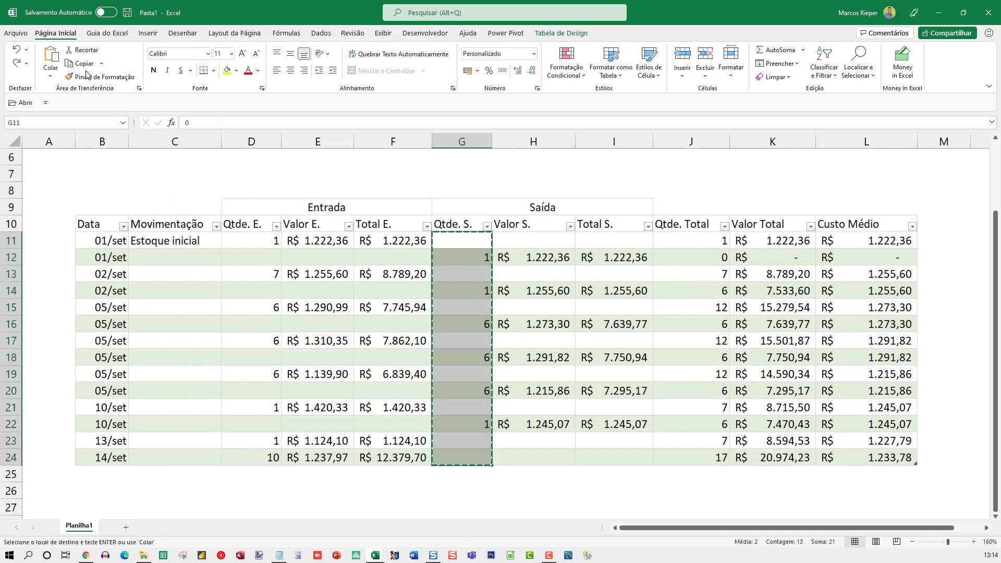
pyautogui.click(692, 241)
pyautogui.click(698, 272)
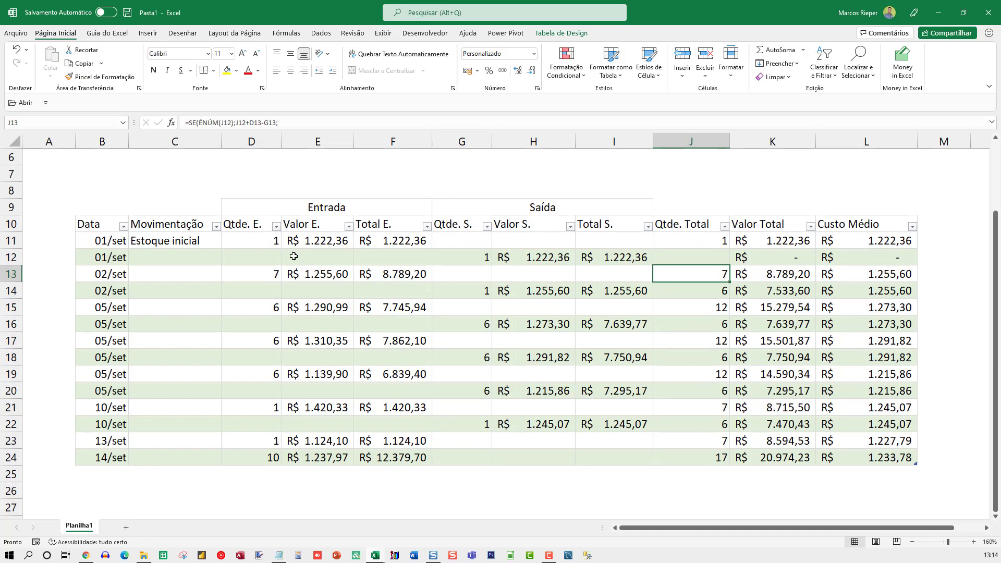
# Examine how the opening stock entry in row 11 and the exit in row 12 feed the balance and Custo Médio columns
pyautogui.moveTo(268, 243); pyautogui.dragTo(394, 242)
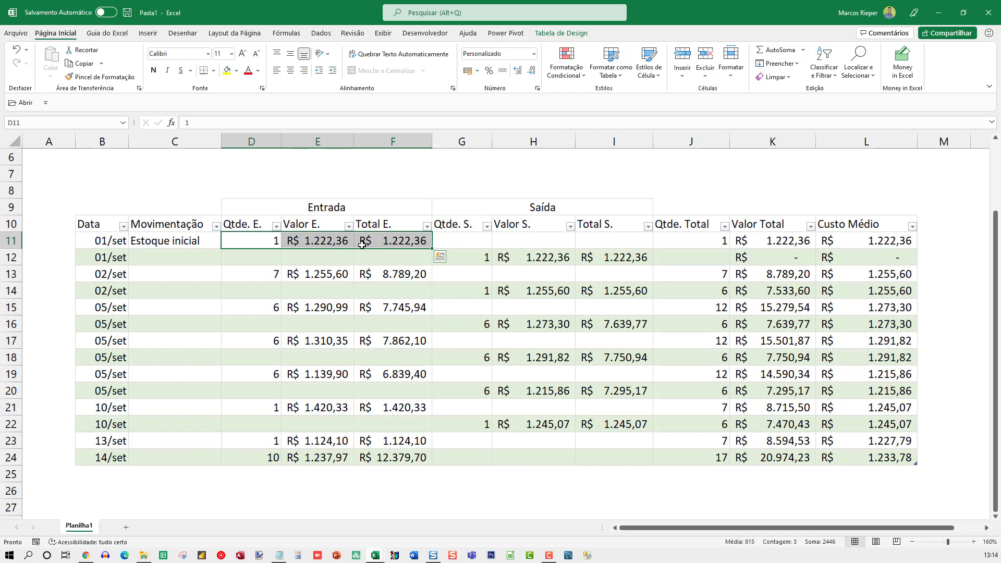
pyautogui.click(859, 242)
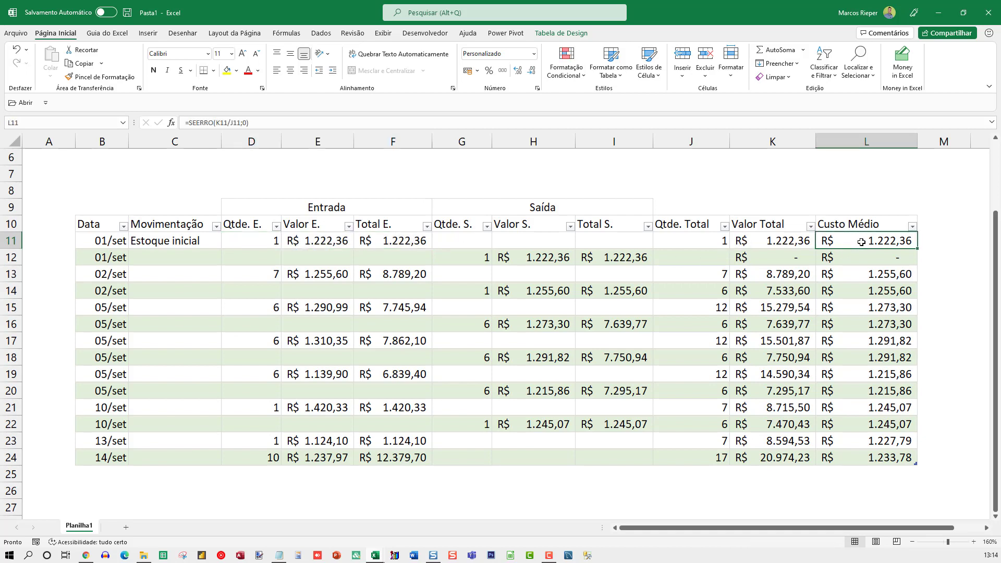
pyautogui.click(774, 242)
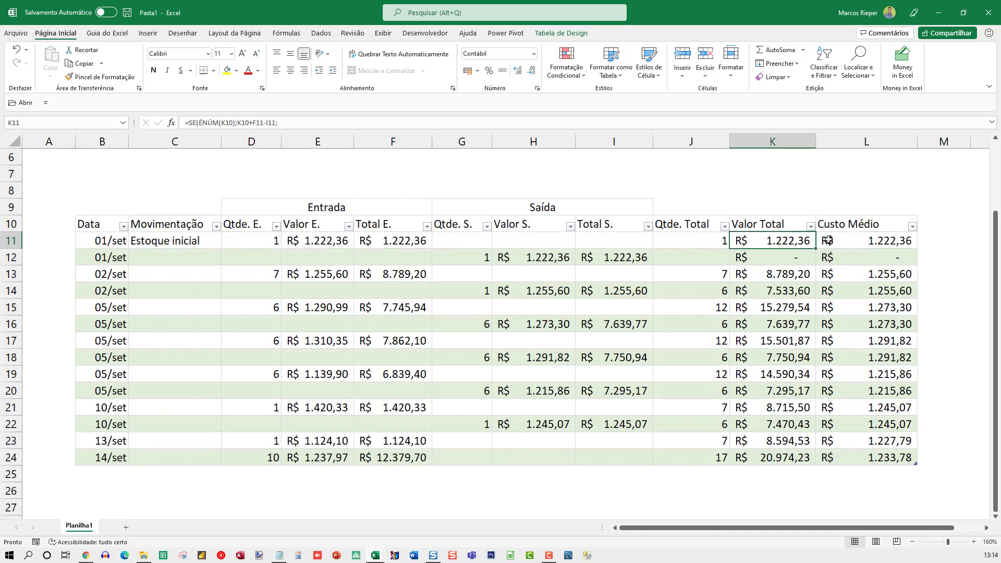
pyautogui.click(877, 240)
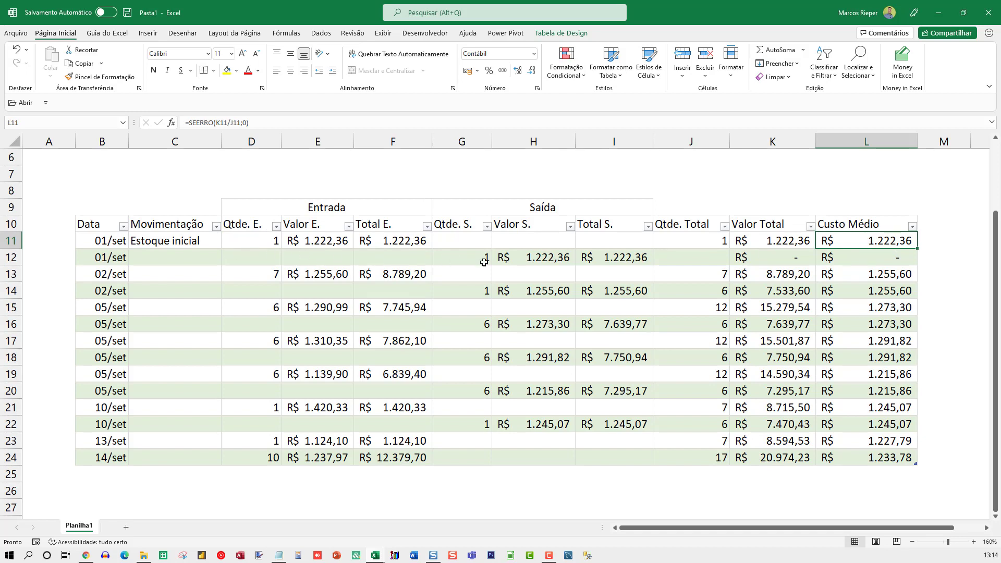
pyautogui.click(540, 257)
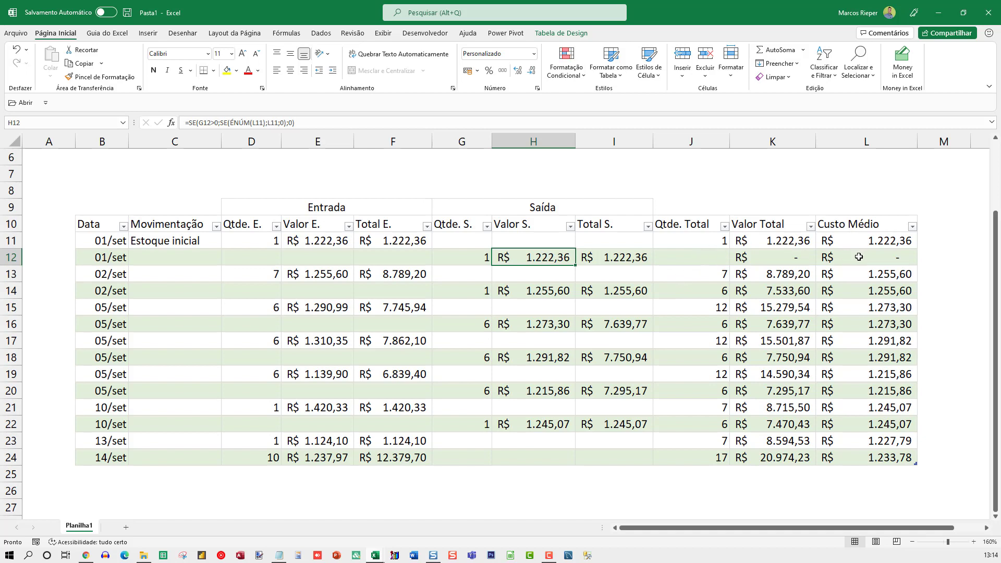
pyautogui.moveTo(865, 257); pyautogui.dragTo(721, 254)
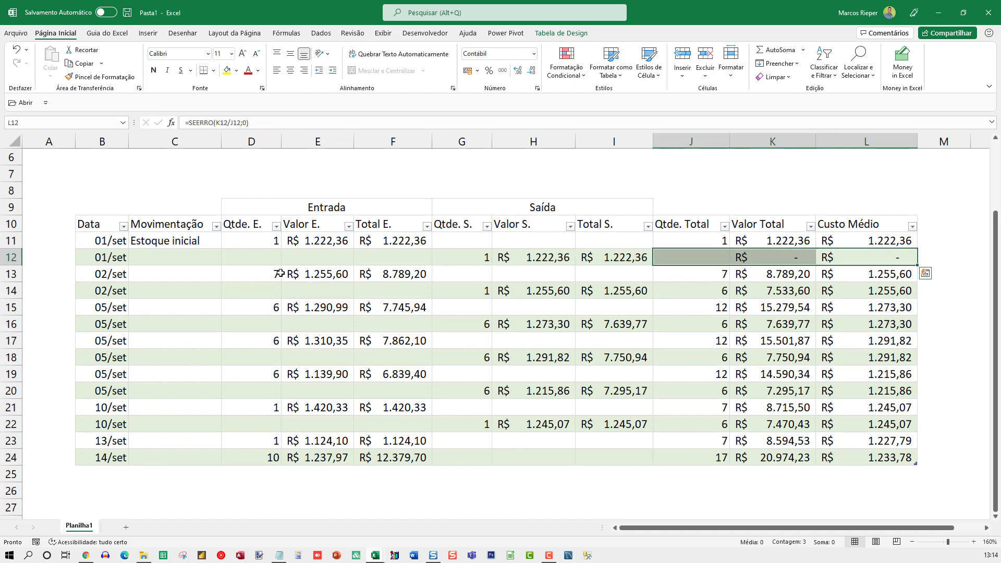
# Examine the entry in row 13 and the exit in row 14, following their values through to Valor Total and Custo Médio
pyautogui.moveTo(276, 272); pyautogui.dragTo(331, 274)
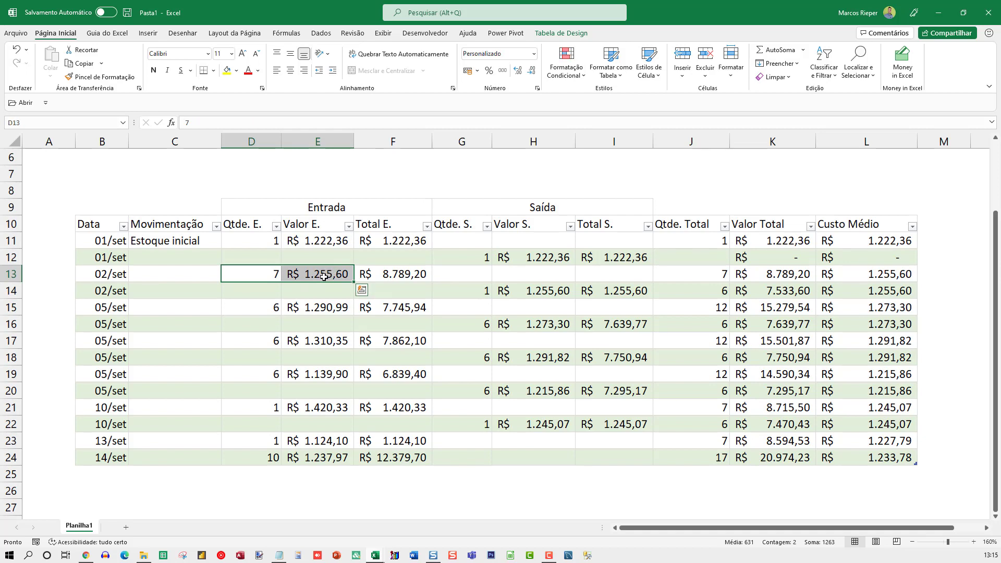
pyautogui.click(413, 274)
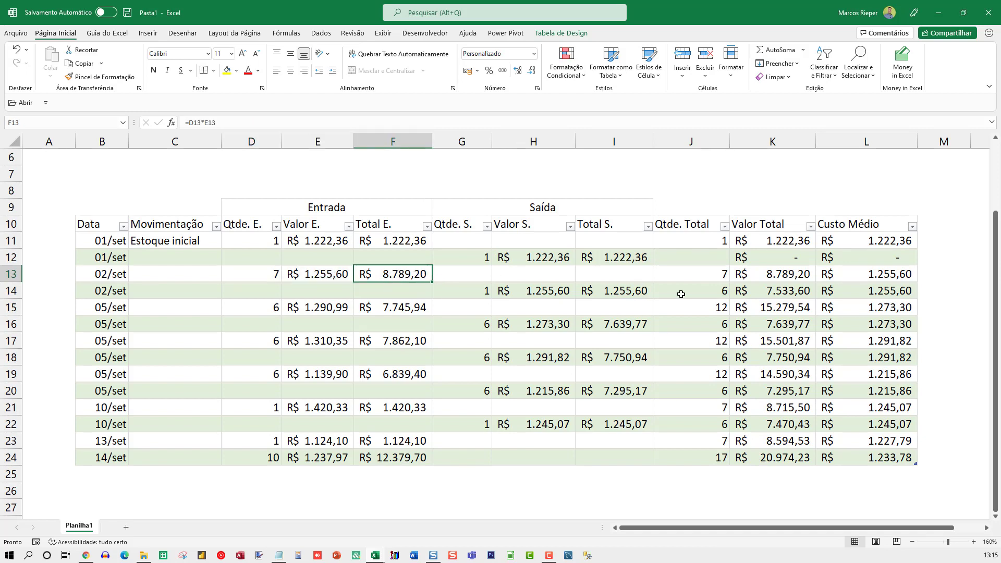
pyautogui.click(769, 274)
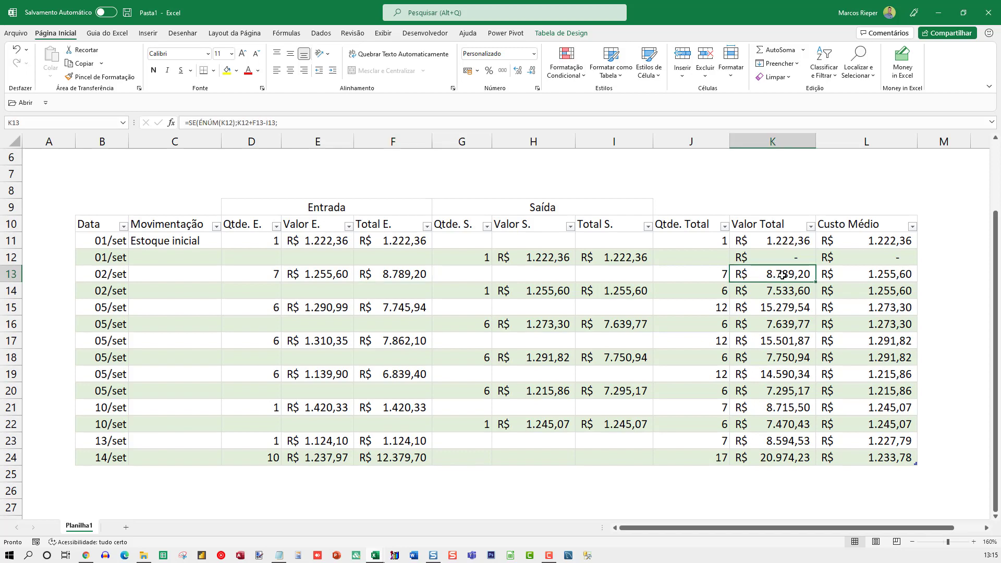
pyautogui.click(881, 276)
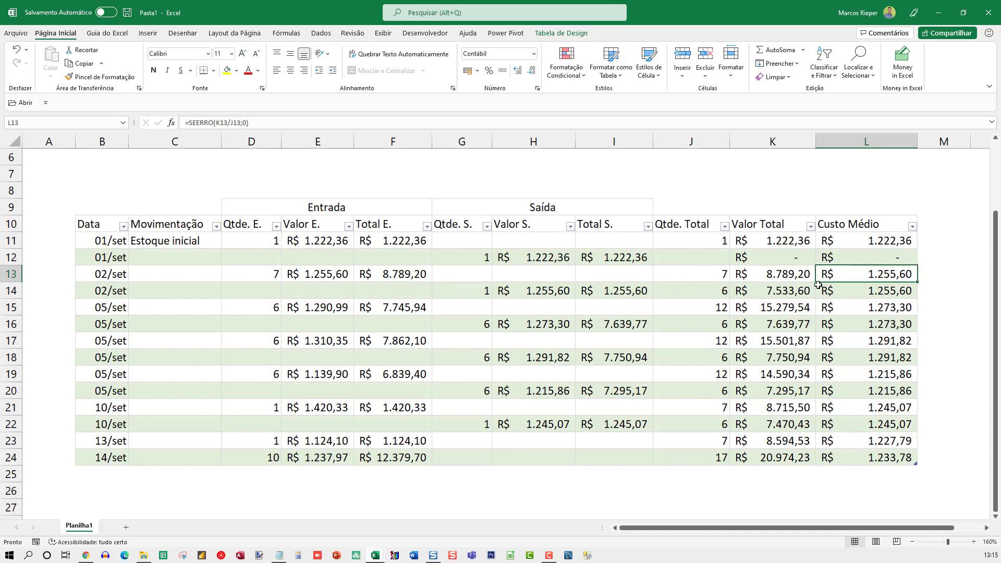
pyautogui.click(476, 290)
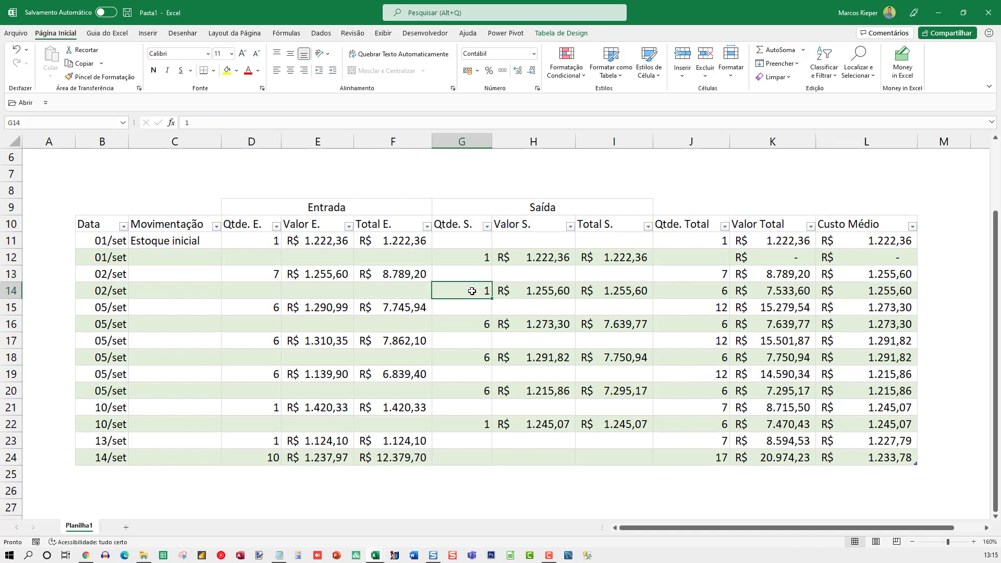
pyautogui.click(541, 288)
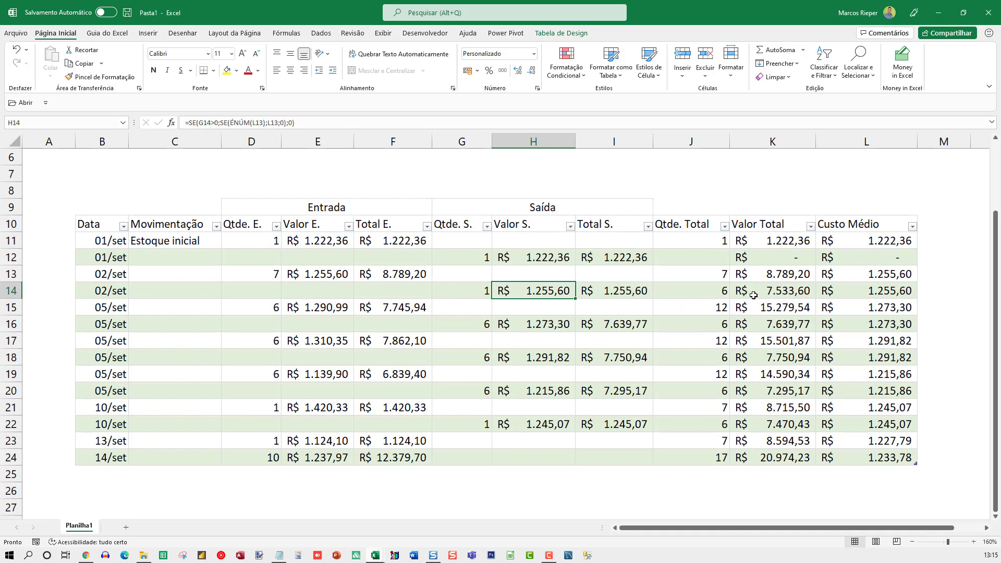
pyautogui.click(719, 291)
pyautogui.click(799, 291)
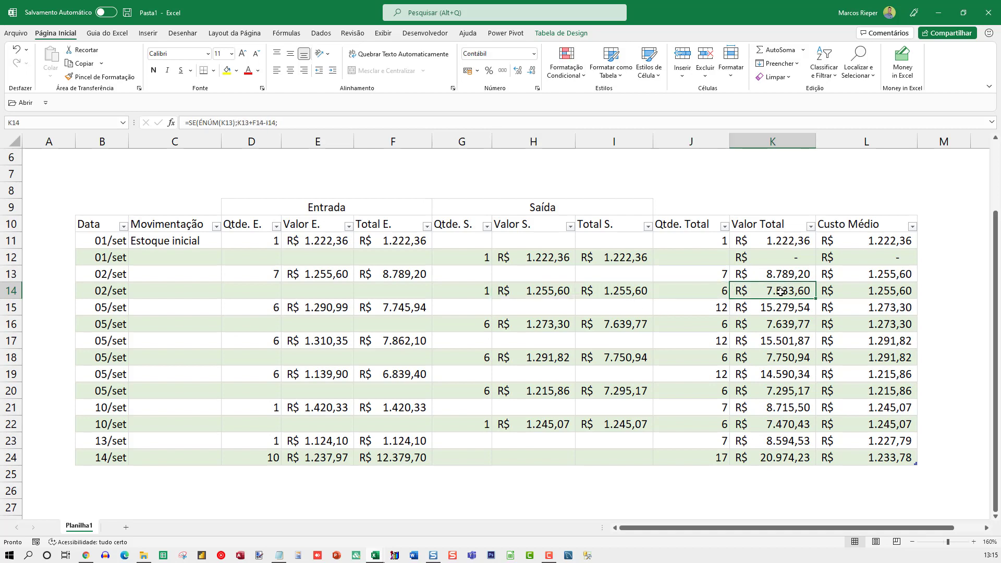
pyautogui.click(883, 293)
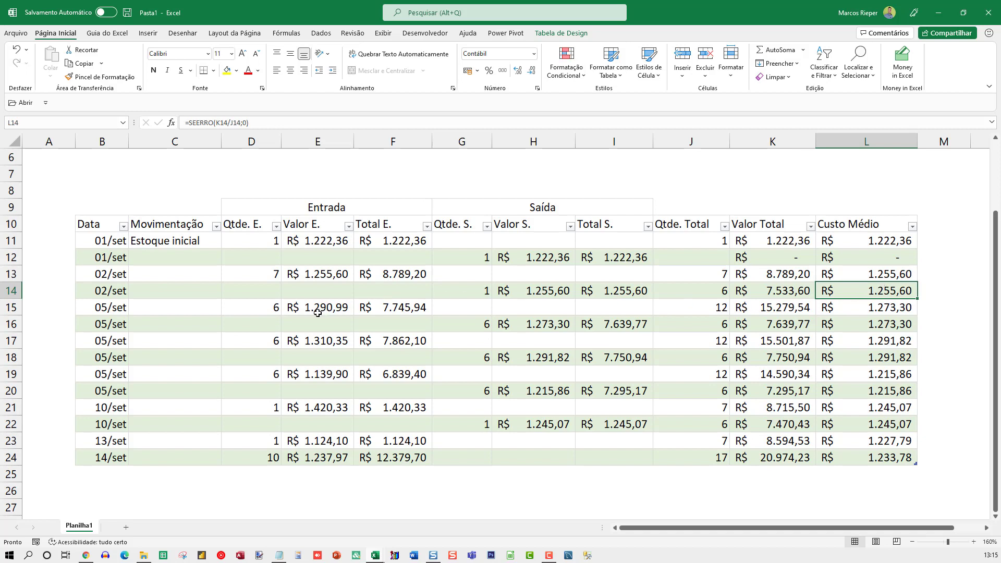
# Examine the entry and average cost in row 15, and the final quantity, total value and average cost in row 24
pyautogui.click(270, 308)
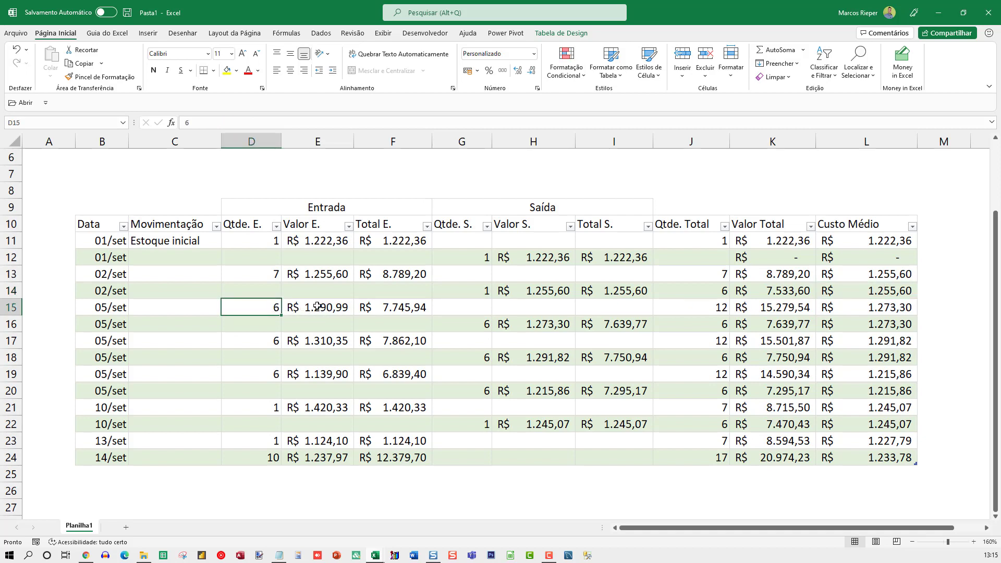
pyautogui.click(317, 306)
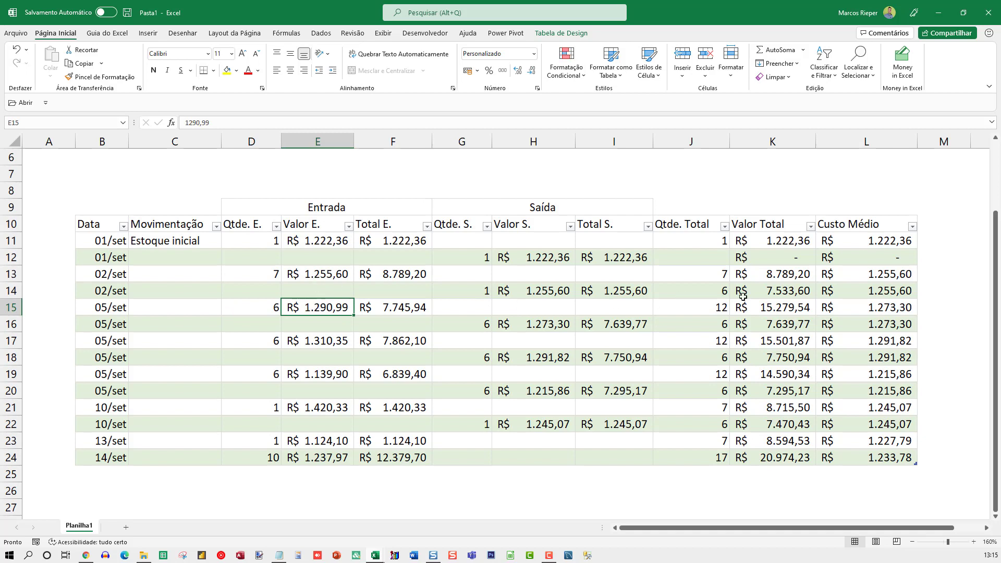
pyautogui.click(421, 309)
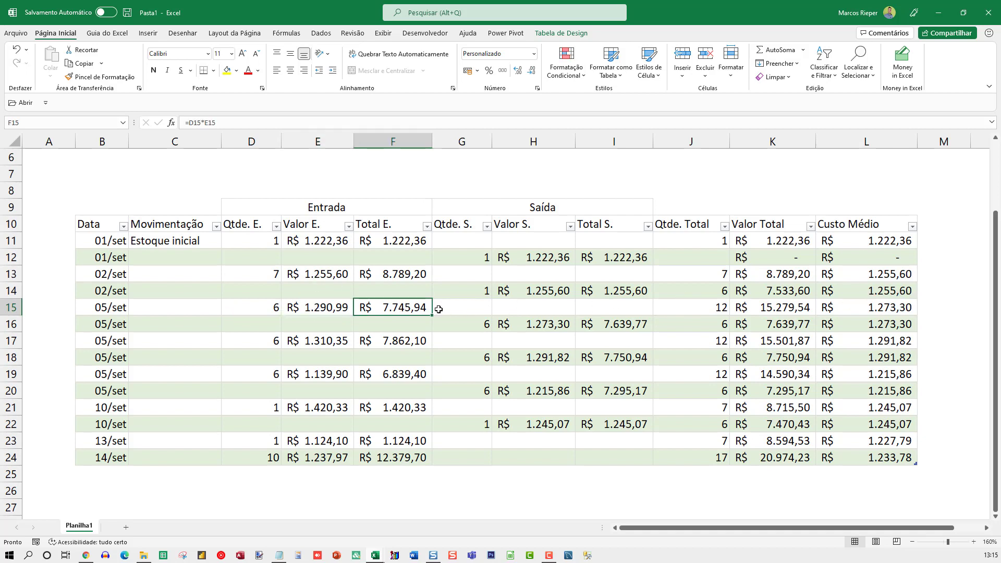
pyautogui.click(870, 307)
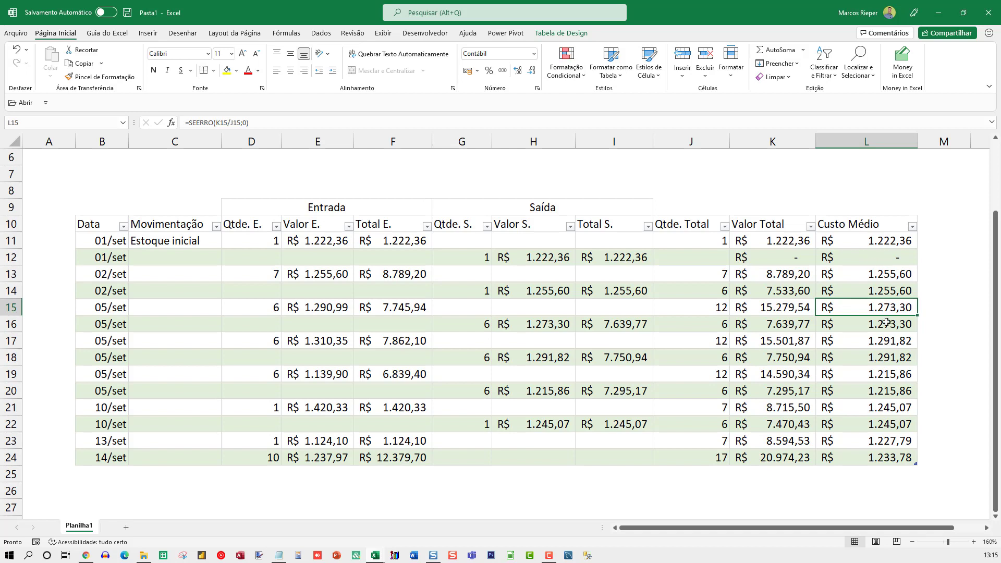
pyautogui.click(874, 459)
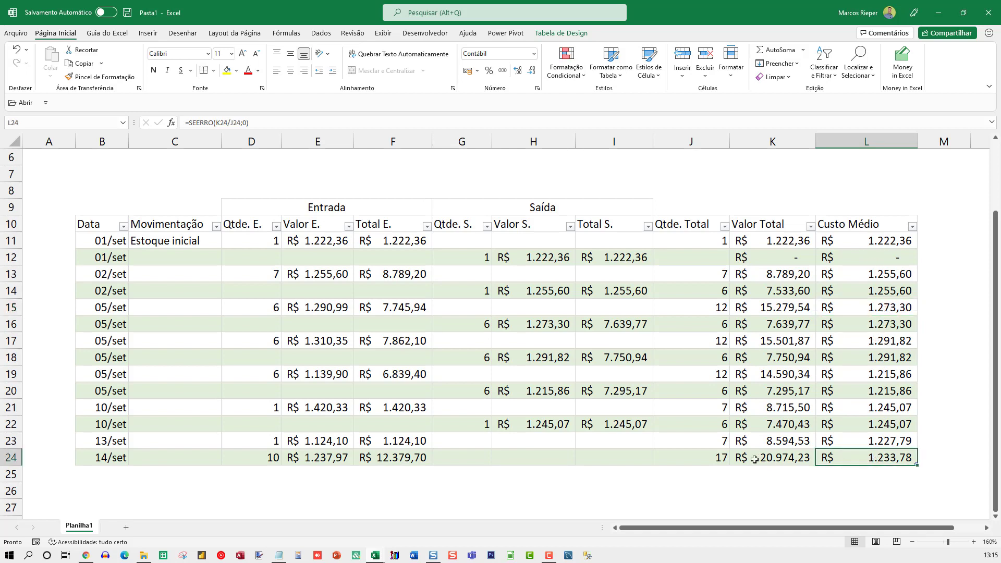
pyautogui.click(710, 459)
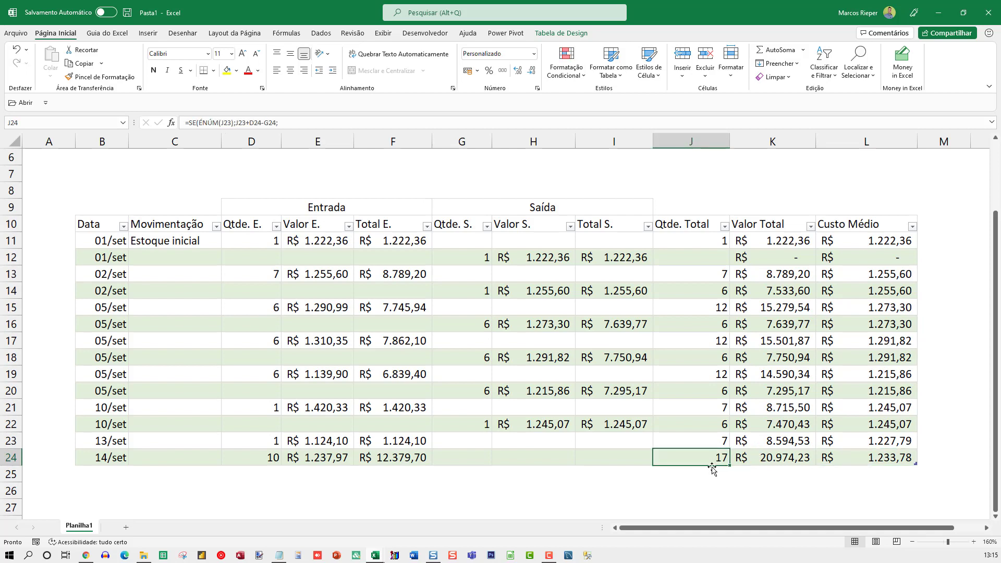
pyautogui.click(791, 457)
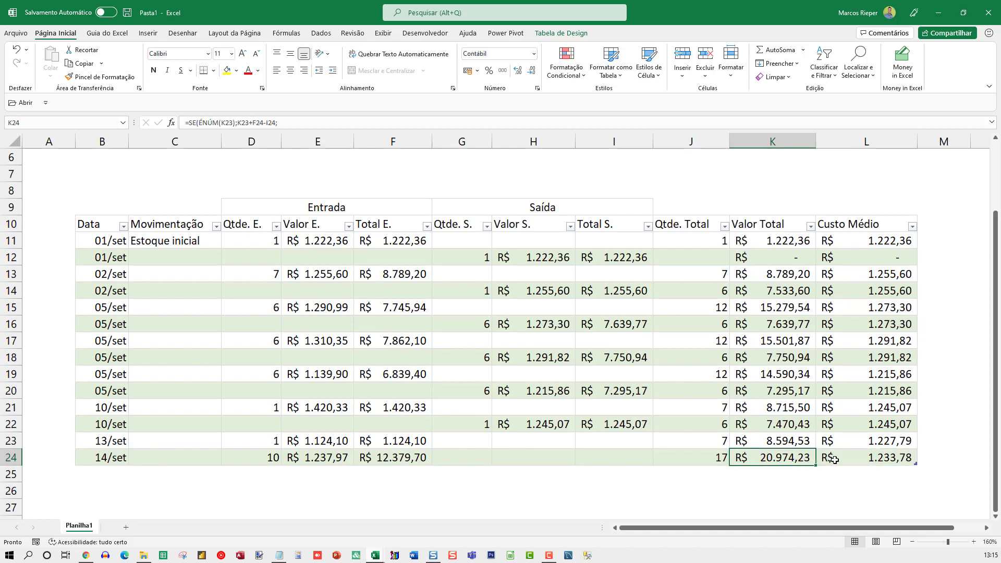
pyautogui.click(882, 459)
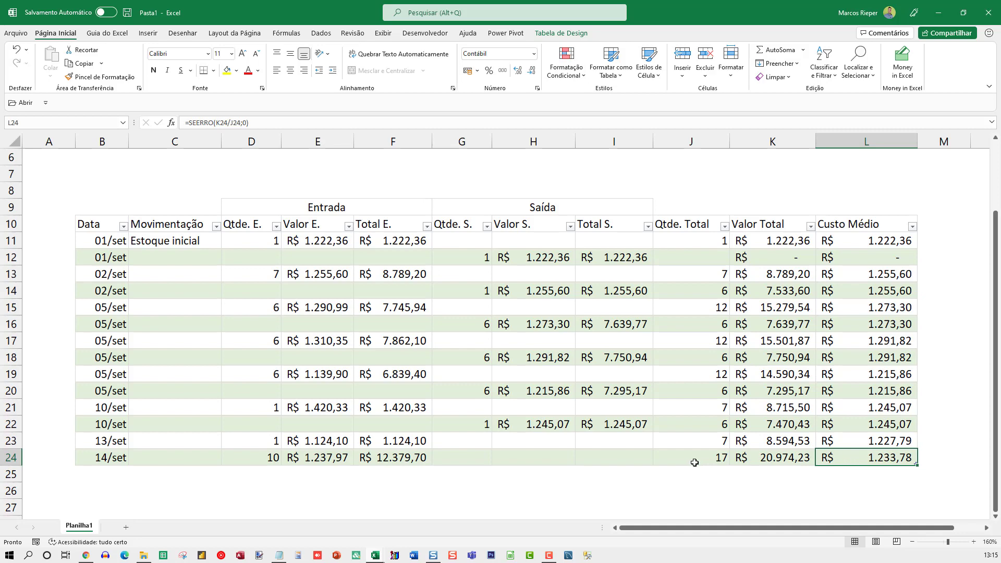
pyautogui.scroll(2, 792, 445)
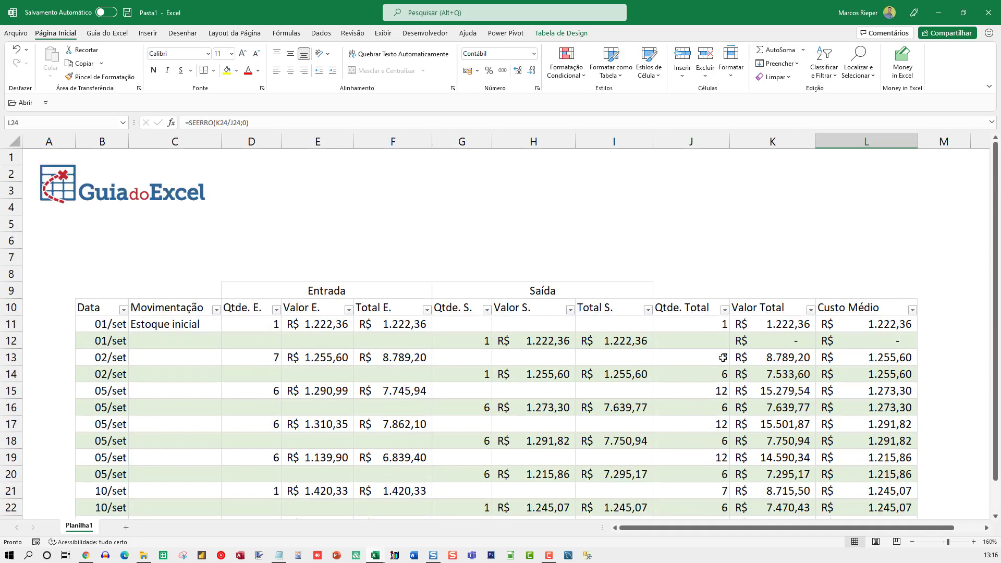
# Paste the copied QUANTIDADE card into the sheet and place it above the Entrada columns, beside the logo
pyautogui.keyDown('ctrl'); pyautogui.scroll(-2, 707, 314); pyautogui.keyUp('ctrl')
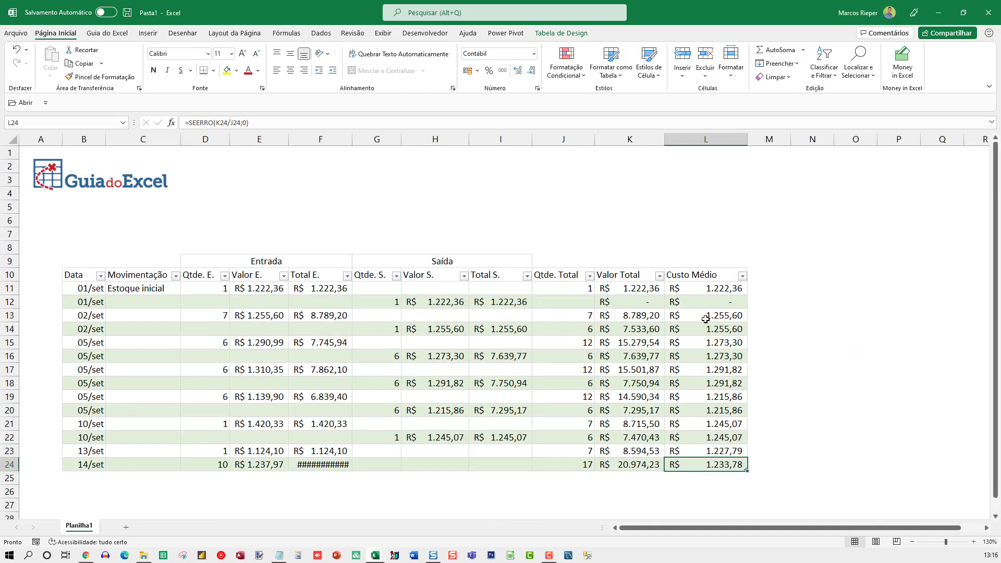
pyautogui.keyDown('ctrl'); pyautogui.scroll(-1, 704, 319); pyautogui.keyUp('ctrl')
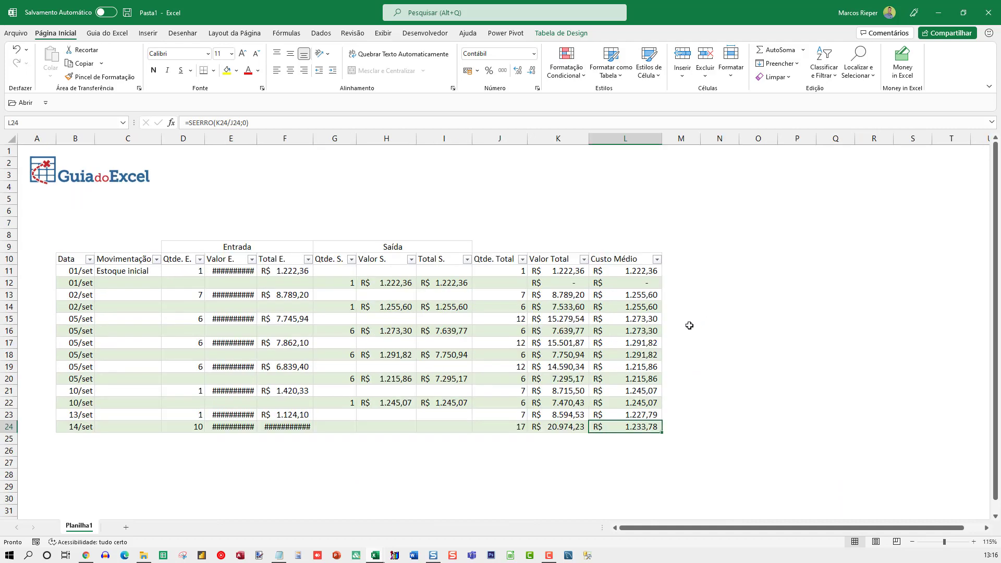
pyautogui.keyDown('ctrl'); pyautogui.scroll(2, 690, 323); pyautogui.keyUp('ctrl')
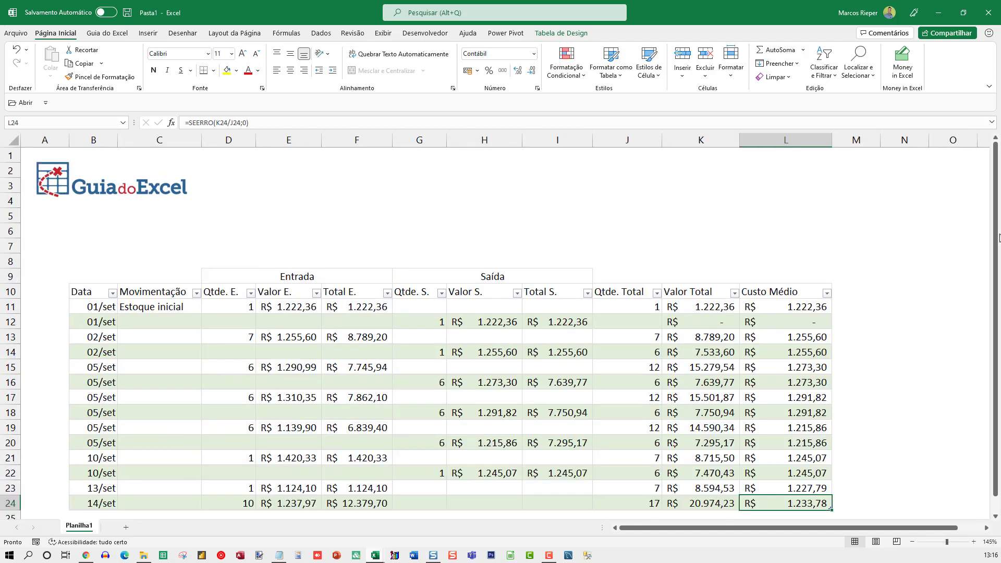
pyautogui.scroll(-1, 995, 238)
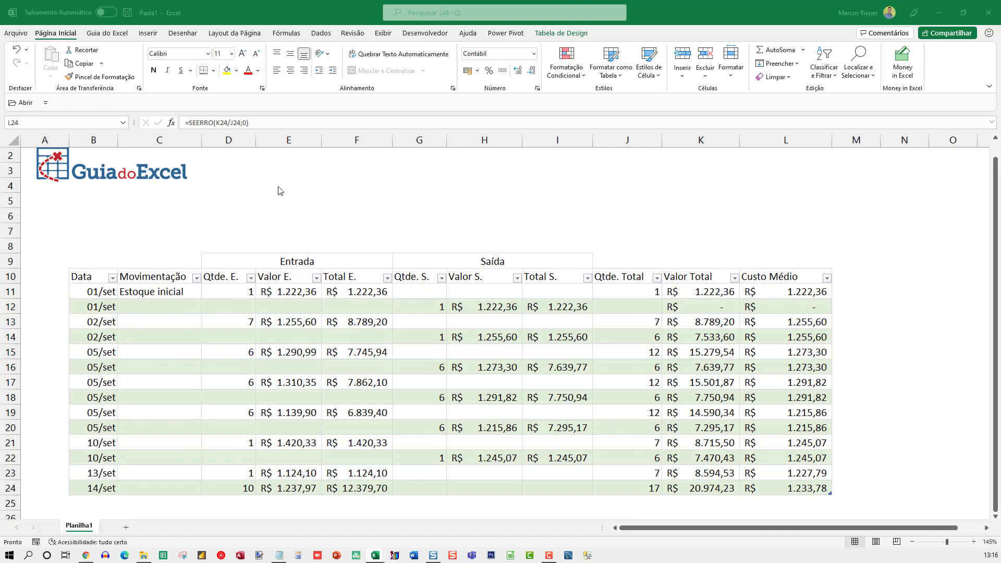
pyautogui.hotkey('alt', 'Tab')
pyautogui.hotkey('ctrl', 'v')
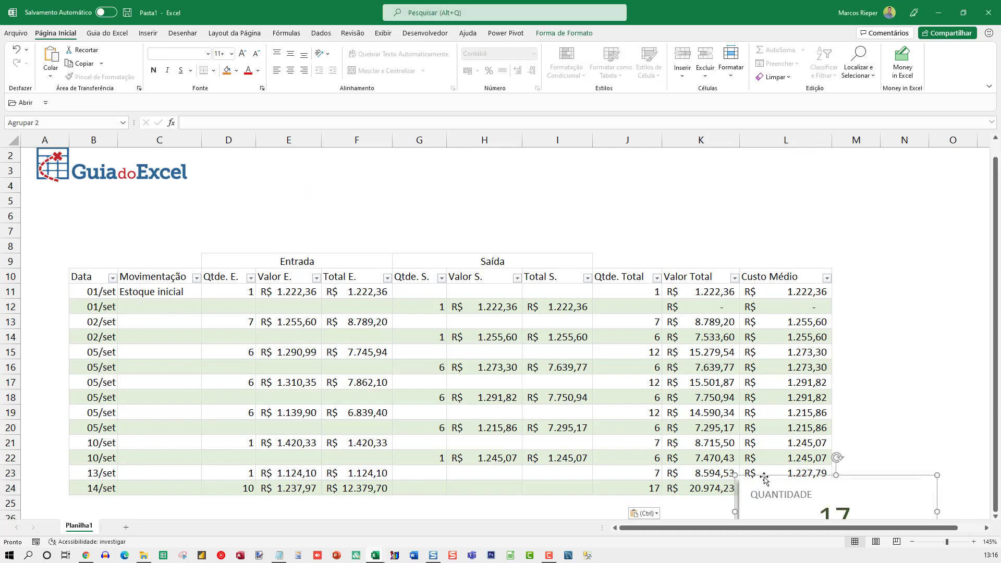
pyautogui.moveTo(767, 478); pyautogui.dragTo(225, 168)
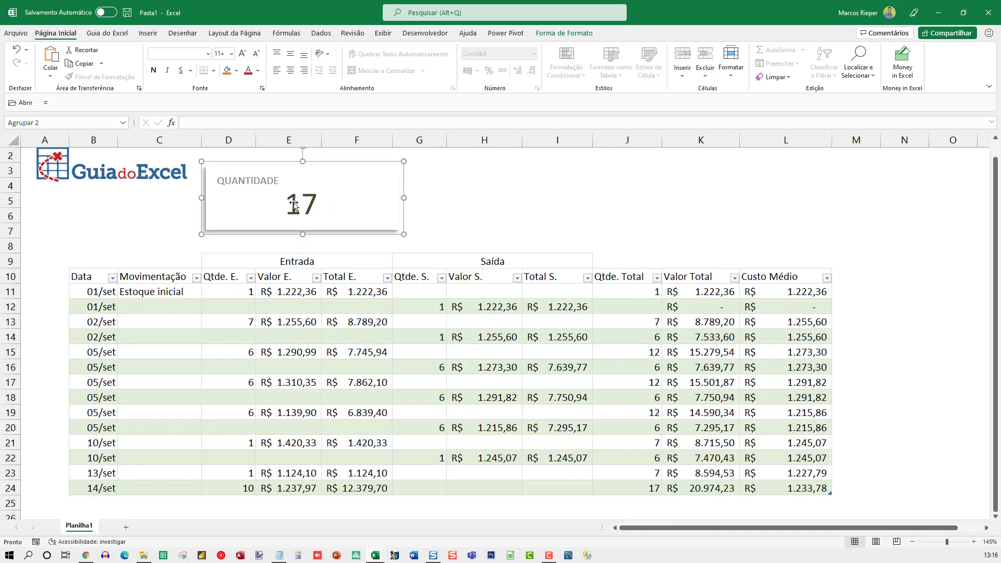
# Add two more copies of the QUANTIDADE card and line all three up in a row above the table
pyautogui.click(449, 202)
pyautogui.hotkey('ctrl', 'v')
pyautogui.moveTo(460, 192); pyautogui.dragTo(428, 166)
pyautogui.click(710, 203)
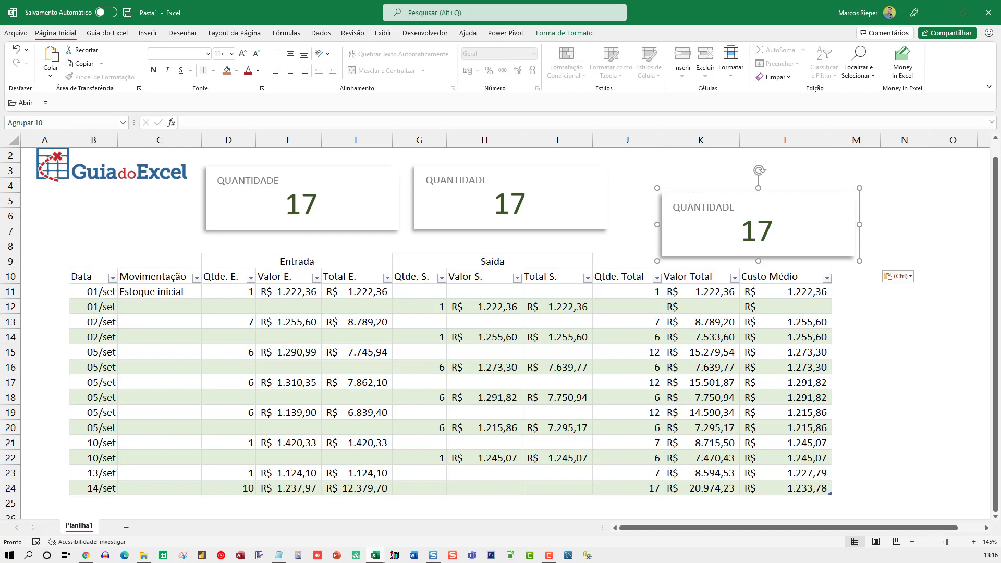
pyautogui.moveTo(687, 196); pyautogui.dragTo(662, 165)
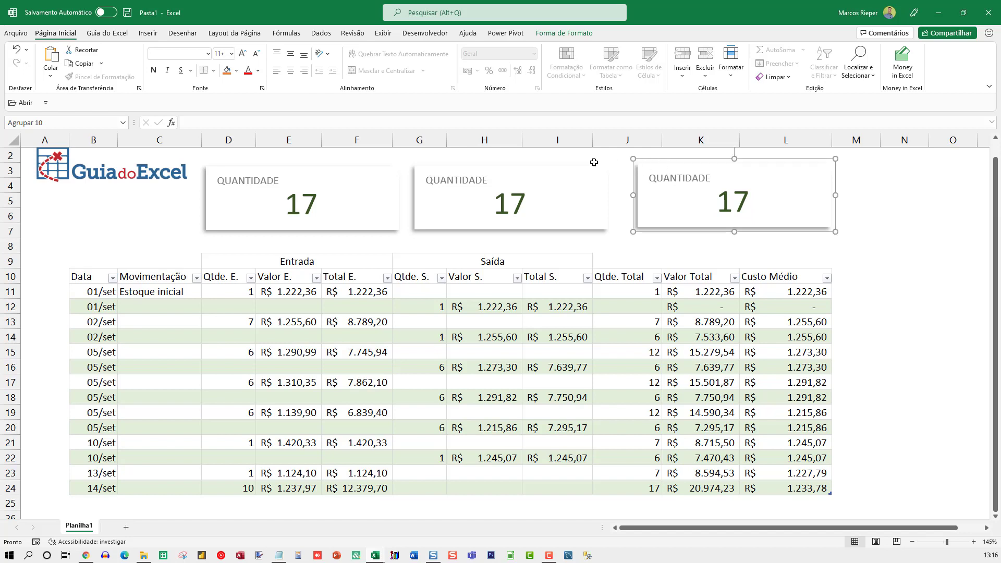
pyautogui.moveTo(571, 167); pyautogui.dragTo(584, 163)
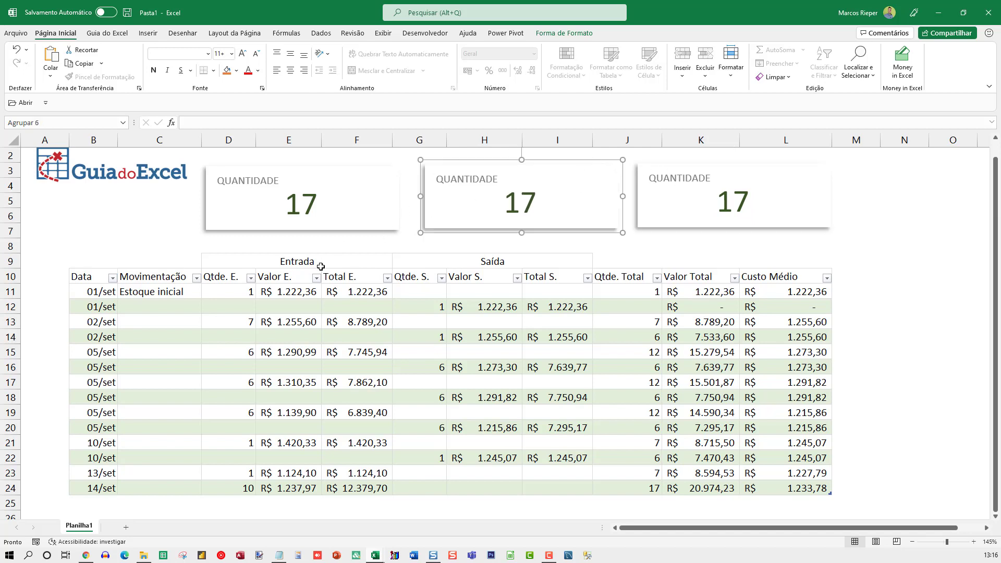
# Retitle the middle card VALOR TOTAL and the last card CUSTO MÉDIO
pyautogui.click(462, 178)
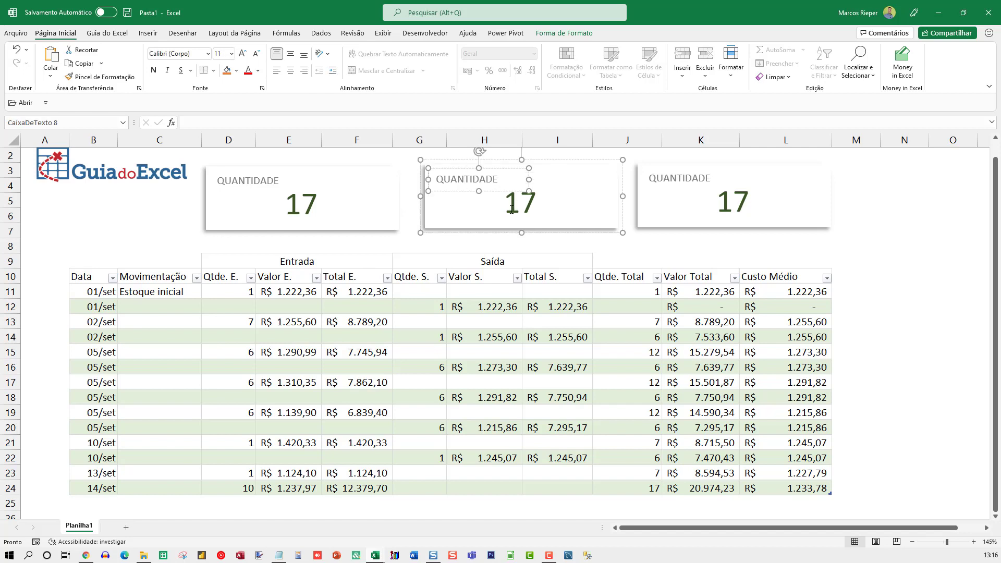
pyautogui.hotkey('ctrl', 'a')
pyautogui.write('VALOR TOTAL')
pyautogui.doubleClick(676, 181)
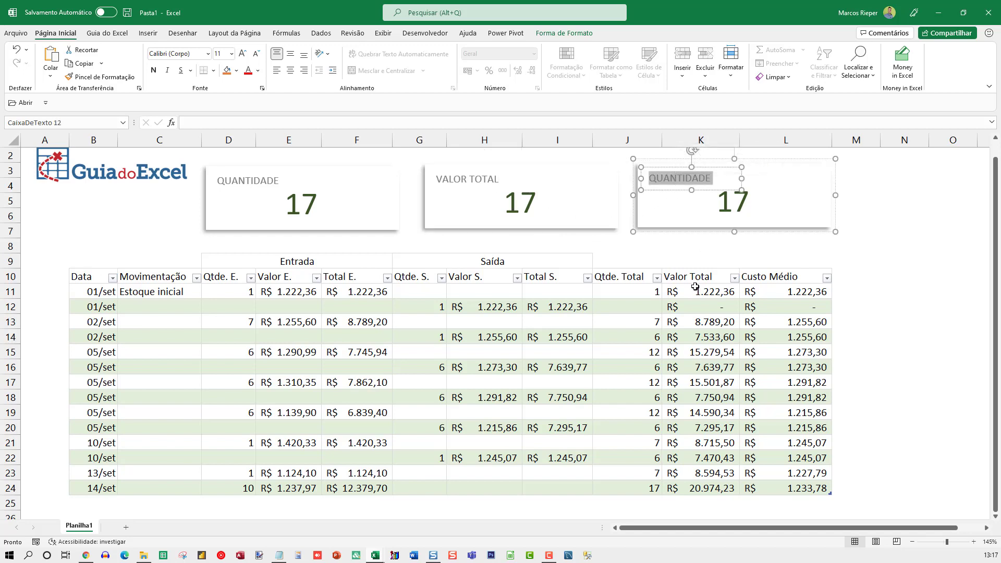
pyautogui.write('CUSTO MÉDIO')
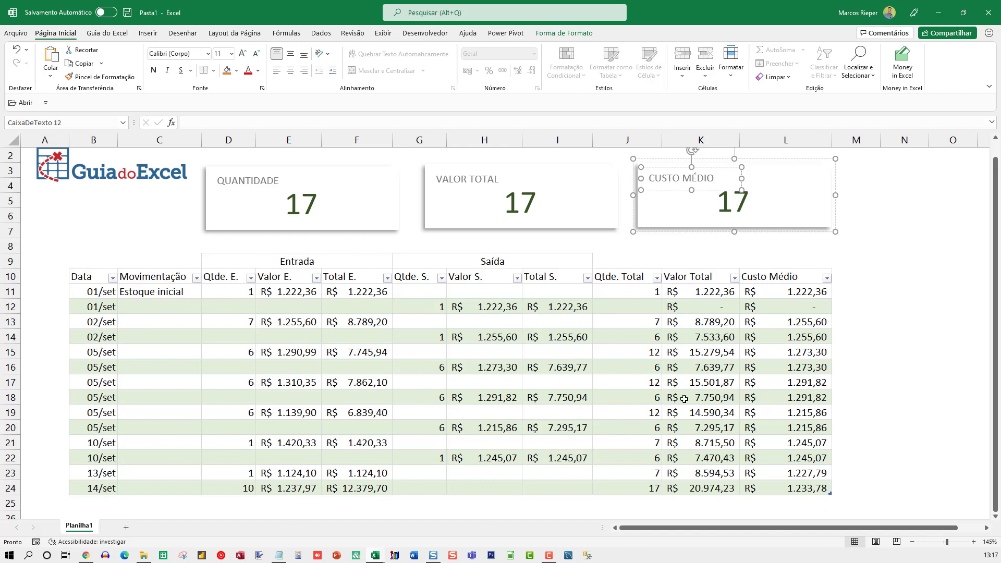
pyautogui.click(713, 433)
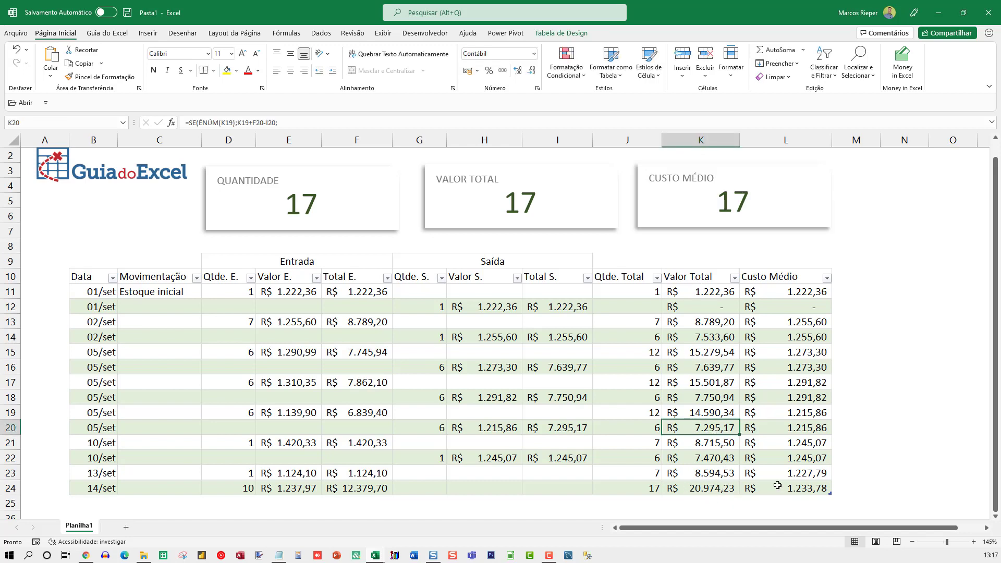
pyautogui.click(893, 292)
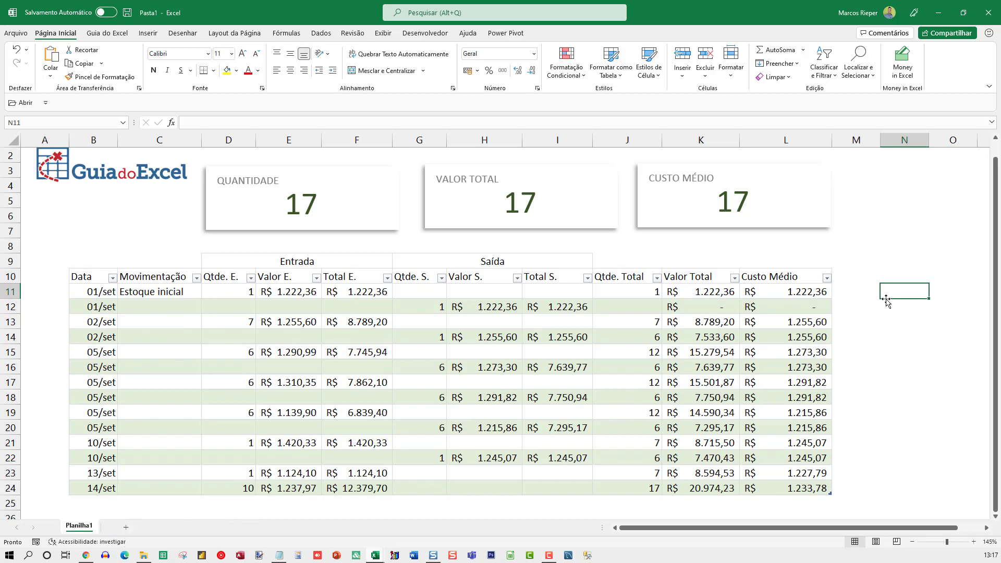
pyautogui.press('Right')
pyautogui.hscroll(3, 886, 301)
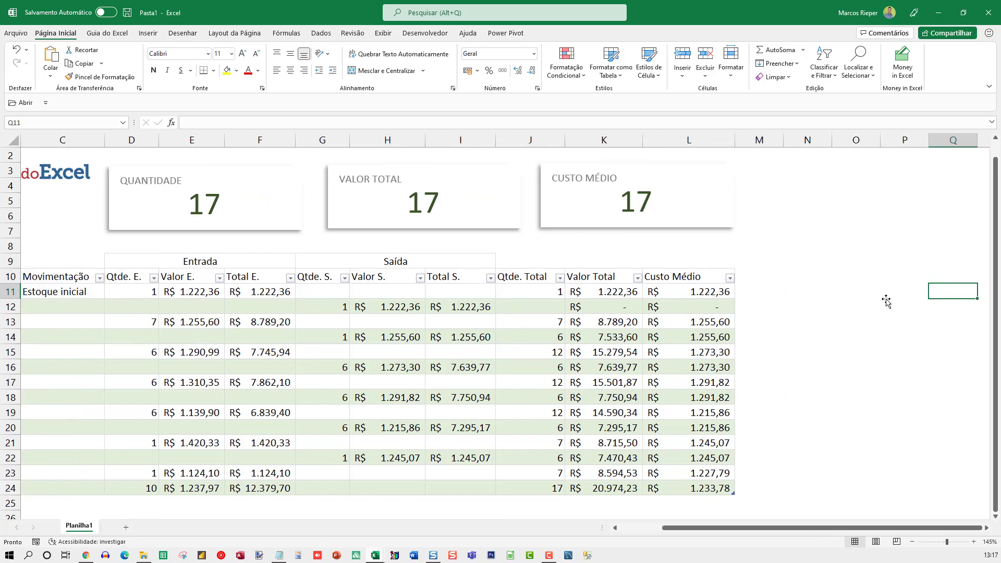
pyautogui.press('Left')
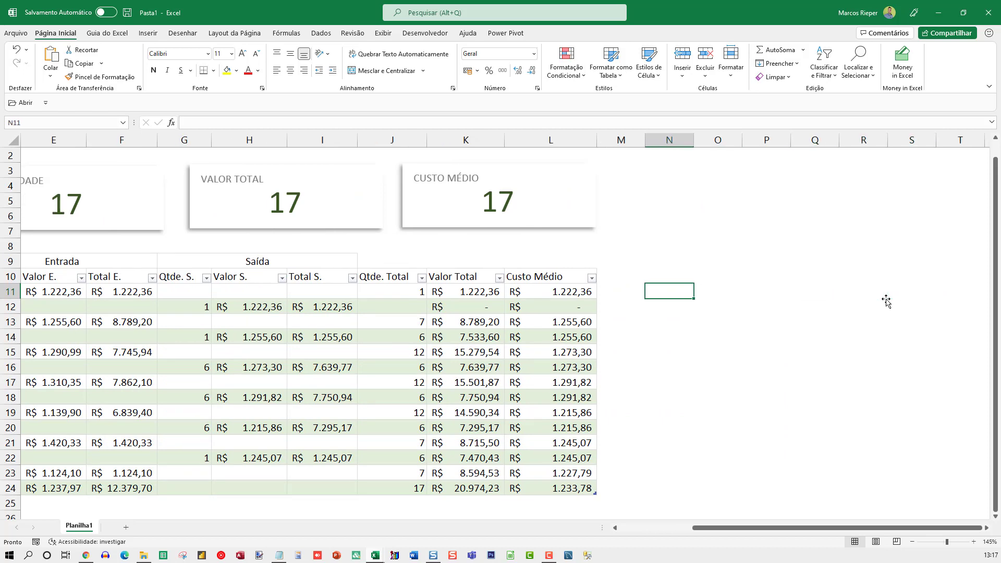
pyautogui.press('Right')
pyautogui.press('Right')
pyautogui.press('Right')
pyautogui.press('Right')
pyautogui.press('Right')
pyautogui.press('Right')
pyautogui.press('Right')
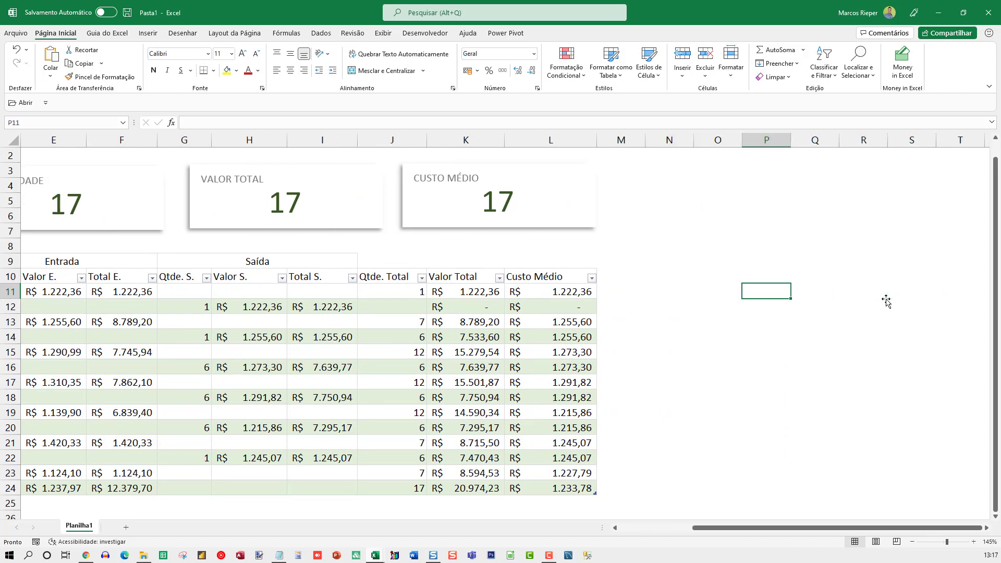
pyautogui.press('Left')
pyautogui.press('Left')
pyautogui.press('Left')
pyautogui.press('Left')
pyautogui.press('Left')
pyautogui.press('Left')
pyautogui.press('Left')
pyautogui.press('Left')
# Enter =DESLOC(Tabela1[@[Qtde. Total]];CONT.VALORES(Tabela1[Qtde. Total])-1;0) in N11 to return the last Qtde. Total value
pyautogui.press('Right')
pyautogui.write('=DES')
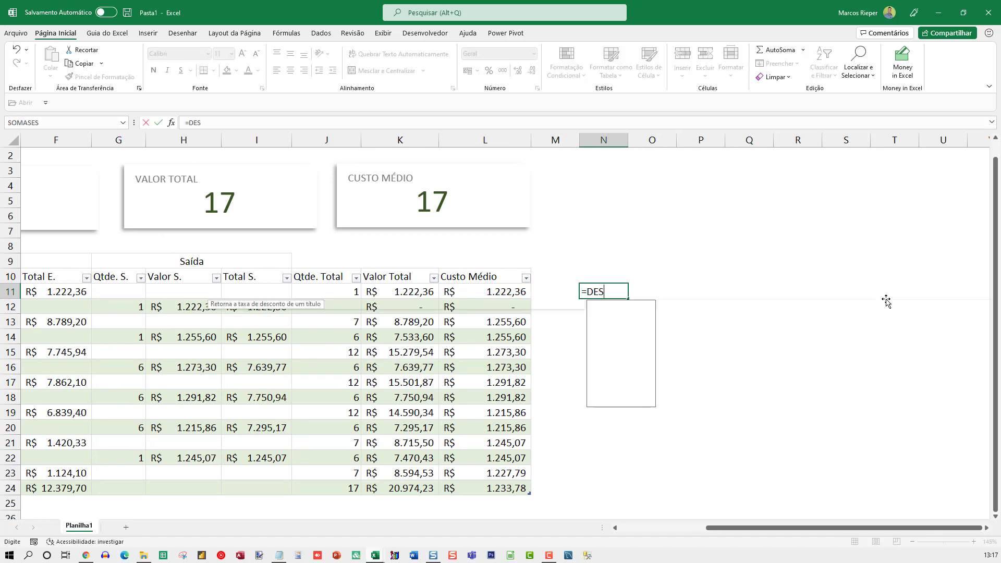
pyautogui.write('LOC(')
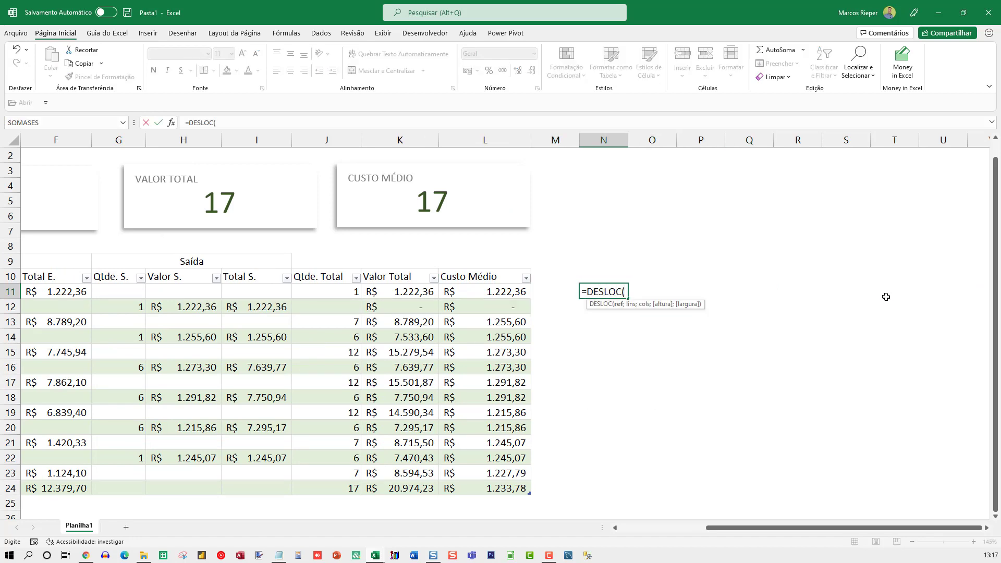
pyautogui.click(343, 294)
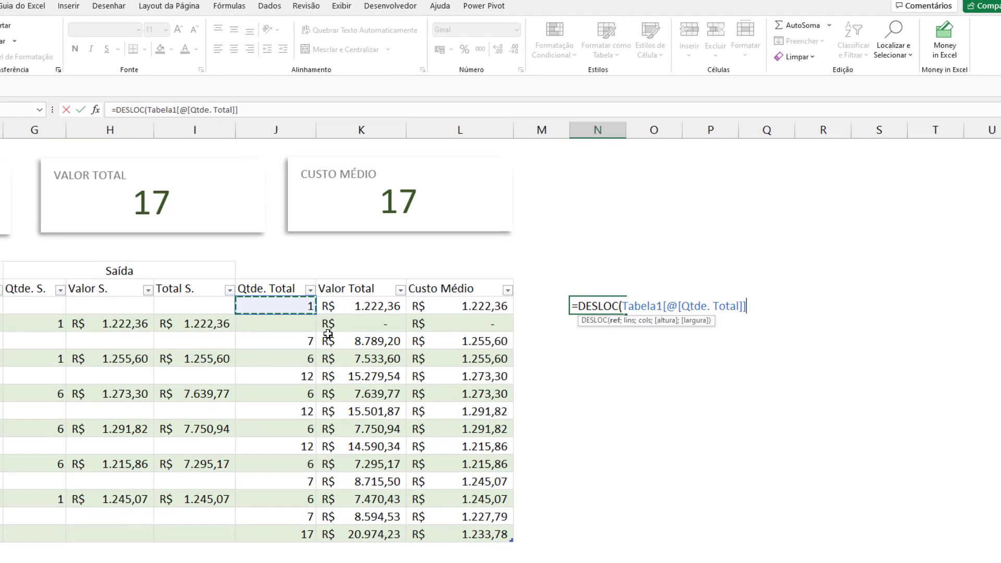
pyautogui.write(';')
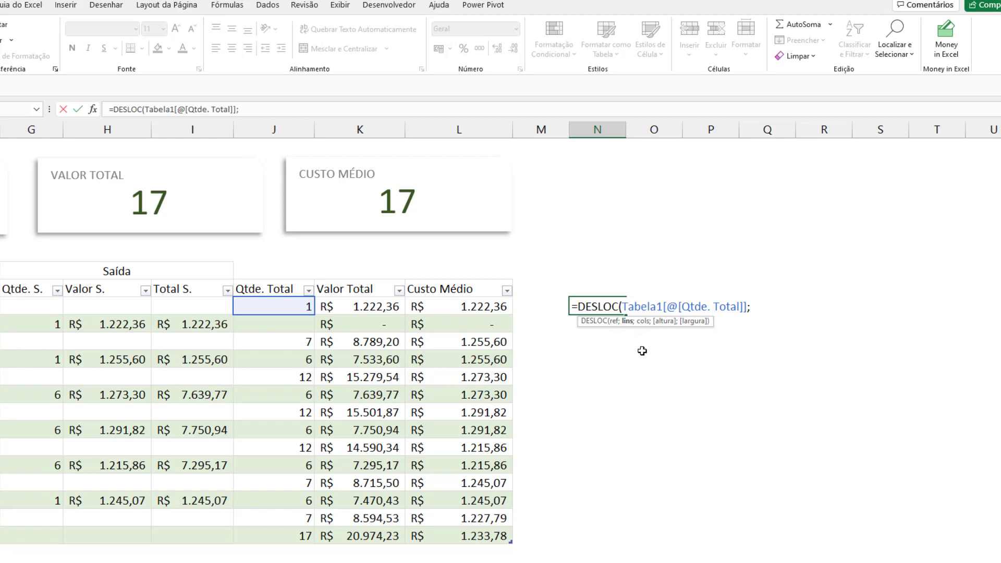
pyautogui.write('CONT')
pyautogui.press('BackSpace')
pyautogui.press('BackSpace')
pyautogui.press('BackSpace')
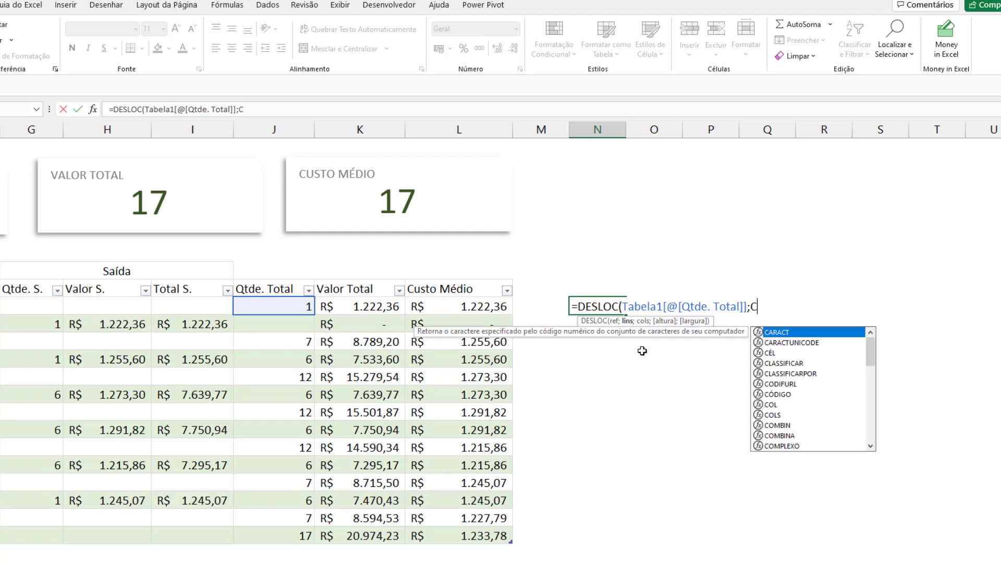
pyautogui.write('ONT.VALORES(')
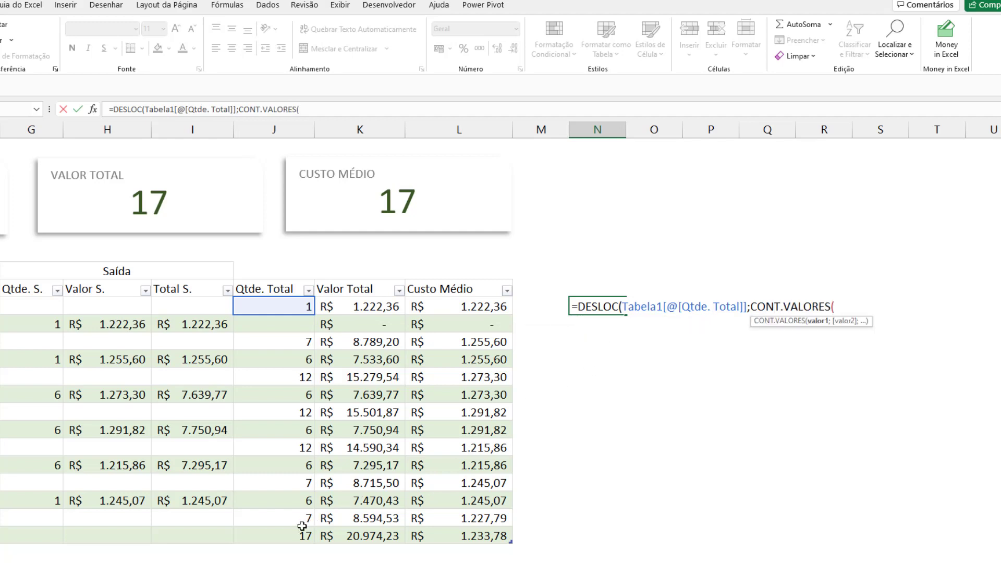
pyautogui.moveTo(292, 531); pyautogui.dragTo(280, 306)
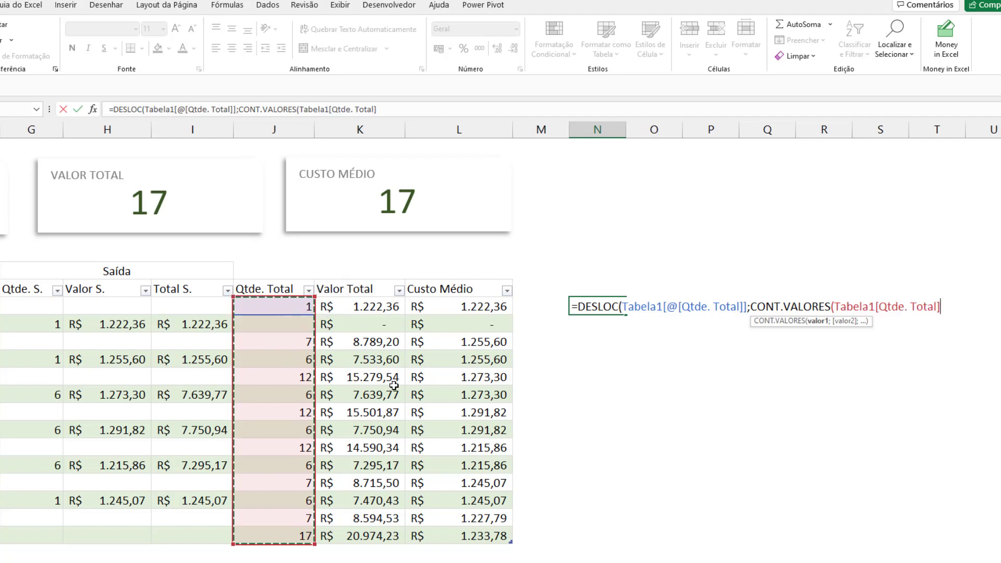
pyautogui.write(')-1;0')
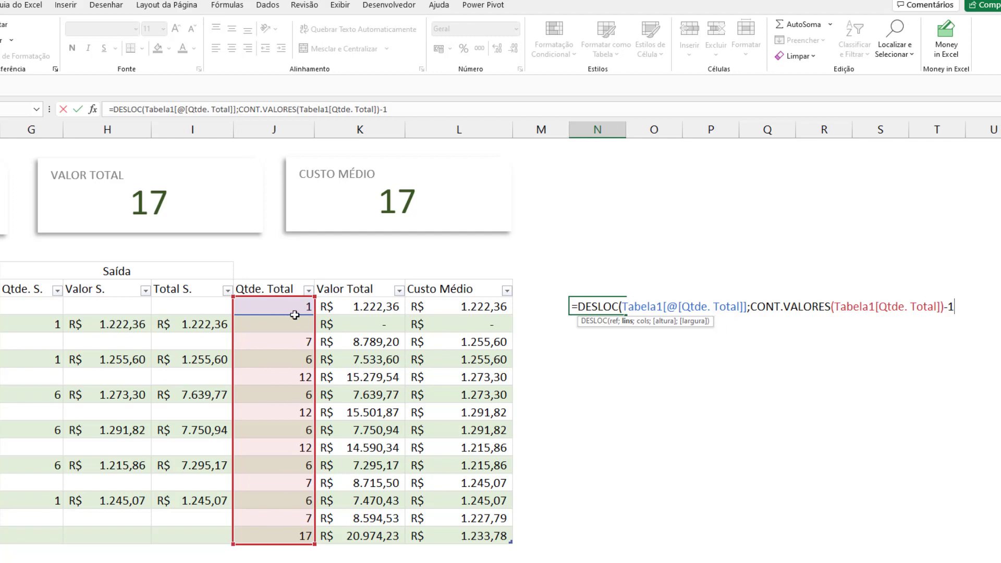
pyautogui.write(';0)')
pyautogui.press('Return')
pyautogui.press('Up')
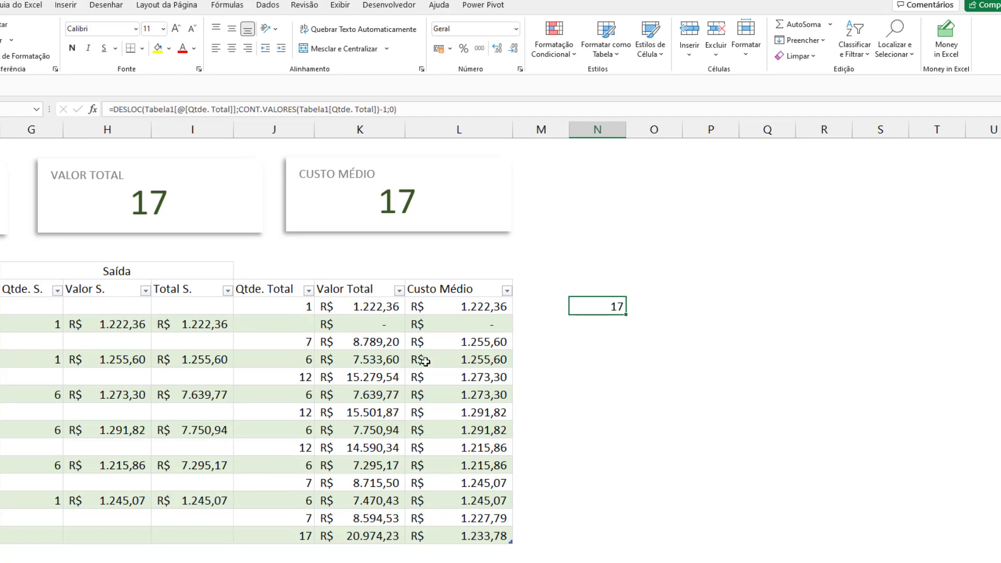
# Copy the formula text from N11 into N12 without altering its references
pyautogui.press('F2')
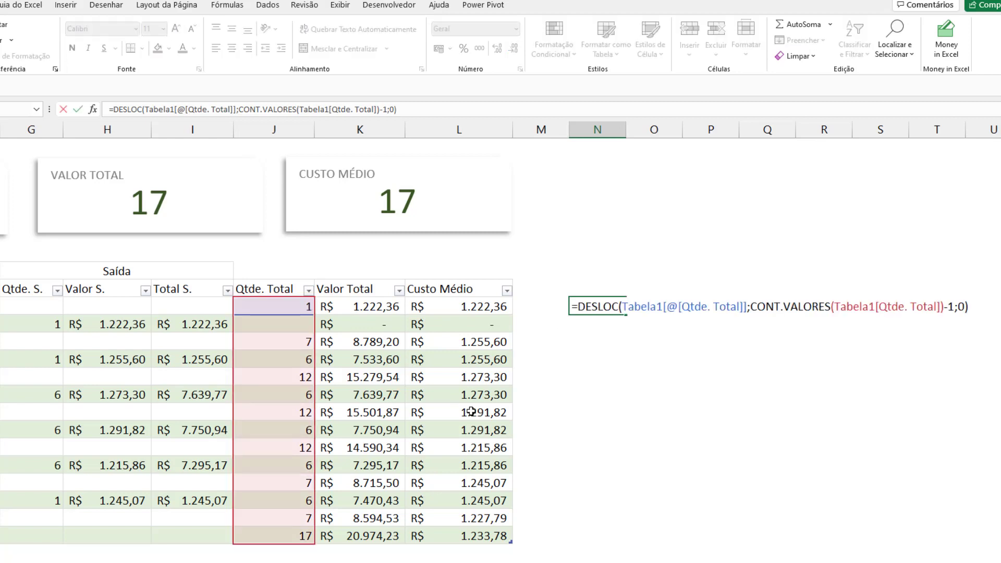
pyautogui.hotkey('shift', 'Home')
pyautogui.hotkey('ctrl', 'c')
pyautogui.press('Return')
pyautogui.press('F2')
pyautogui.hotkey('ctrl', 'v')
pyautogui.press('Return')
# Change the N12 formula to =DESLOC($K$11;CONT.VALORES(Tabela1[Valor Total])-1;0) so it uses the Valor Total column
pyautogui.press('Up')
pyautogui.press('F2')
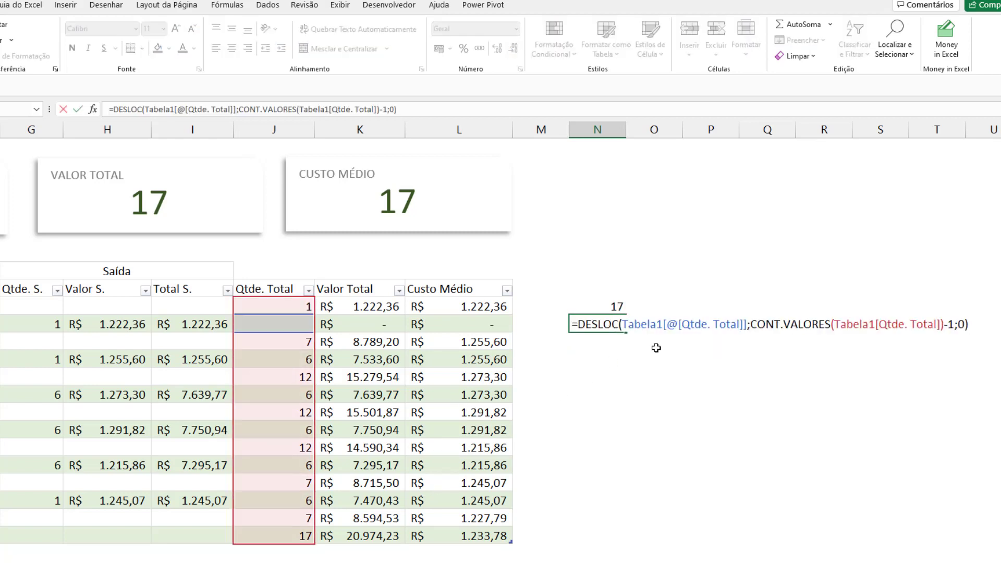
pyautogui.moveTo(621, 323); pyautogui.dragTo(751, 326)
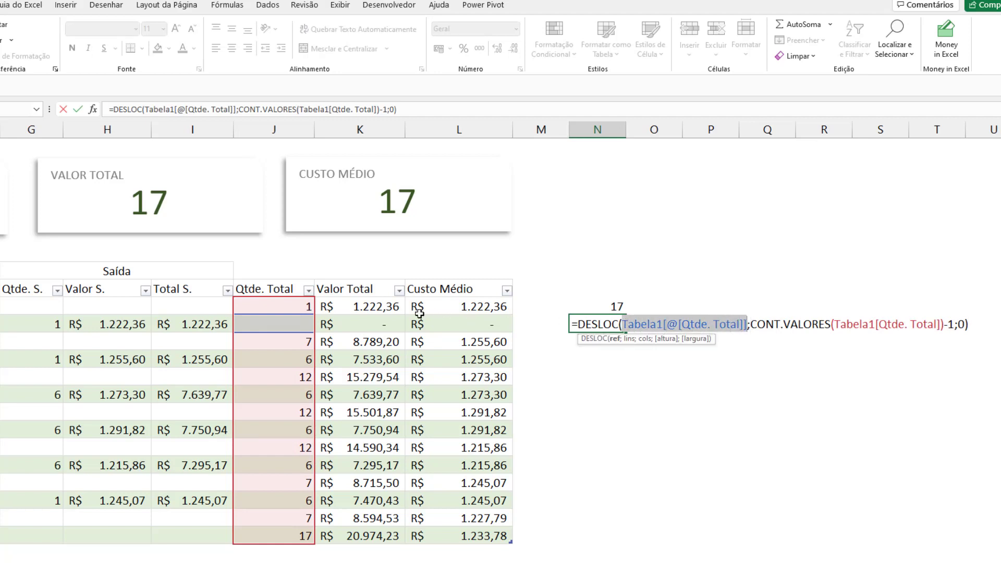
pyautogui.click(365, 306)
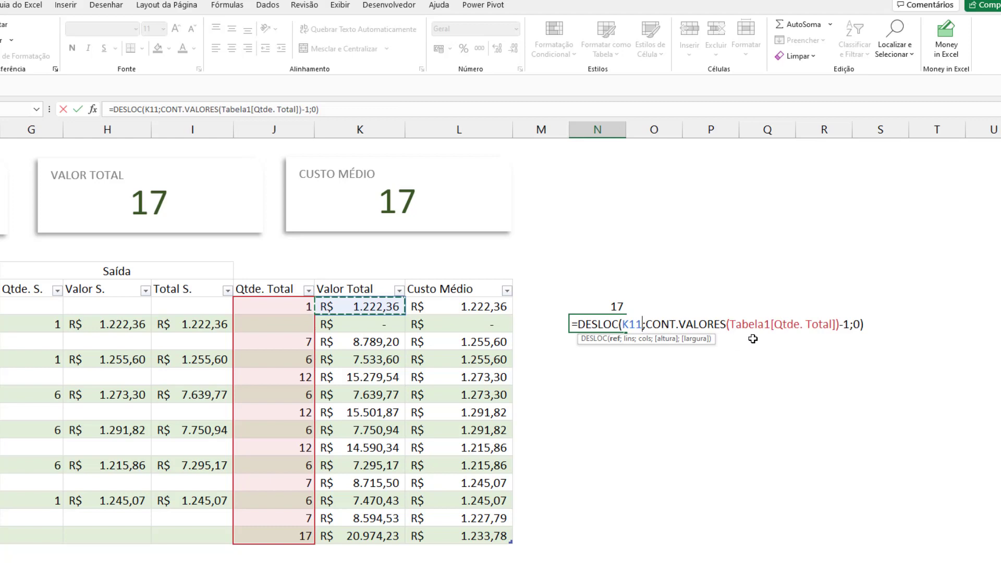
pyautogui.moveTo(732, 323); pyautogui.dragTo(840, 323)
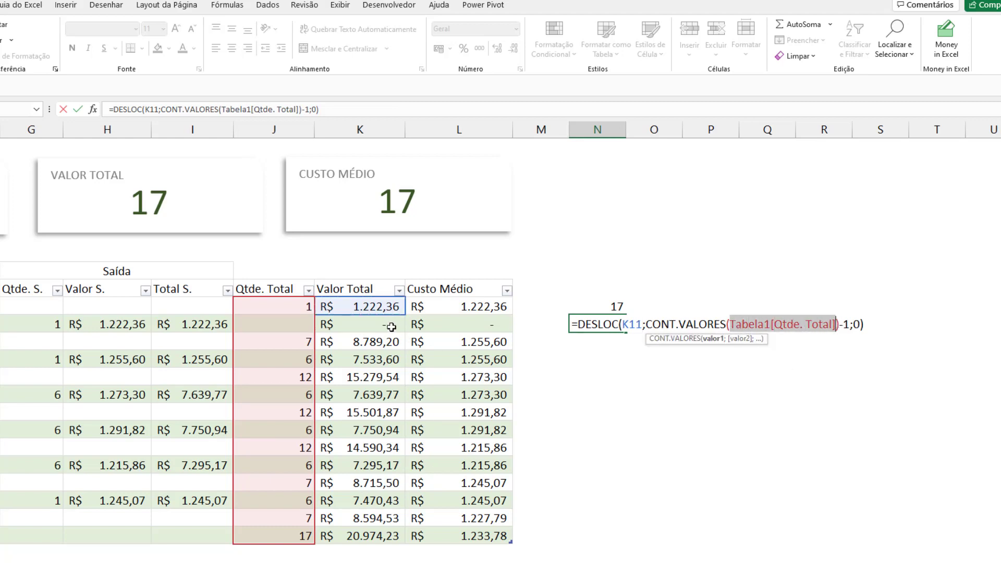
pyautogui.moveTo(365, 304)
pyautogui.mouseDown()
pyautogui.moveTo(373, 535)
pyautogui.moveTo(372, 518)
pyautogui.moveTo(414, 502)
pyautogui.moveTo(384, 330)
pyautogui.moveTo(364, 308)
pyautogui.mouseUp()
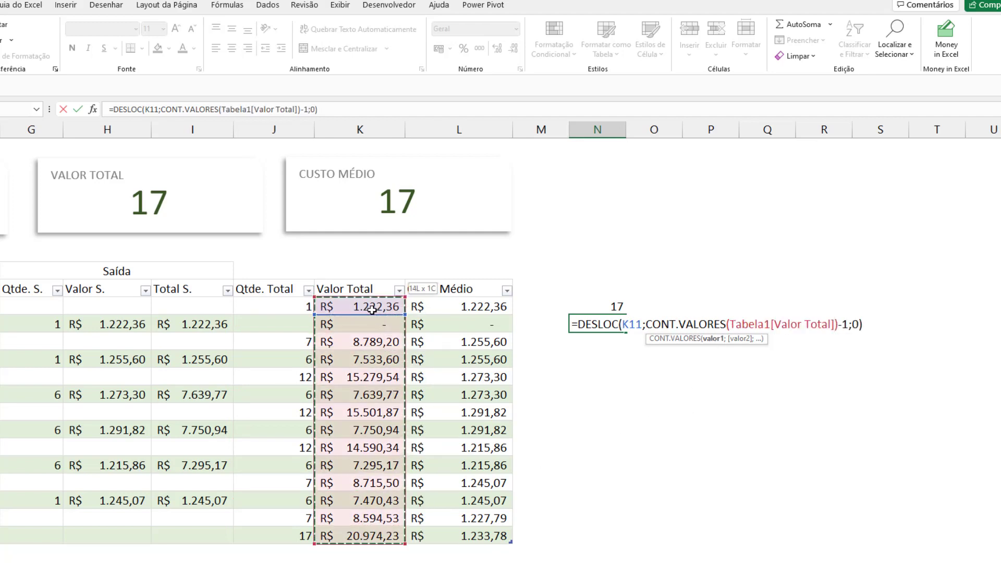
pyautogui.click(637, 326)
pyautogui.press('F4')
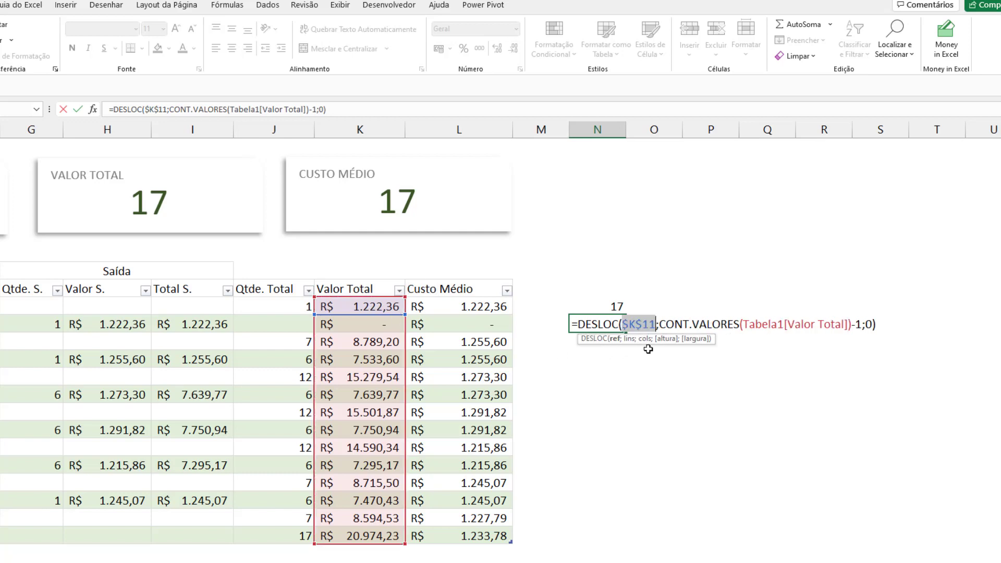
pyautogui.press('Return')
# Change the starting reference in the N11 DESLOC formula to the absolute cell $J$11
pyautogui.press('Up')
pyautogui.press('Up')
pyautogui.press('F2')
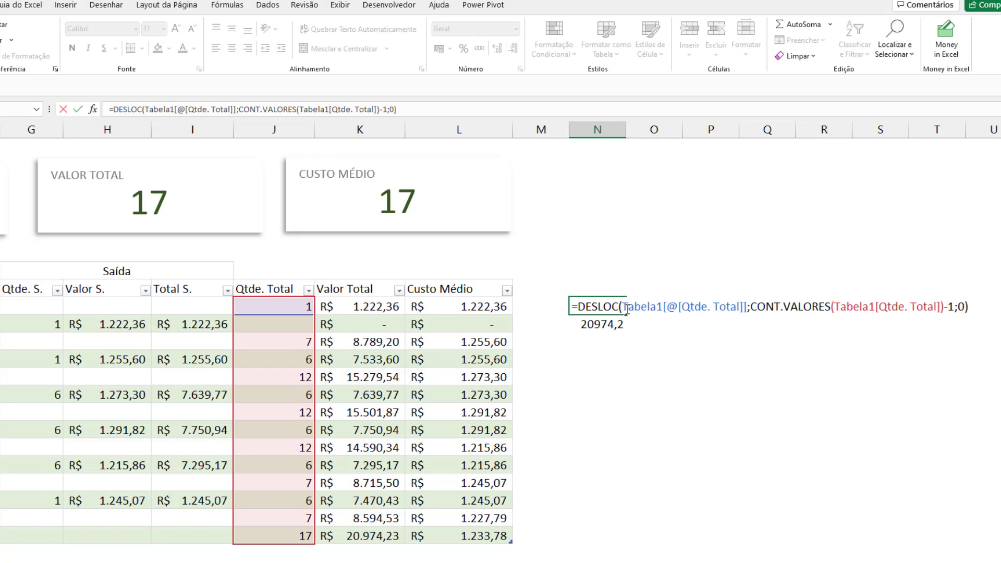
pyautogui.moveTo(626, 307); pyautogui.dragTo(738, 308)
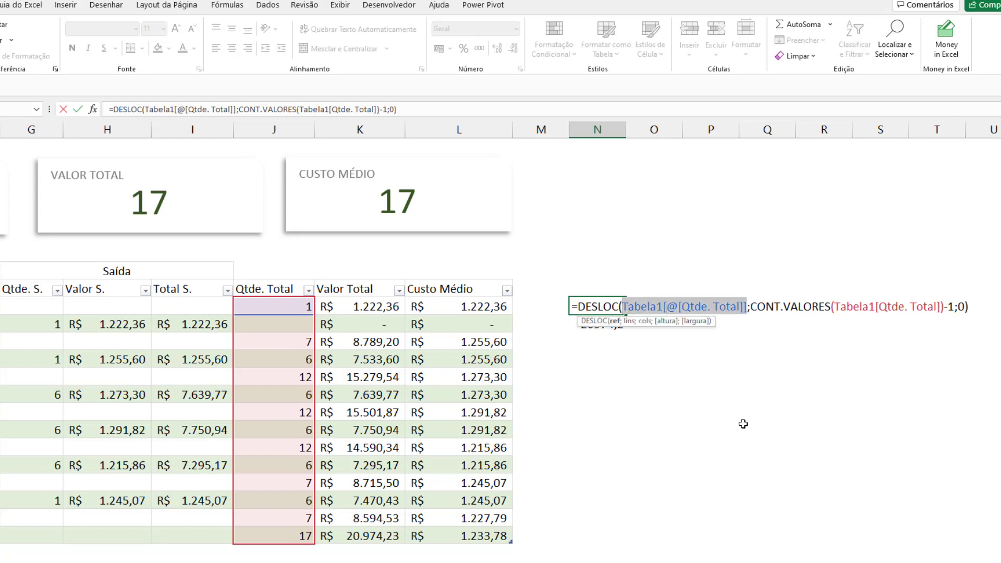
pyautogui.write('K$')
pyautogui.write('11')
pyautogui.press('F4')
pyautogui.press('Return')
pyautogui.press('Up')
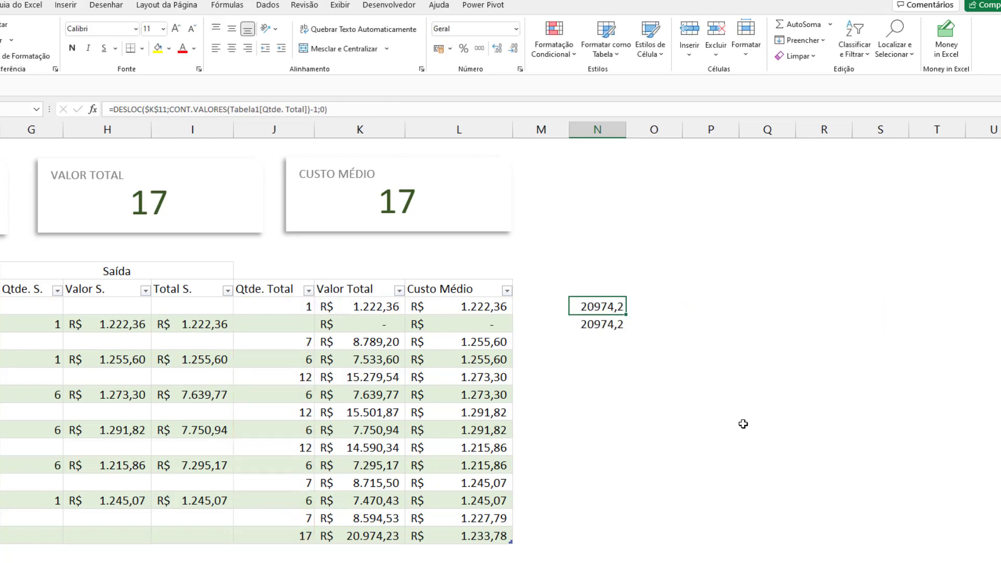
pyautogui.press('F2')
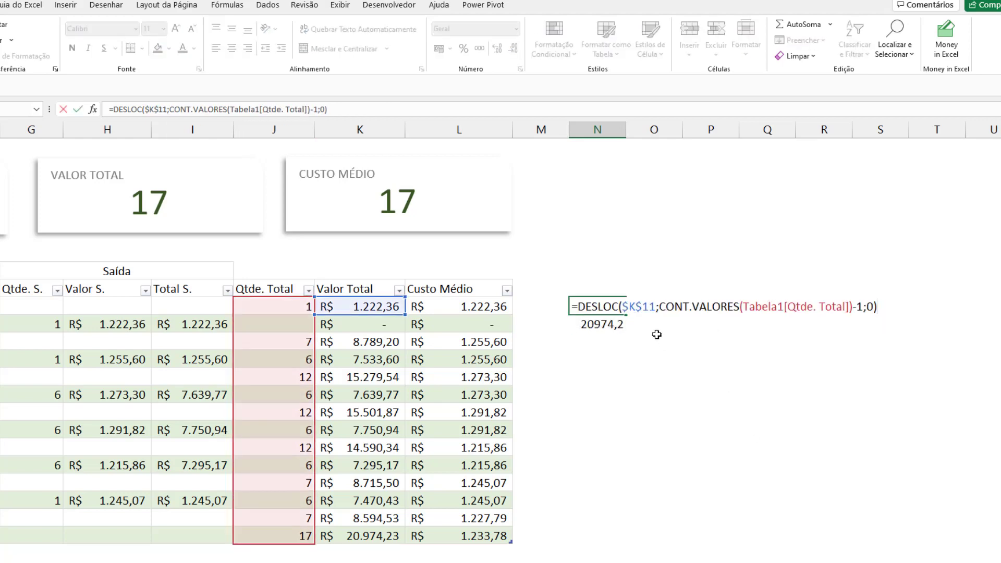
pyautogui.click(632, 308)
pyautogui.write('J')
pyautogui.press('Return')
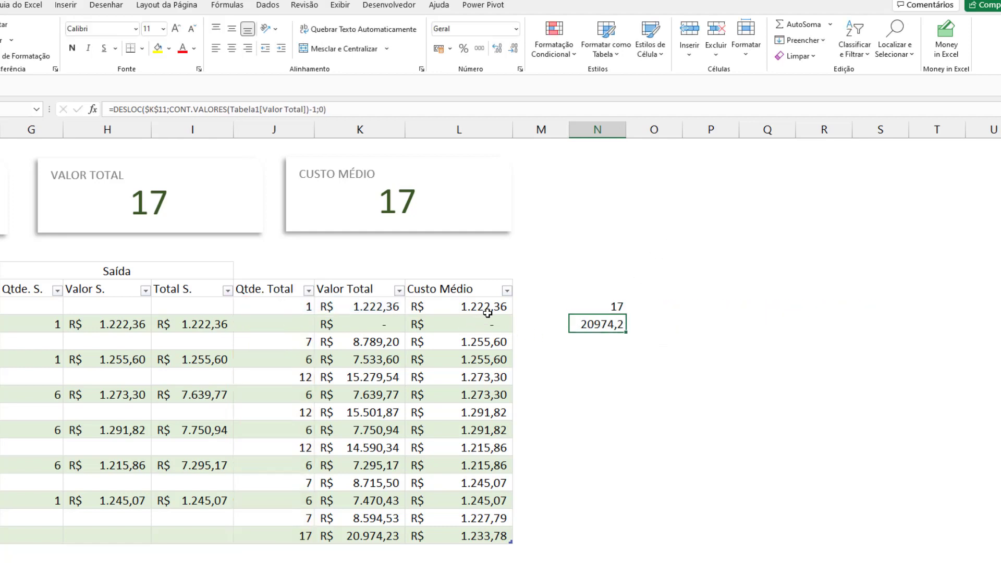
# Copy the formula text from N12 into N13 without altering its references
pyautogui.press('F2')
pyautogui.hotkey('shift', 'Home')
pyautogui.hotkey('ctrl', 'c')
pyautogui.press('Escape')
pyautogui.press('Down')
pyautogui.press('F2')
pyautogui.hotkey('ctrl', 'v')
pyautogui.hotkey('ctrl', 'Return')
# Change the N13 formula to =DESLOC($L$11;CONT.VALORES(Tabela1[Custo Médio])-1;0) so it uses the Custo Médio column
pyautogui.press('F2')
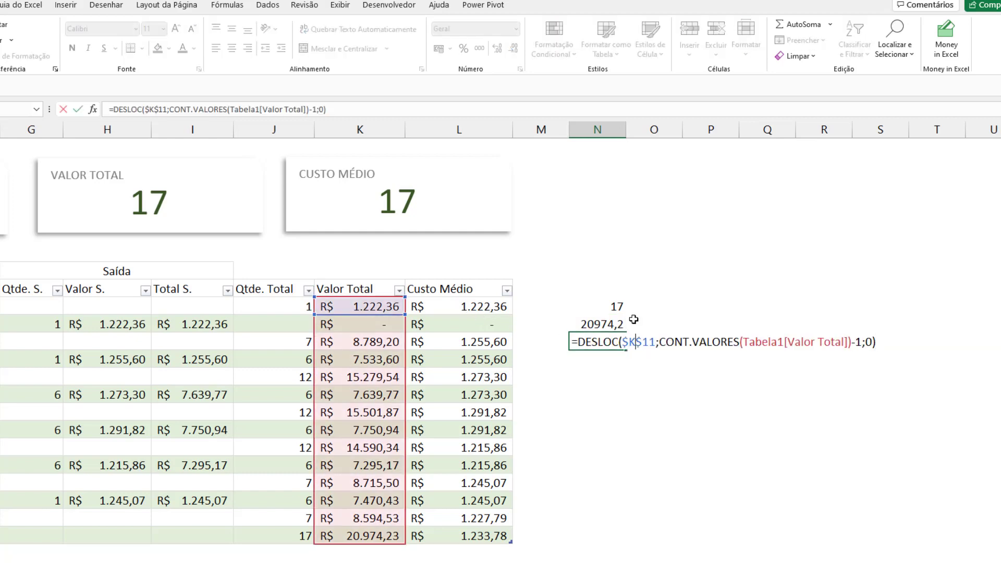
pyautogui.click(632, 341)
pyautogui.press('BackSpace')
pyautogui.write('L')
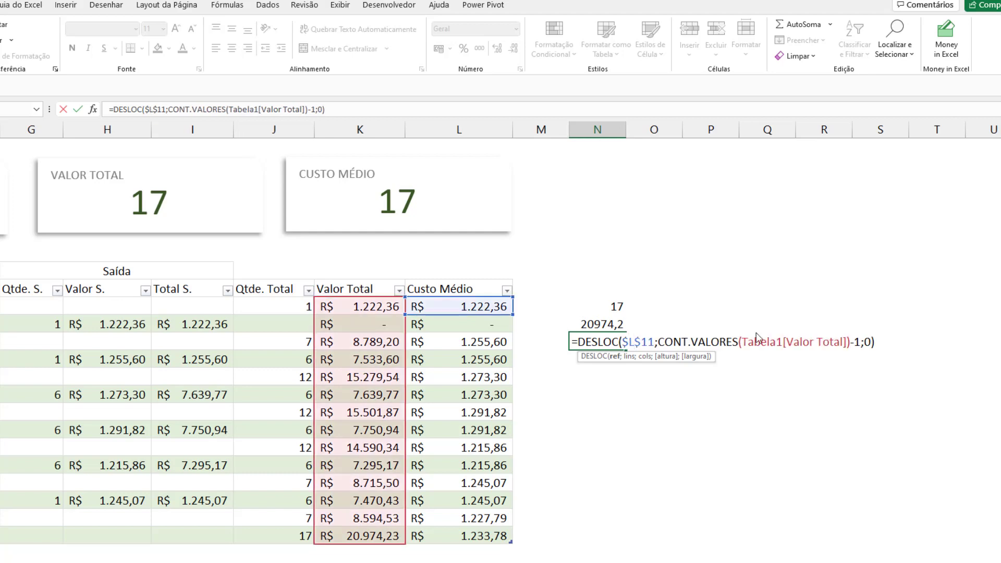
pyautogui.moveTo(743, 341); pyautogui.dragTo(850, 344)
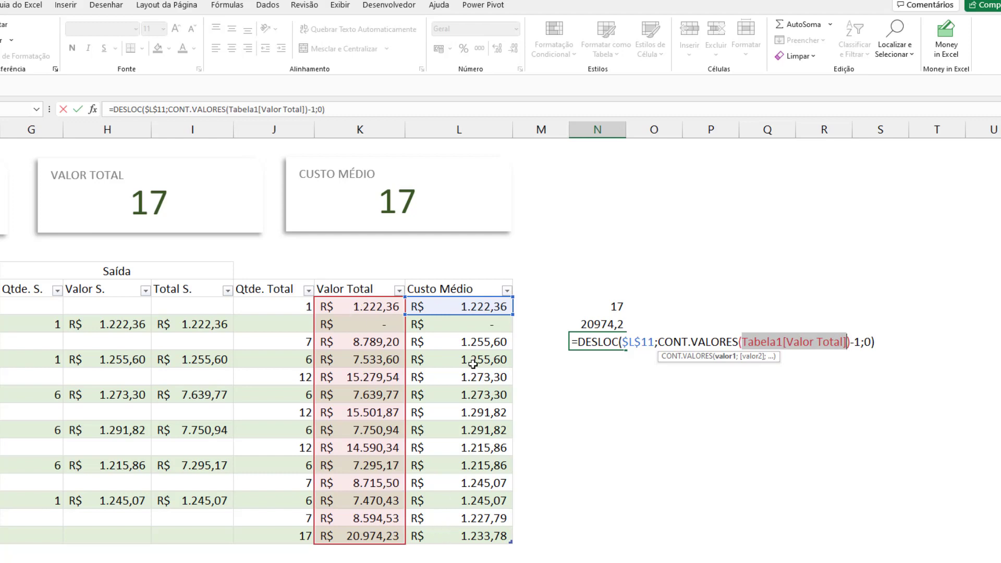
pyautogui.moveTo(448, 313); pyautogui.dragTo(459, 536)
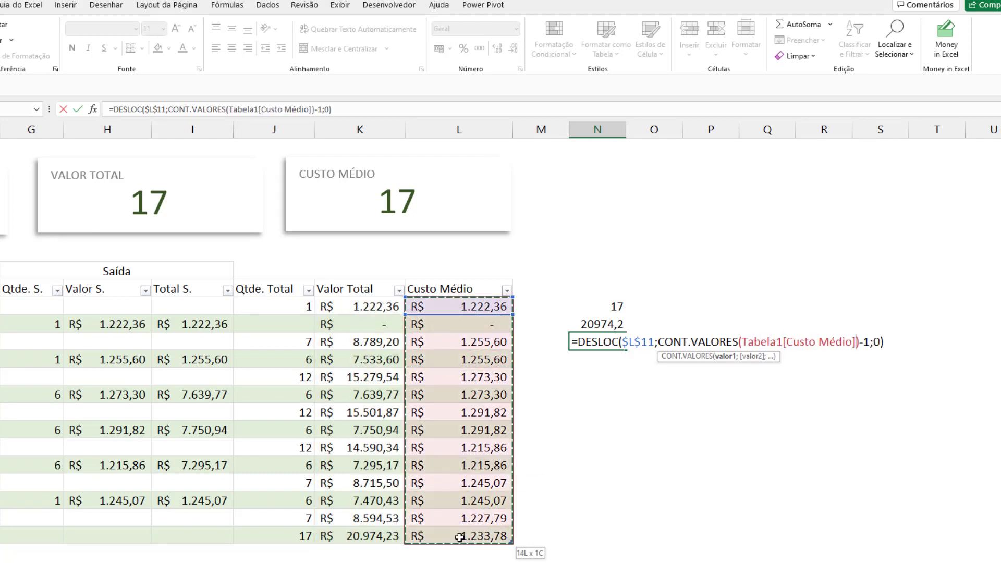
pyautogui.hotkey('ctrl', 'Return')
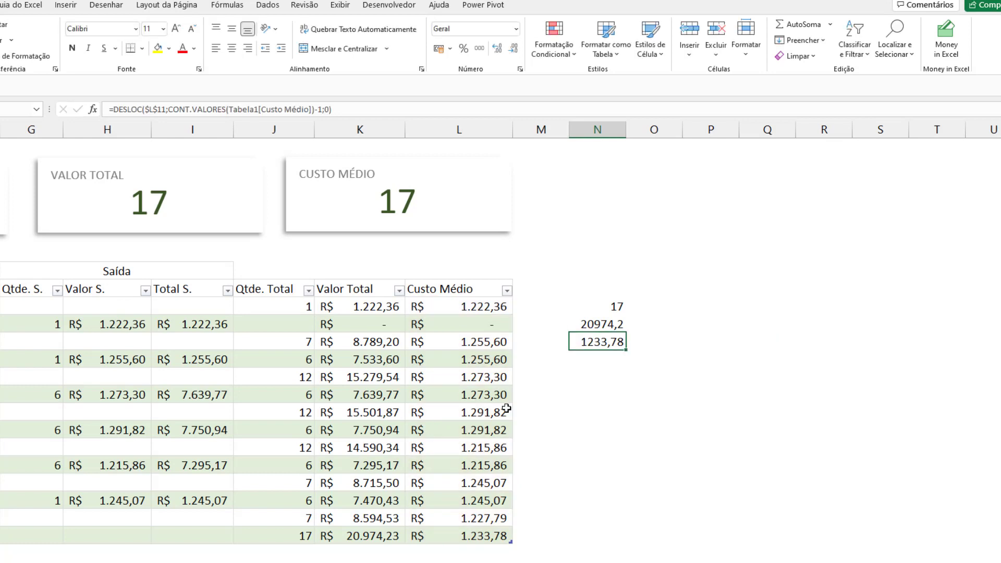
# Format N12 and N13 in the R$ accounting format and remove the decimal places from N12
pyautogui.moveTo(604, 329); pyautogui.dragTo(607, 339)
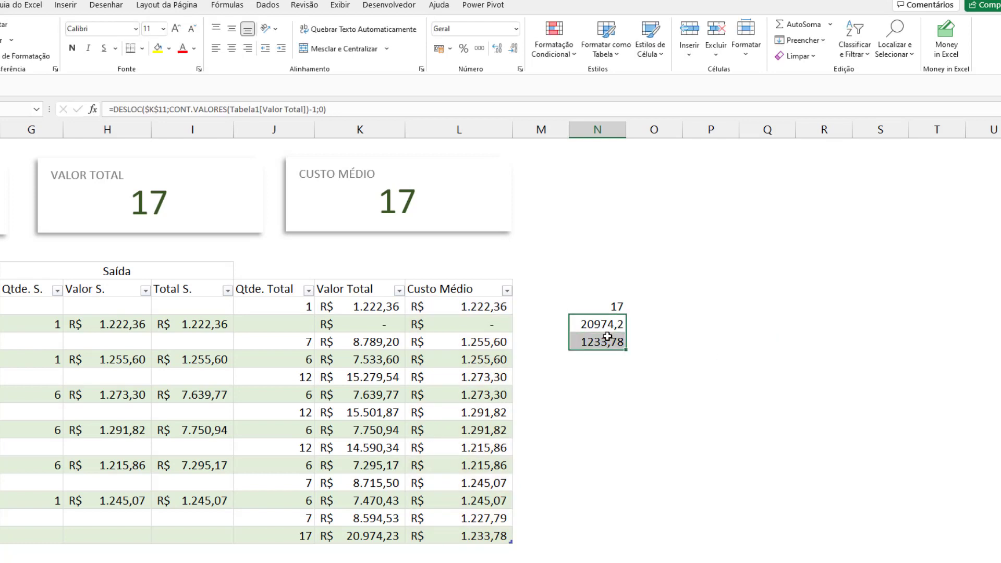
pyautogui.click(439, 48)
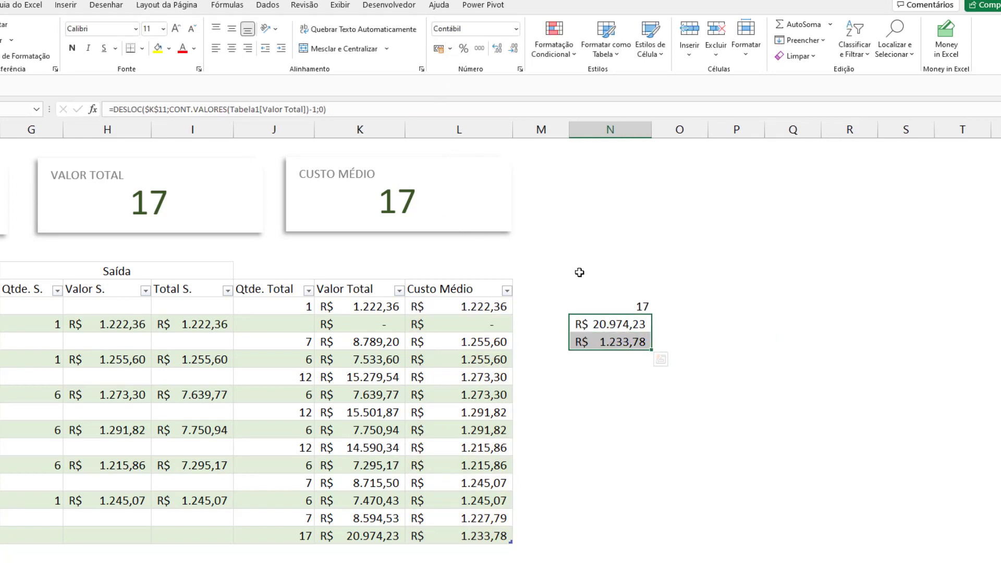
pyautogui.click(594, 321)
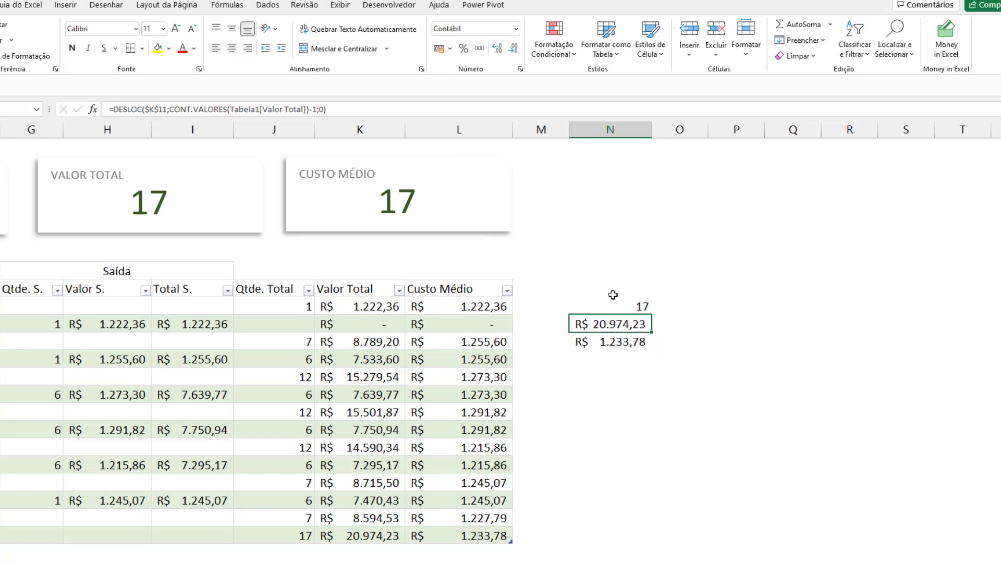
pyautogui.click(514, 49)
pyautogui.click(514, 49)
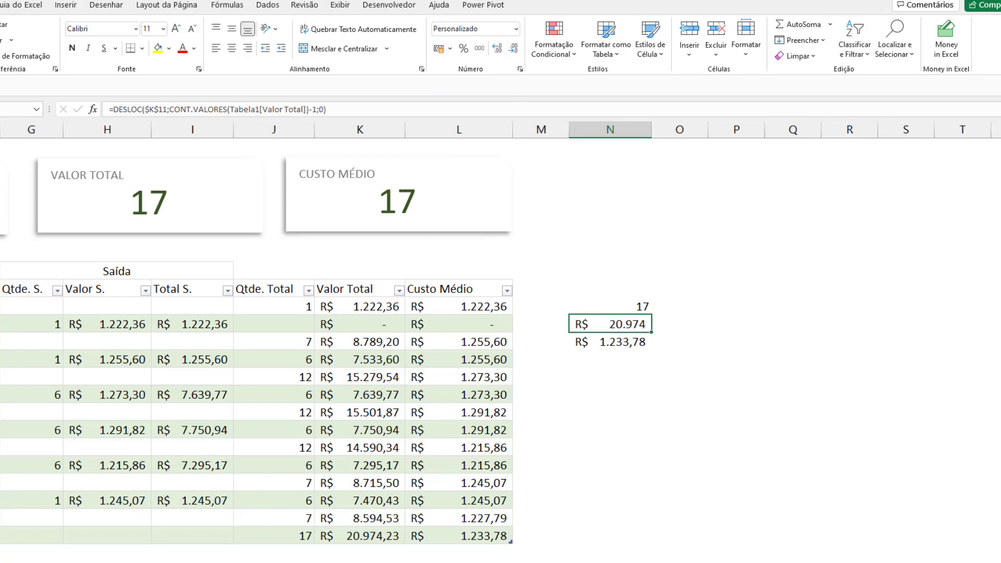
# Link the number text box on the QUANTIDADE card to cell N11 with =$N$11
pyautogui.hscroll(-3, 250, 238)
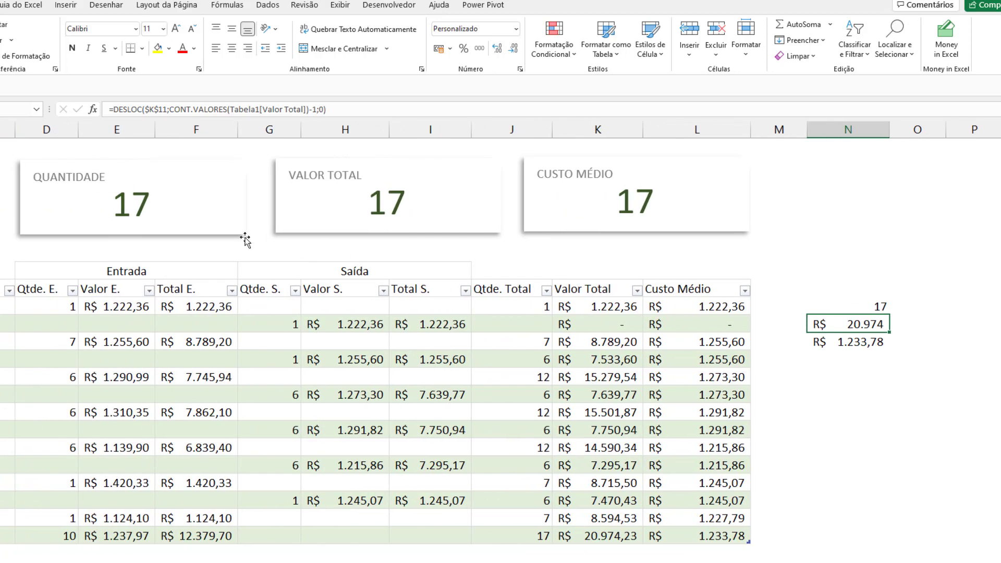
pyautogui.click(134, 204)
pyautogui.click(137, 204)
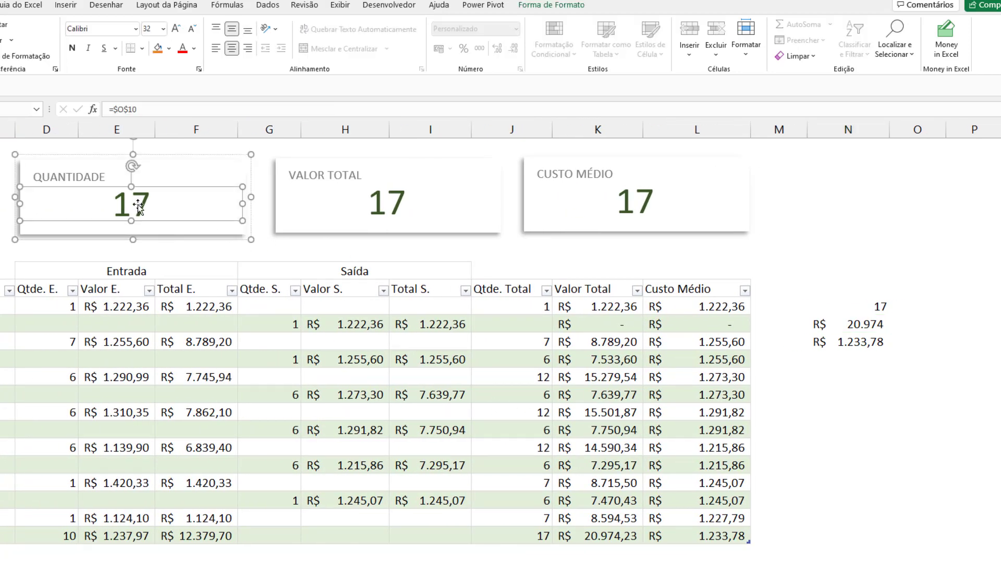
pyautogui.moveTo(112, 108); pyautogui.dragTo(138, 109)
pyautogui.press('BackSpace')
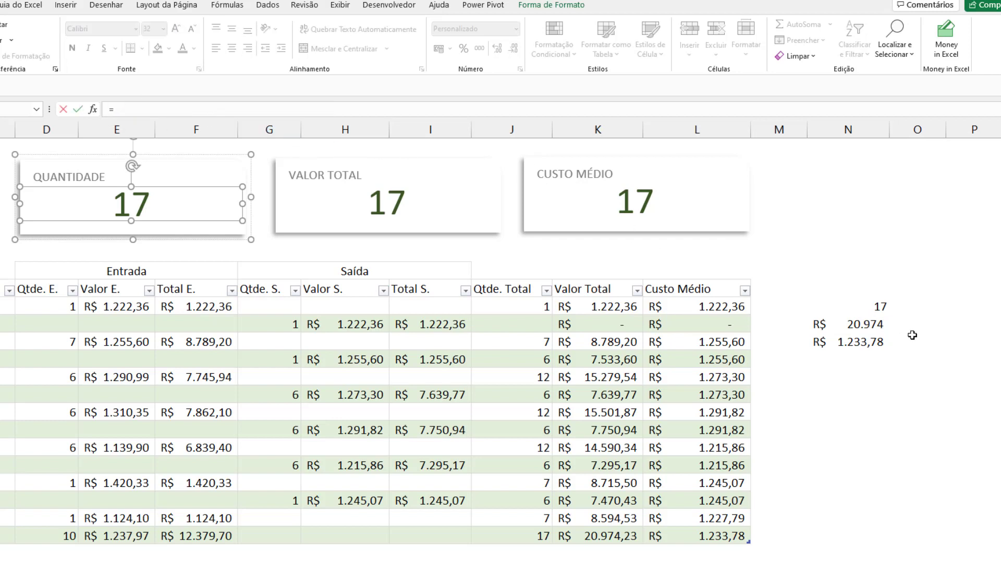
pyautogui.click(885, 307)
pyautogui.press('Return')
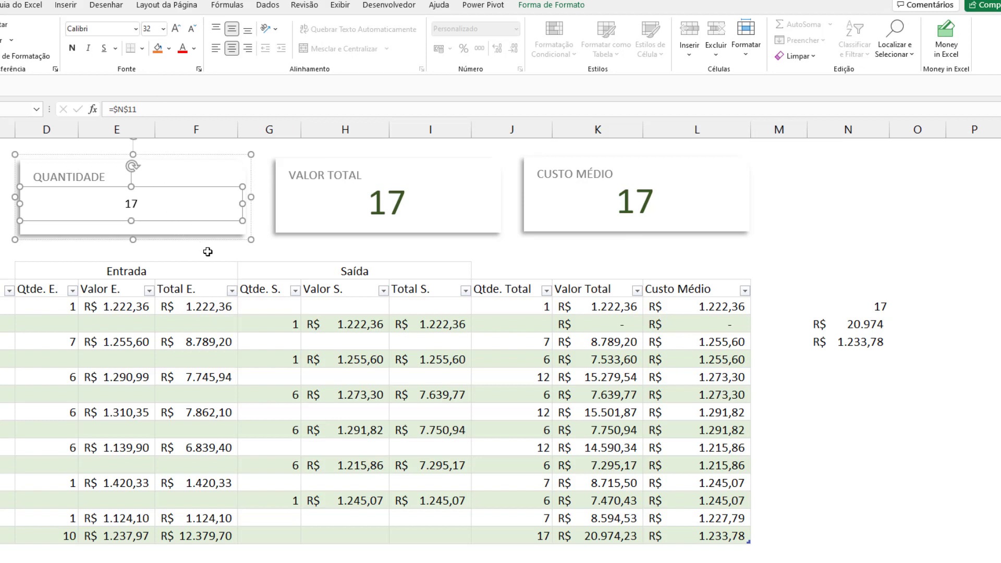
# Set the QUANTIDADE card's number to font size 32 and colour it dark green
pyautogui.click(244, 252)
pyautogui.click(133, 204)
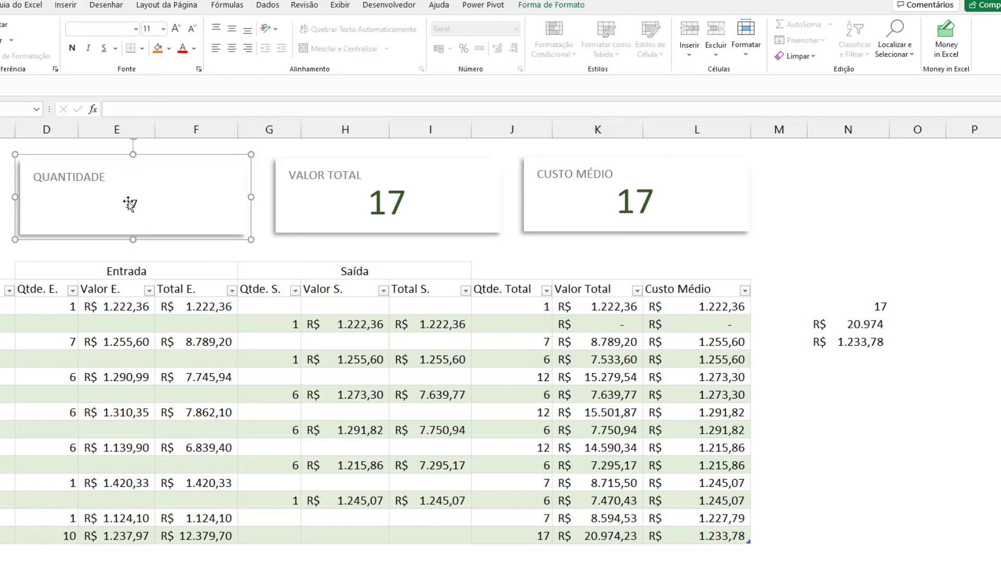
pyautogui.click(131, 204)
pyautogui.click(159, 29)
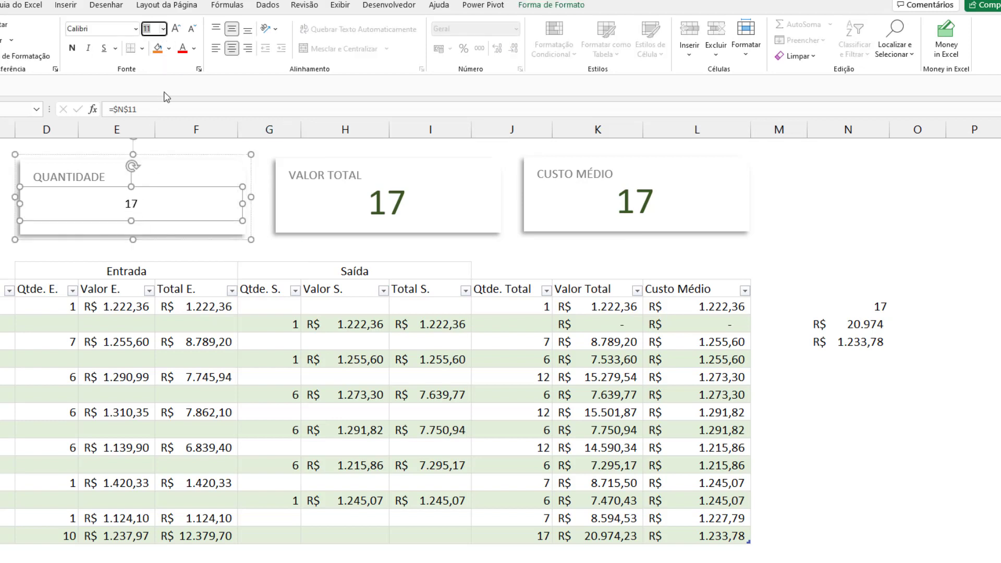
pyautogui.press('Return')
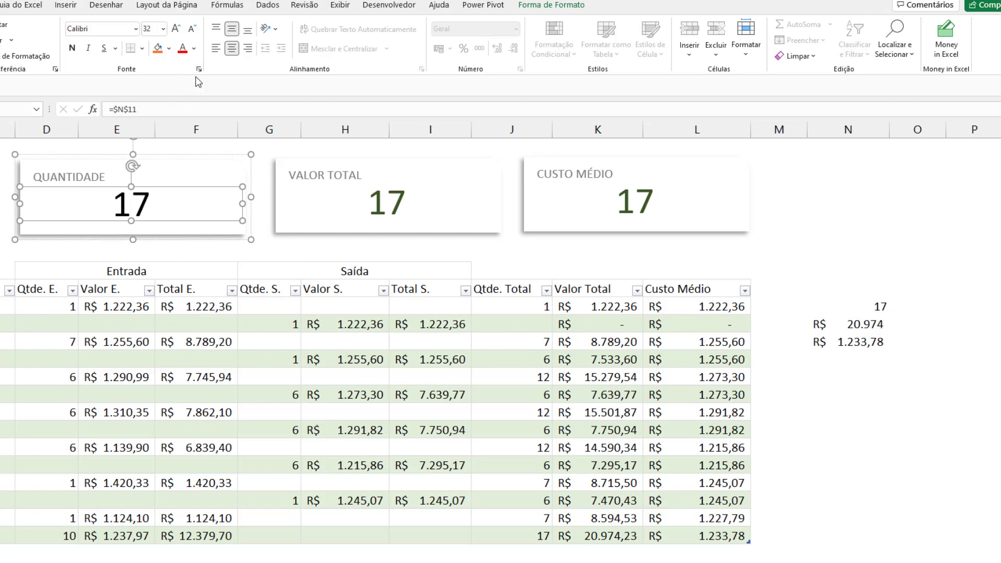
pyautogui.click(196, 49)
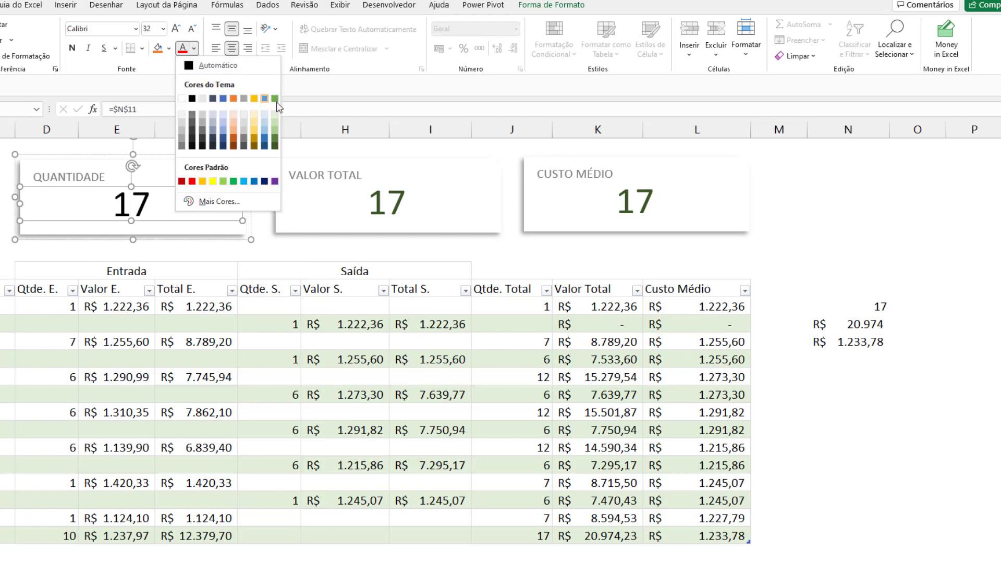
pyautogui.click(275, 145)
pyautogui.click(371, 252)
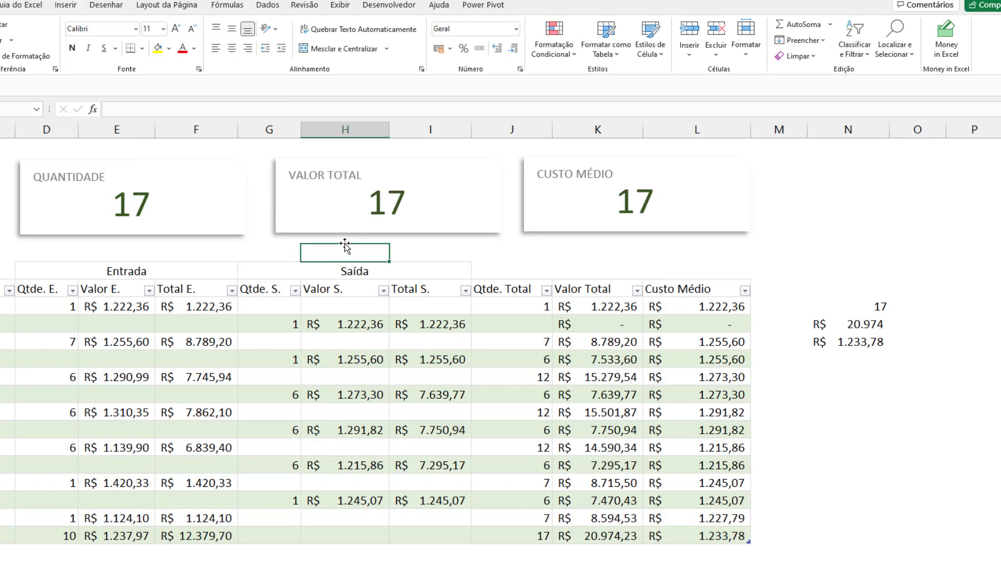
# Link the number text box on the VALOR TOTAL card to cell N12 with =$N$12
pyautogui.click(395, 204)
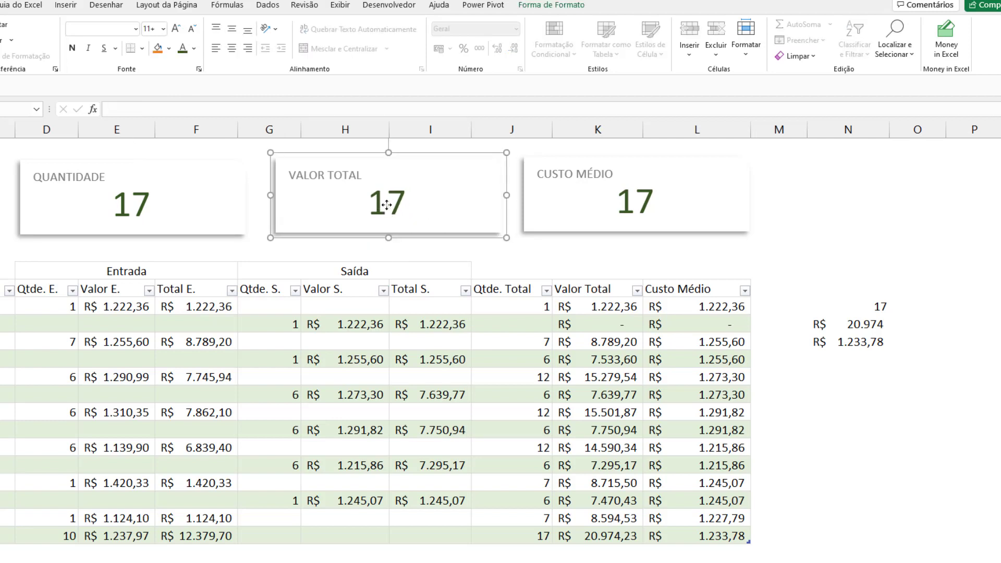
pyautogui.click(386, 204)
pyautogui.moveTo(116, 110); pyautogui.dragTo(264, 110)
pyautogui.press('BackSpace')
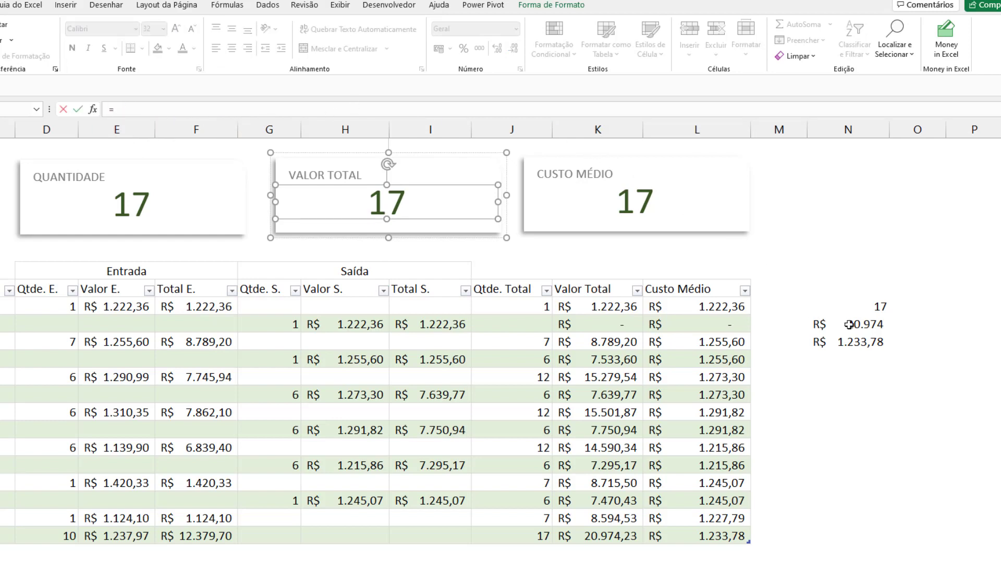
pyautogui.click(884, 326)
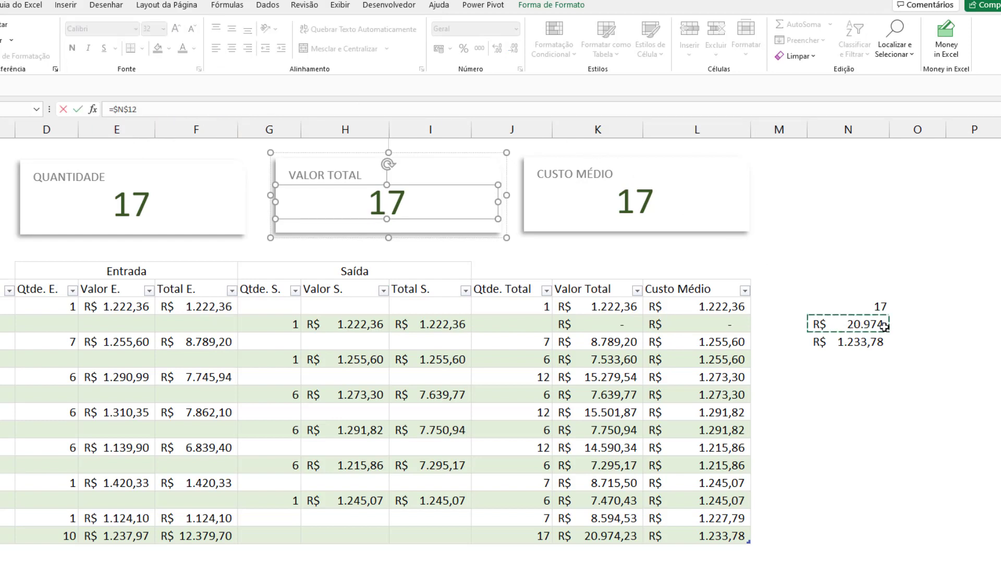
pyautogui.press('Return')
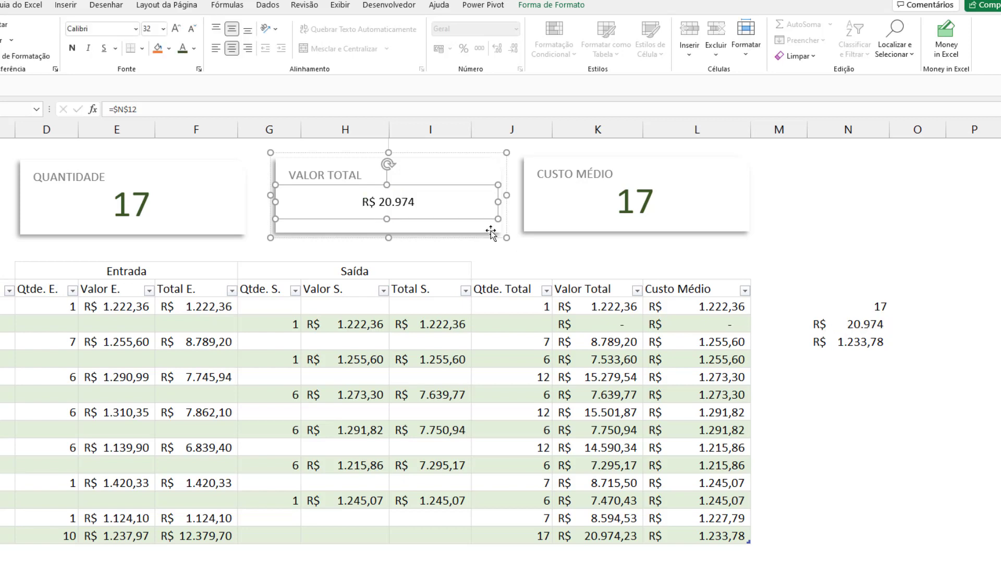
# Format the VALOR TOTAL card's amount in dark green at font size 32
pyautogui.click(461, 254)
pyautogui.click(403, 201)
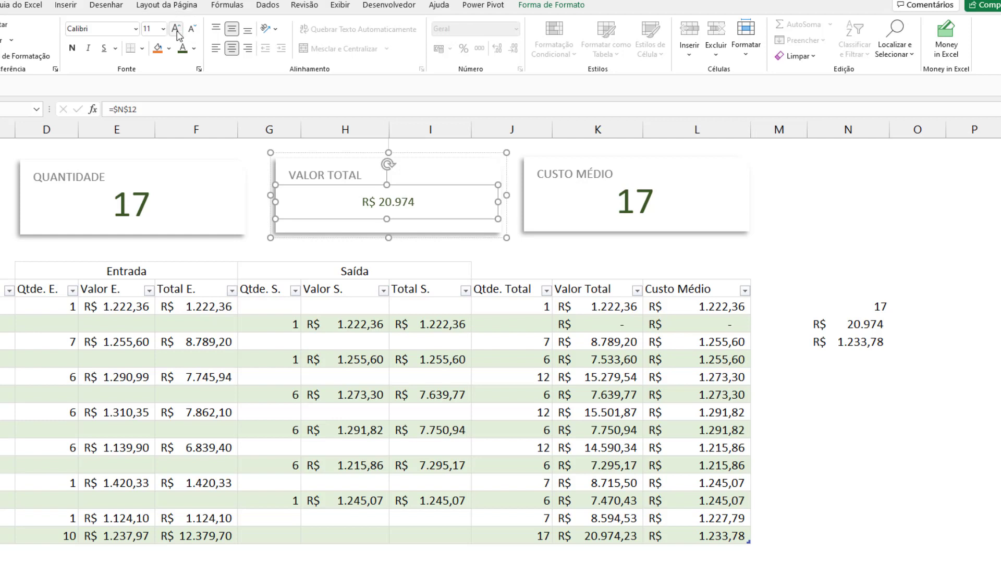
pyautogui.click(158, 29)
pyautogui.write('32')
pyautogui.press('Return')
pyautogui.click(959, 255)
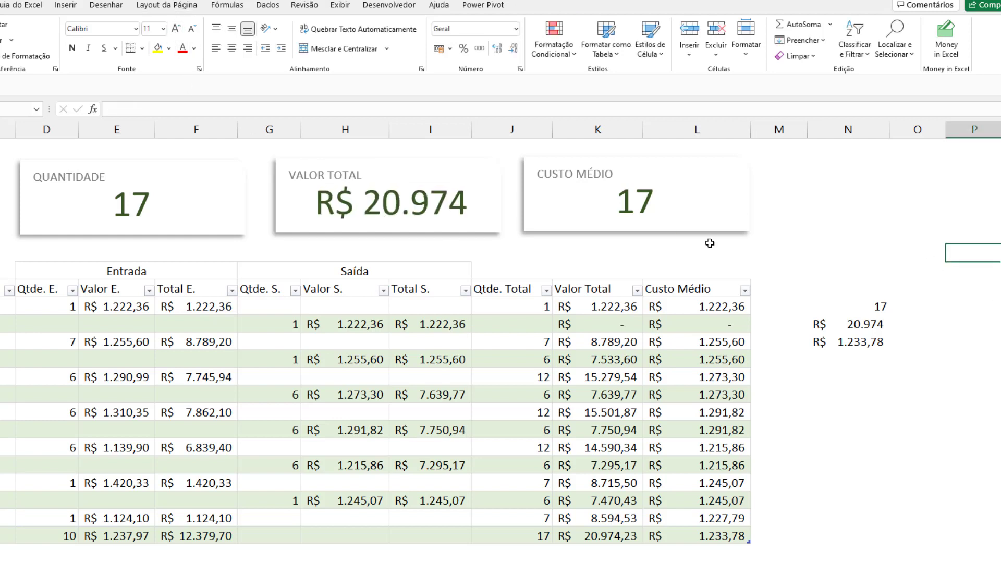
# Link the number text box on the CUSTO MÉDIO card to cell N13 with =$N$13
pyautogui.click(643, 202)
pyautogui.click(641, 201)
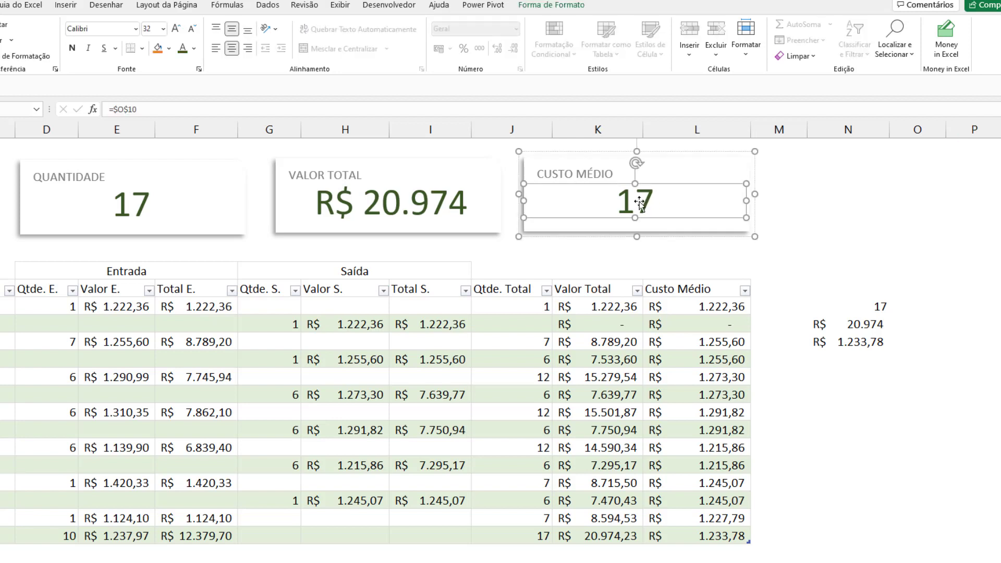
pyautogui.moveTo(117, 108); pyautogui.dragTo(203, 116)
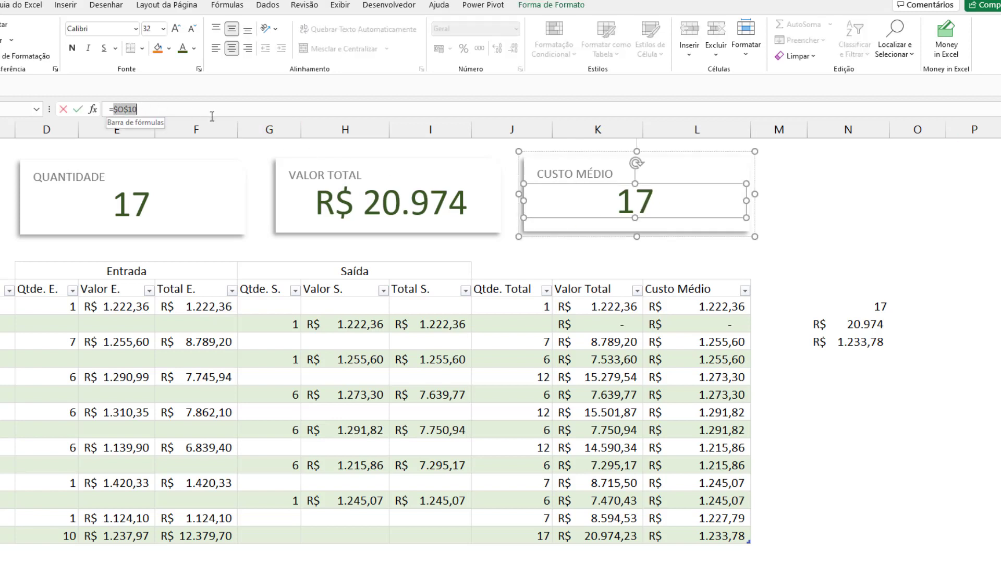
pyautogui.press('BackSpace')
pyautogui.click(852, 342)
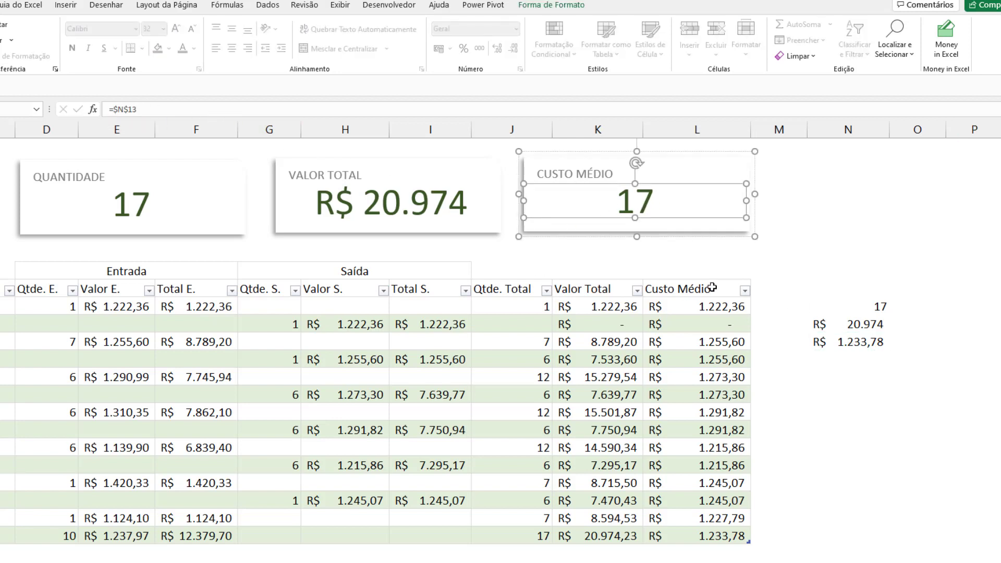
pyautogui.press('Return')
# Set the CUSTO MÉDIO card's amount to font size 32 in dark green
pyautogui.click(648, 252)
pyautogui.click(645, 207)
pyautogui.click(645, 207)
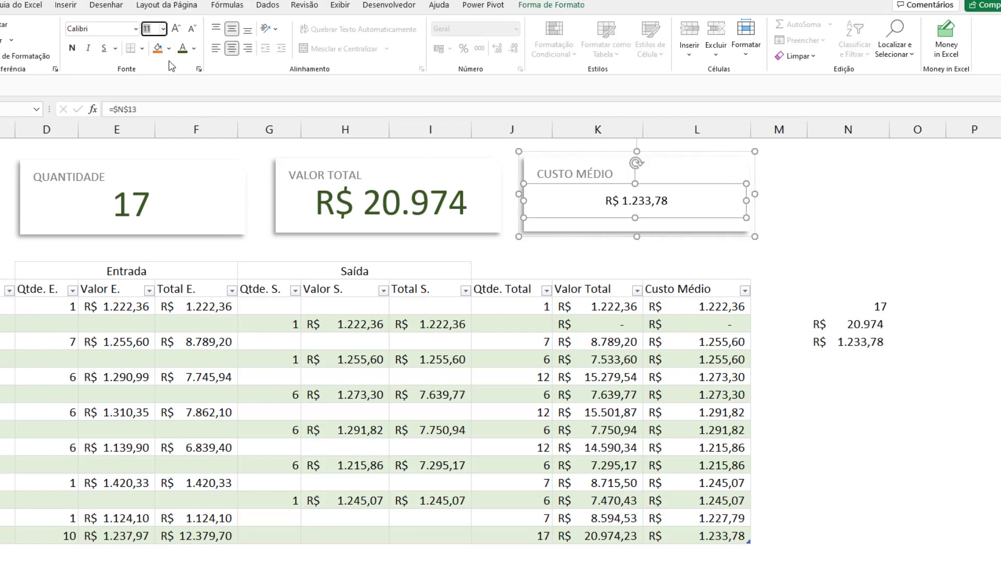
pyautogui.write('32')
pyautogui.press('Return')
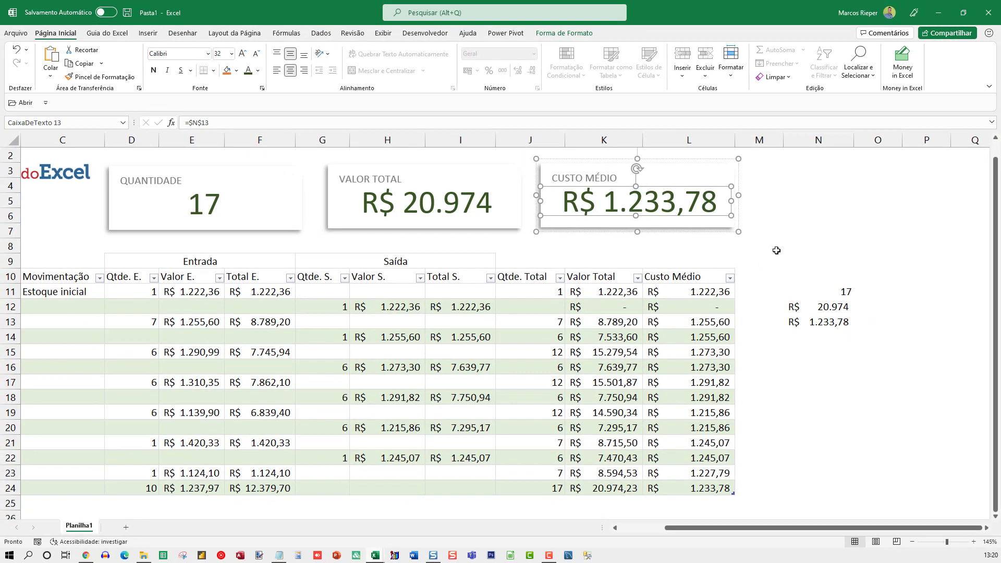
pyautogui.click(786, 252)
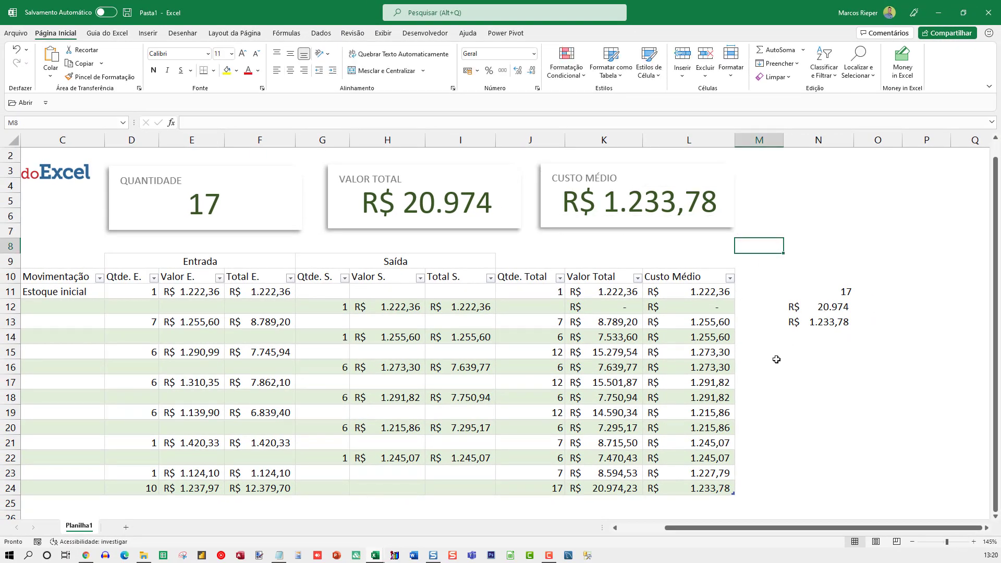
# Auto-fit the width of the Total E. column so that its amounts fit at the smaller zoom
pyautogui.scroll(-2, 699, 387)
pyautogui.scroll(3, 733, 334)
pyautogui.click(601, 422)
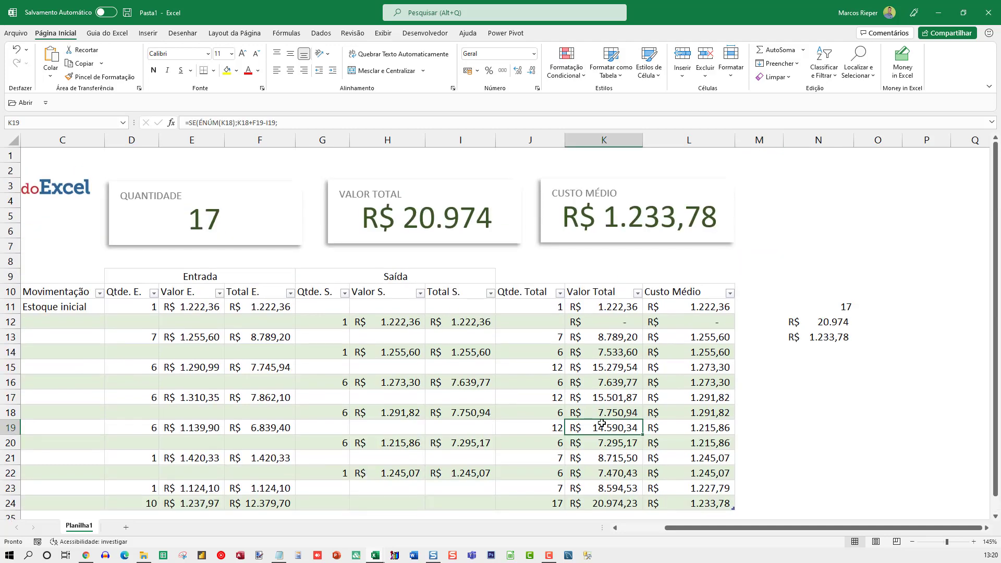
pyautogui.press('Home')
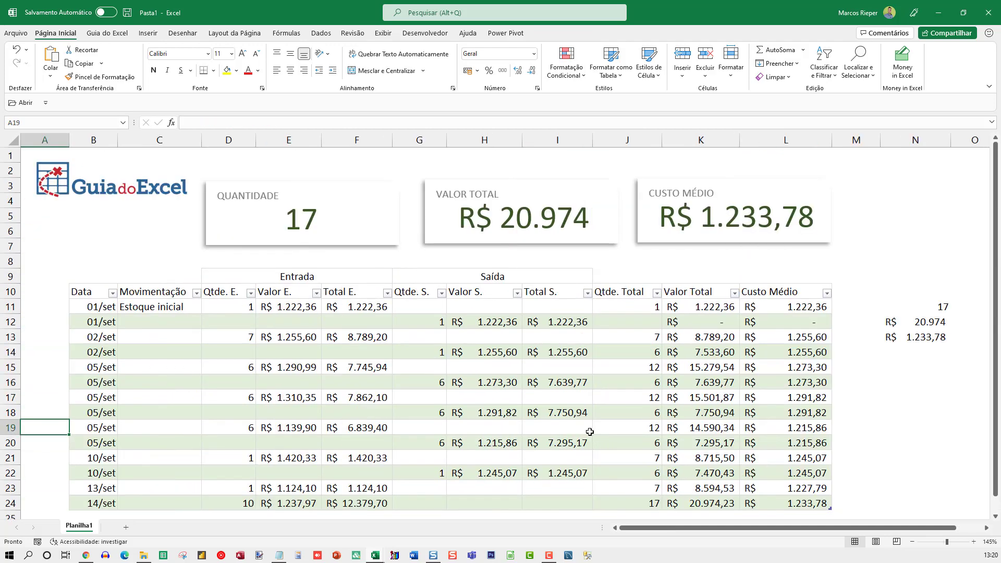
pyautogui.scroll(-3, 405, 387)
pyautogui.scroll(3, 263, 393)
pyautogui.keyDown('ctrl'); pyautogui.scroll(-1, 275, 407); pyautogui.keyUp('ctrl')
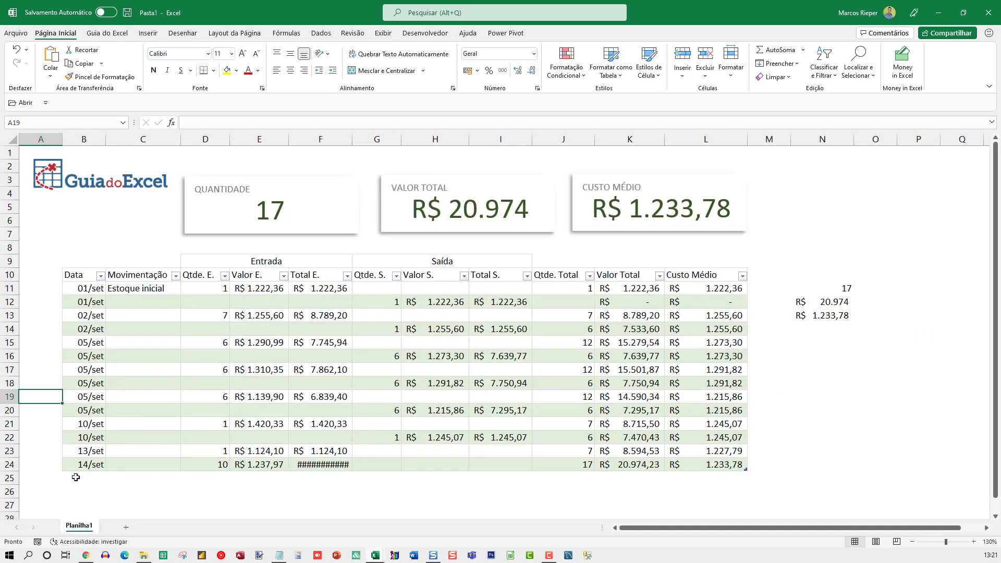
pyautogui.doubleClick(352, 138)
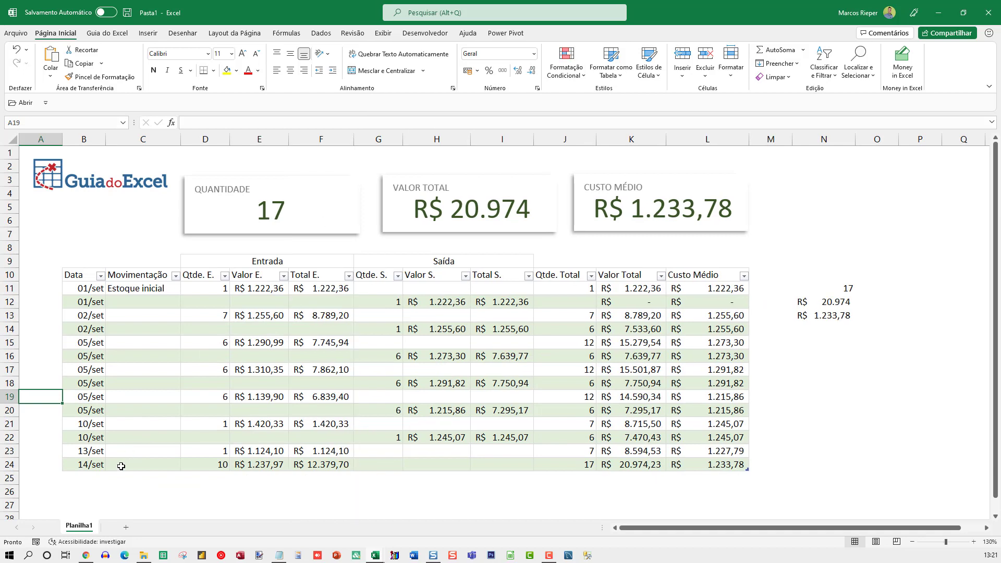
# Add a stock entry in row 25 dated 15/9 with quantity 5 and unit value 1.299,99
pyautogui.click(97, 477)
pyautogui.write('15/9')
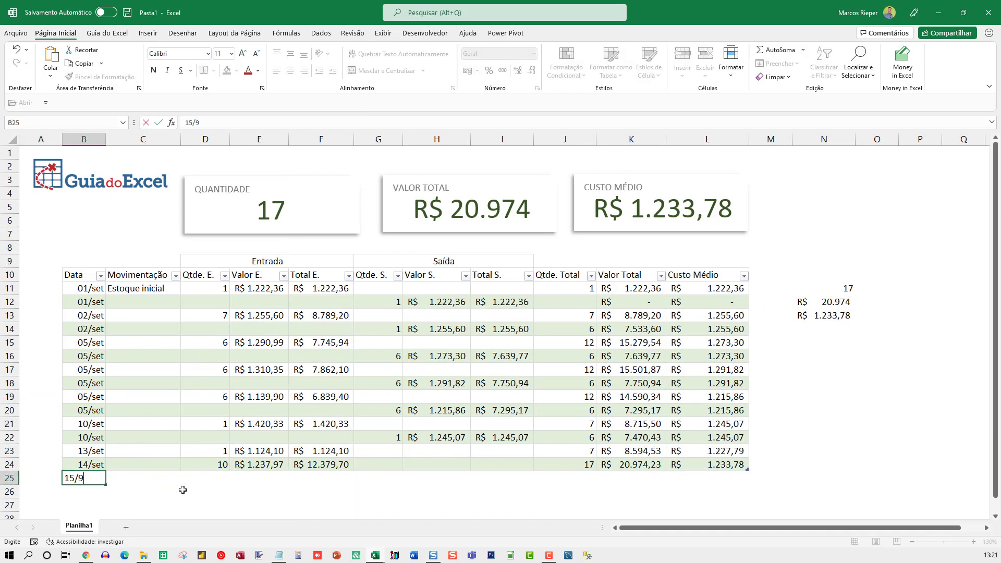
pyautogui.press('Tab')
pyautogui.press('Tab')
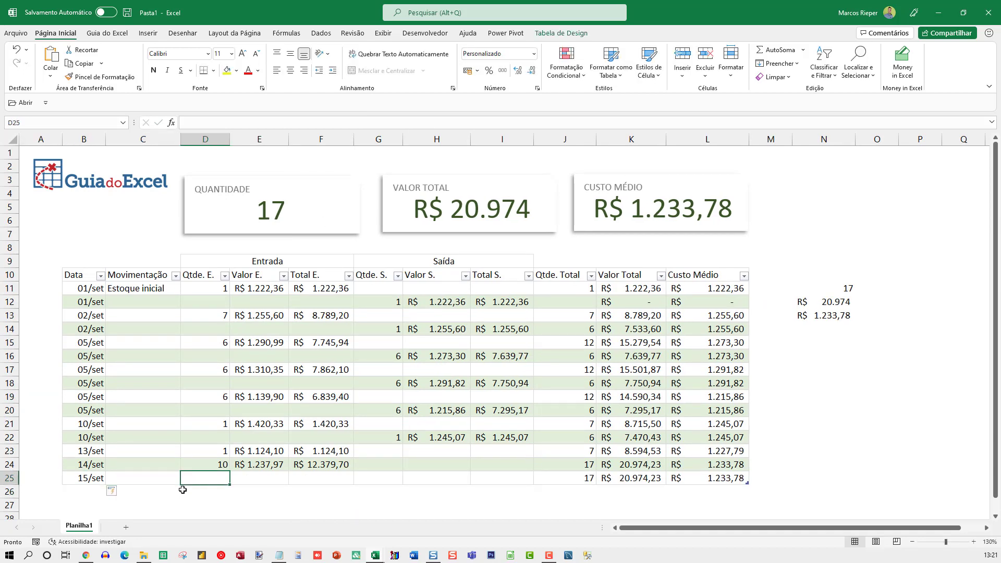
pyautogui.write('5')
pyautogui.press('Tab')
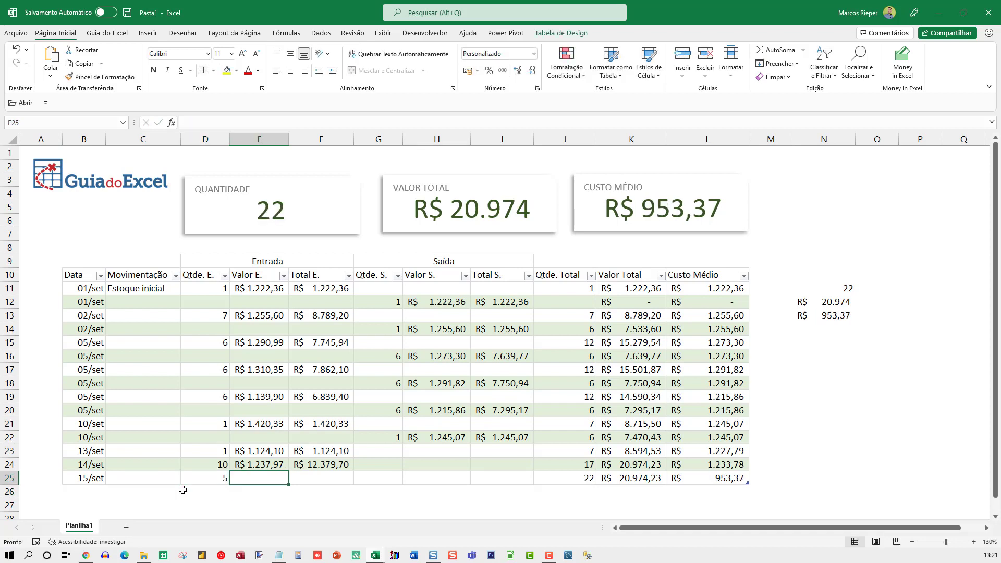
pyautogui.write('1.299,99')
pyautogui.press('Return')
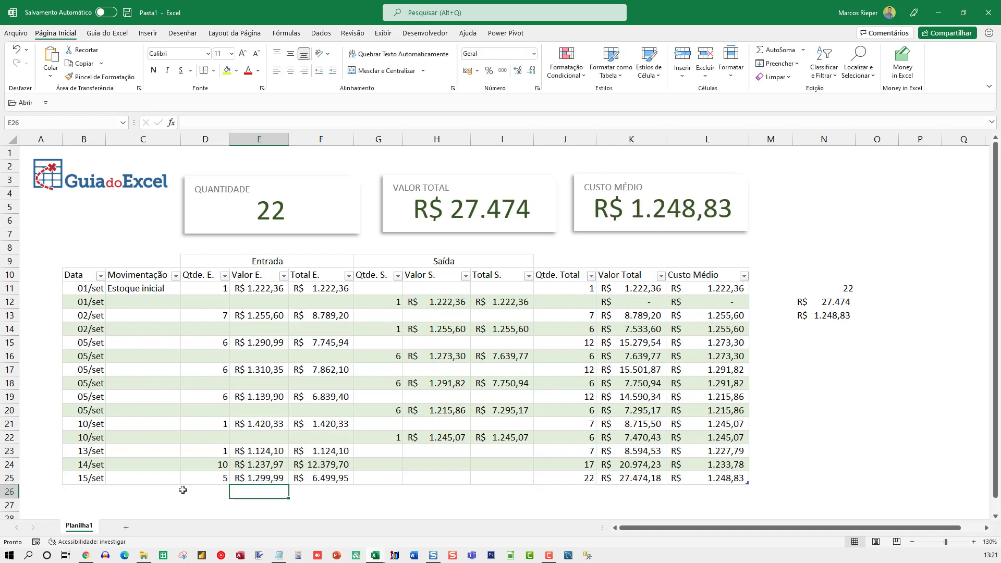
# Add a stock exit in row 26 dated 16/9 with an outgoing quantity of 1
pyautogui.press('Up')
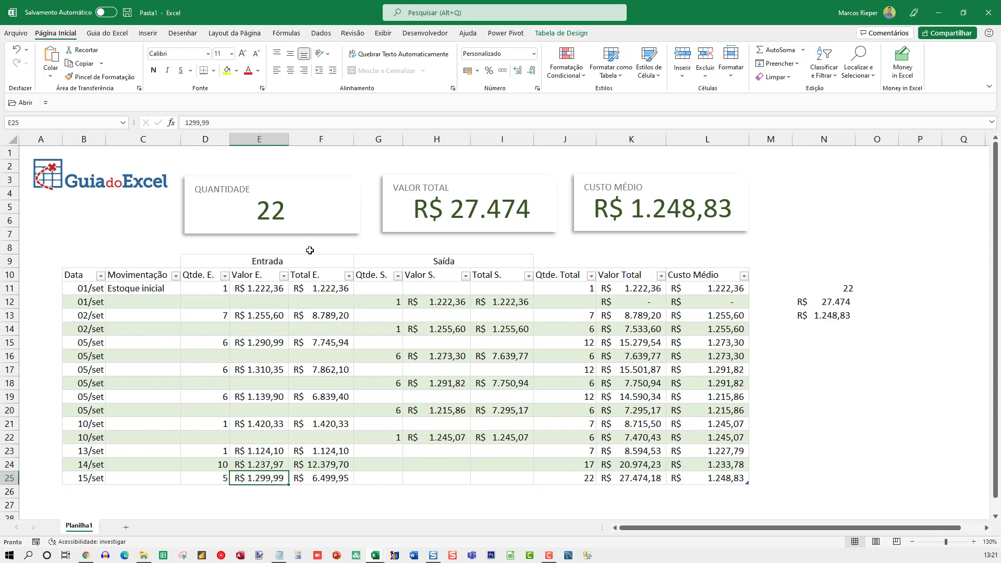
pyautogui.press('Down')
pyautogui.press('Left')
pyautogui.press('Left')
pyautogui.press('Left')
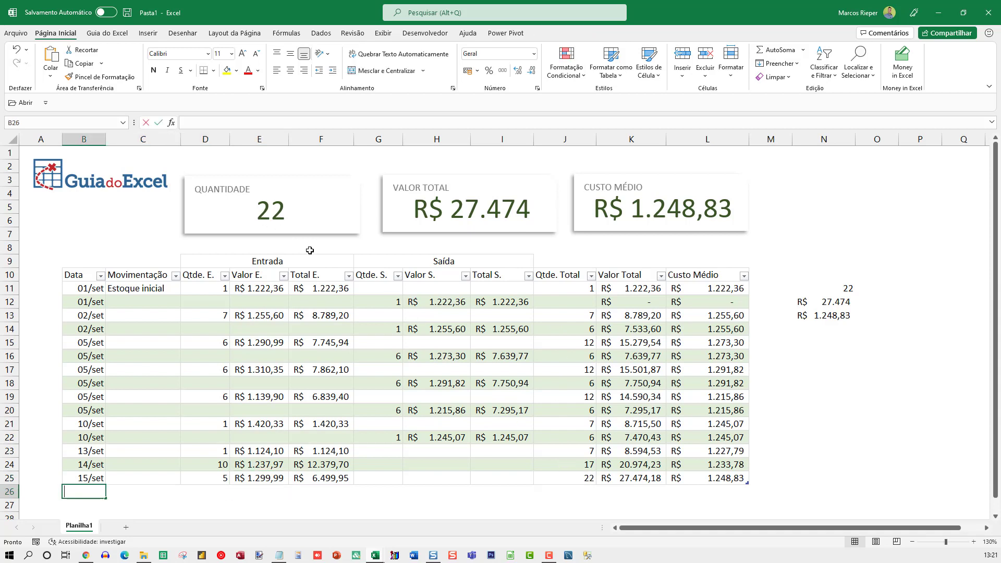
pyautogui.write('16/')
pyautogui.write('9')
pyautogui.press('Tab')
pyautogui.press('Tab')
pyautogui.press('Tab')
pyautogui.press('Tab')
pyautogui.press('Tab')
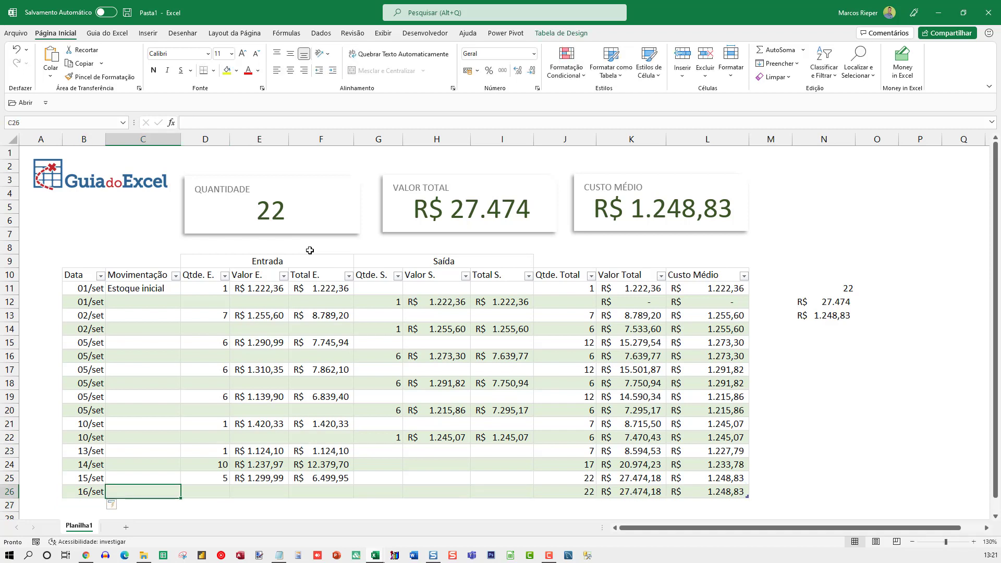
pyautogui.write('1')
pyautogui.press('Tab')
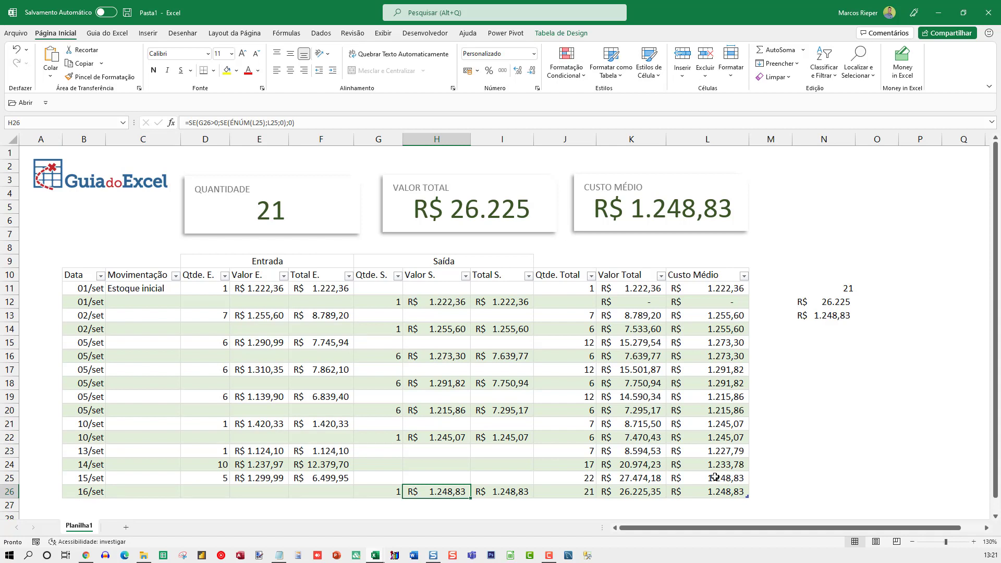
pyautogui.moveTo(214, 492); pyautogui.dragTo(244, 491)
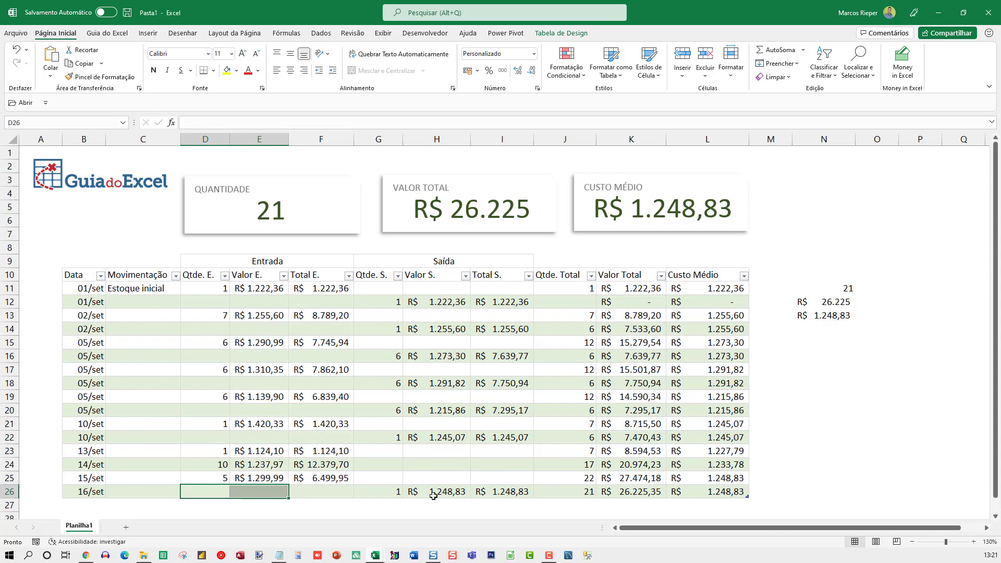
pyautogui.click(388, 490)
pyautogui.moveTo(388, 490); pyautogui.dragTo(409, 490)
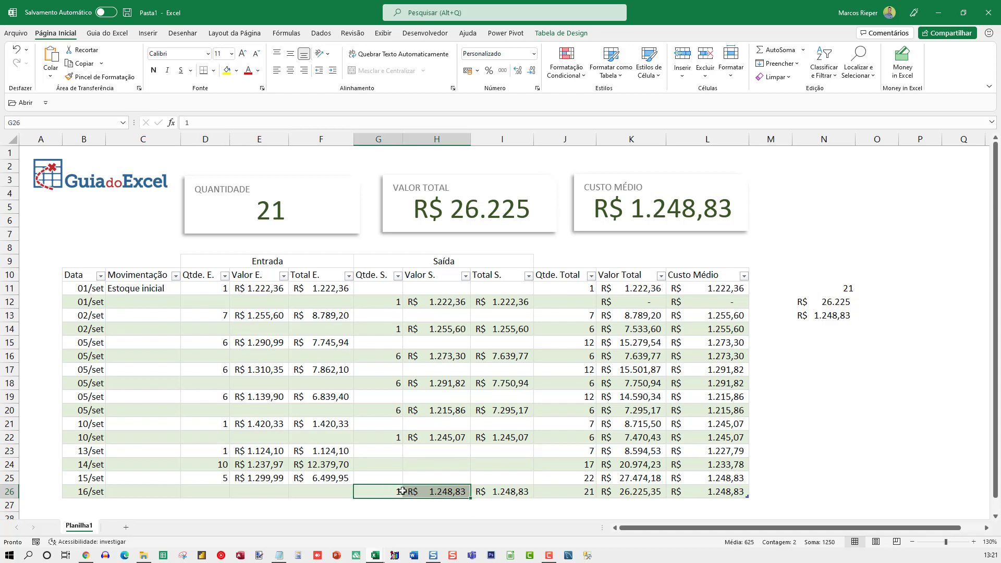
pyautogui.click(390, 489)
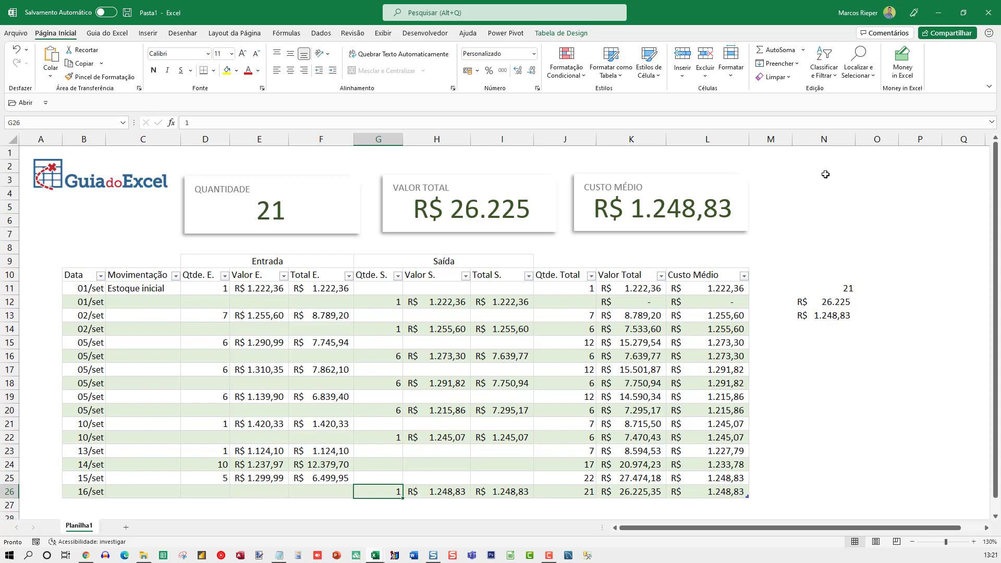
# Hide column N, which holds the helper values behind the summary cards
pyautogui.click(826, 274)
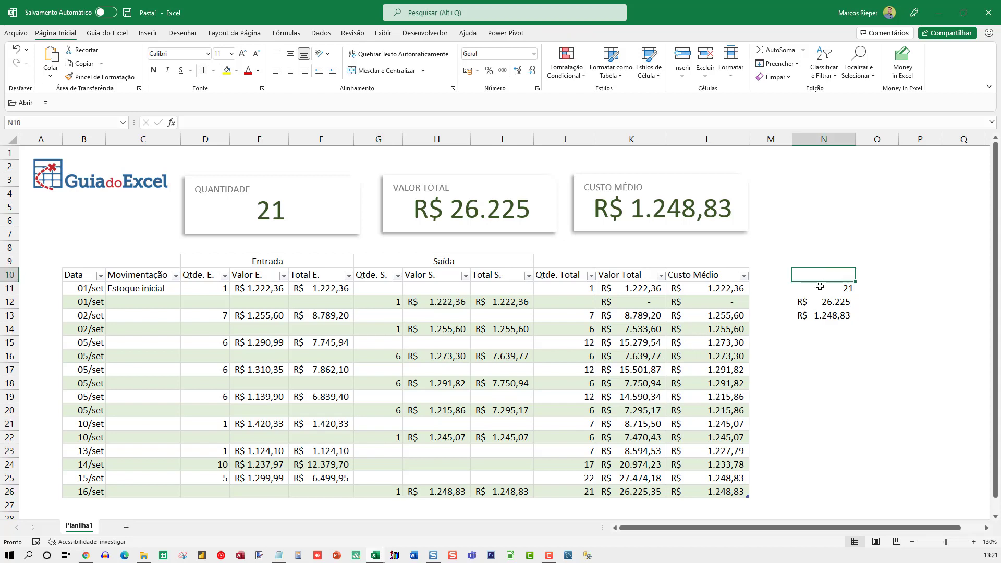
pyautogui.moveTo(820, 286); pyautogui.dragTo(822, 316)
pyautogui.rightClick(819, 136)
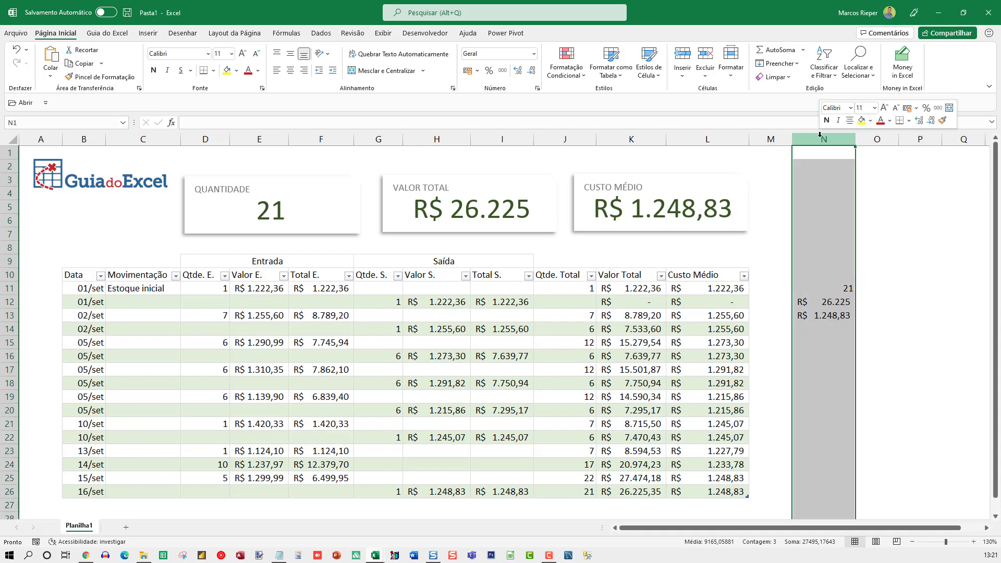
pyautogui.click(849, 301)
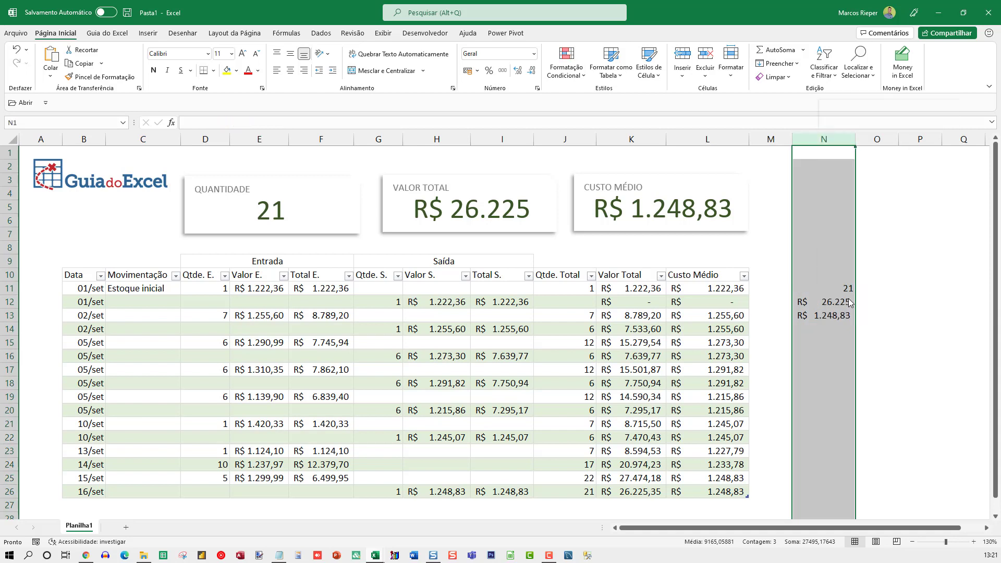
pyautogui.click(822, 289)
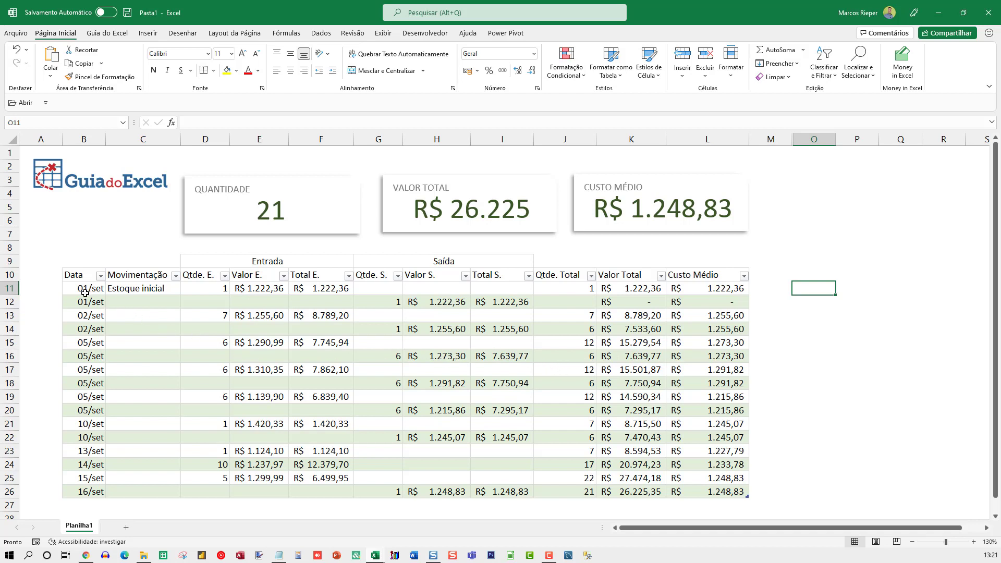
# Fill in the Movimentação column with Venda in C12 and Compra in C13
pyautogui.moveTo(79, 289)
pyautogui.mouseDown()
pyautogui.moveTo(75, 331)
pyautogui.moveTo(84, 302)
pyautogui.mouseUp()
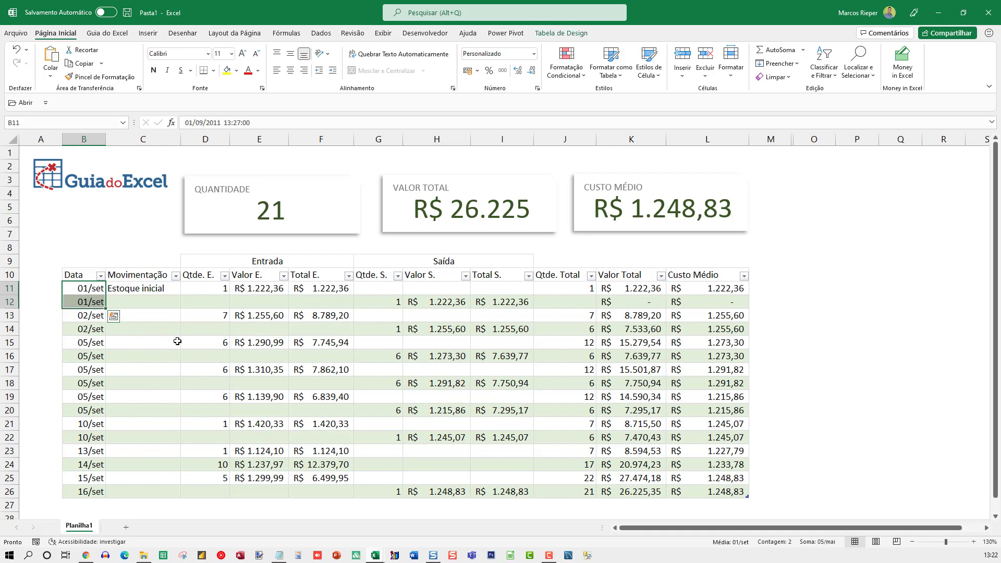
pyautogui.click(140, 301)
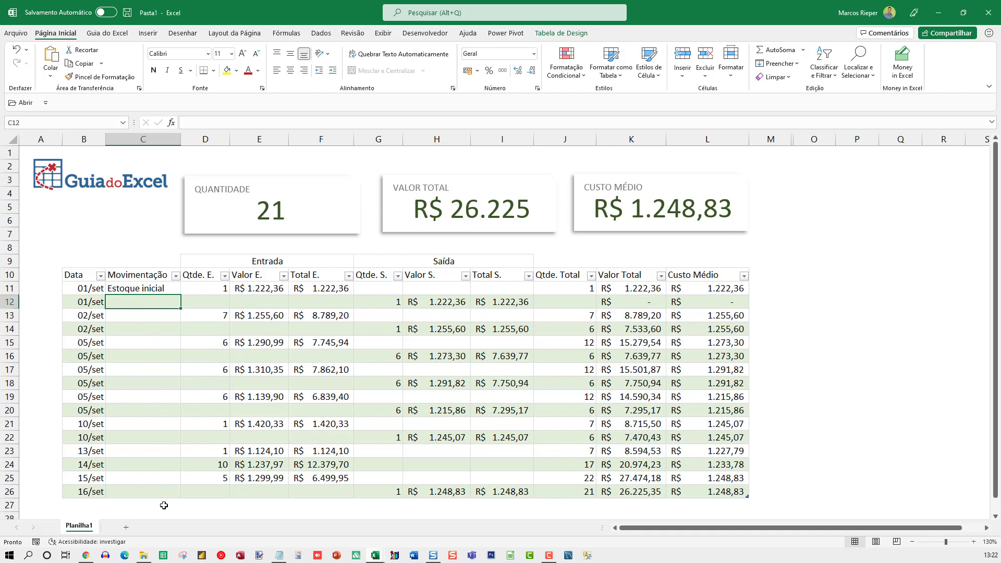
pyautogui.moveTo(152, 493); pyautogui.dragTo(163, 304)
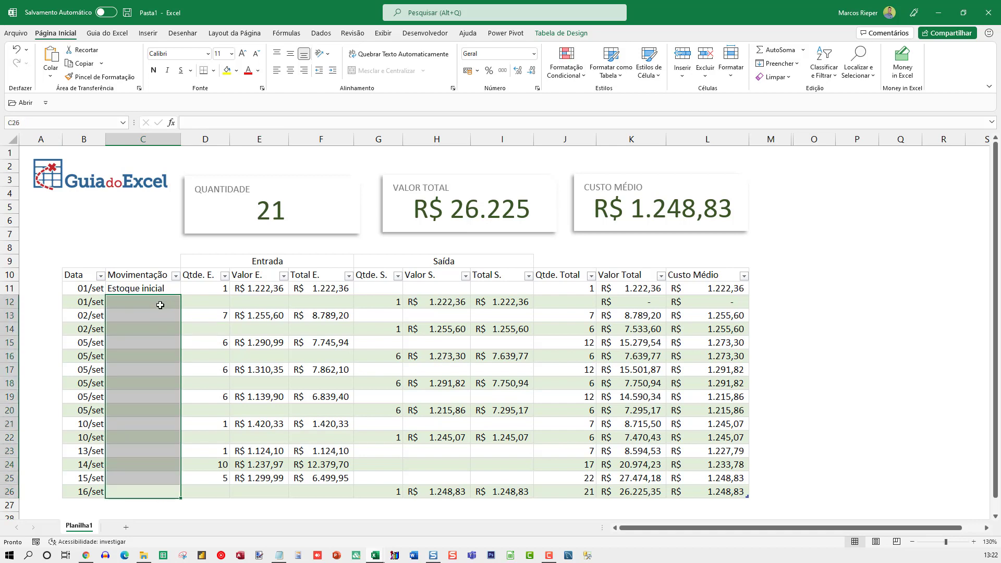
pyautogui.click(155, 304)
pyautogui.write('vE')
pyautogui.press('BackSpace')
pyautogui.press('BackSpace')
pyautogui.press('BackSpace')
pyautogui.write('enda')
pyautogui.press('Return')
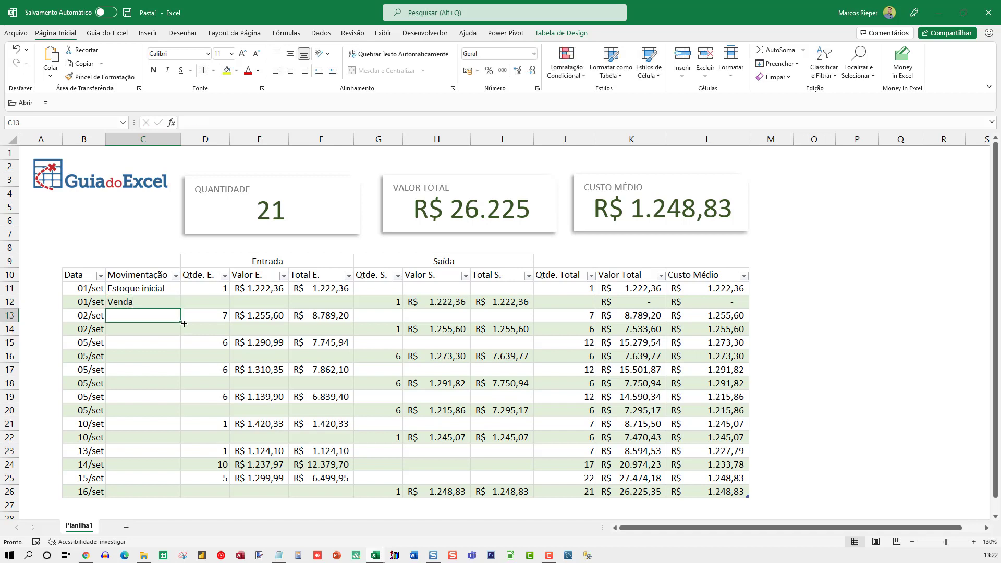
pyautogui.write('Compra')
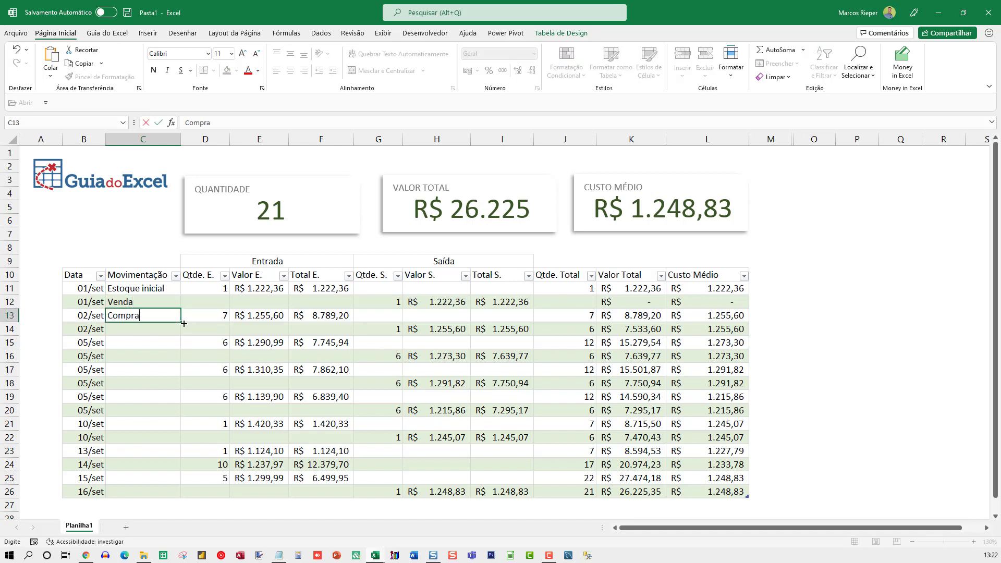
pyautogui.press('Return')
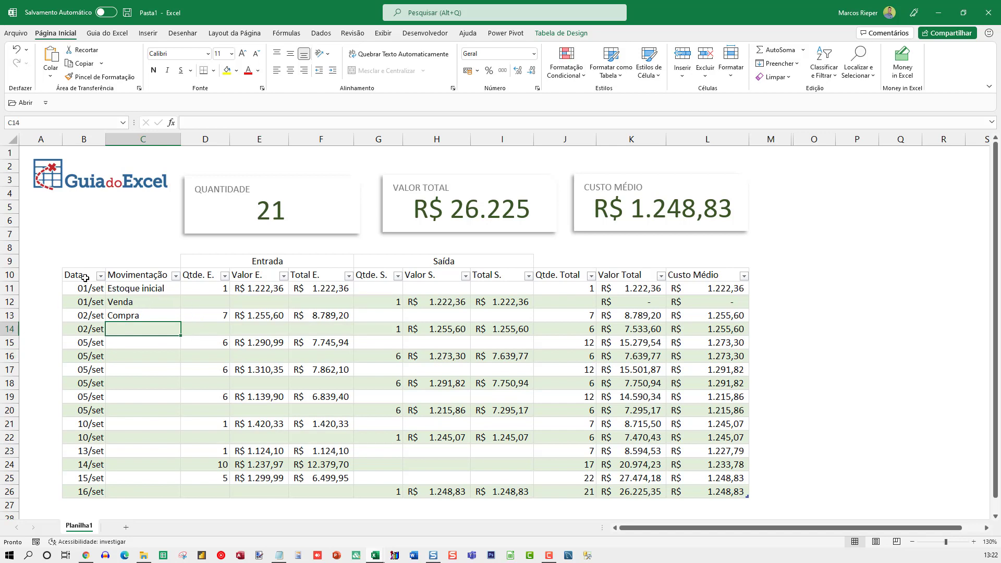
# Create a PivotTable from the stock movements table (Tabela1) on a new worksheet
pyautogui.moveTo(81, 276); pyautogui.dragTo(697, 492)
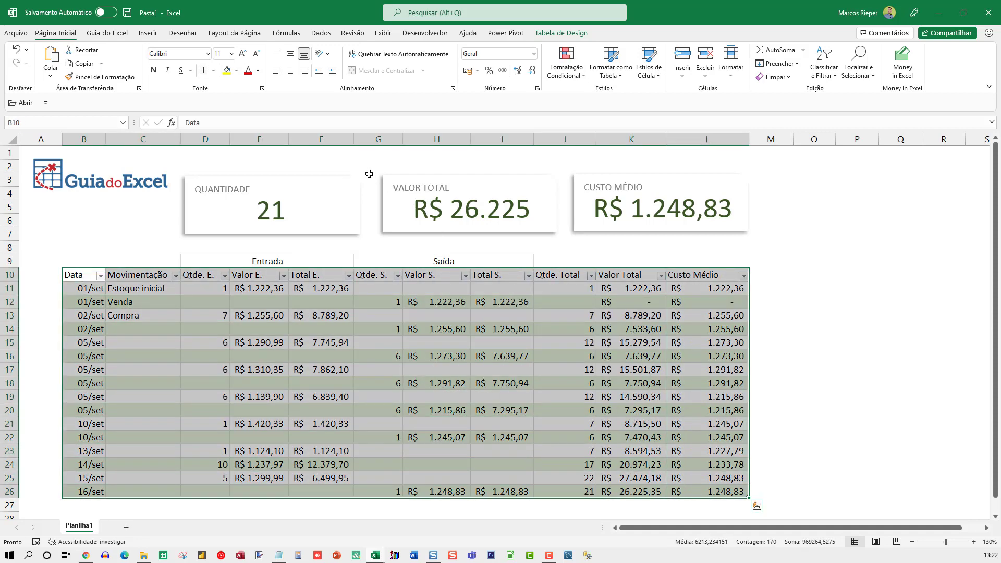
pyautogui.click(148, 35)
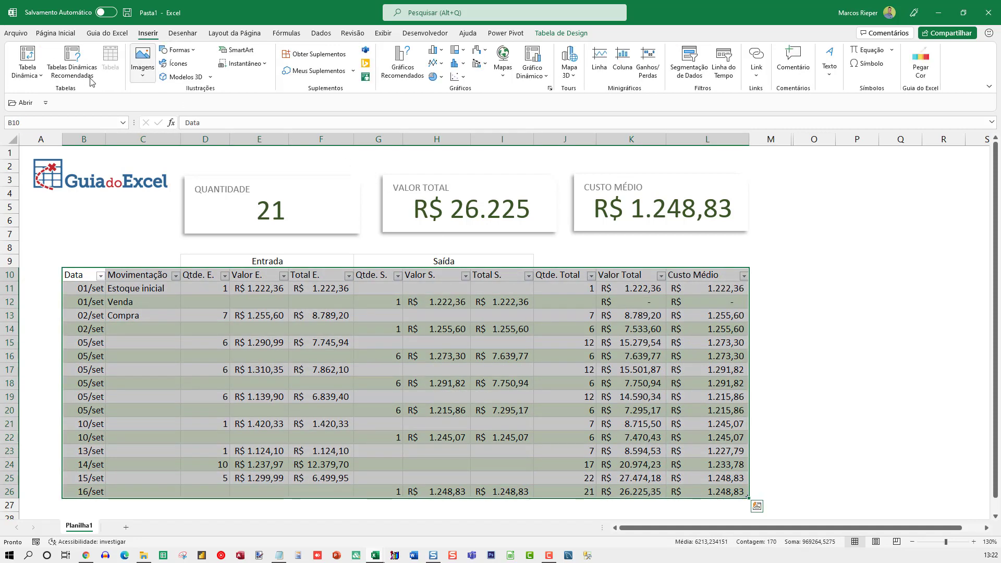
pyautogui.click(33, 76)
pyautogui.click(37, 95)
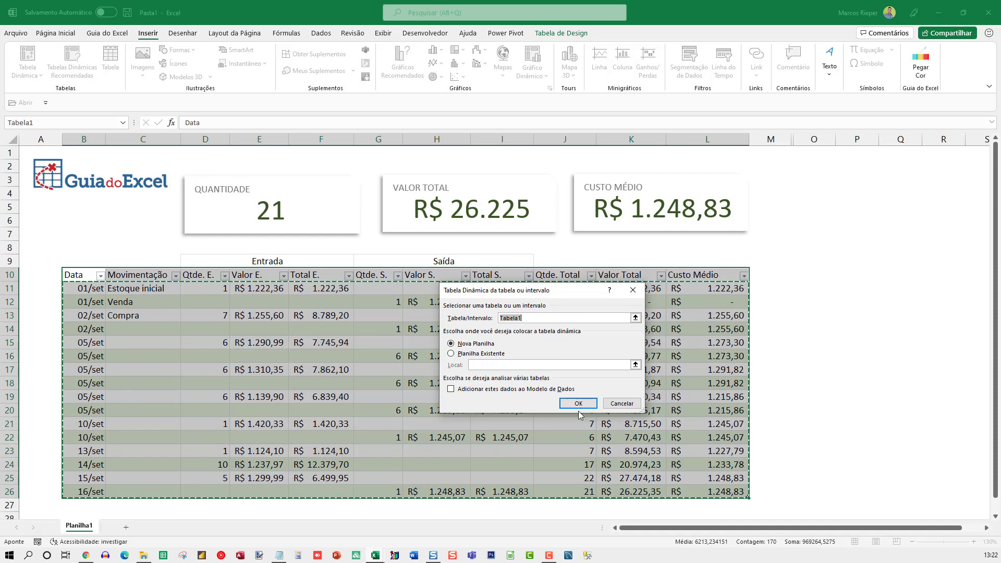
pyautogui.click(476, 354)
pyautogui.scroll(-3, 824, 365)
pyautogui.scroll(3, 836, 334)
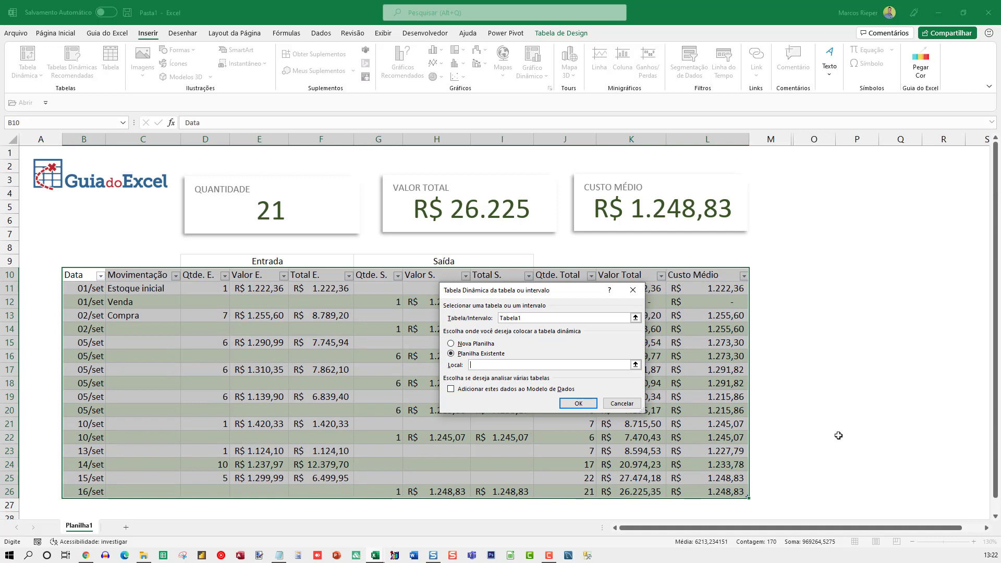
pyautogui.scroll(-4, 811, 467)
pyautogui.scroll(2, 808, 464)
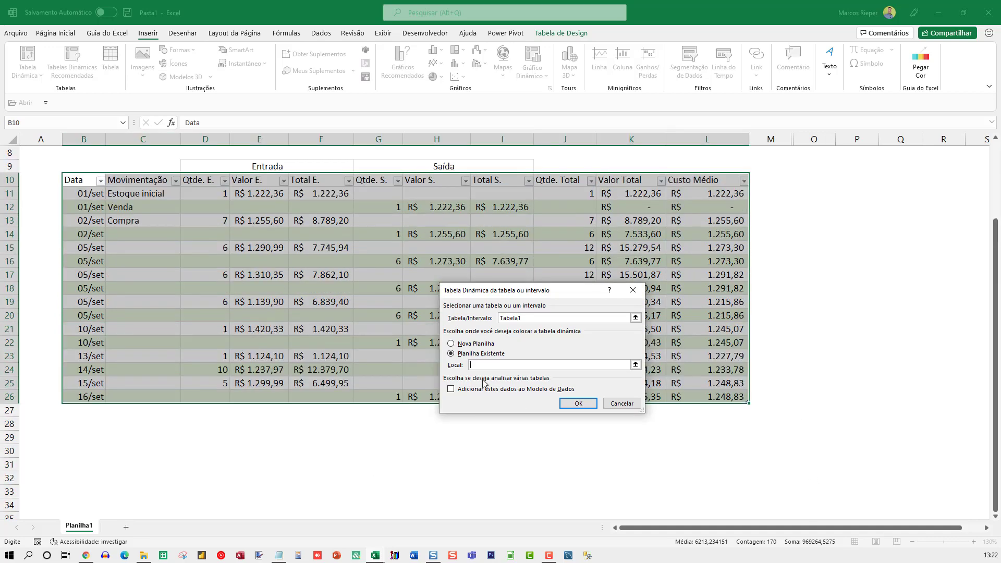
pyautogui.scroll(3, 477, 378)
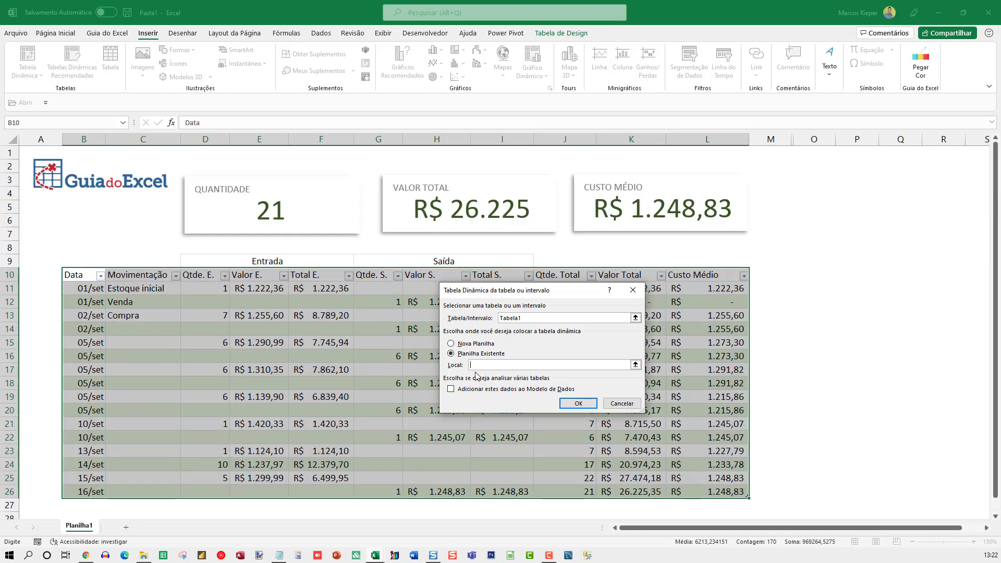
pyautogui.click(454, 344)
pyautogui.click(578, 402)
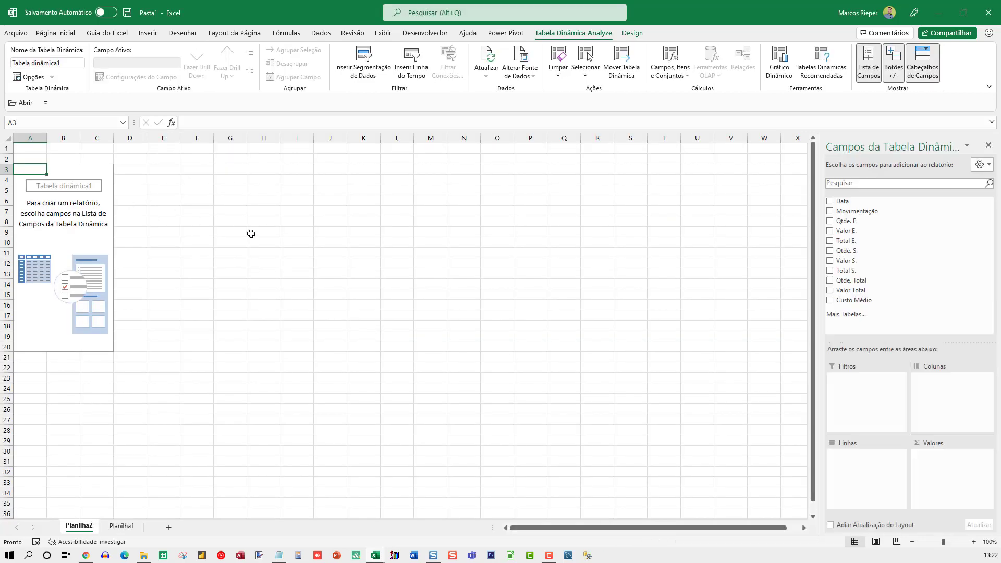
pyautogui.keyDown('ctrl'); pyautogui.scroll(4, 412, 237); pyautogui.keyUp('ctrl')
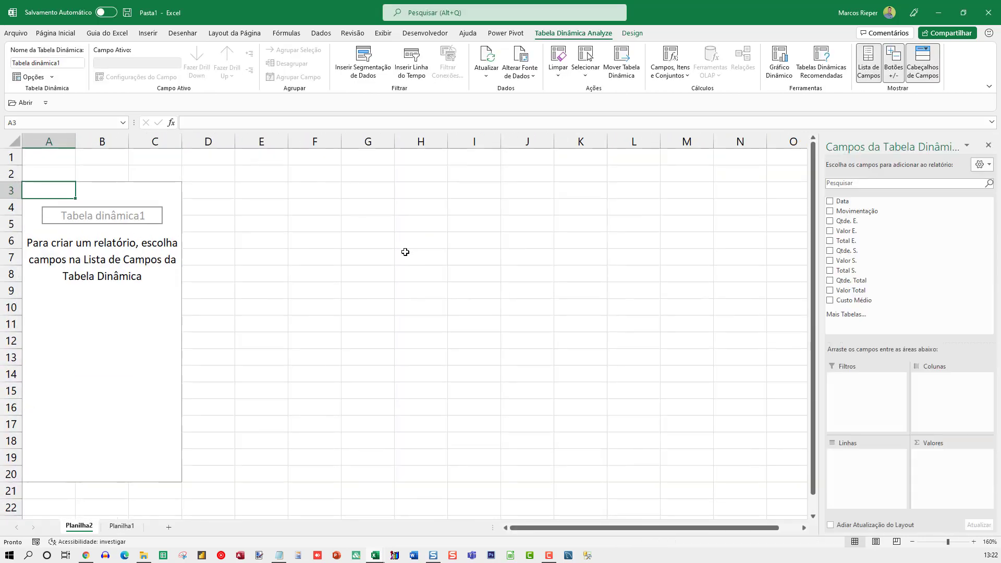
pyautogui.click(138, 274)
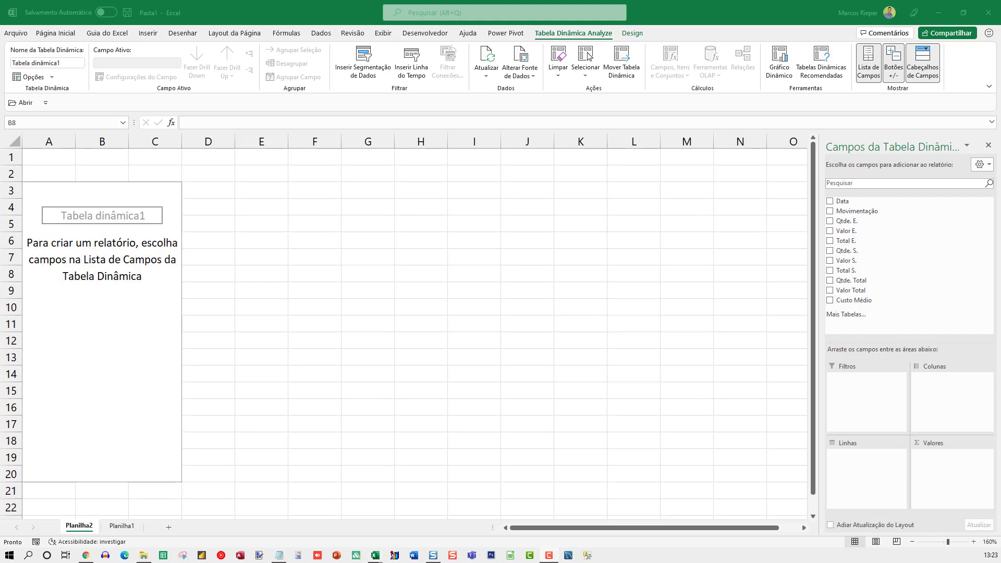
pyautogui.click(131, 275)
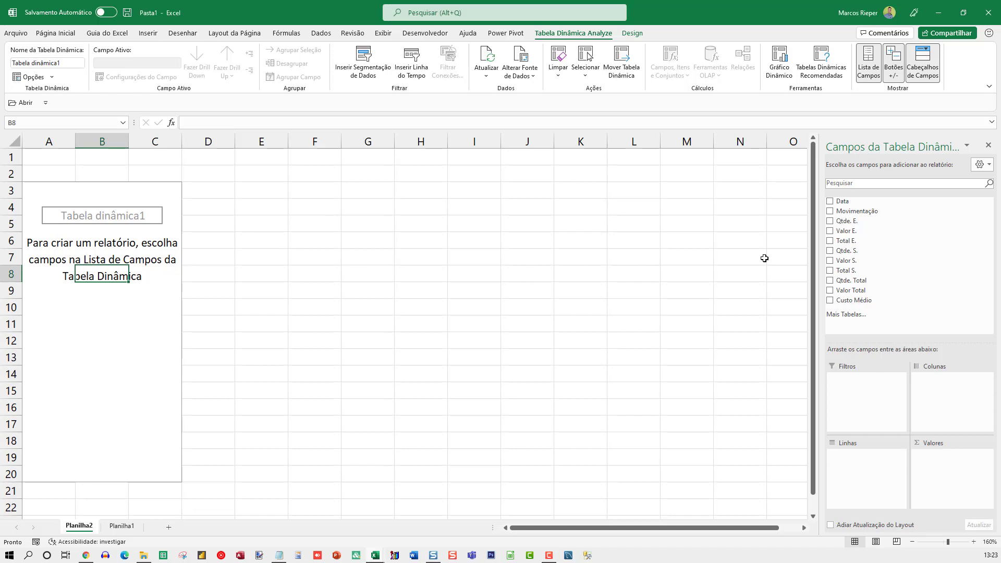
# Add the Data field to the PivotTable rows and ungroup it to list the individual dates
pyautogui.moveTo(849, 203); pyautogui.dragTo(847, 479)
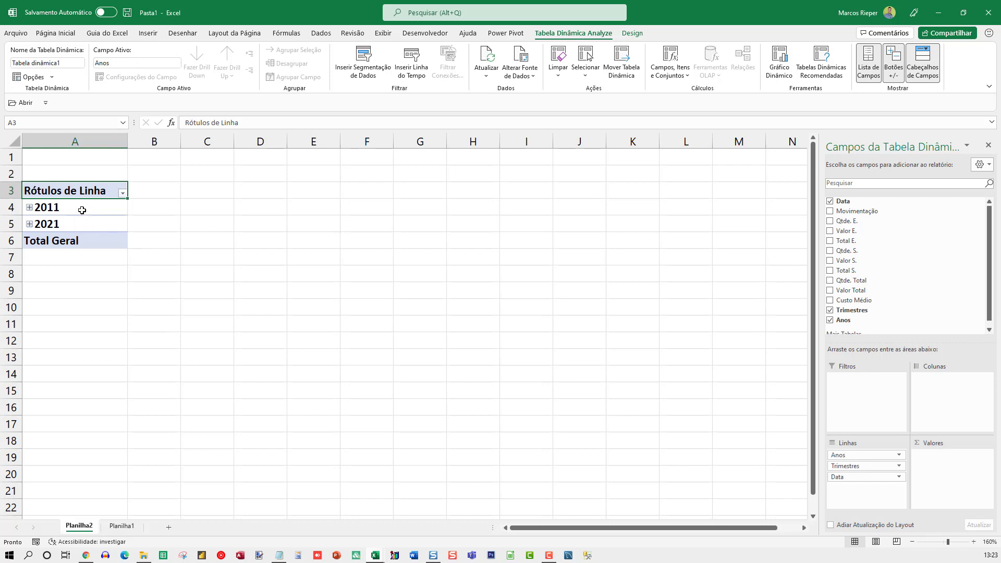
pyautogui.rightClick(82, 210)
pyautogui.click(120, 343)
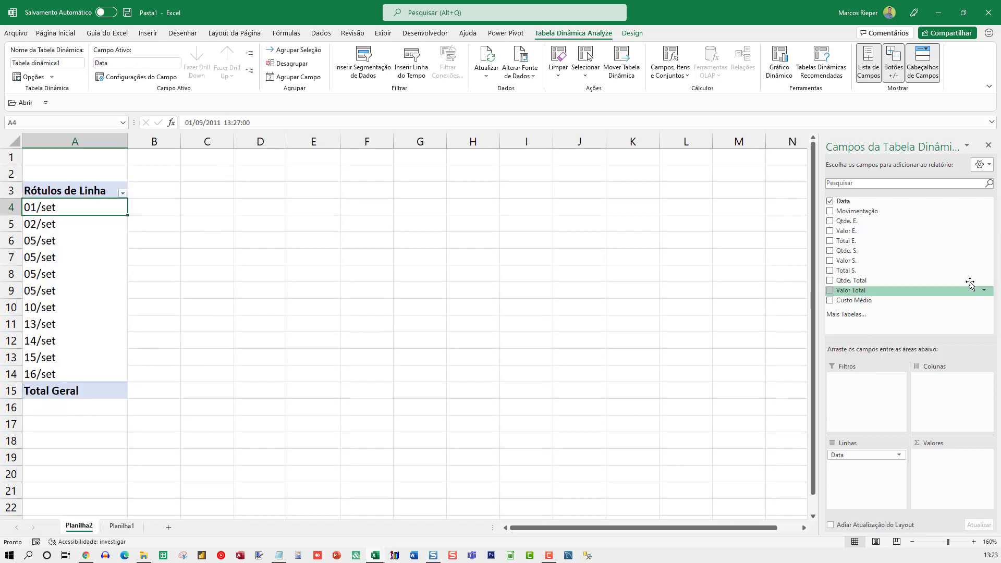
# Add Valor Total to the PivotTable values and summarise it by Máx
pyautogui.moveTo(865, 294); pyautogui.dragTo(946, 480)
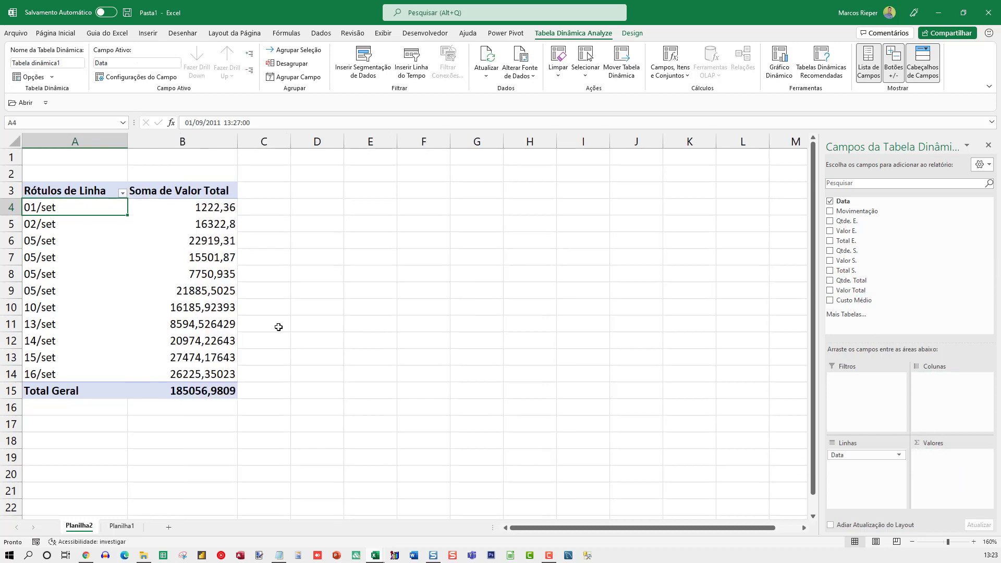
pyautogui.rightClick(213, 242)
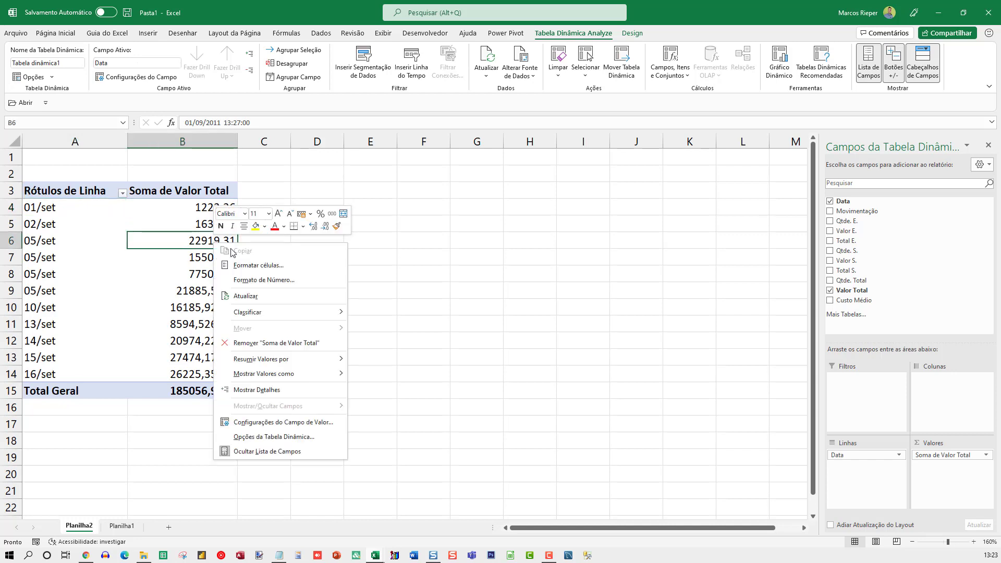
pyautogui.click(312, 418)
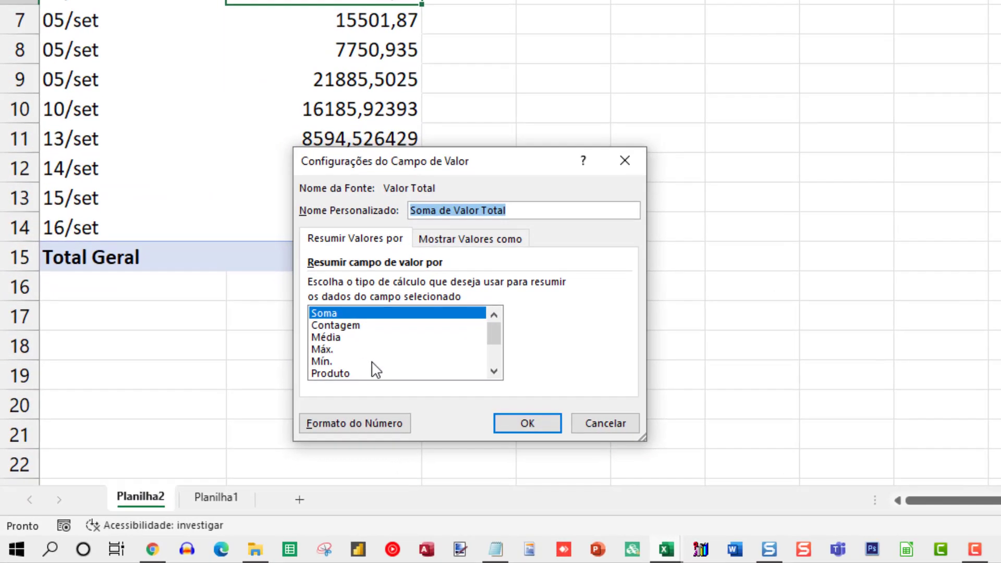
pyautogui.click(334, 338)
pyautogui.click(338, 348)
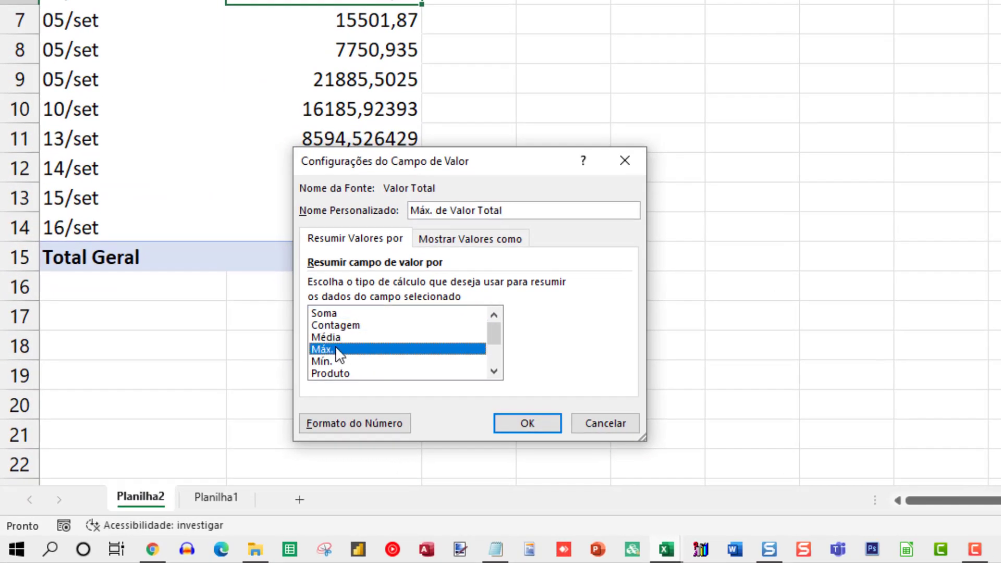
pyautogui.click(340, 361)
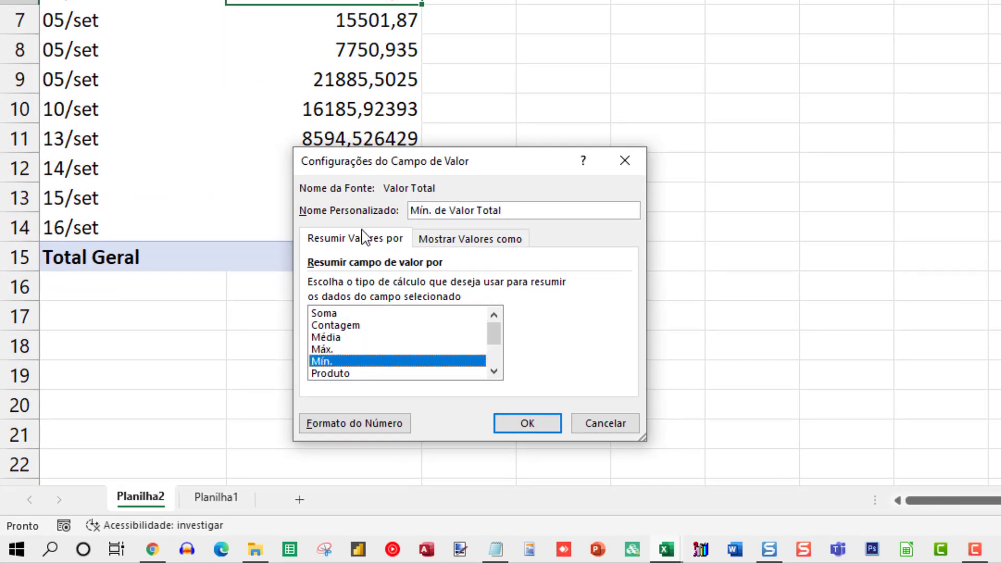
pyautogui.click(342, 347)
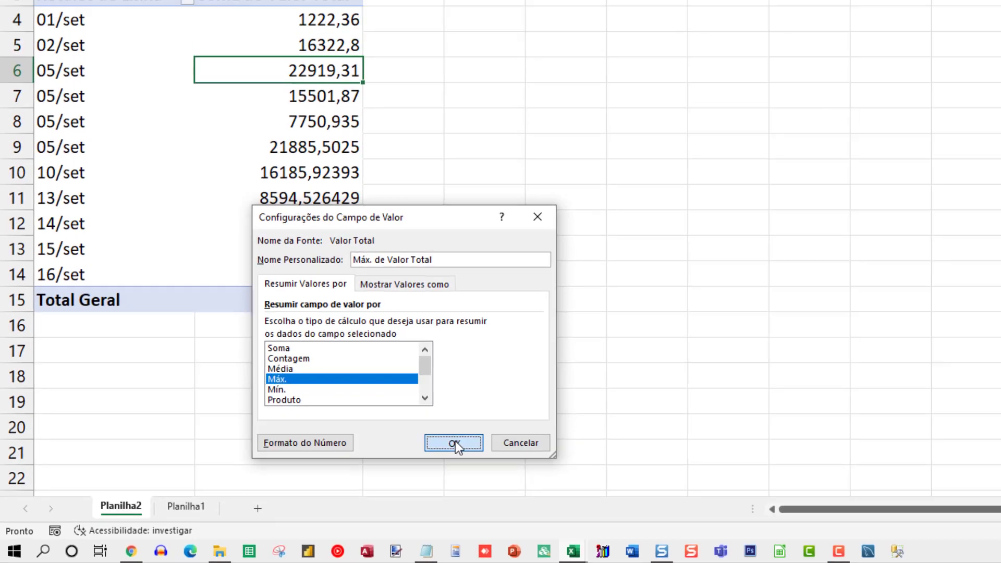
pyautogui.click(531, 426)
# Format the PivotTable's Valor Total figures in B4:B15 with the R$ accounting number format
pyautogui.moveTo(208, 214); pyautogui.dragTo(205, 386)
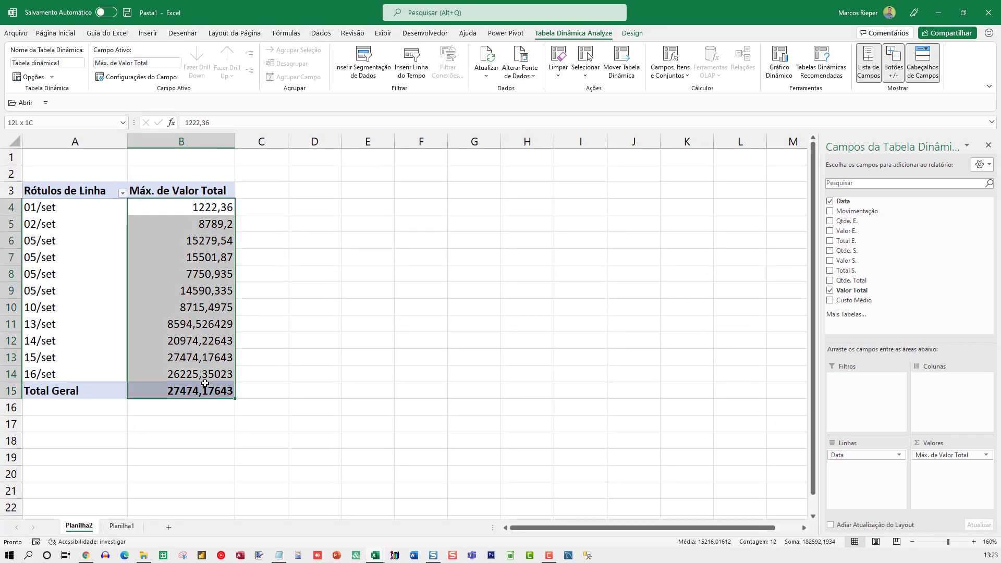
pyautogui.click(79, 34)
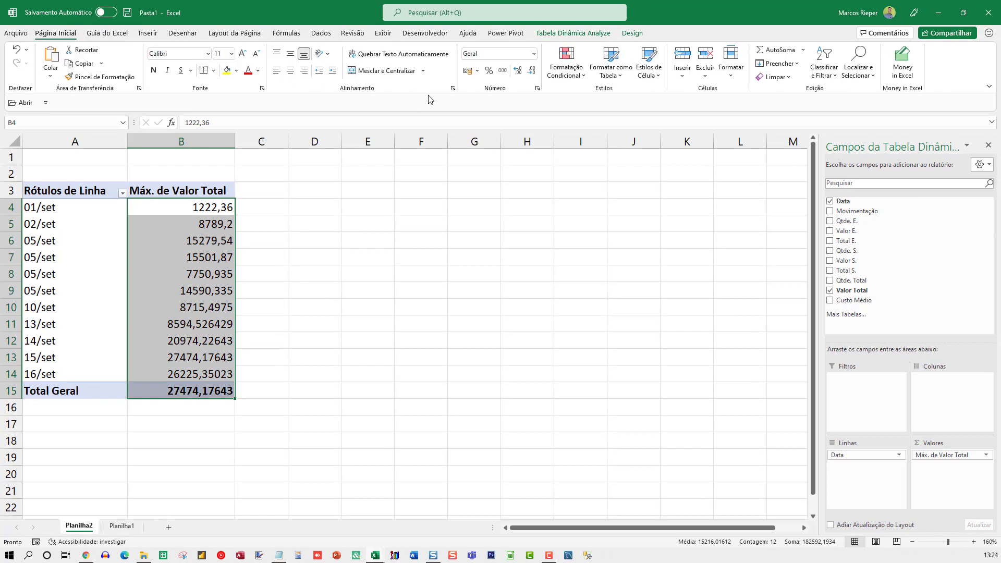
pyautogui.click(467, 70)
pyautogui.click(211, 257)
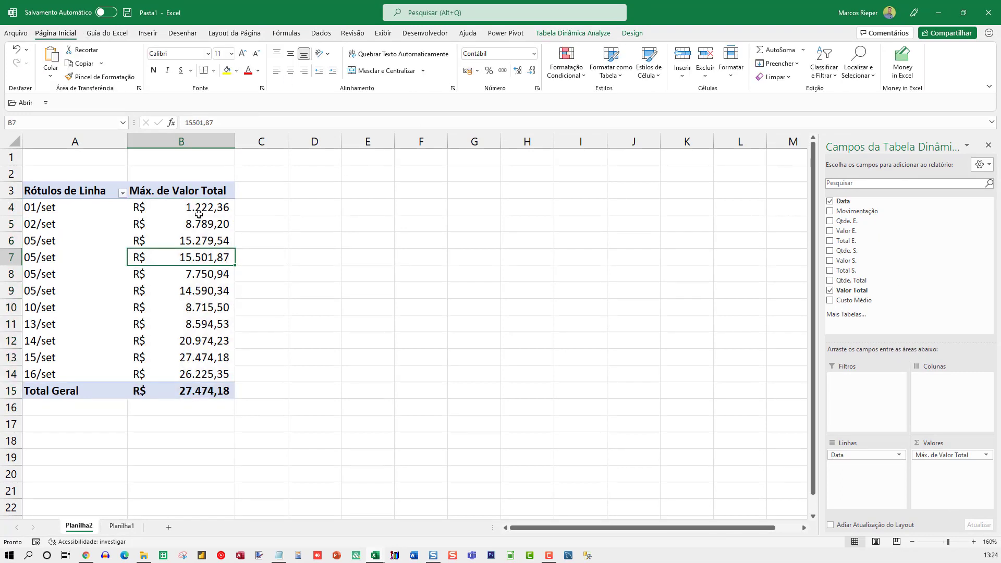
pyautogui.click(205, 223)
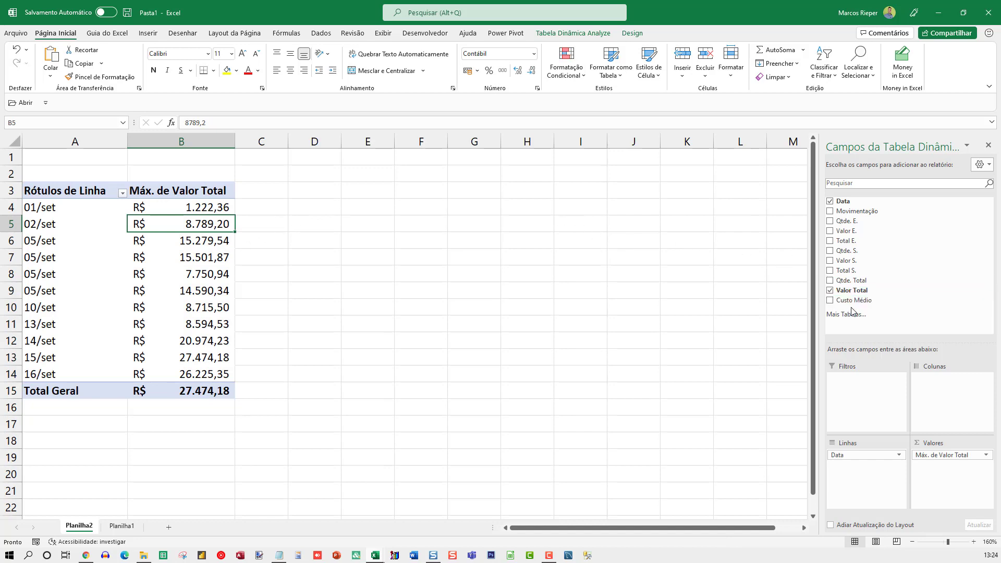
# Add Custo Médio to the PivotTable values and summarise it by Máx
pyautogui.moveTo(850, 300); pyautogui.dragTo(936, 487)
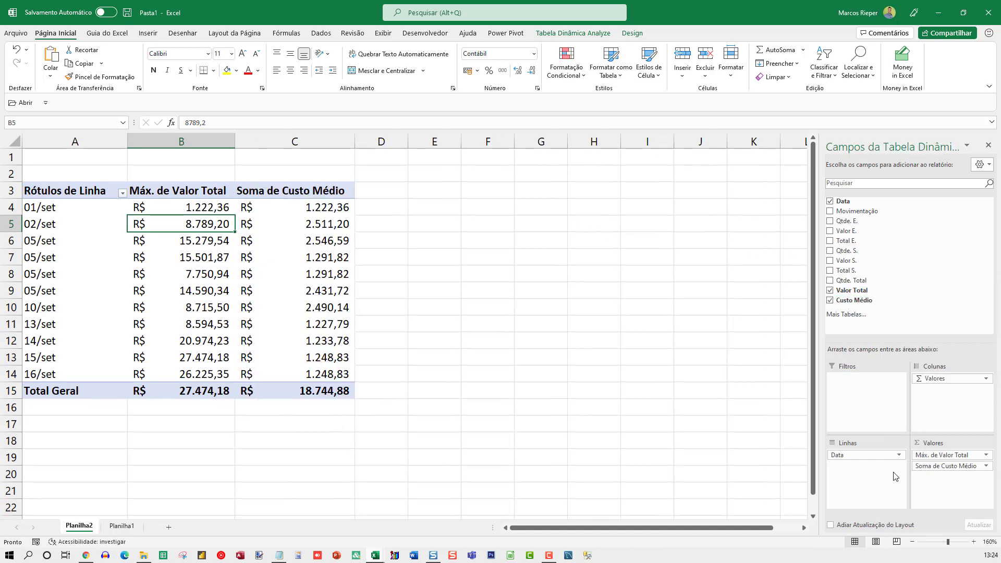
pyautogui.rightClick(325, 225)
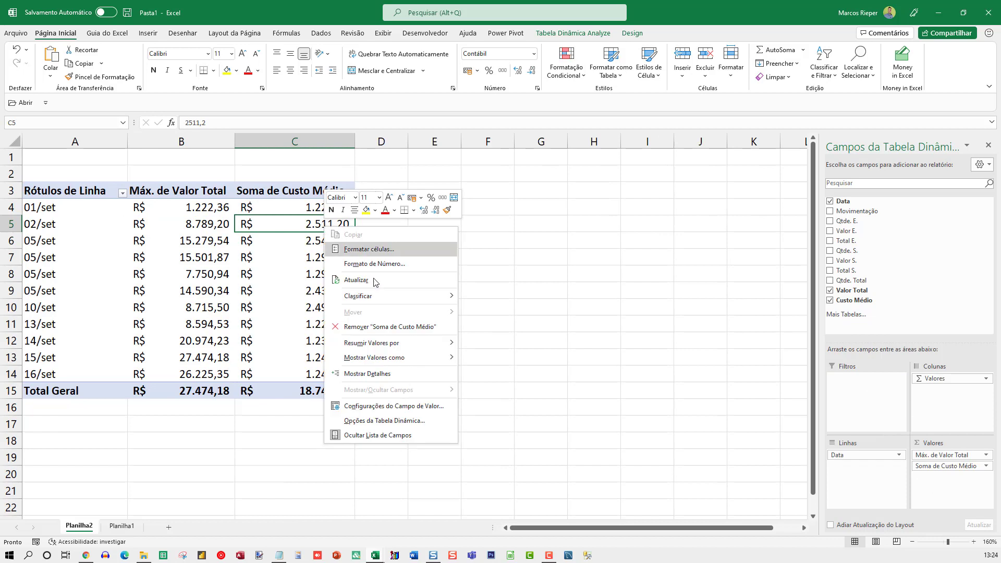
pyautogui.click(392, 406)
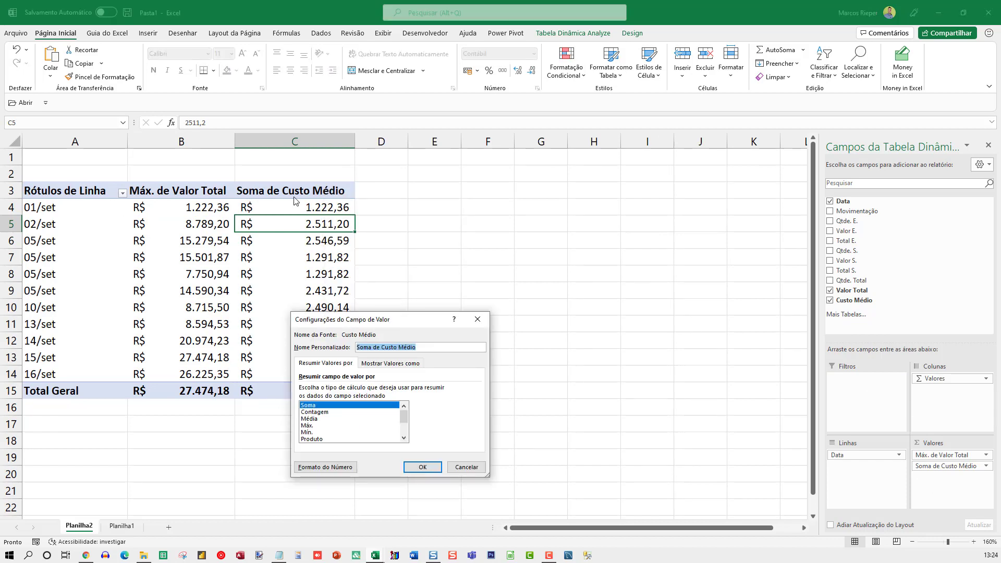
pyautogui.moveTo(375, 324); pyautogui.dragTo(313, 273)
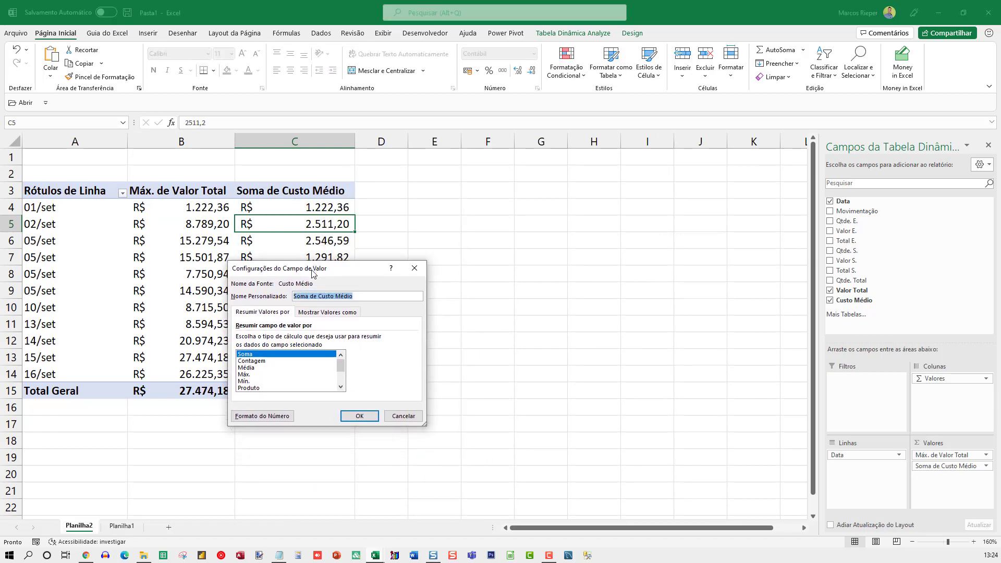
pyautogui.click(255, 374)
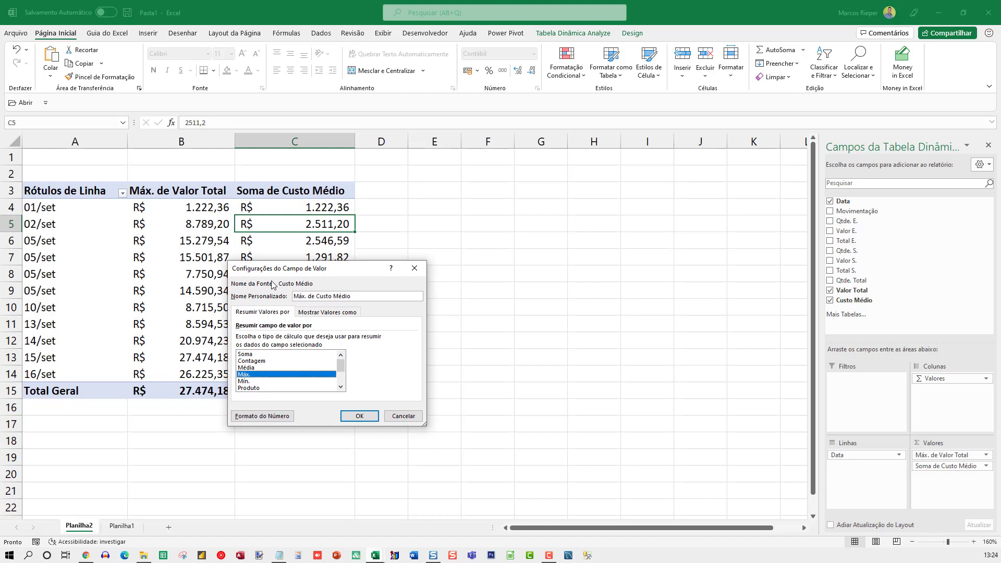
pyautogui.click(359, 414)
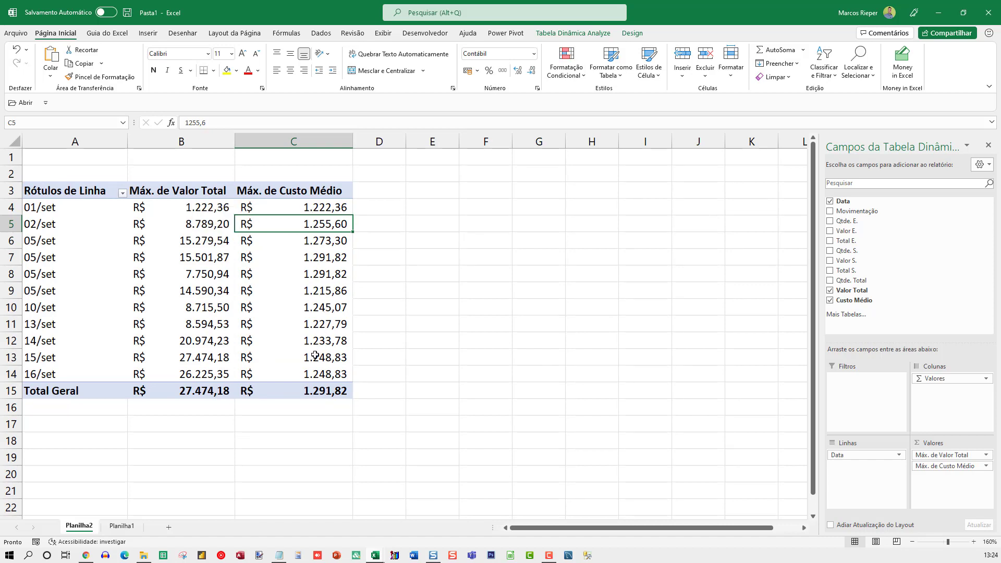
# Create a PivotChart from the PivotTable and move it to cell O12 of Planilha1
pyautogui.click(215, 247)
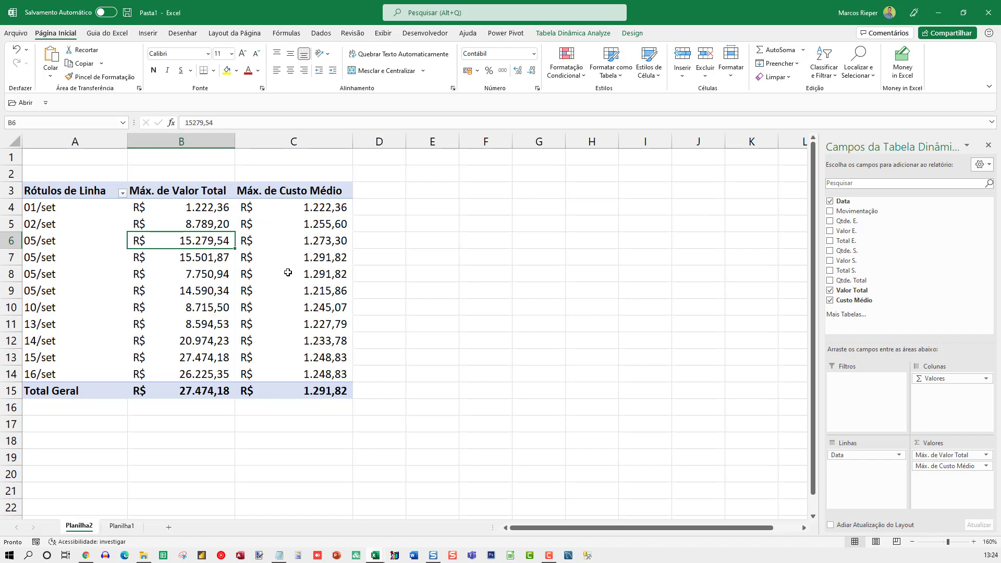
pyautogui.hotkey('alt', 'F1')
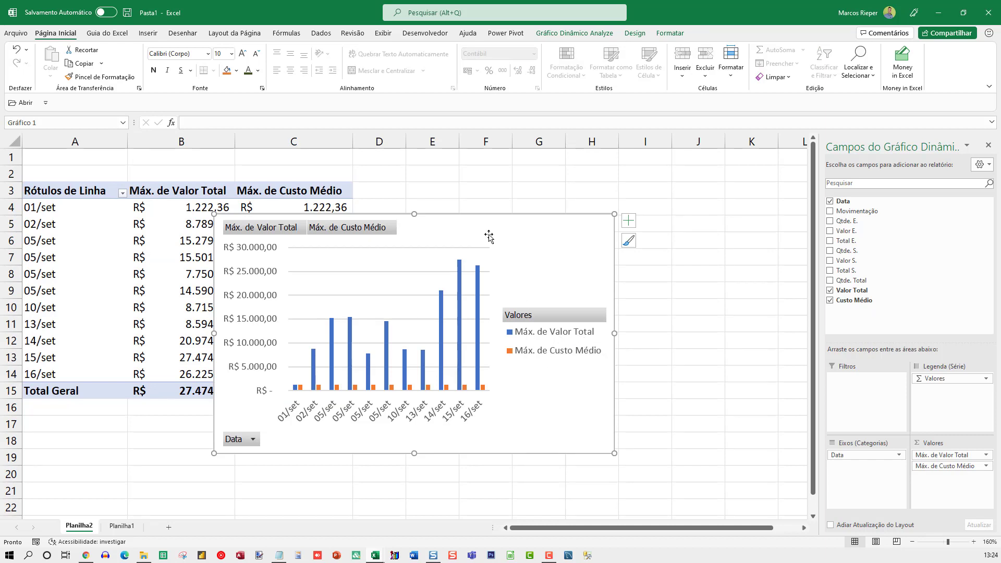
pyautogui.press('Delete')
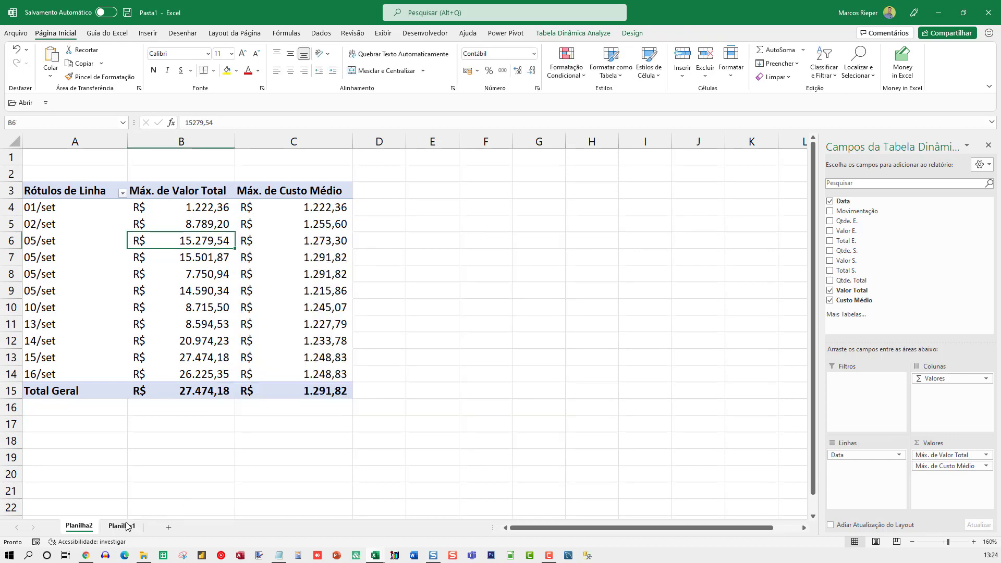
pyautogui.click(121, 526)
pyautogui.click(813, 302)
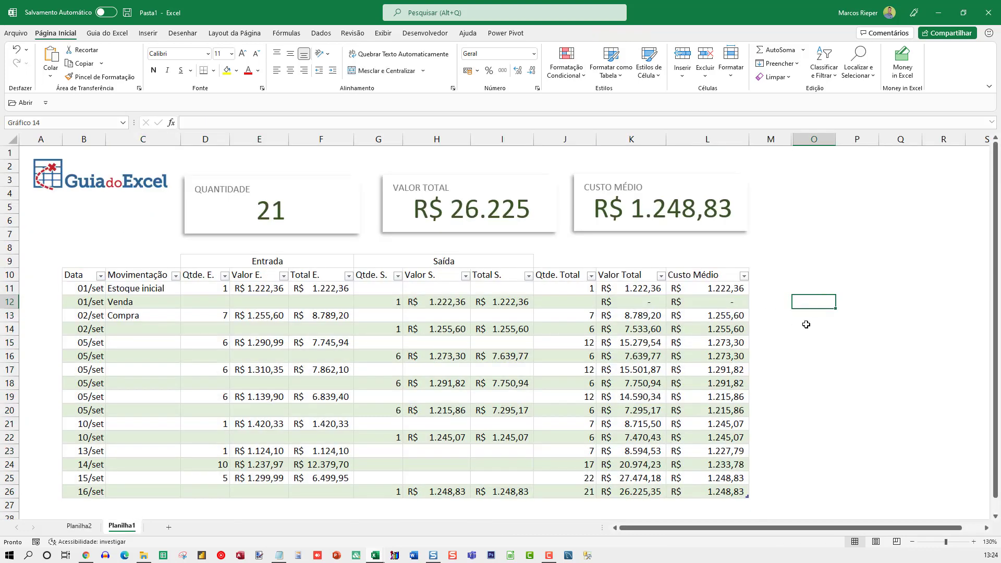
pyautogui.hotkey('ctrl', 'v')
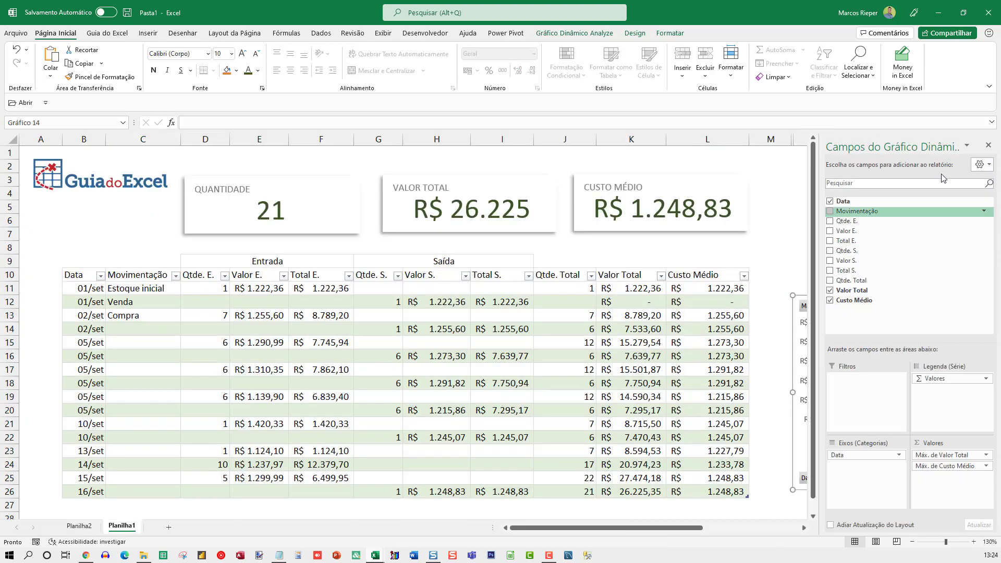
# Close the chart's field list, then place the chart beside the stock table and enlarge it to span rows 10 to 26
pyautogui.click(988, 145)
pyautogui.moveTo(778, 529); pyautogui.dragTo(854, 529)
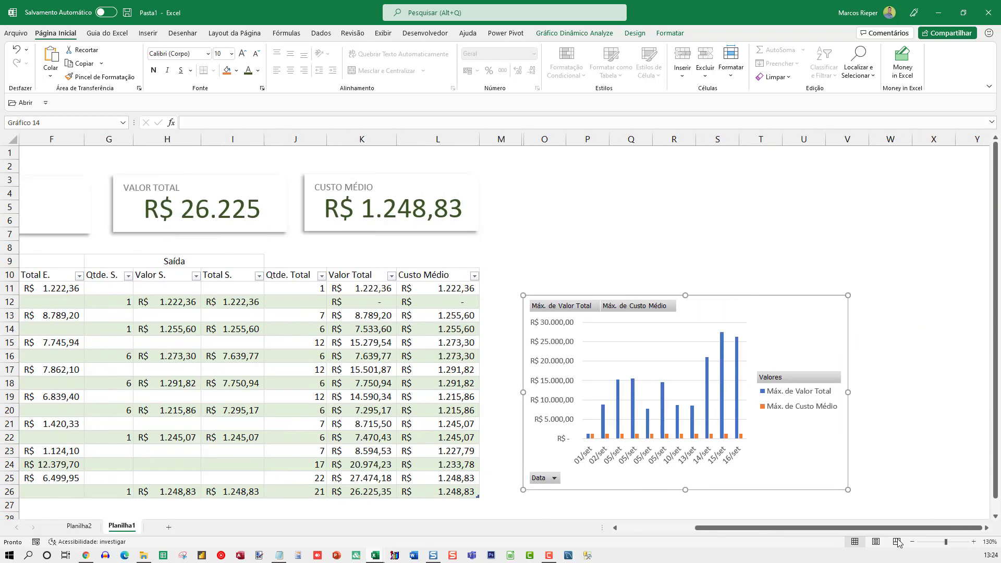
pyautogui.moveTo(745, 322); pyautogui.dragTo(710, 297)
pyautogui.moveTo(815, 464); pyautogui.dragTo(853, 500)
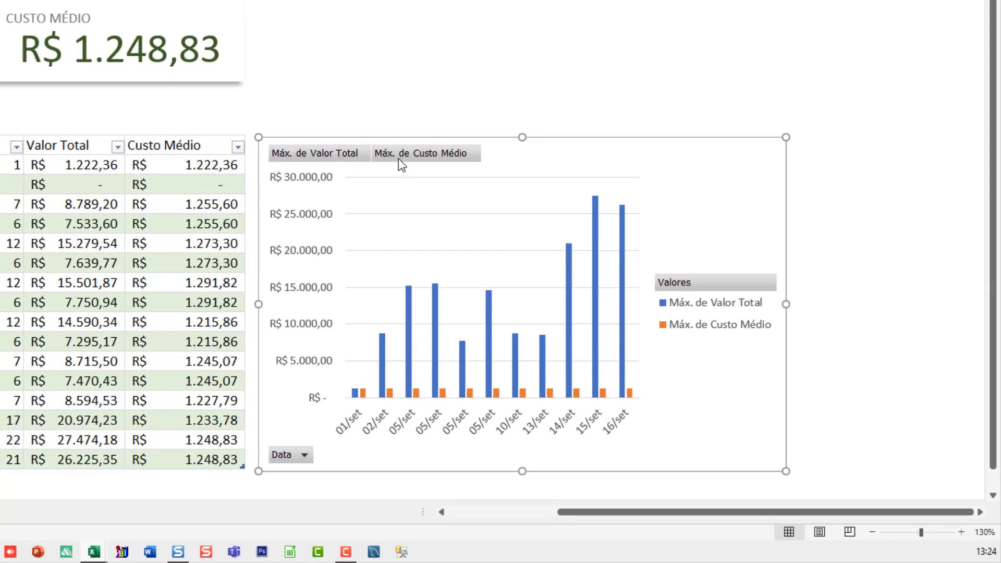
# Hide all field buttons on the PivotChart and delete its legend
pyautogui.rightClick(292, 449)
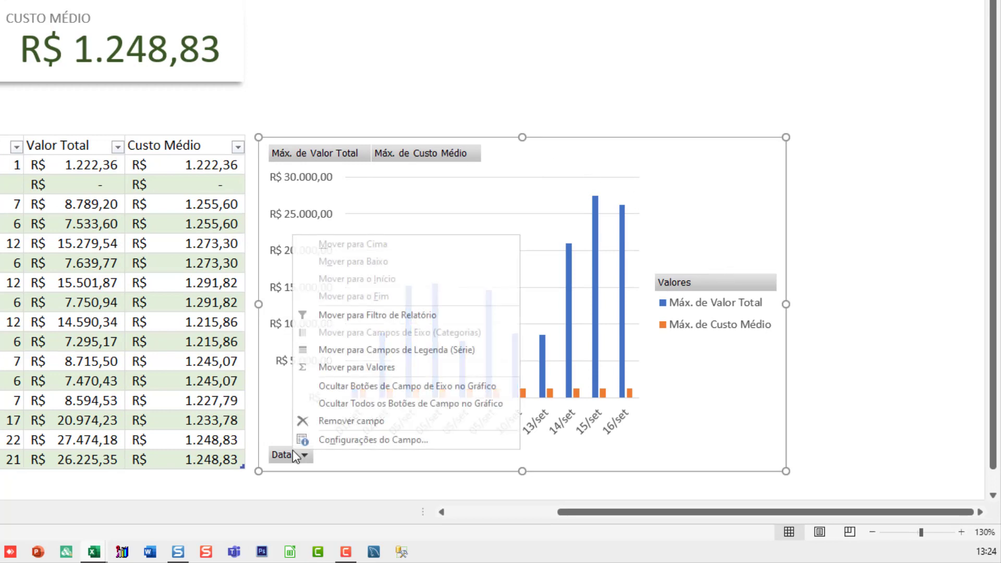
pyautogui.click(360, 404)
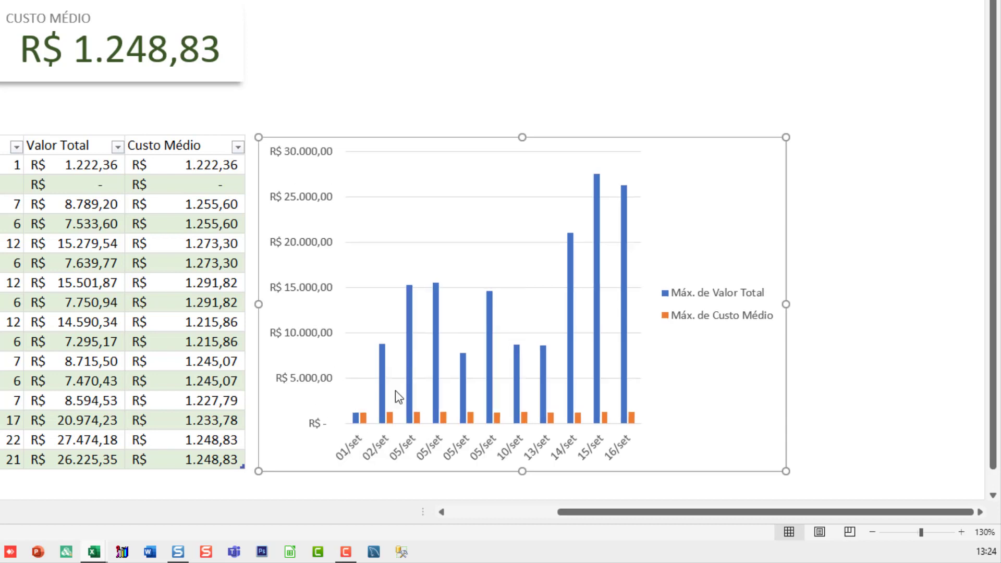
pyautogui.click(713, 306)
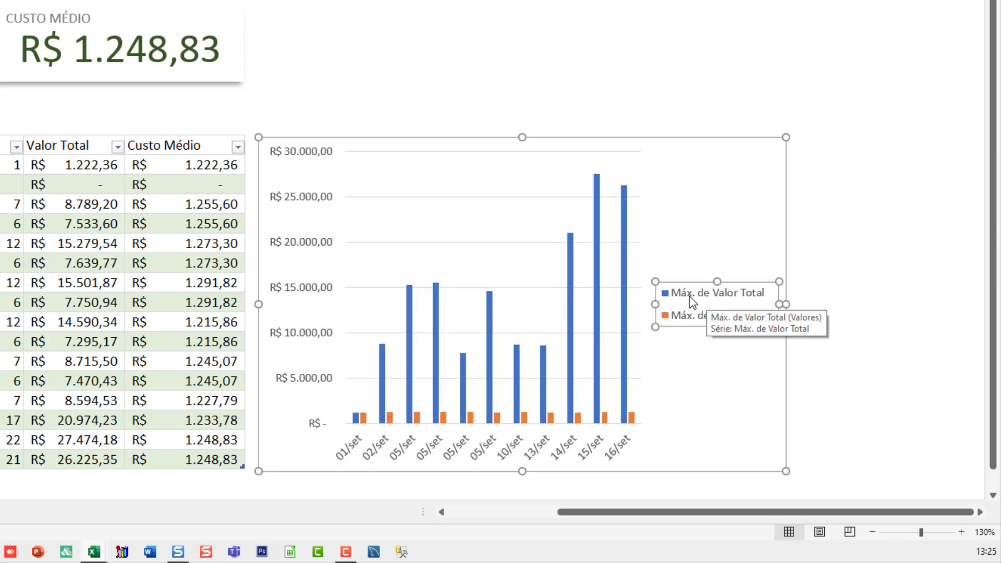
pyautogui.press('Delete')
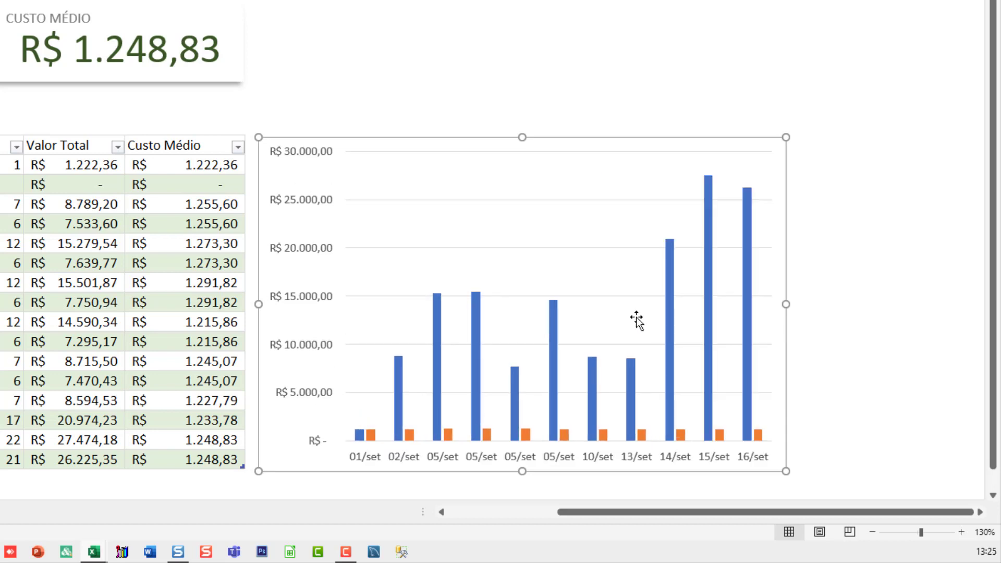
# Change the PivotChart to a combination with Custo Médio as a line on the secondary axis, and widen the chart to column W
pyautogui.rightClick(441, 147)
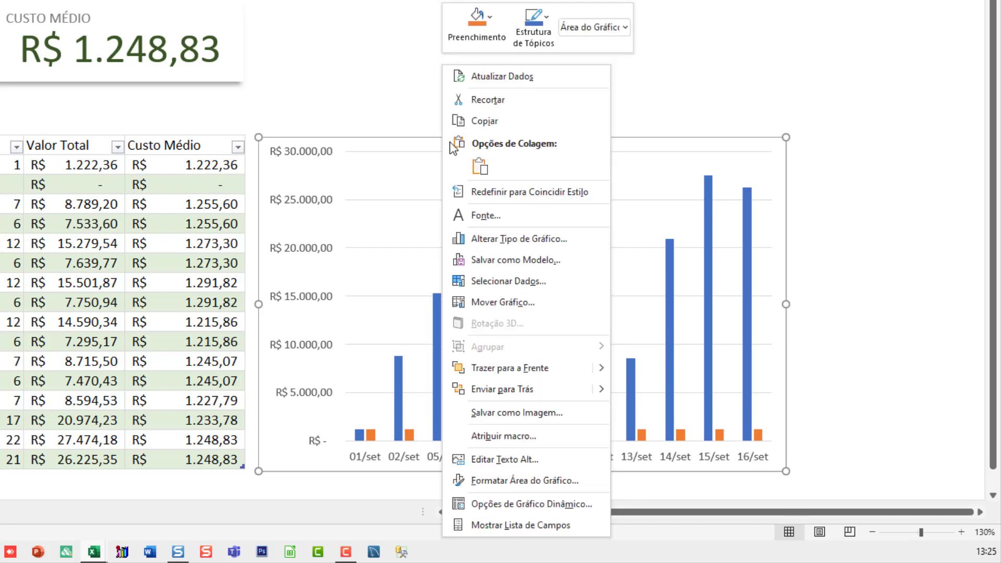
pyautogui.click(482, 237)
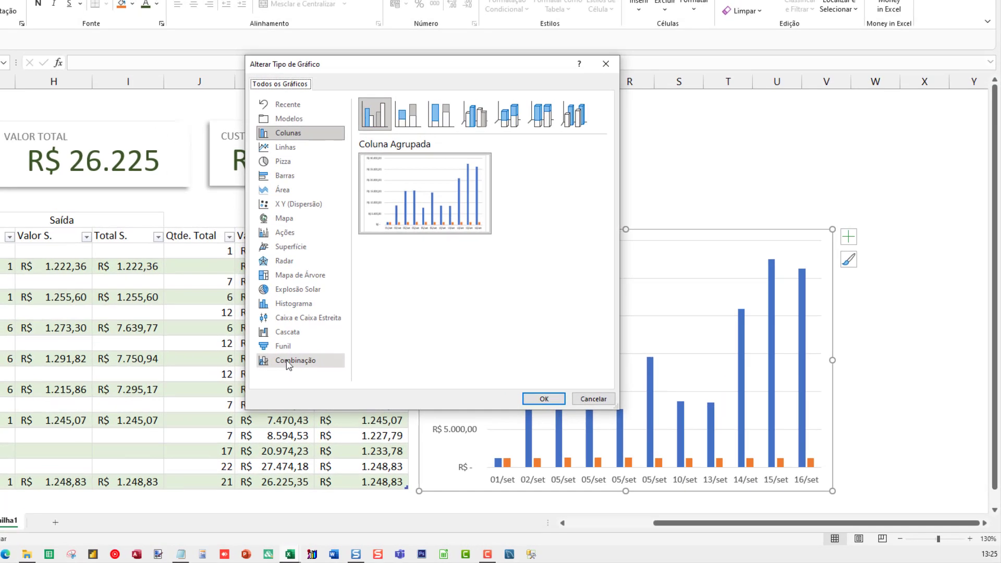
pyautogui.click(288, 363)
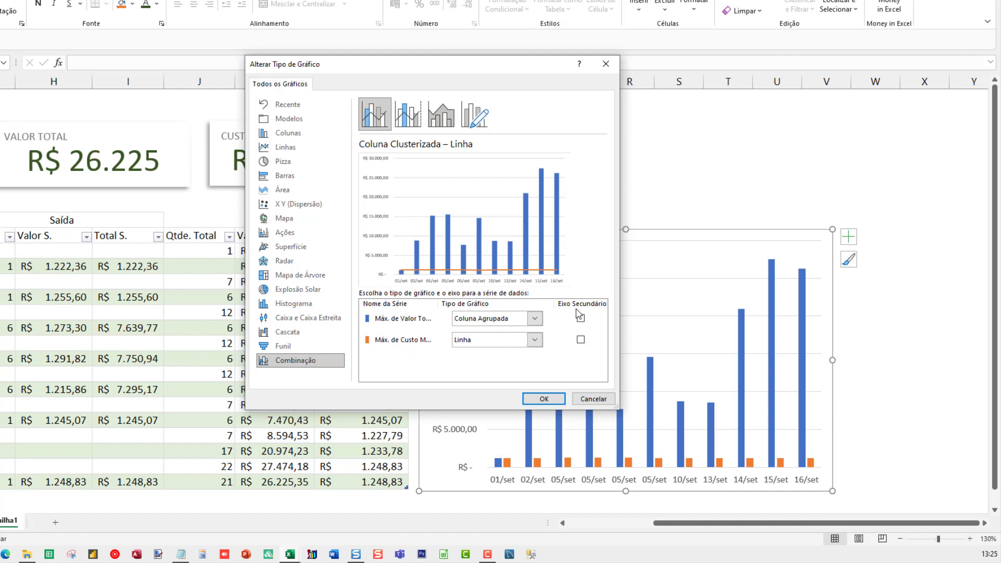
pyautogui.click(580, 340)
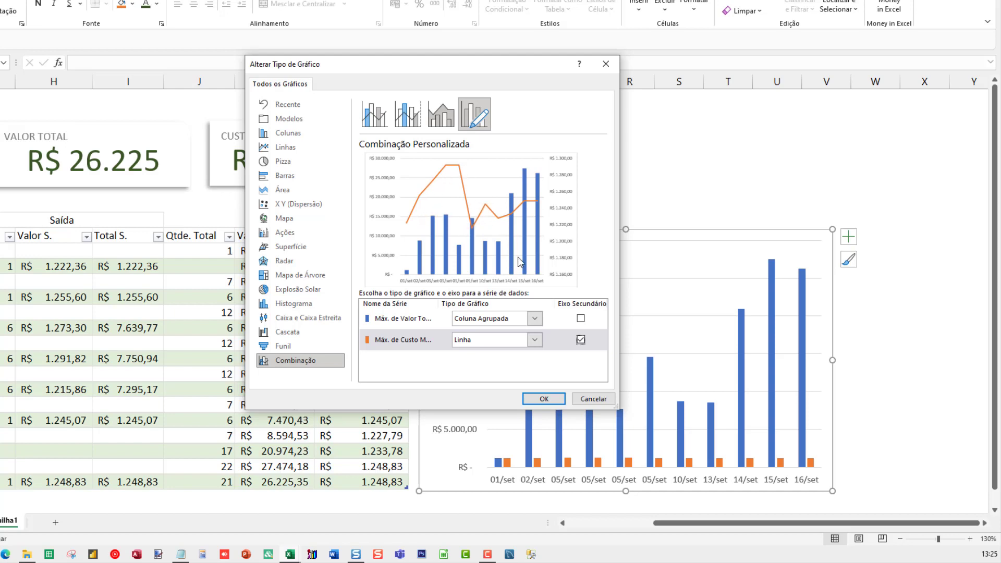
pyautogui.click(544, 399)
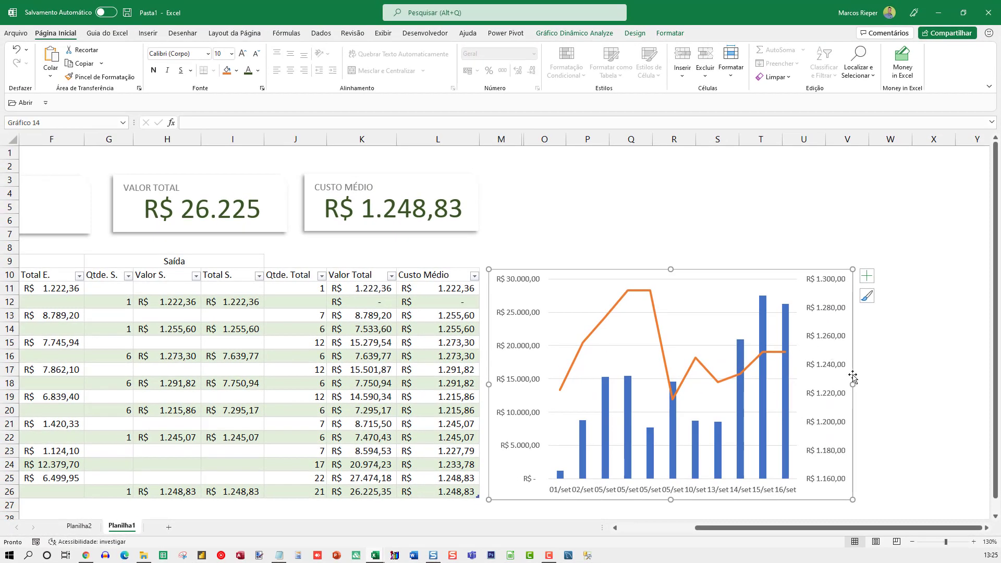
pyautogui.moveTo(855, 385); pyautogui.dragTo(928, 386)
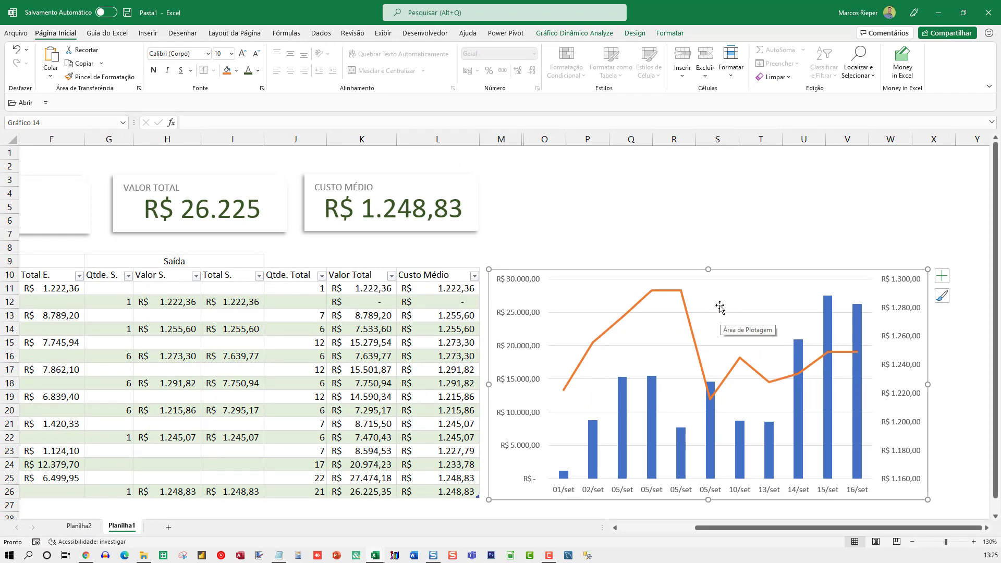
# Recolour the PivotChart with the monochromatic palette that runs from light periwinkle to dark blue
pyautogui.click(670, 33)
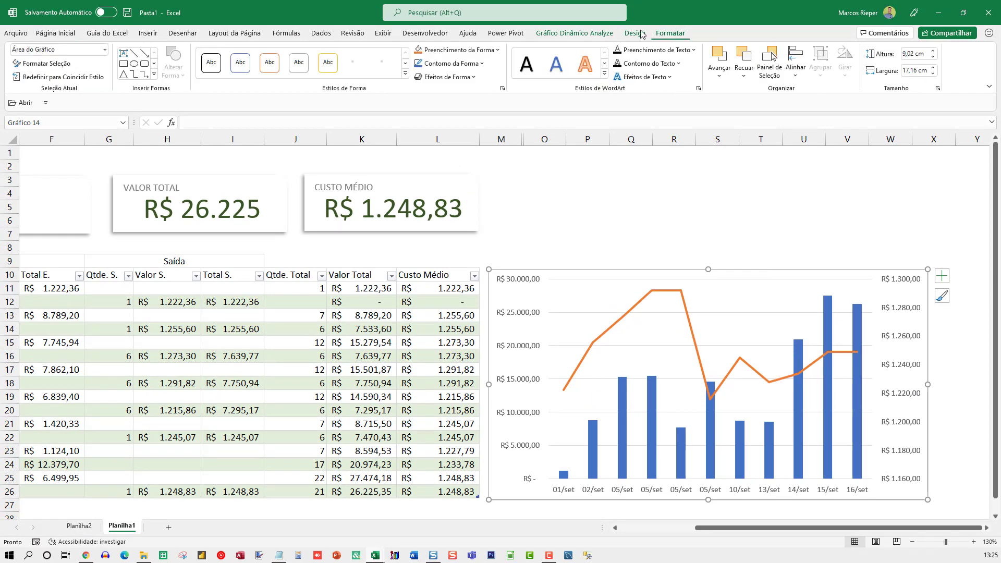
pyautogui.click(635, 33)
pyautogui.click(116, 61)
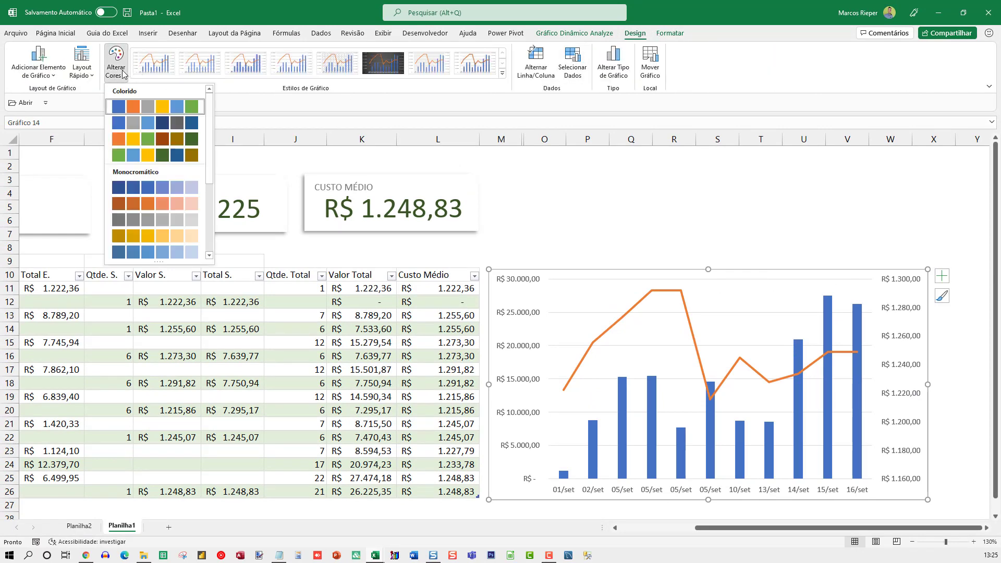
pyautogui.scroll(-5, 134, 238)
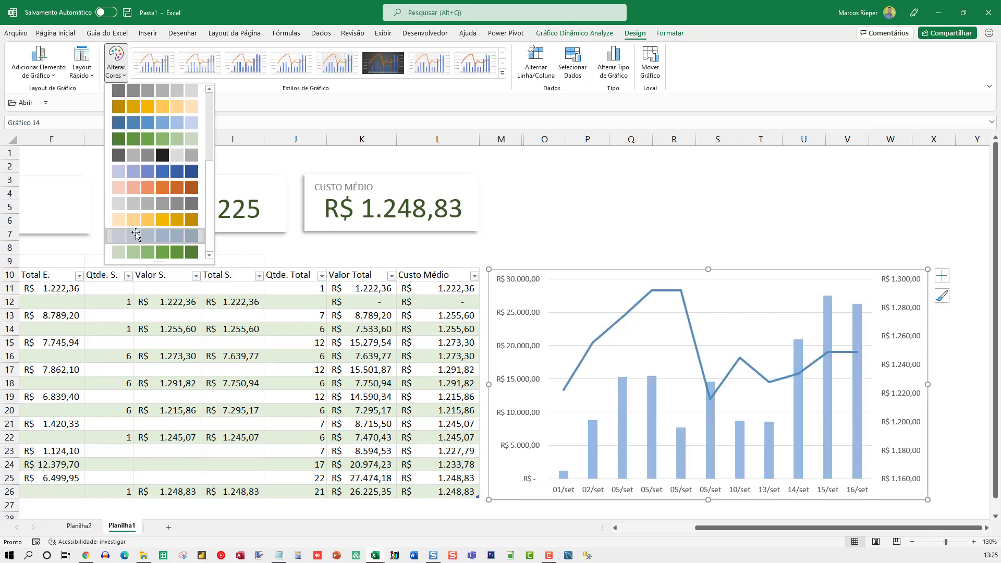
pyautogui.click(134, 236)
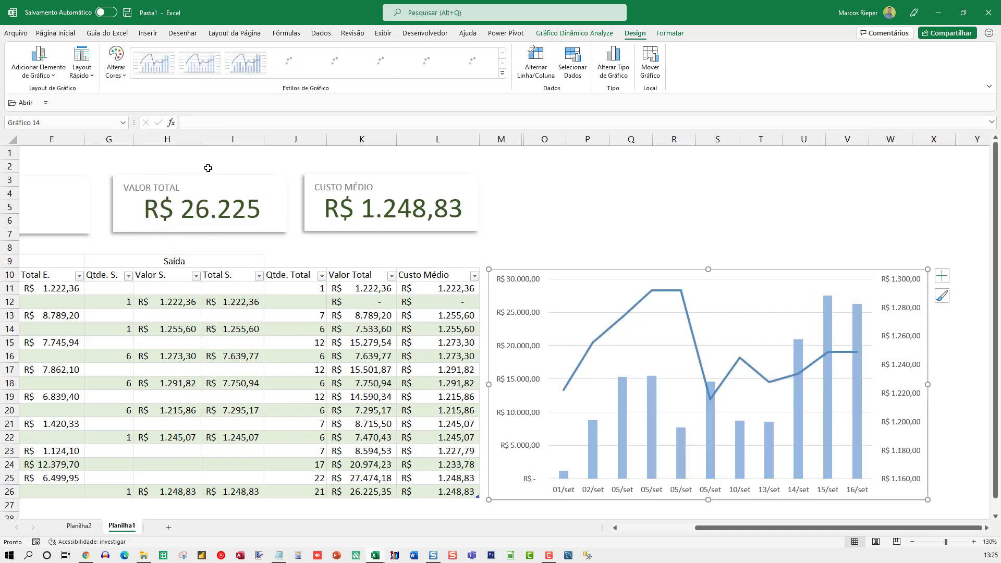
pyautogui.click(119, 69)
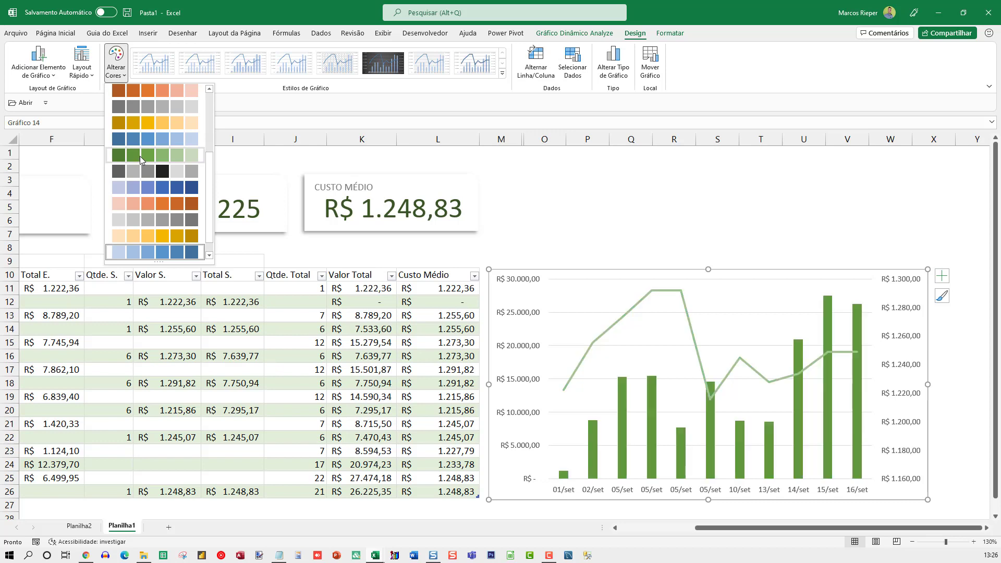
pyautogui.click(139, 192)
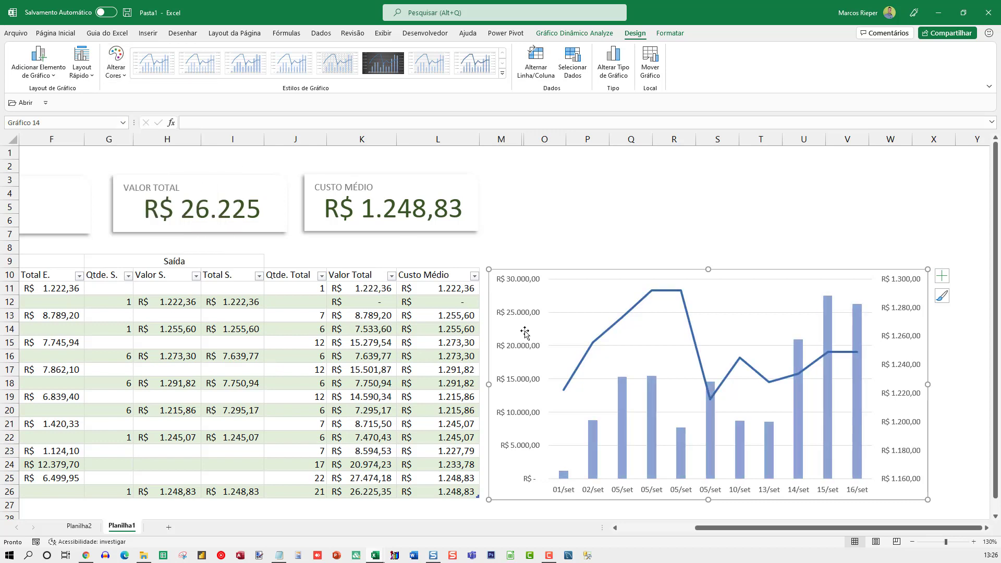
# Set the width of the chart's Custo Médio line to 1,5 pt
pyautogui.click(604, 338)
pyautogui.rightClick(604, 336)
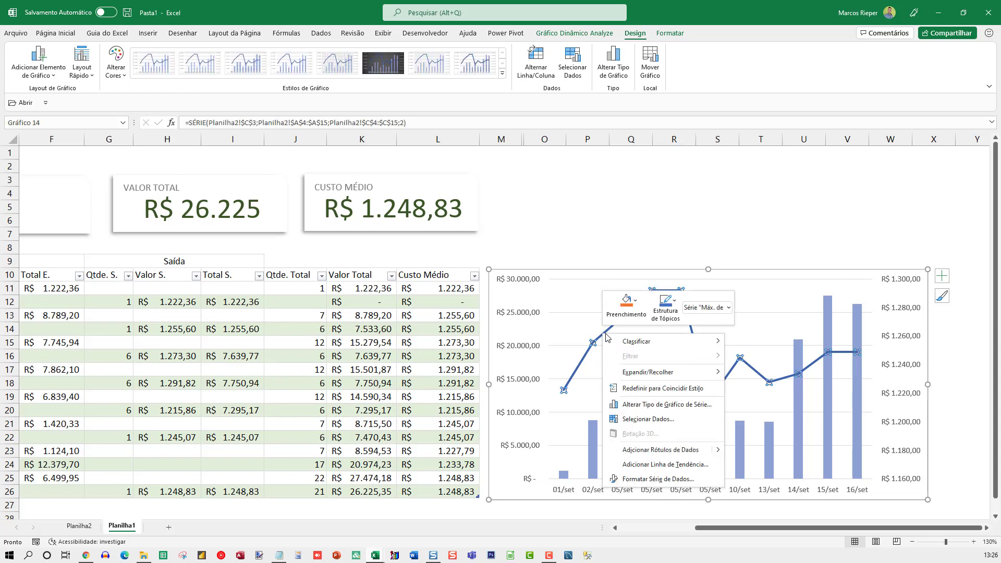
pyautogui.click(647, 479)
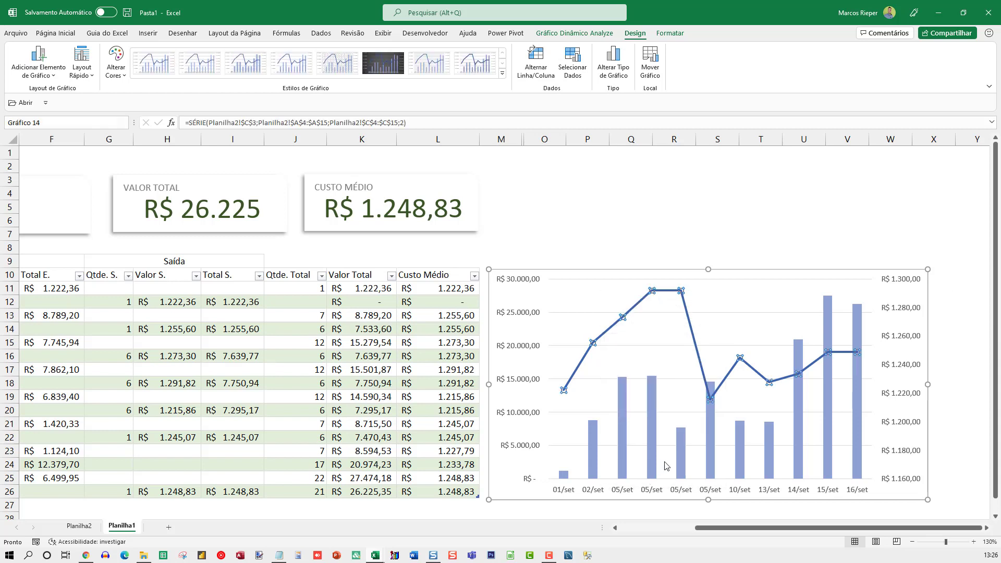
pyautogui.click(869, 181)
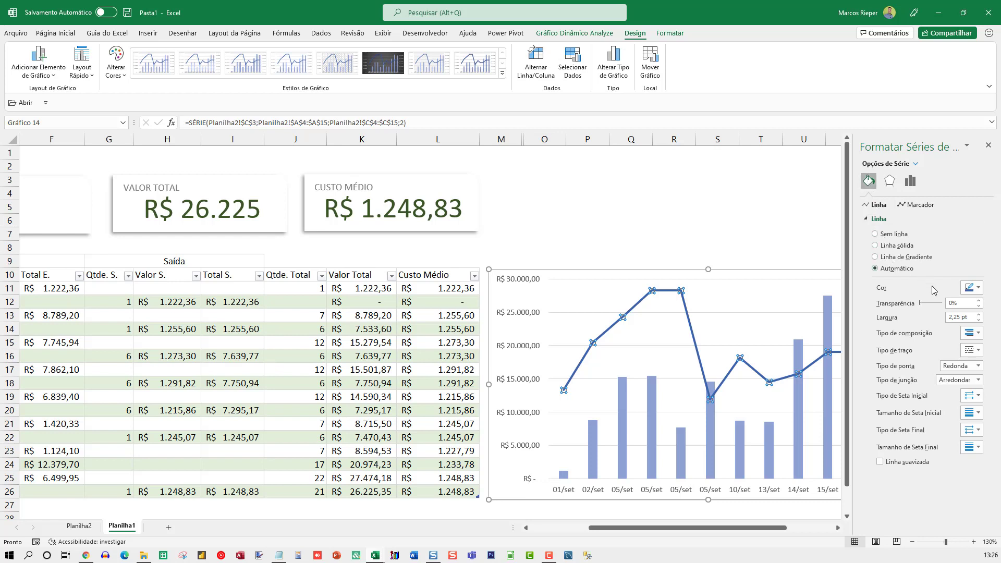
pyautogui.click(977, 315)
pyautogui.click(977, 315)
pyautogui.click(977, 315)
pyautogui.click(978, 320)
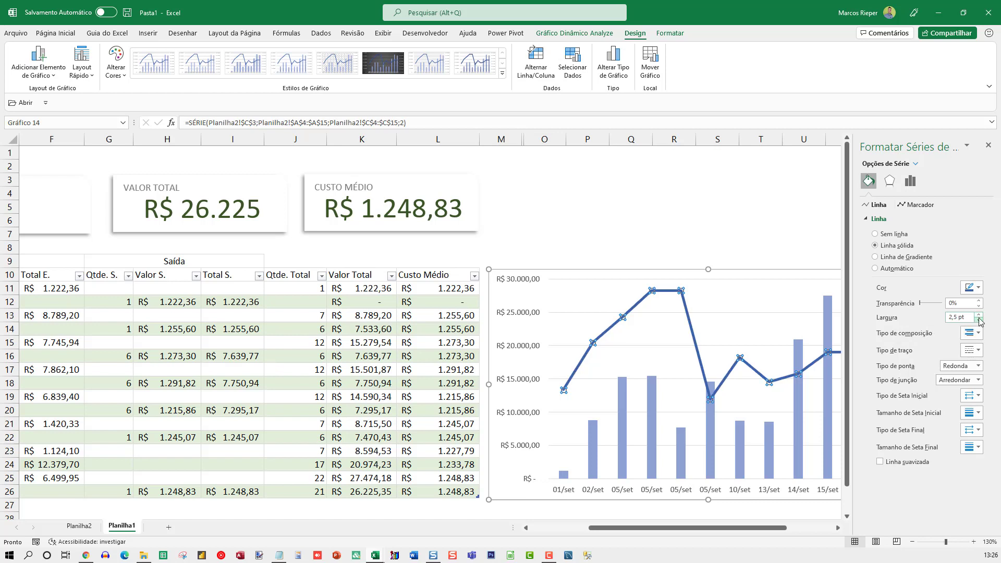
pyautogui.click(979, 320)
pyautogui.click(979, 320)
pyautogui.click(979, 320)
pyautogui.click(979, 320)
pyautogui.click(979, 320)
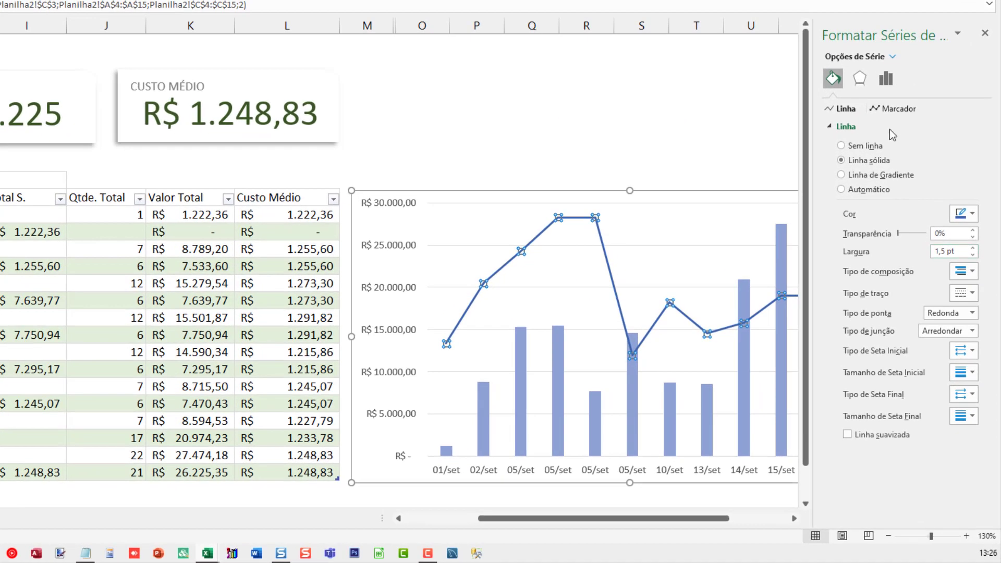
# Remove the border of the Custo Médio line's markers and give them a solid blue theme fill
pyautogui.click(893, 108)
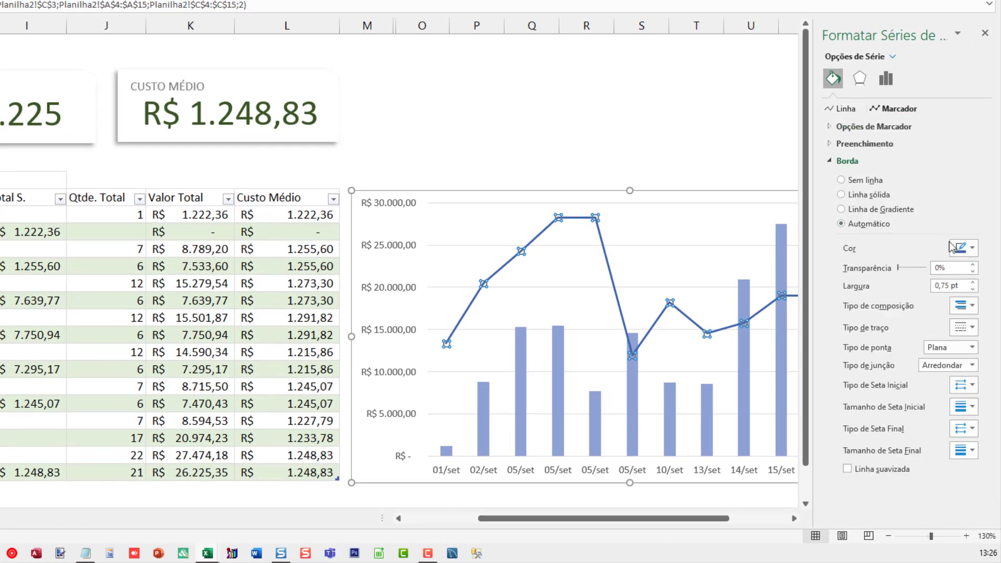
pyautogui.click(860, 180)
pyautogui.click(837, 146)
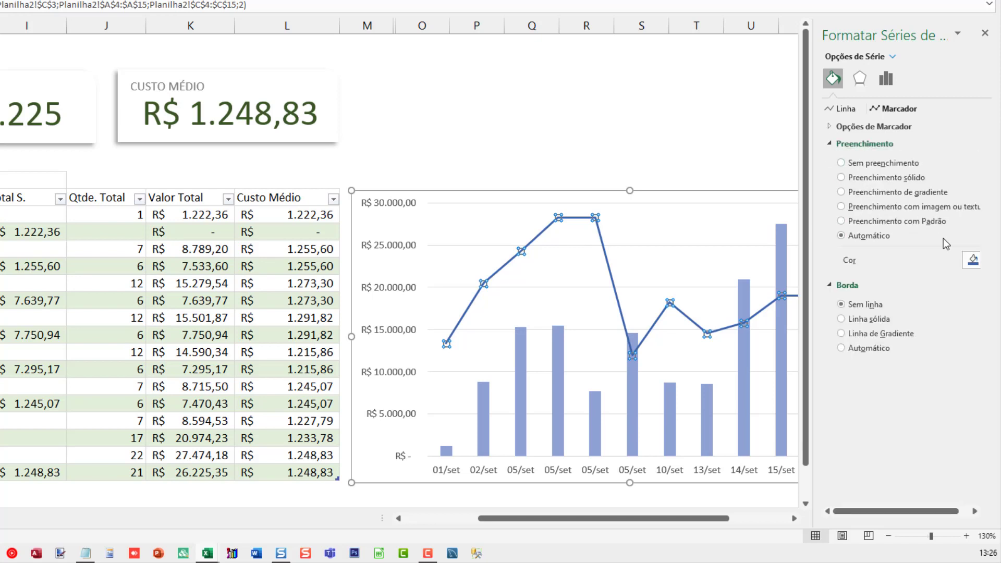
pyautogui.click(863, 179)
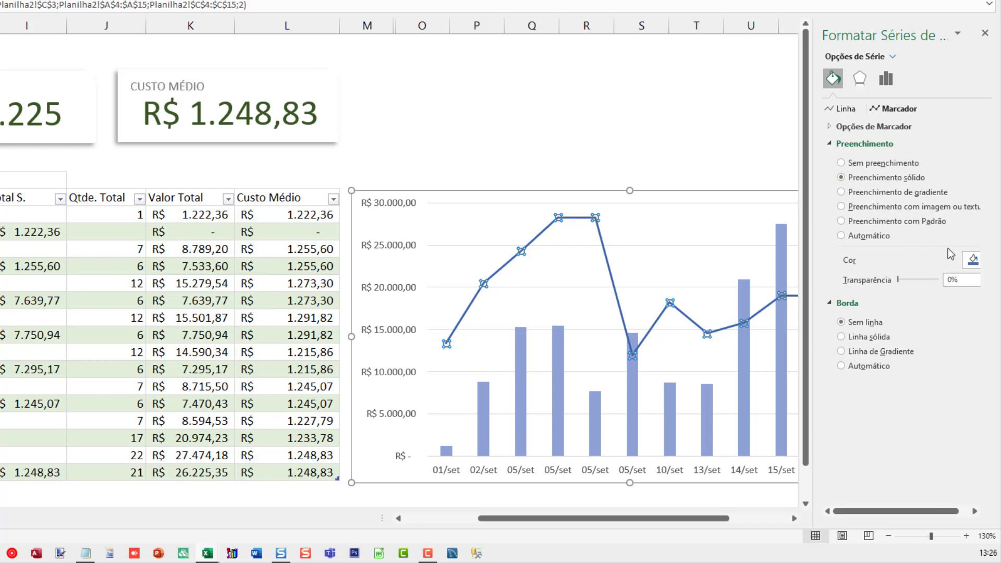
pyautogui.click(972, 259)
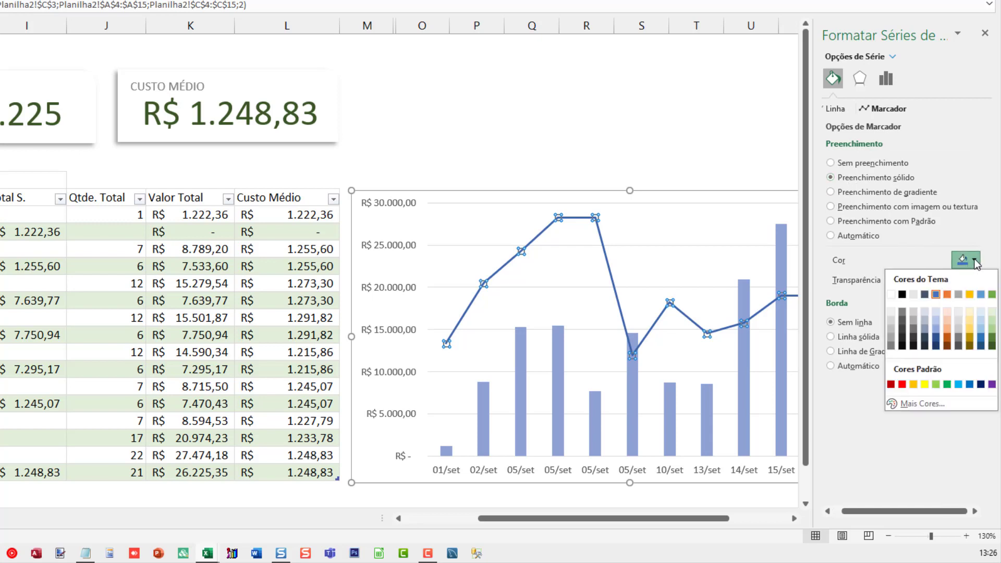
pyautogui.click(934, 297)
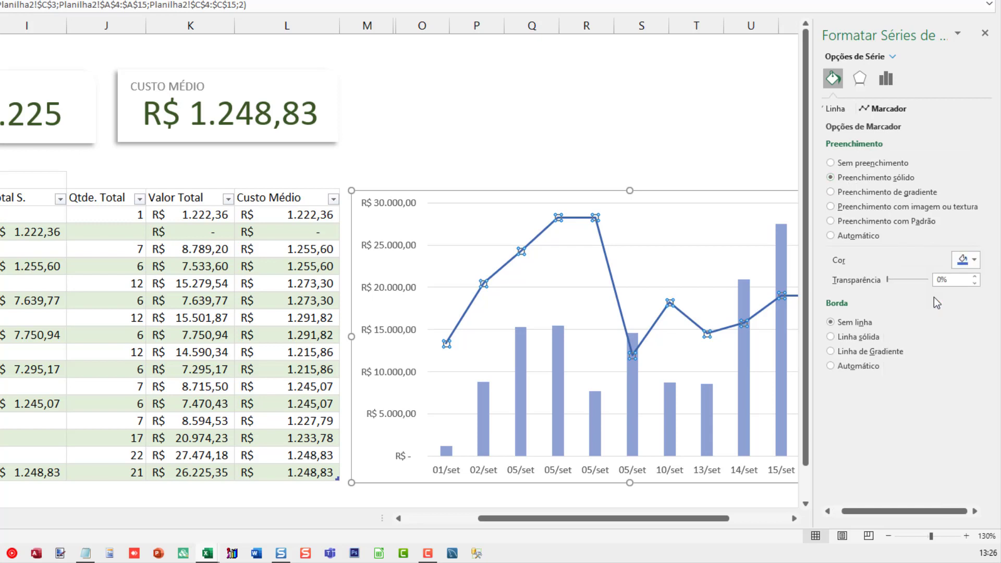
# Give the Custo Médio line built-in circle markers
pyautogui.click(846, 127)
pyautogui.click(852, 175)
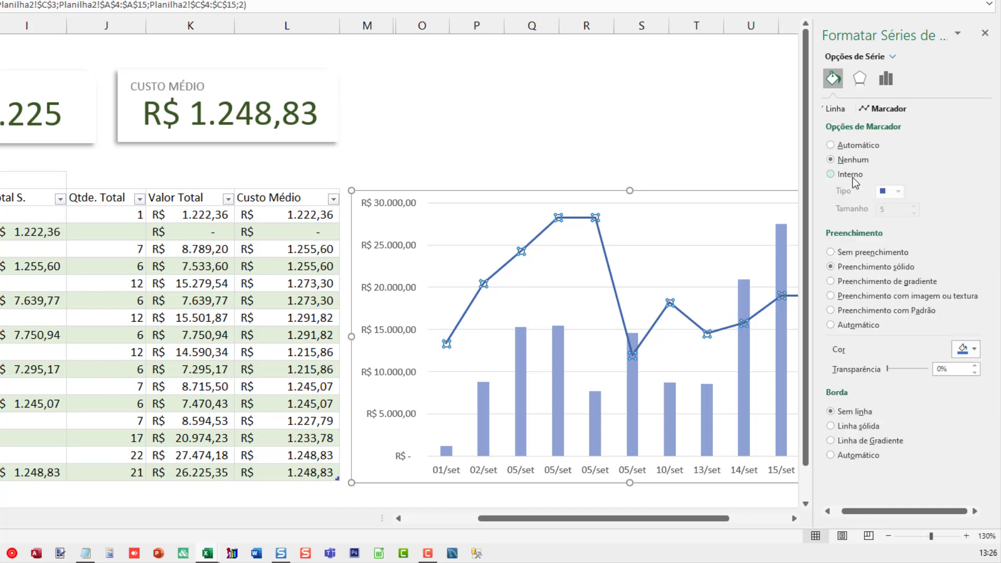
pyautogui.click(898, 192)
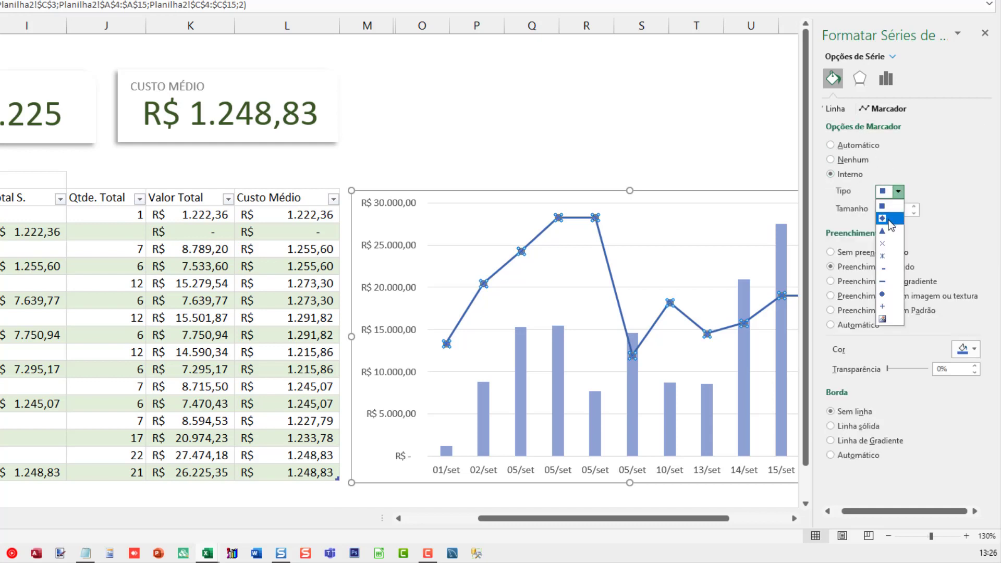
pyautogui.click(896, 295)
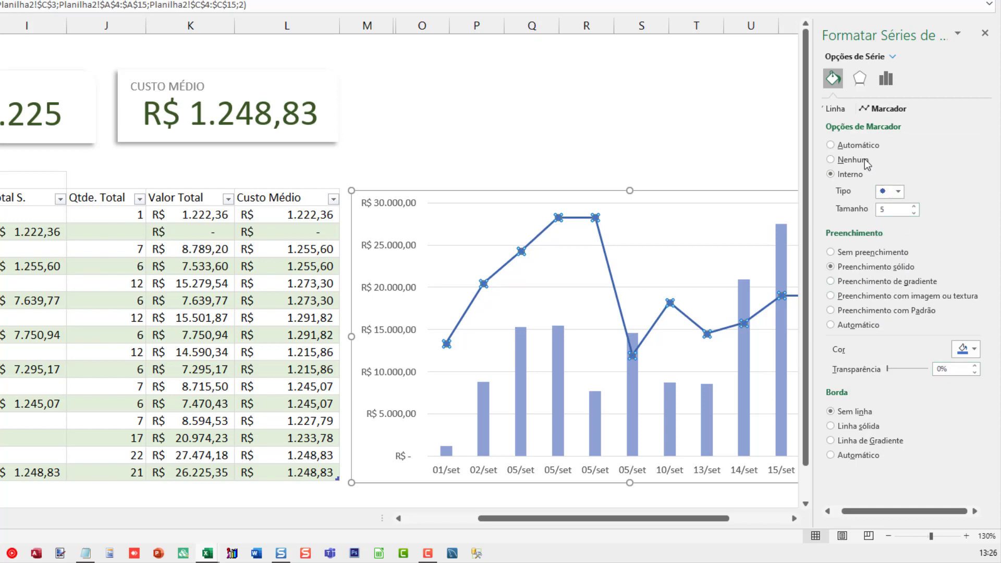
pyautogui.click(837, 109)
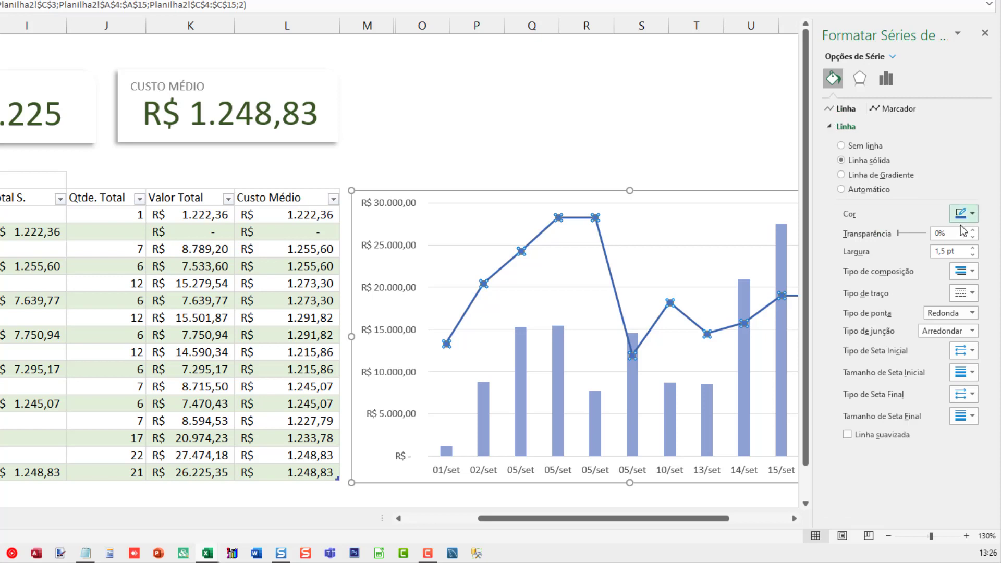
pyautogui.click(853, 147)
pyautogui.click(857, 161)
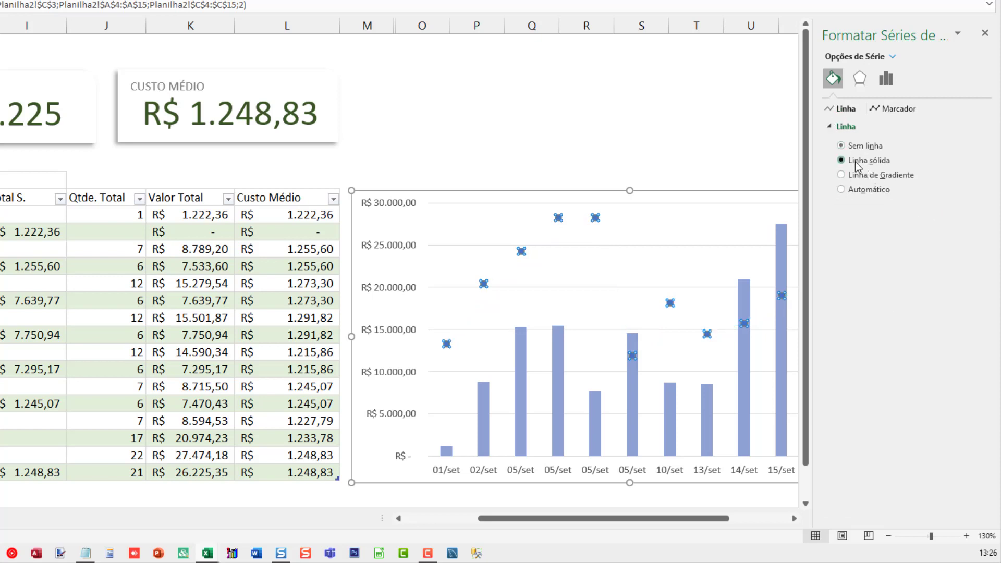
pyautogui.click(893, 109)
pyautogui.click(857, 130)
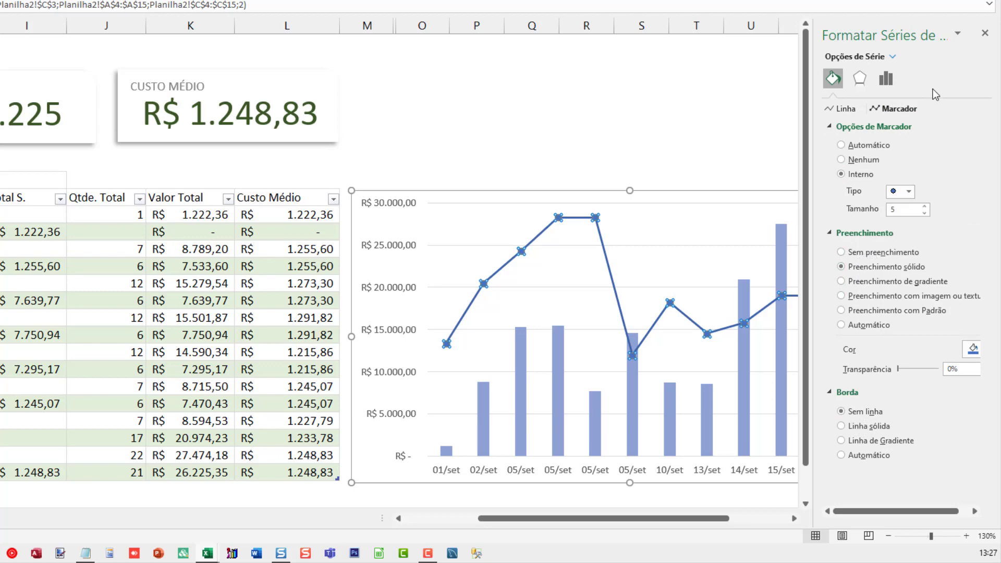
# Close the series formatting options, deselect the chart by selecting cell V6, and return to the sheet's first columns
pyautogui.click(984, 33)
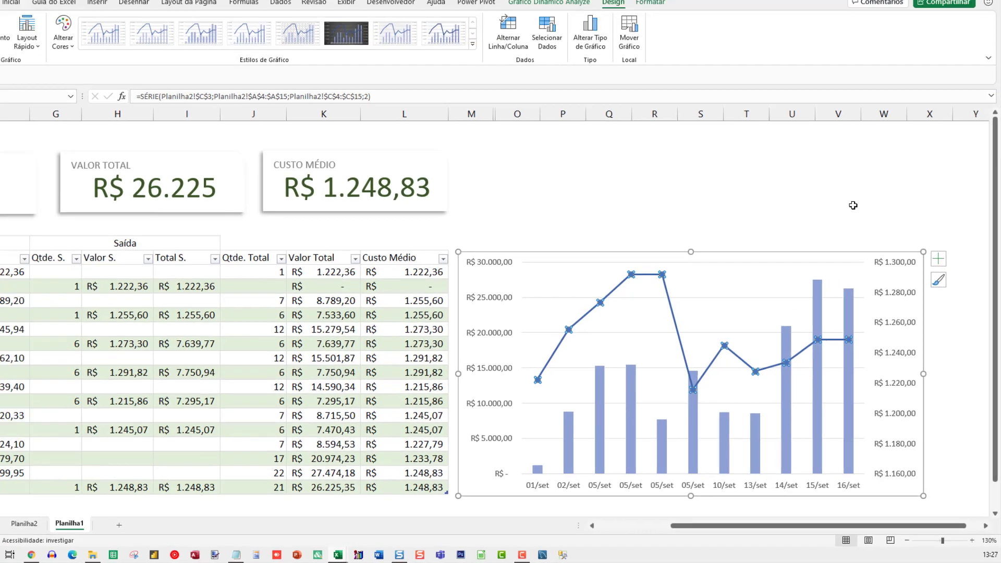
pyautogui.click(853, 205)
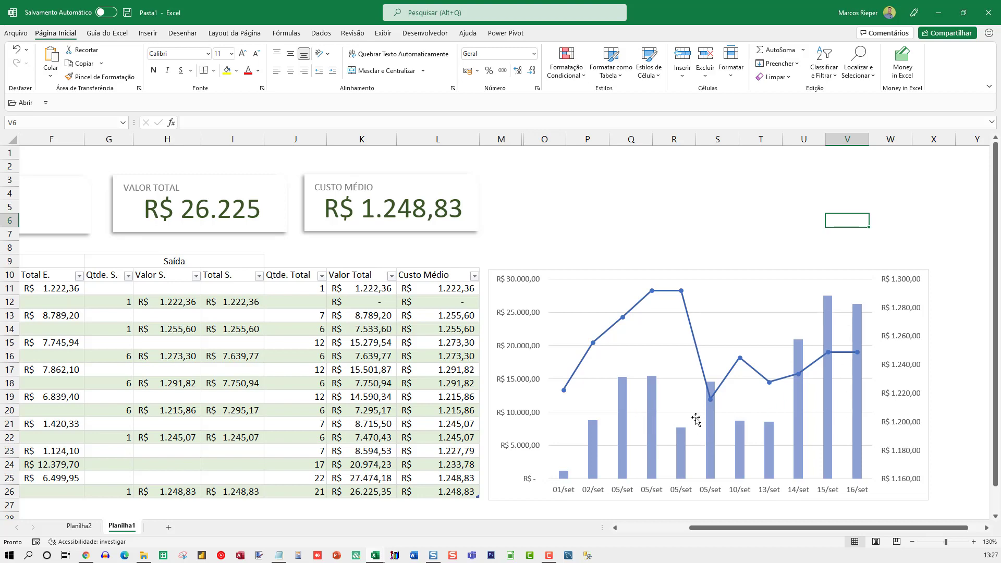
pyautogui.moveTo(711, 530); pyautogui.dragTo(616, 517)
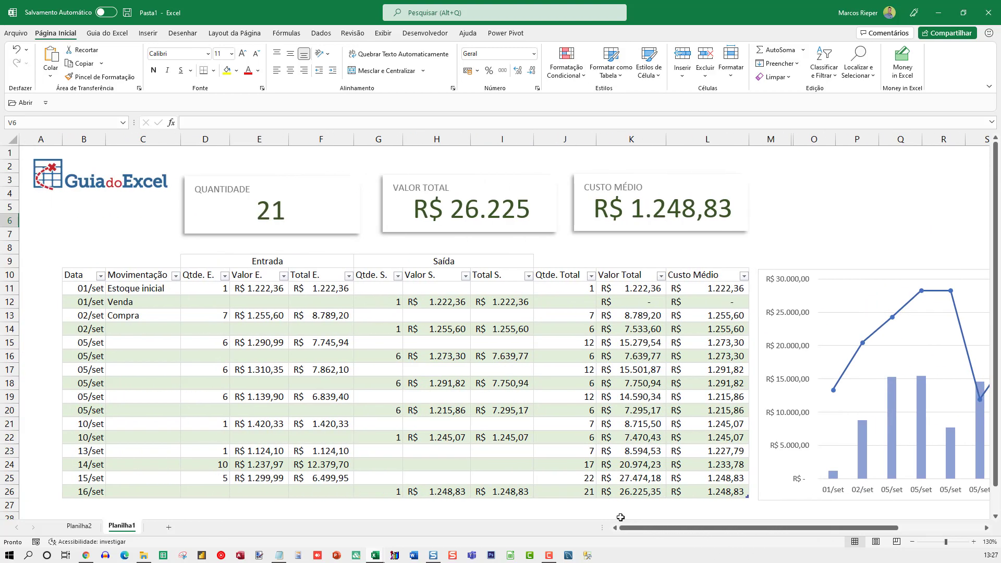
pyautogui.scroll(-3, 672, 421)
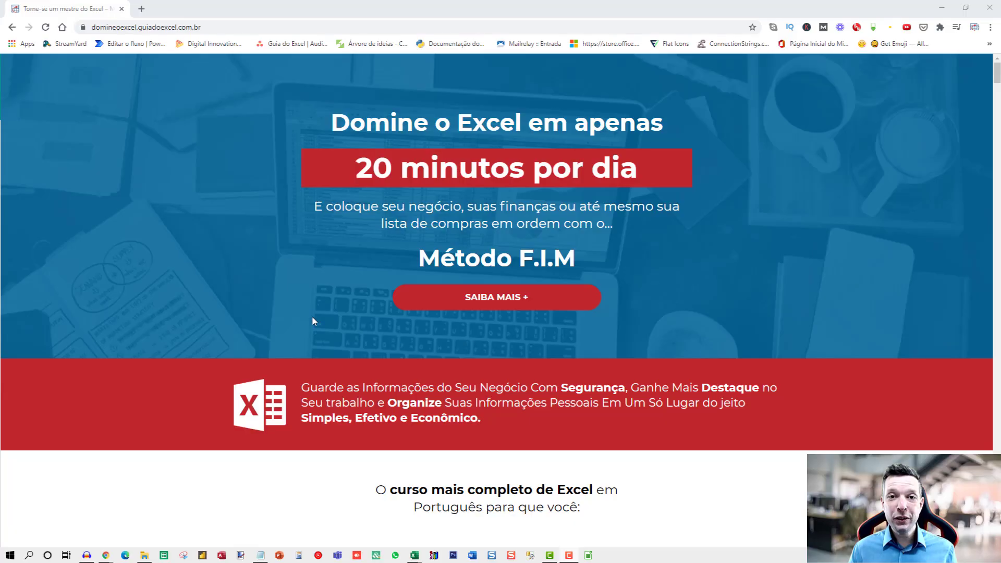
# Examine the Excel course sales page in the browser, covering its modules, lesson lists, certificate, bonuses and price
pyautogui.scroll(-15, 312, 320)
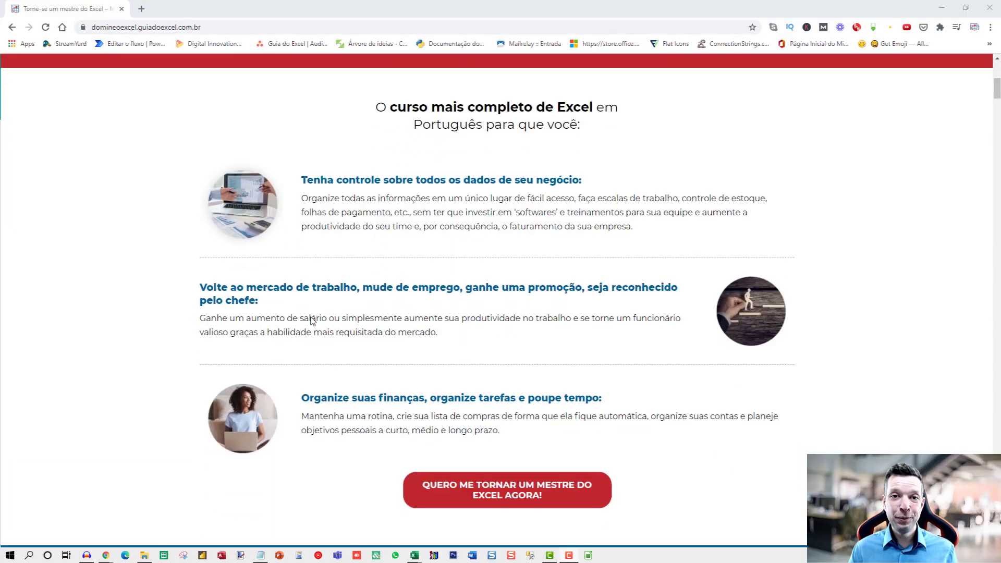
pyautogui.scroll(-20, 196, 292)
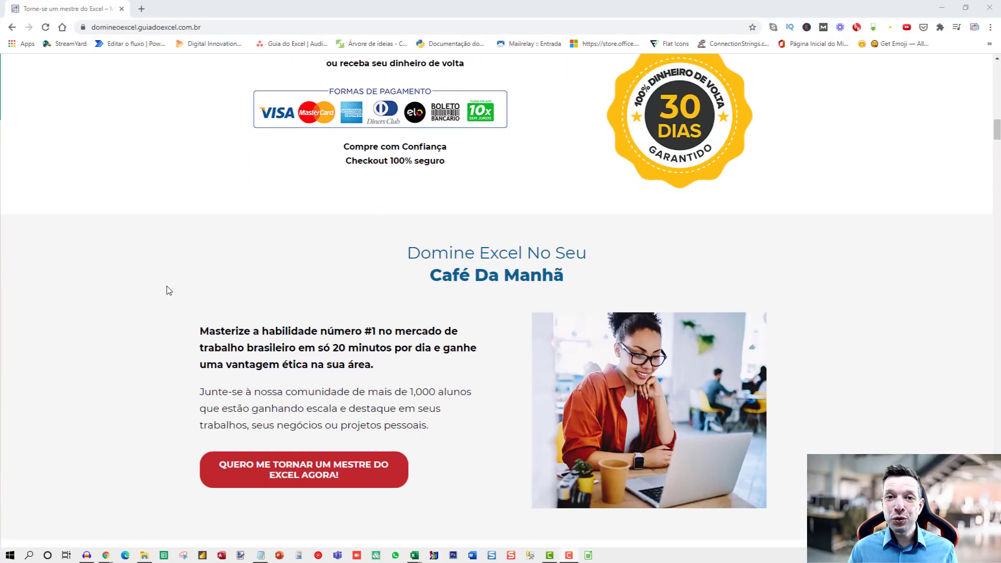
pyautogui.scroll(-18, 157, 295)
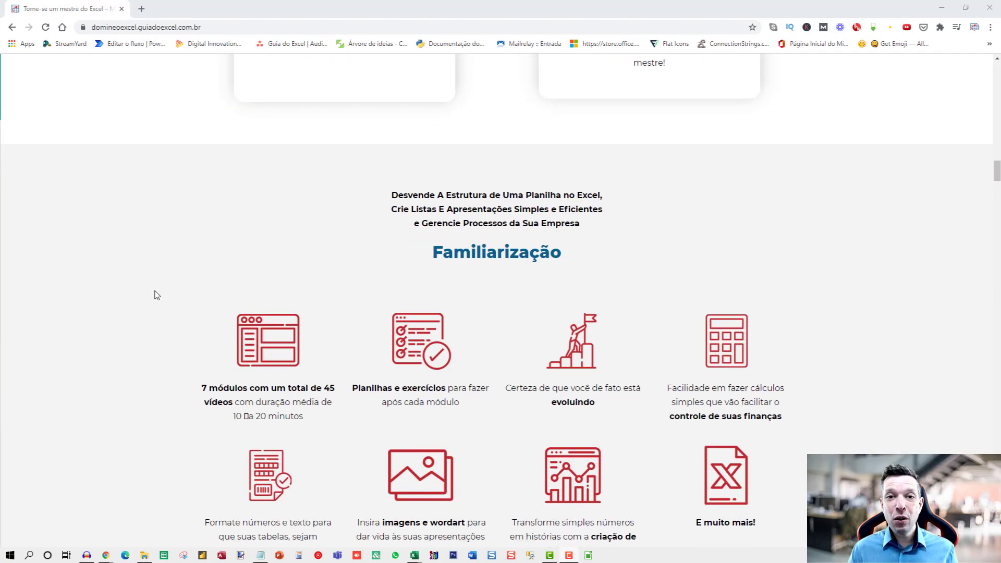
pyautogui.scroll(-15, 156, 303)
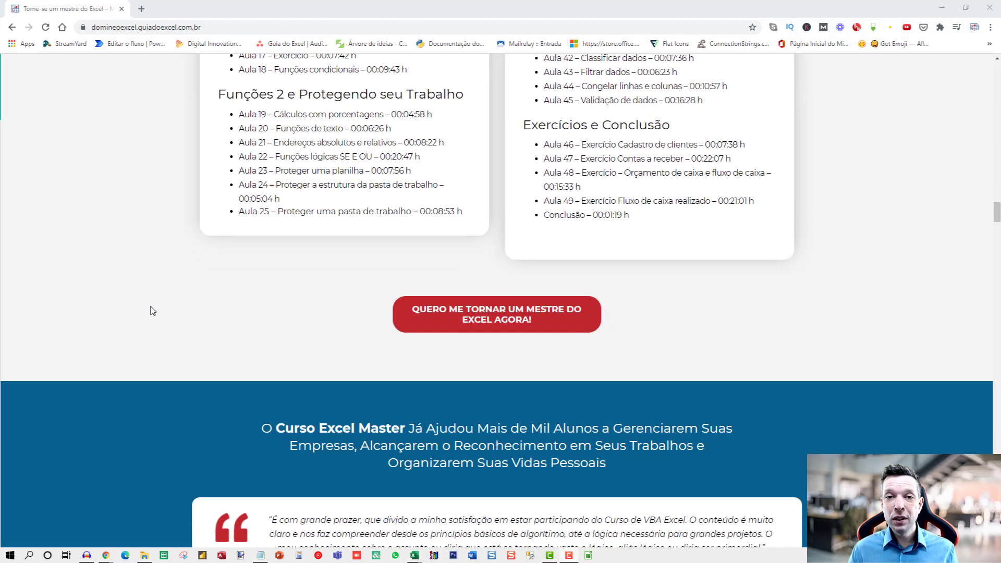
pyautogui.scroll(-15, 150, 311)
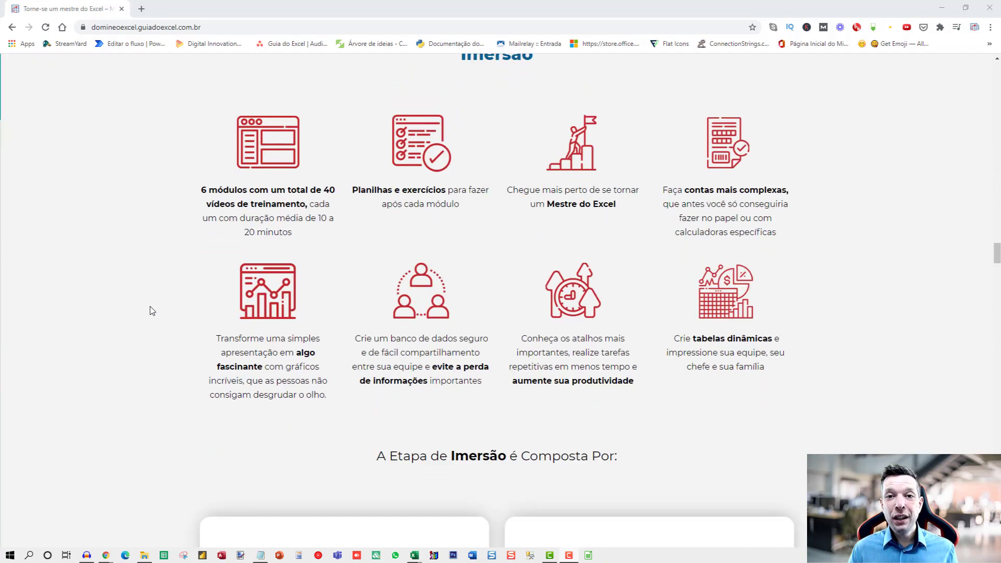
pyautogui.scroll(-15, 148, 319)
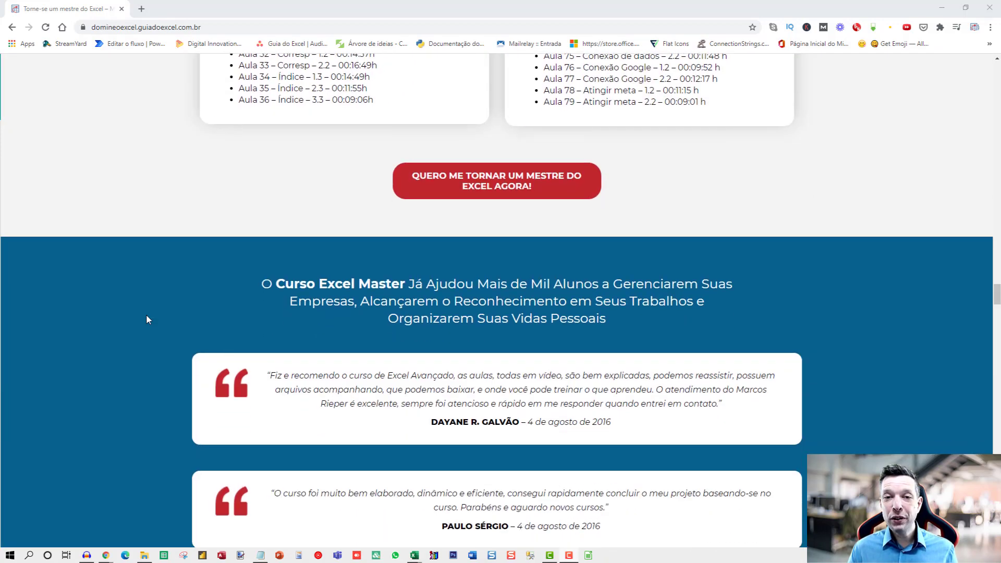
pyautogui.scroll(-15, 148, 327)
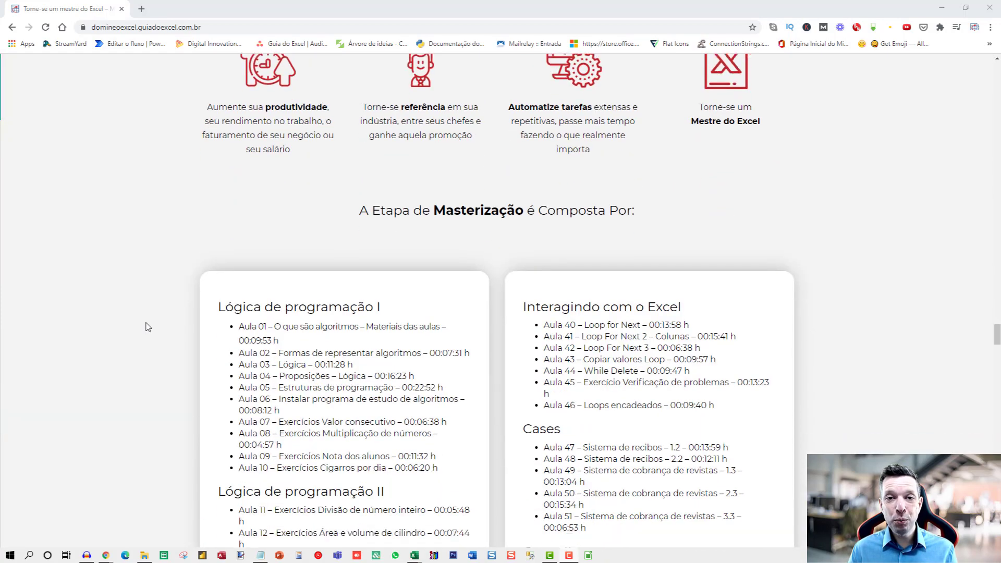
pyautogui.scroll(-15, 148, 329)
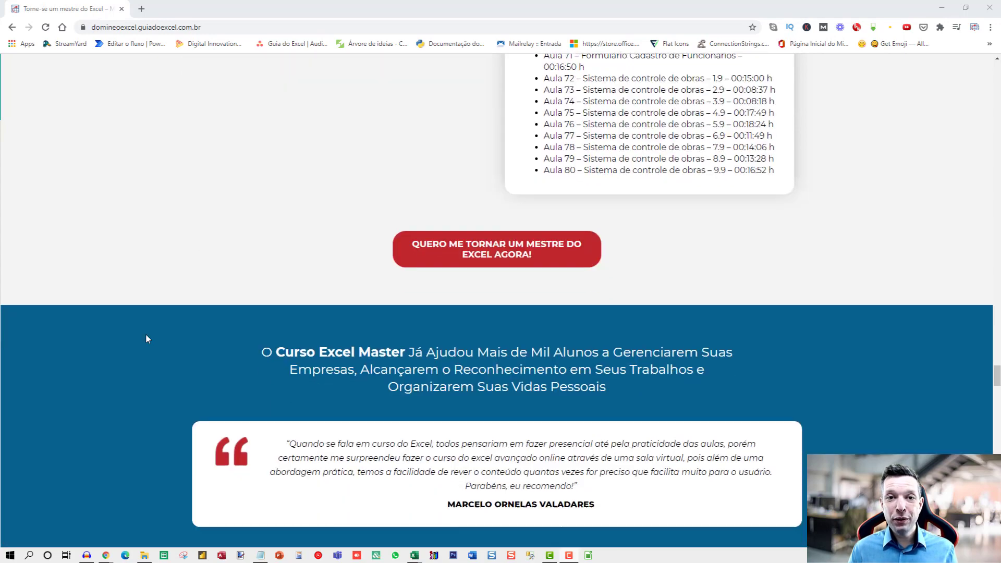
pyautogui.scroll(-15, 146, 341)
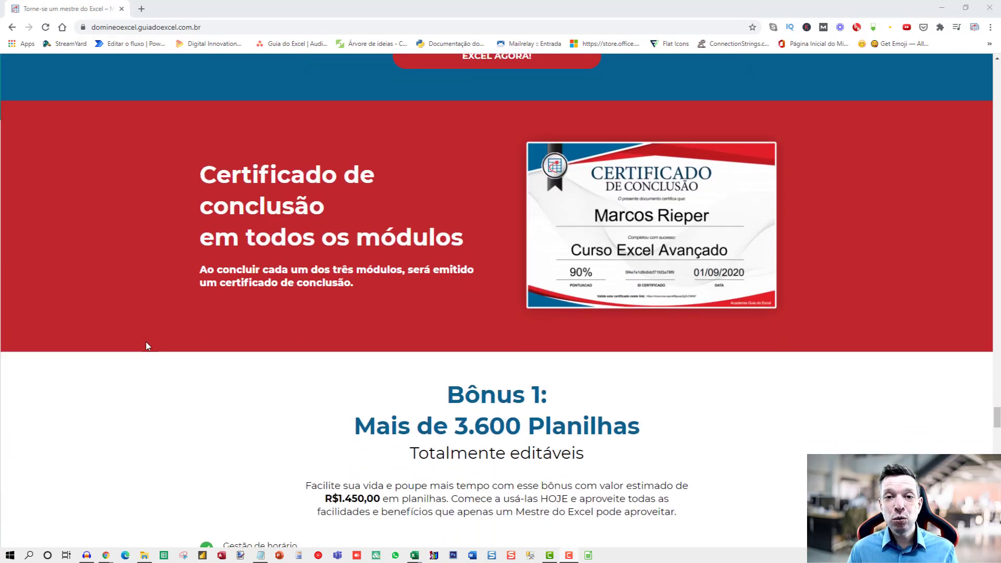
pyautogui.scroll(-15, 148, 351)
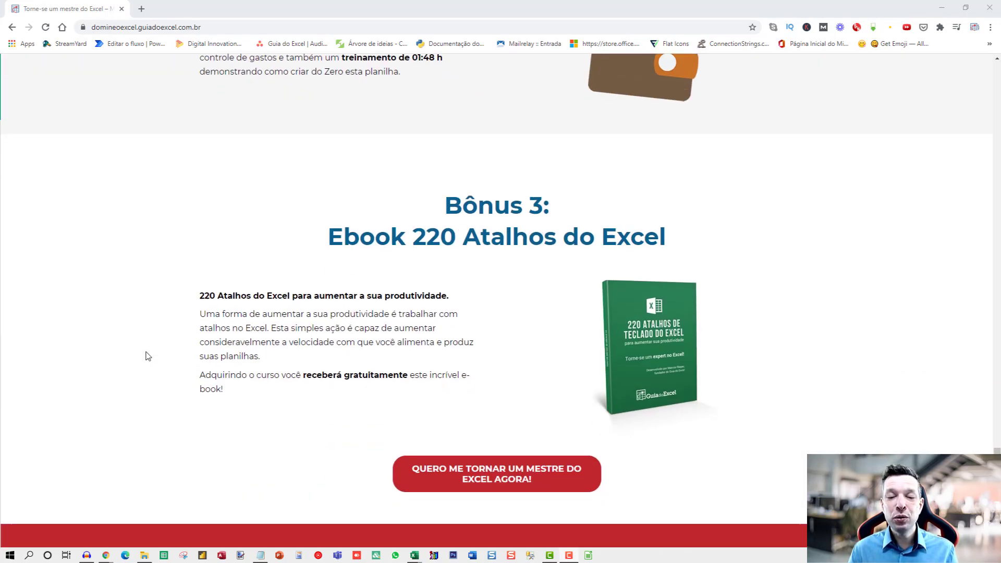
pyautogui.scroll(-15, 148, 362)
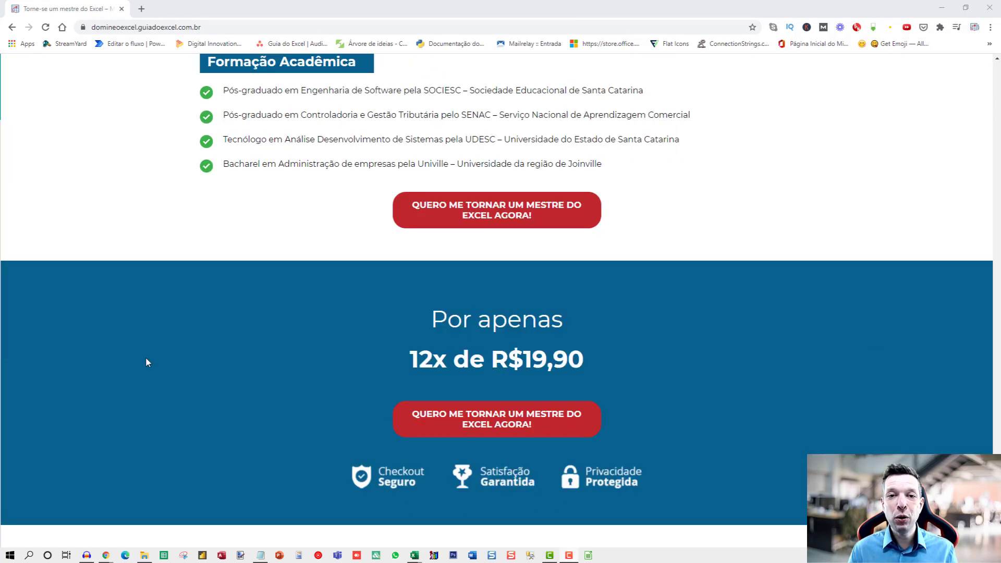